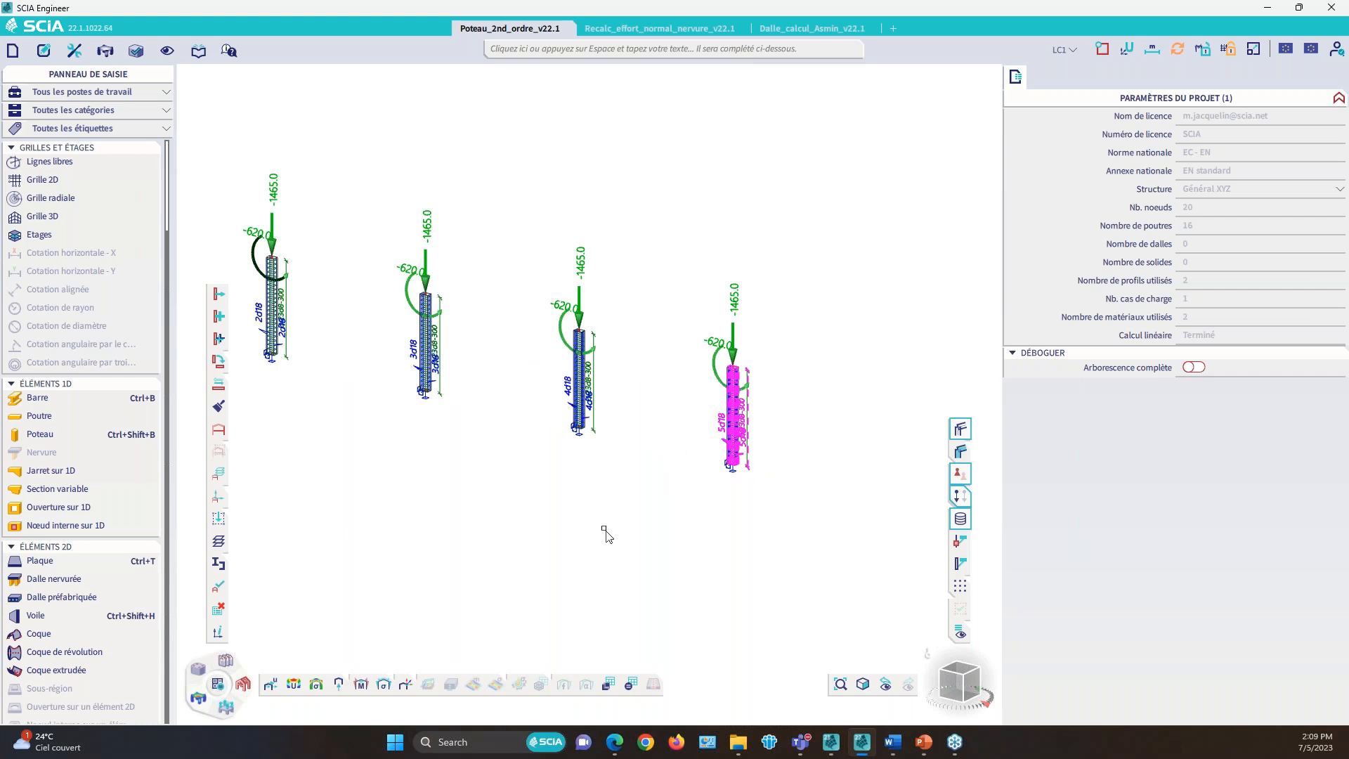
Step: Isolate the selected column with 5d18 reinforcement in the view and hide its loads
click(221, 457)
scroll(803, 463, up, 2)
scroll(780, 467, up, 3)
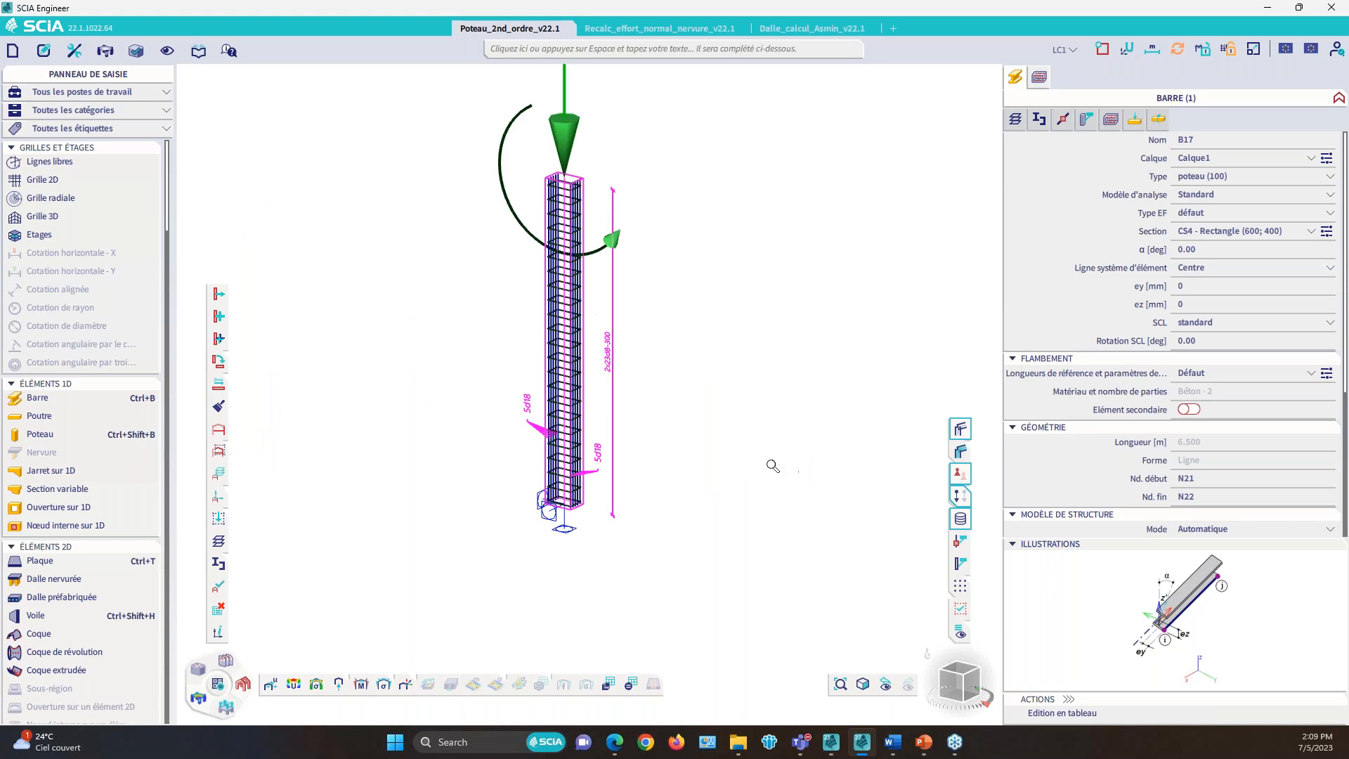
scroll(774, 467, down, 2)
click(969, 498)
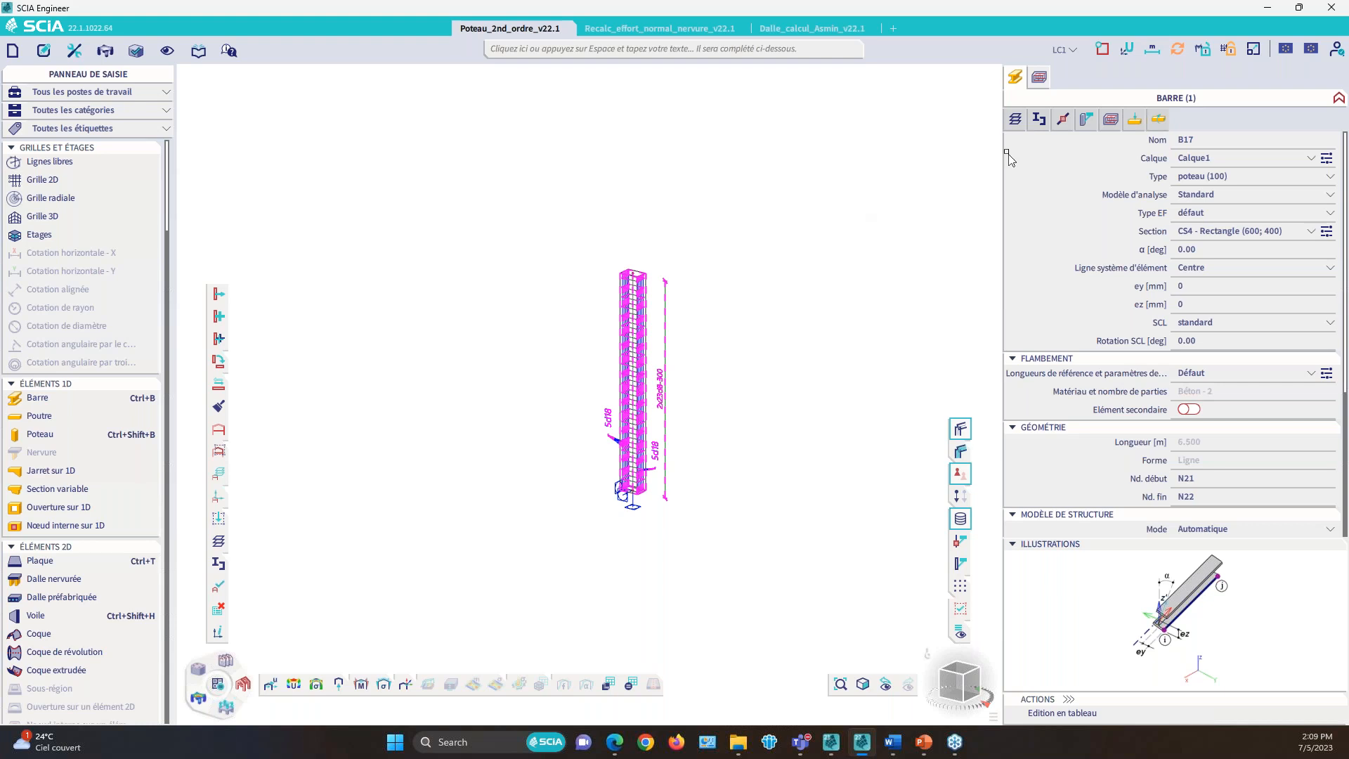
Step: In the column's 1D concrete data, set the second-order eccentricity to Courbure nominale (5.8.8) and the effective creep coefficient to 1
click(1087, 120)
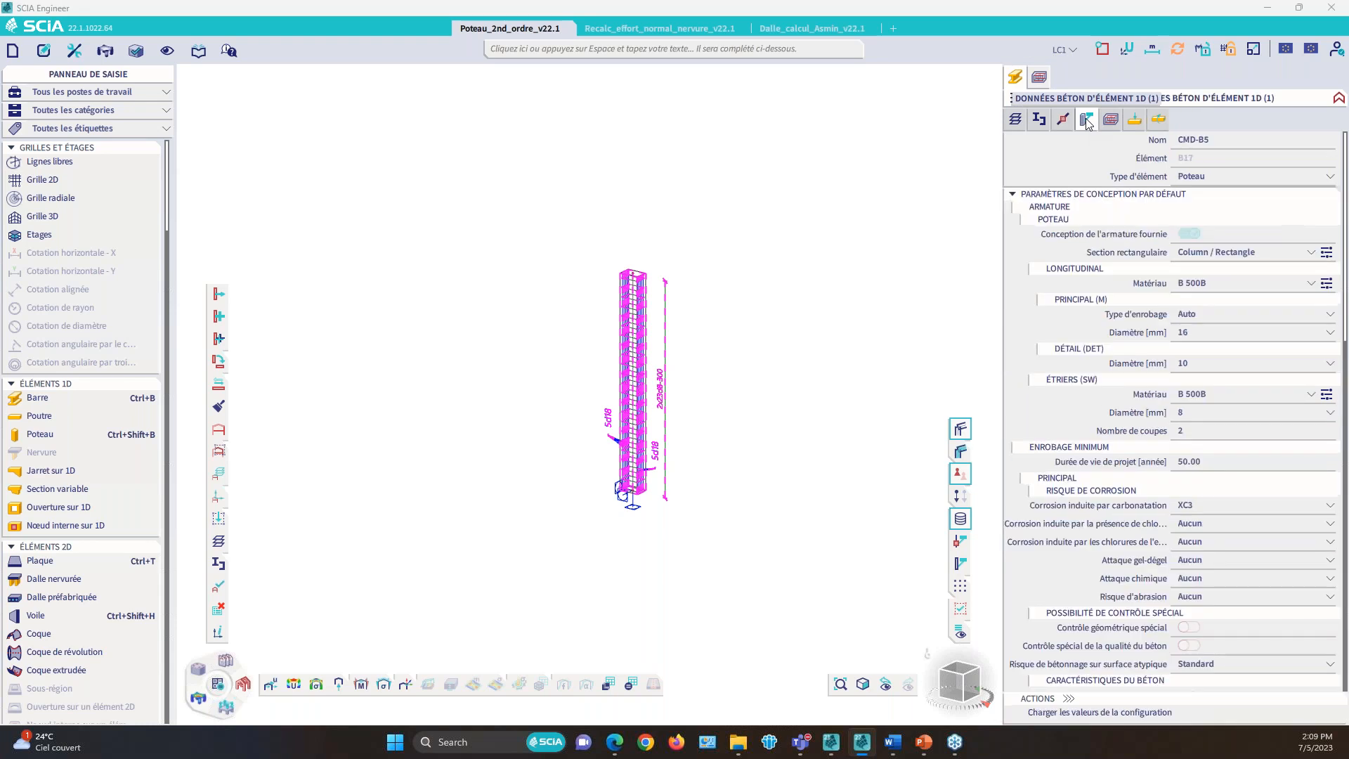
click(1012, 195)
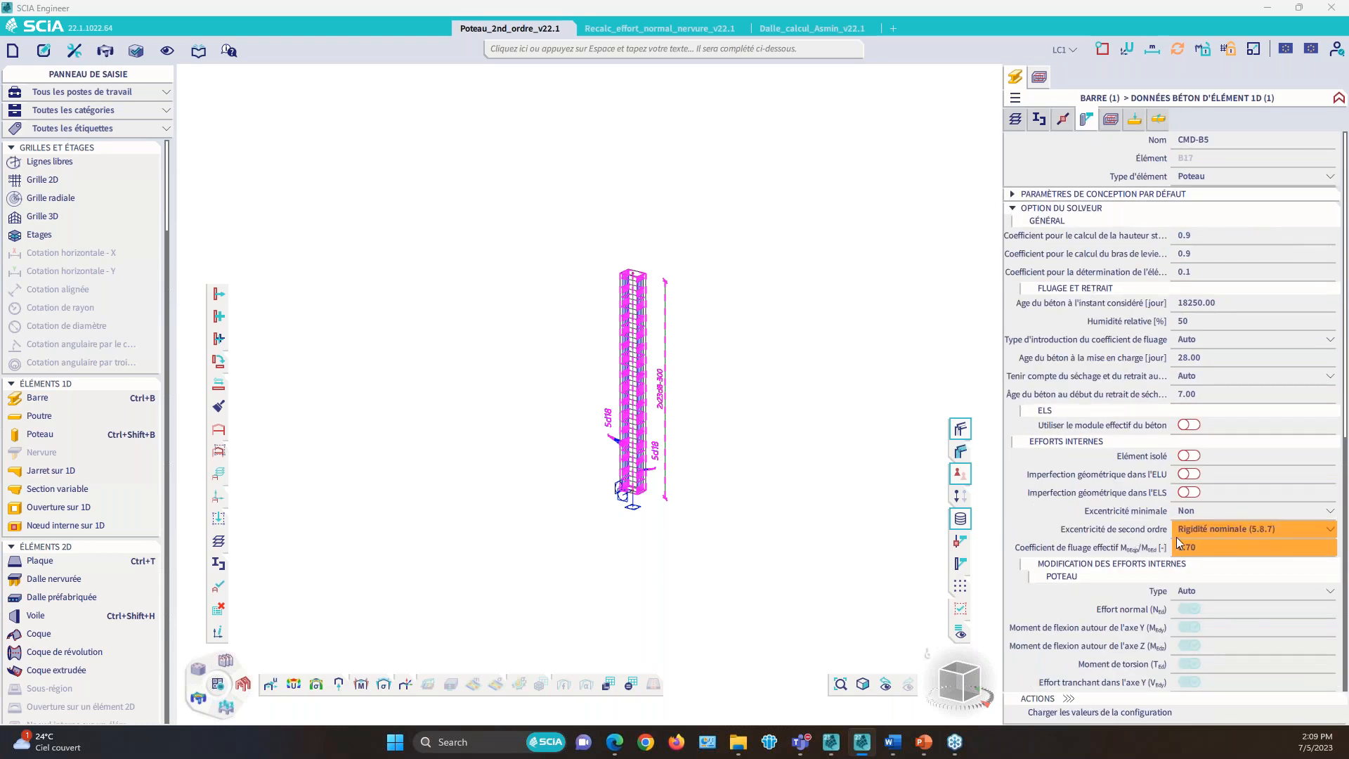
click(1223, 529)
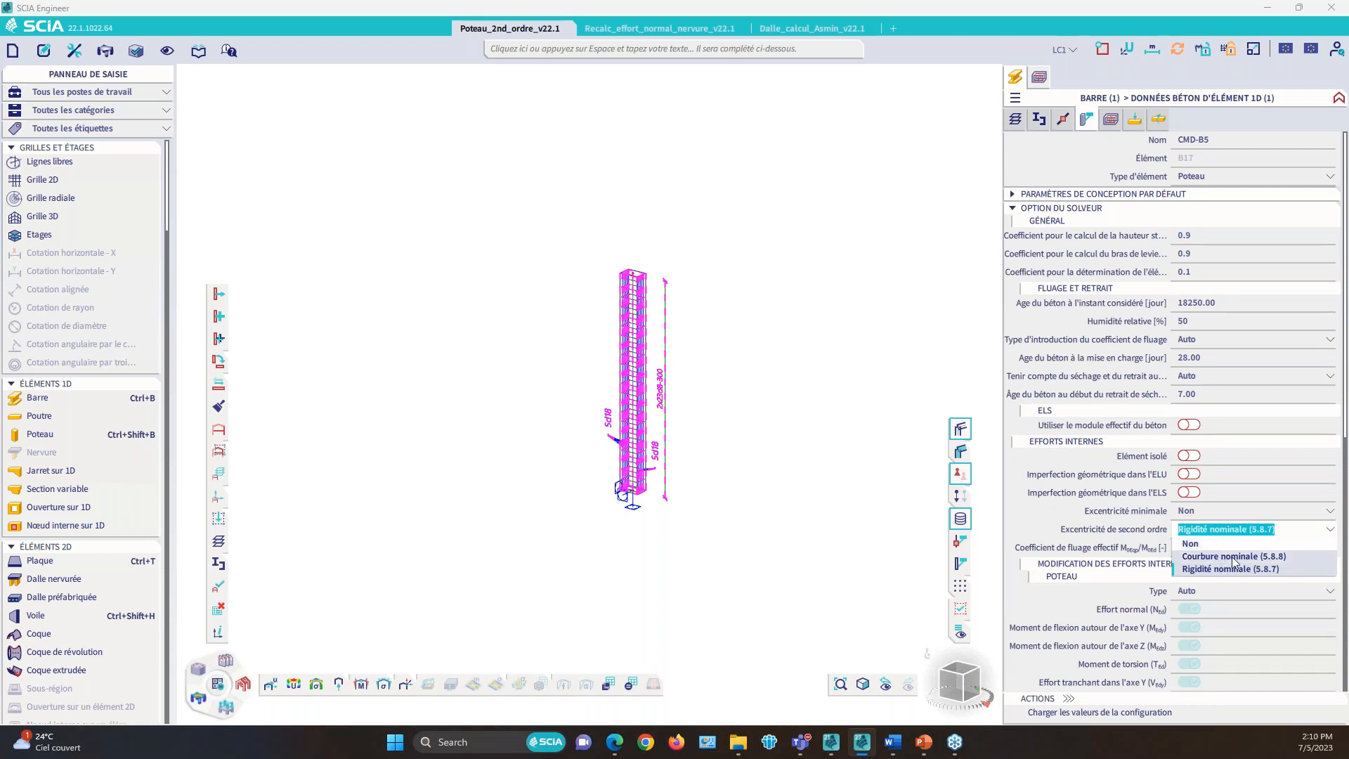
click(1231, 557)
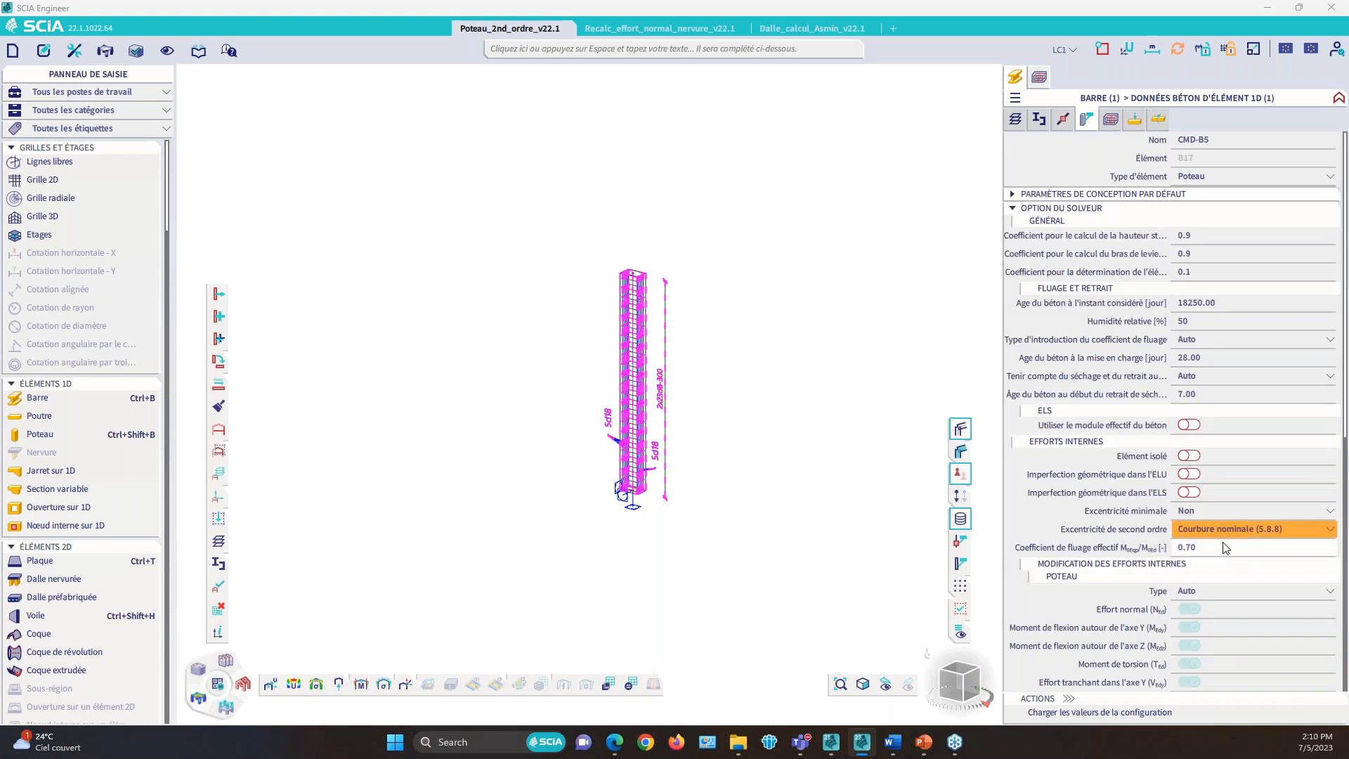
click(1195, 547)
text(1)
key(Return)
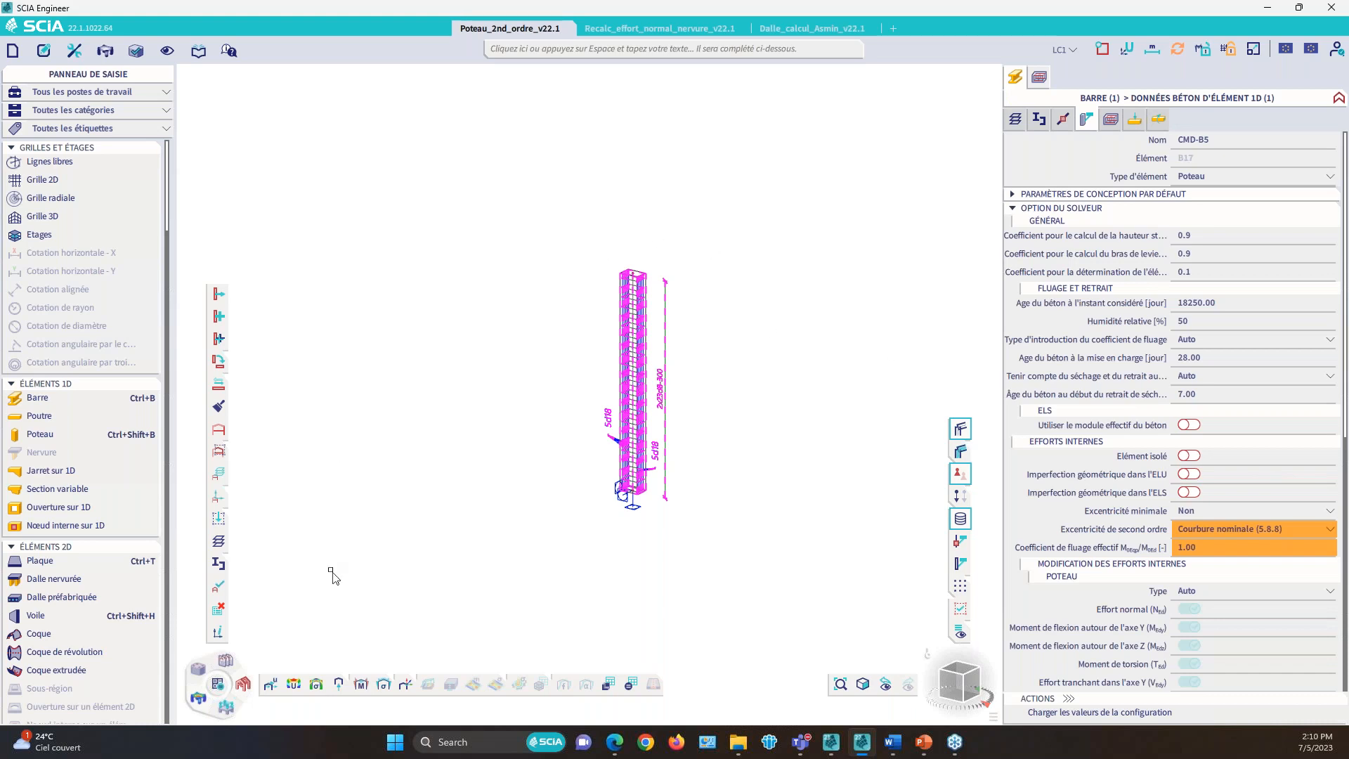
Step: Display the Efforts internes 1D du béton (contrôle) result for N under load case LC1 on the column
click(197, 671)
mouse_move(341, 686)
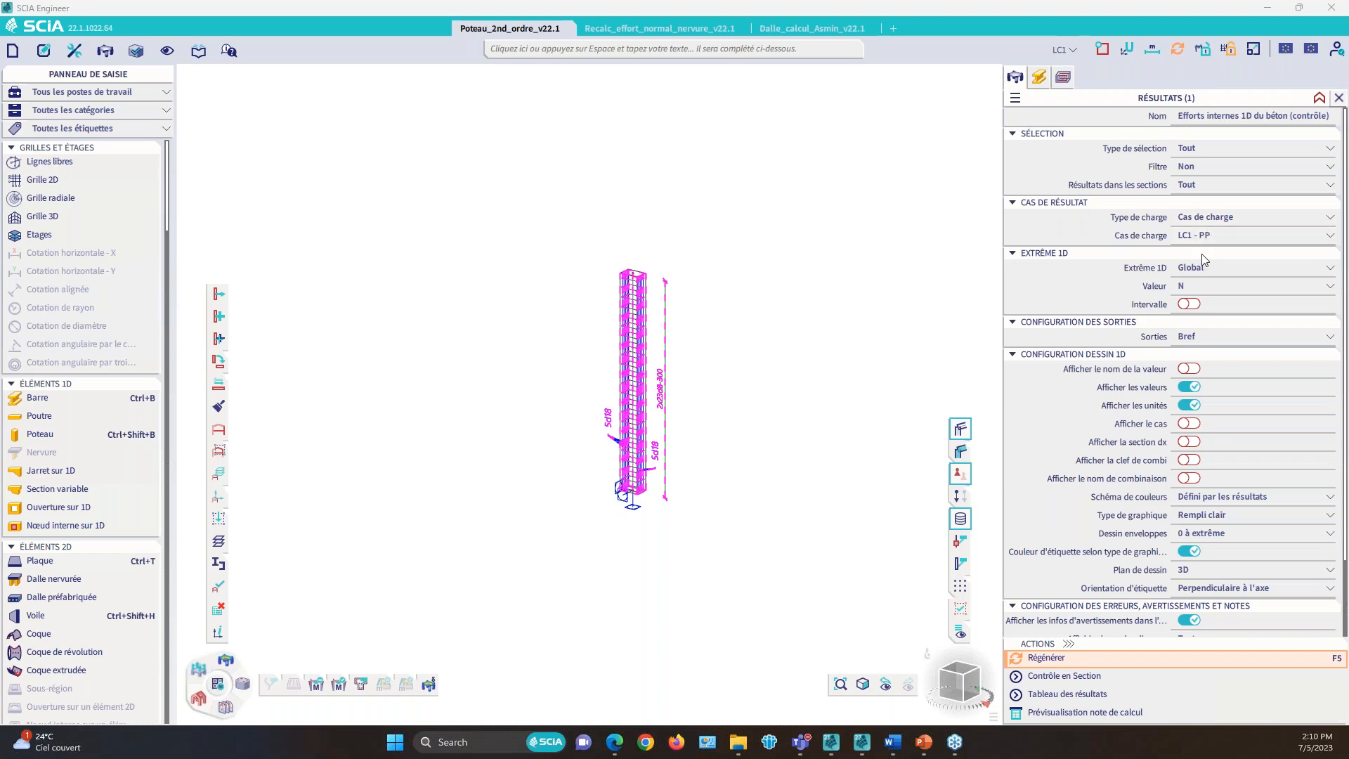
click(1061, 657)
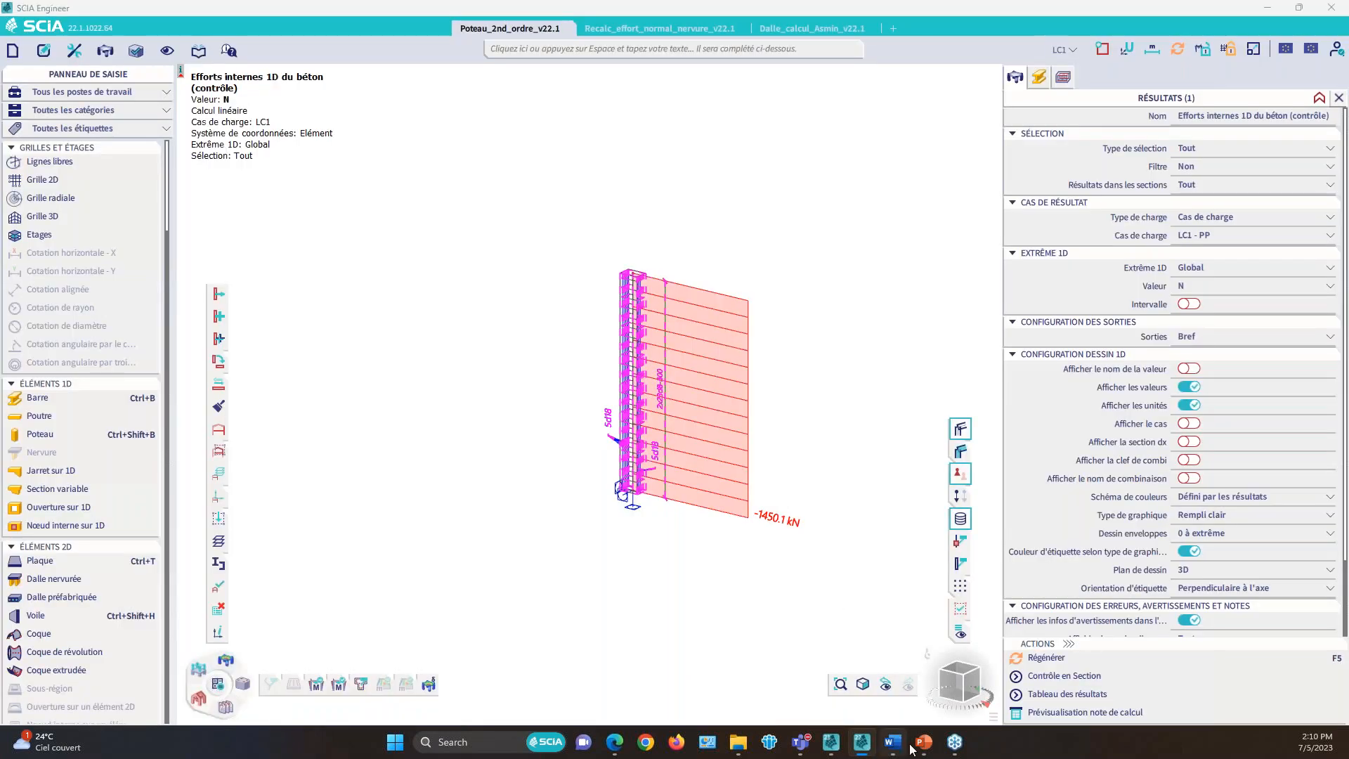
Step: Switch to PowerPoint to consult the slide comparing second-order column methods, and return to SCIA Engineer
click(928, 751)
scroll(643, 623, up, 1)
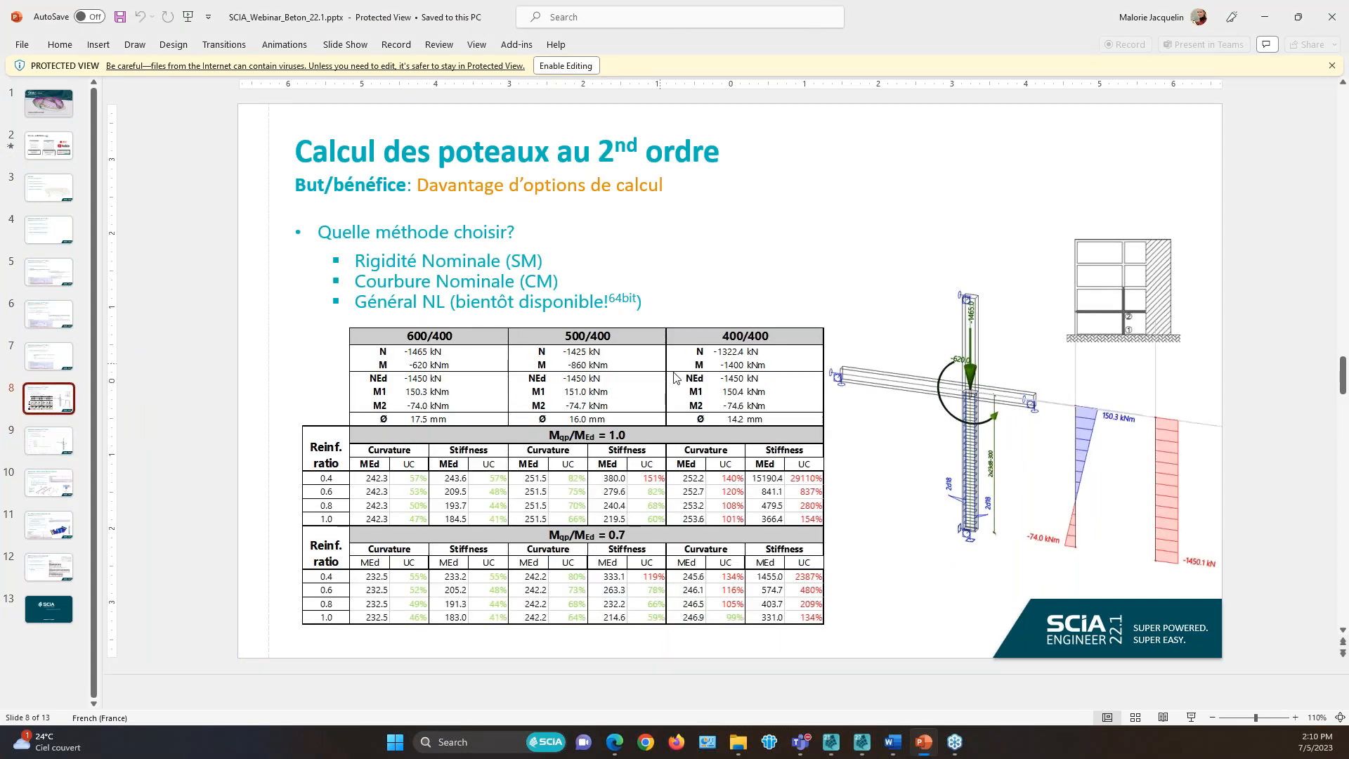
key(alt+Tab)
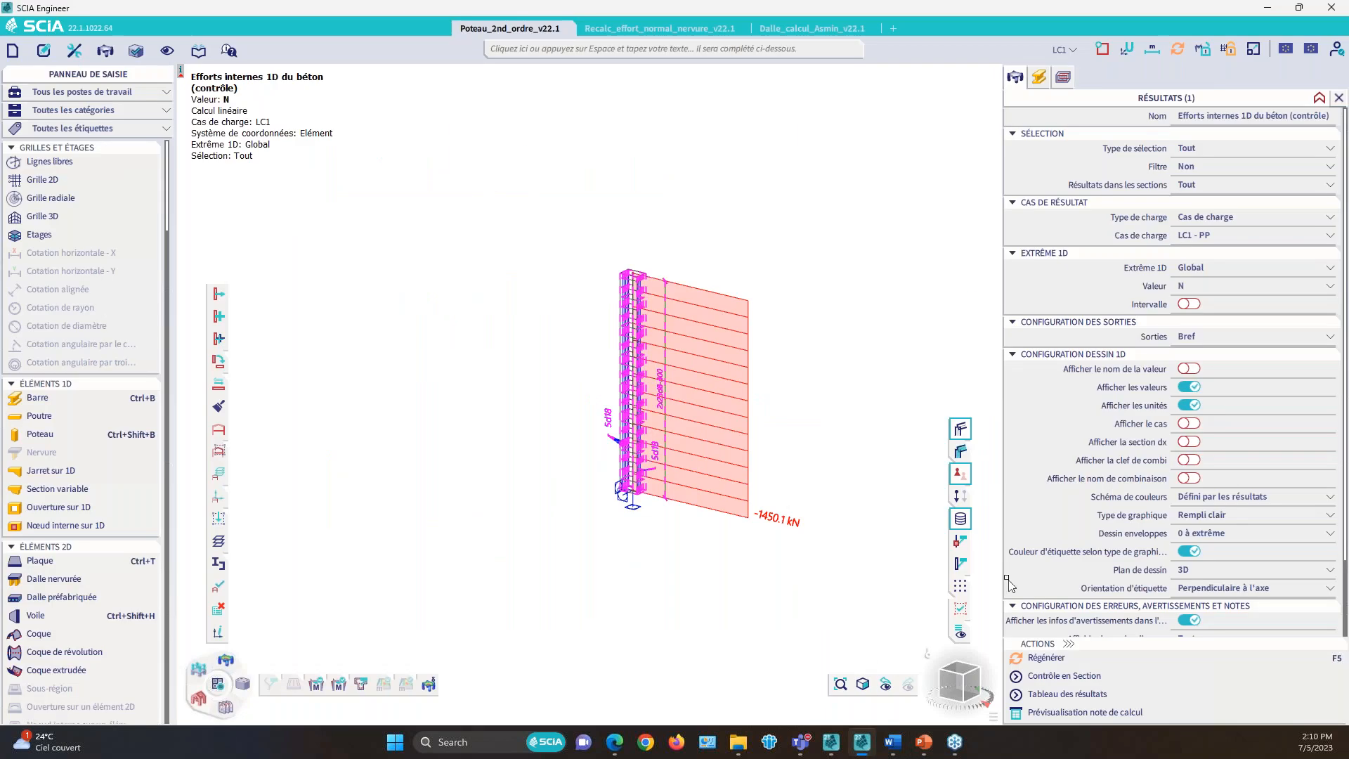
Step: Change the displayed result value to M and regenerate the column's diagram
click(1187, 291)
click(1185, 327)
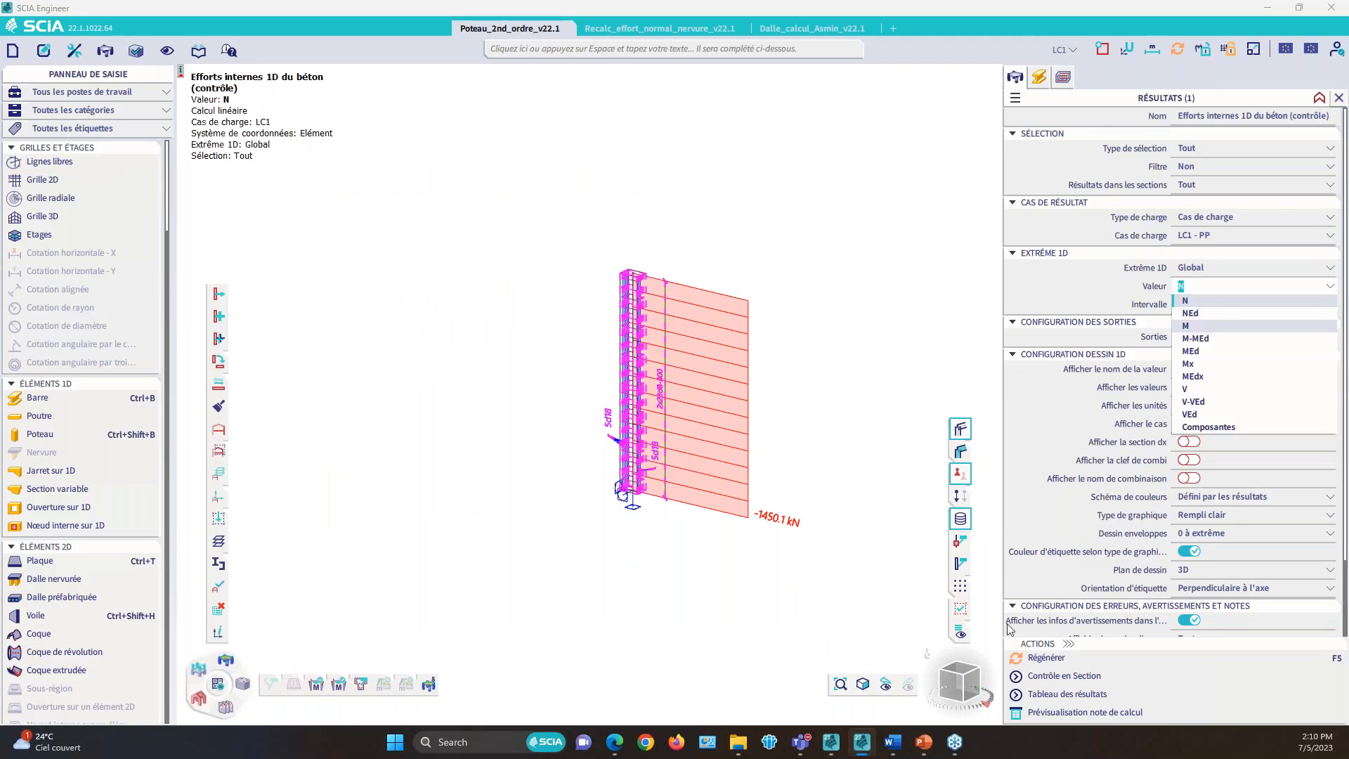
click(1046, 659)
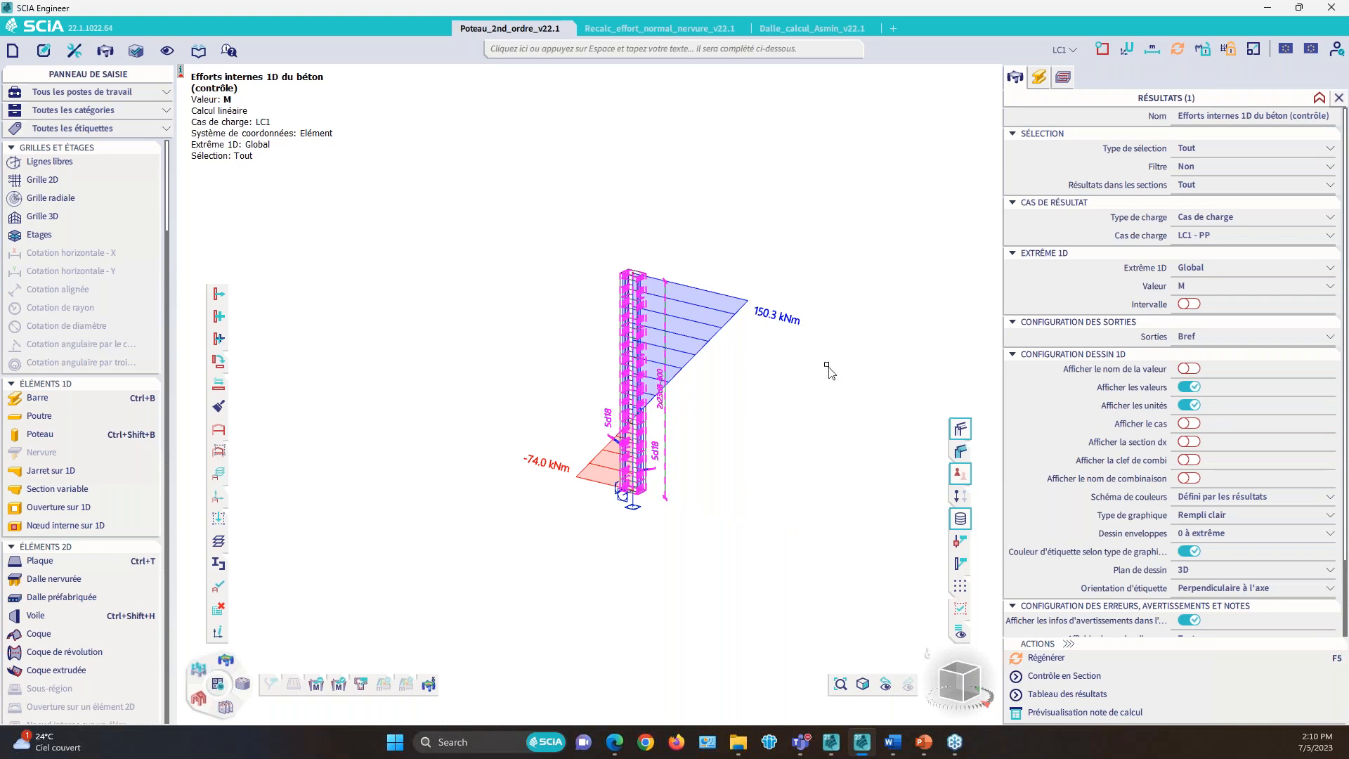
Step: Change the displayed result value to M-MEd and regenerate the diagram to compare first- and second-order moments
click(1194, 288)
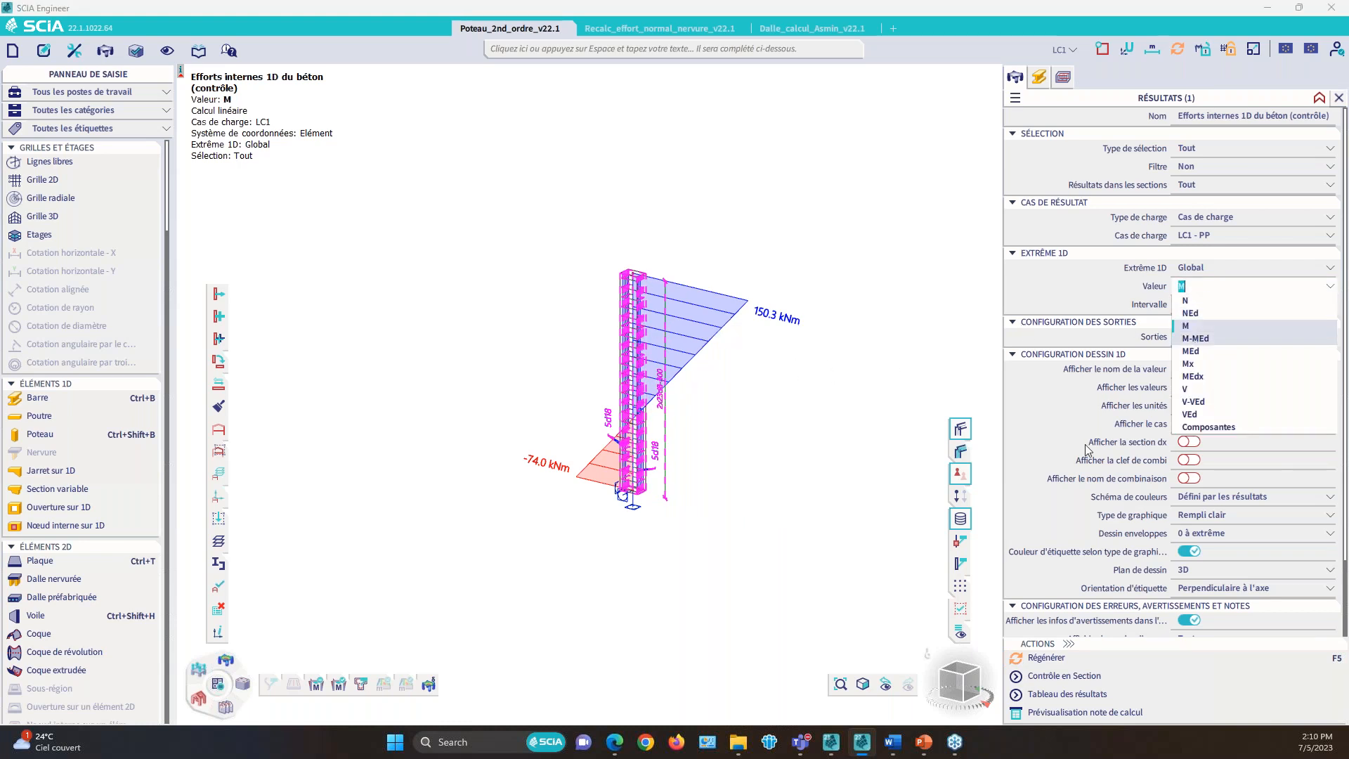
click(1052, 661)
click(1052, 660)
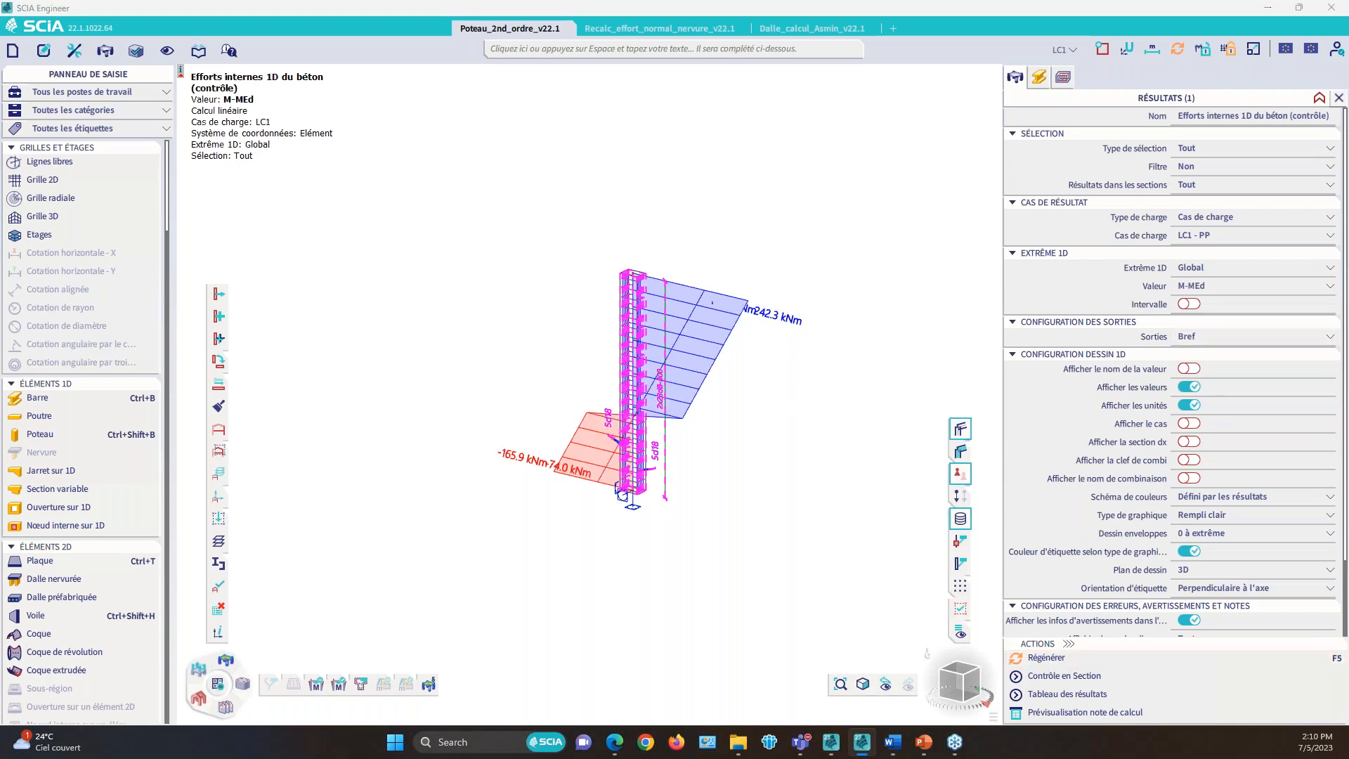
Step: Set the diagram's graph type to Rempli transparent, regenerate it and view its moment labels up close
scroll(1223, 511, down, 1)
scroll(1223, 511, down, 1)
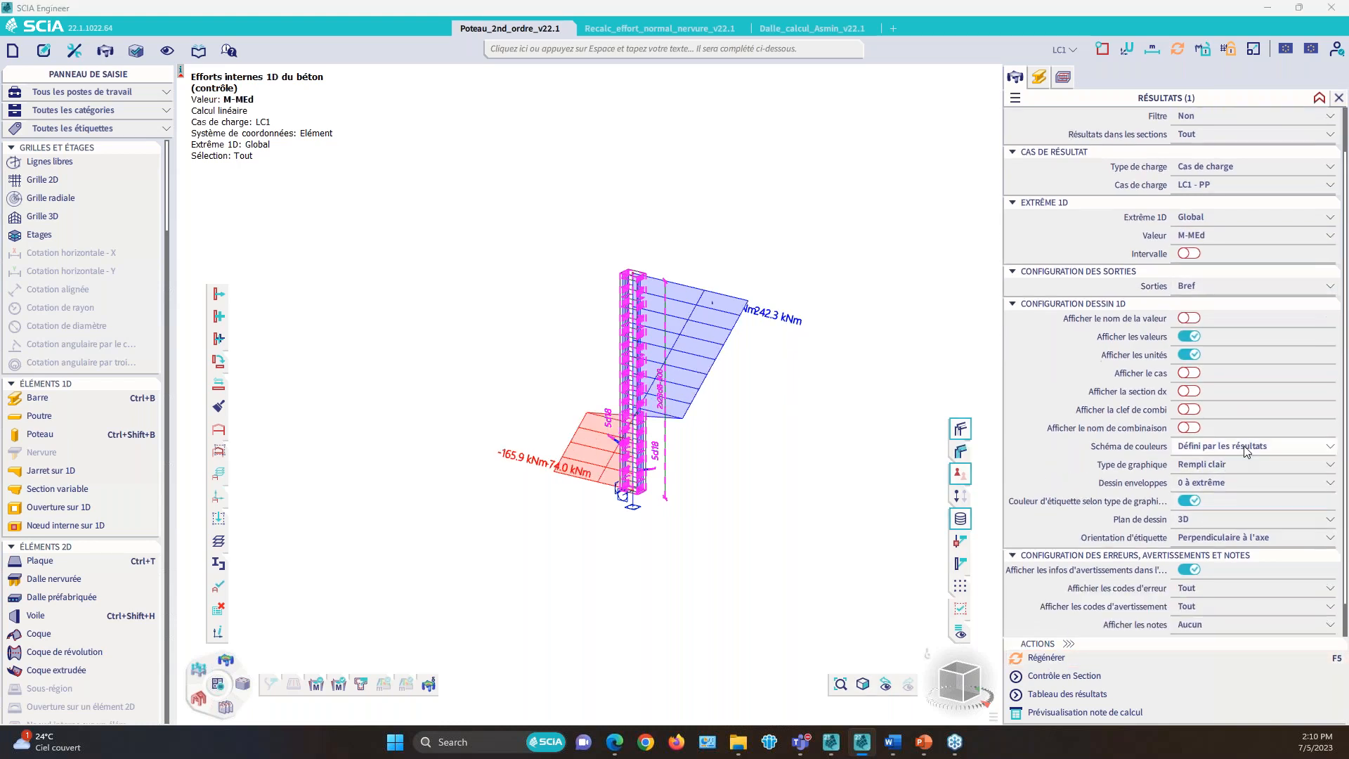
click(1238, 464)
click(1230, 547)
click(1034, 666)
middle_drag(777, 373, 690, 387)
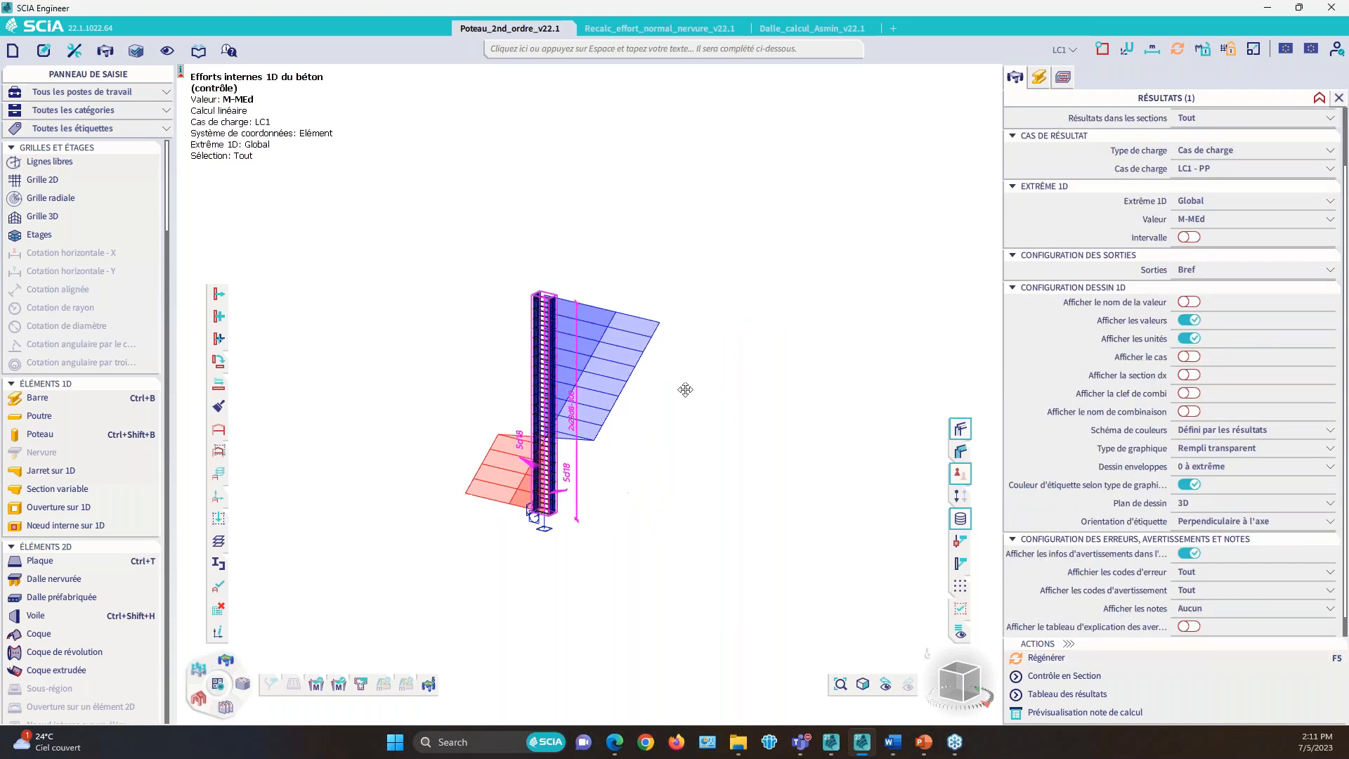
scroll(640, 311, up, 2)
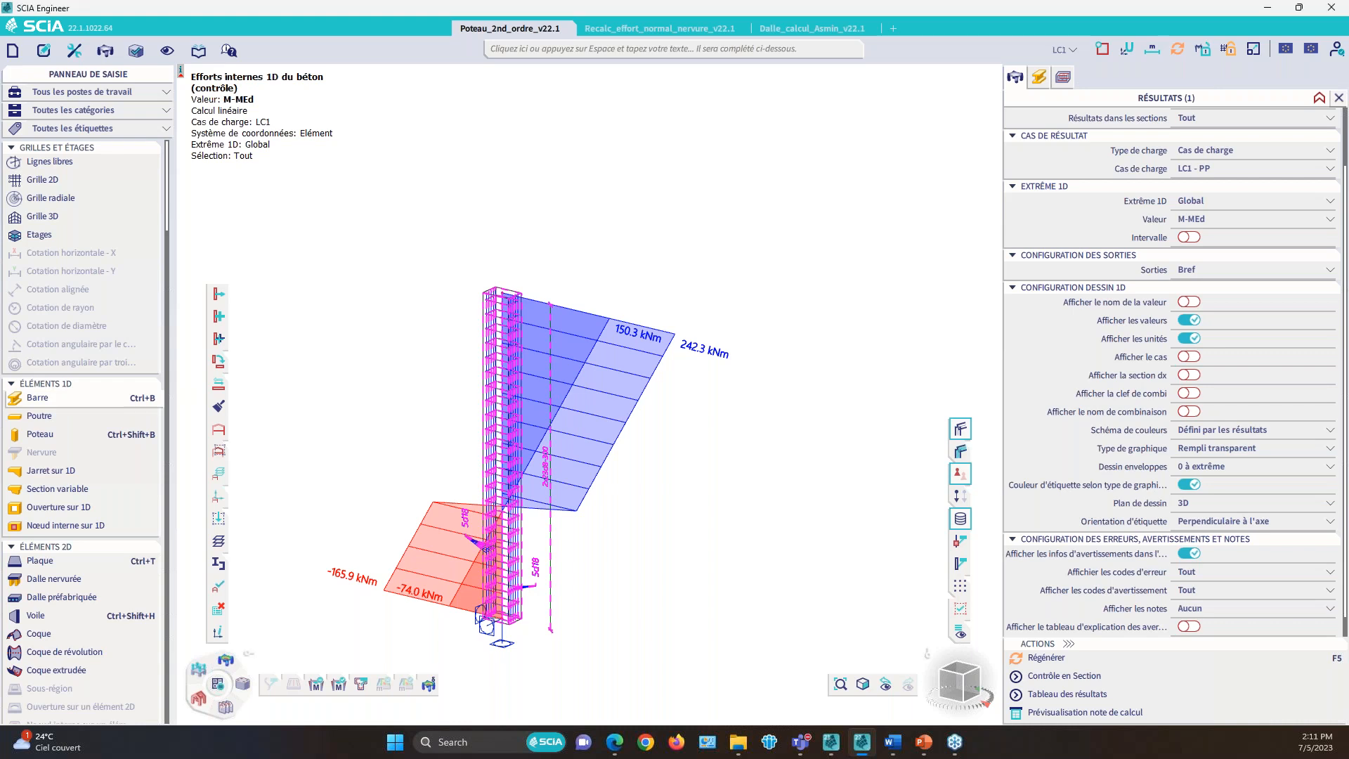
Step: Set the column's second-order eccentricity to Rigidité nominale (5.8.7) in its 1D concrete data
click(1042, 82)
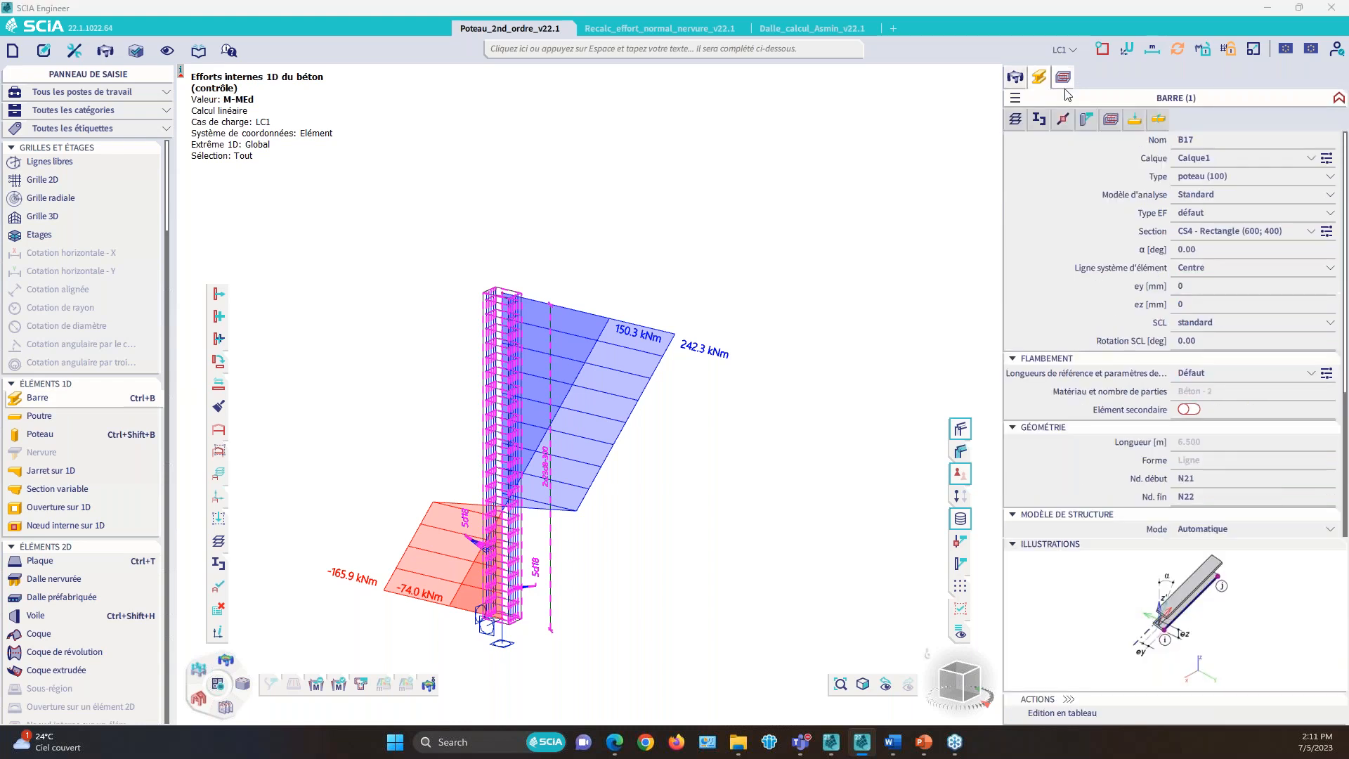
click(1085, 120)
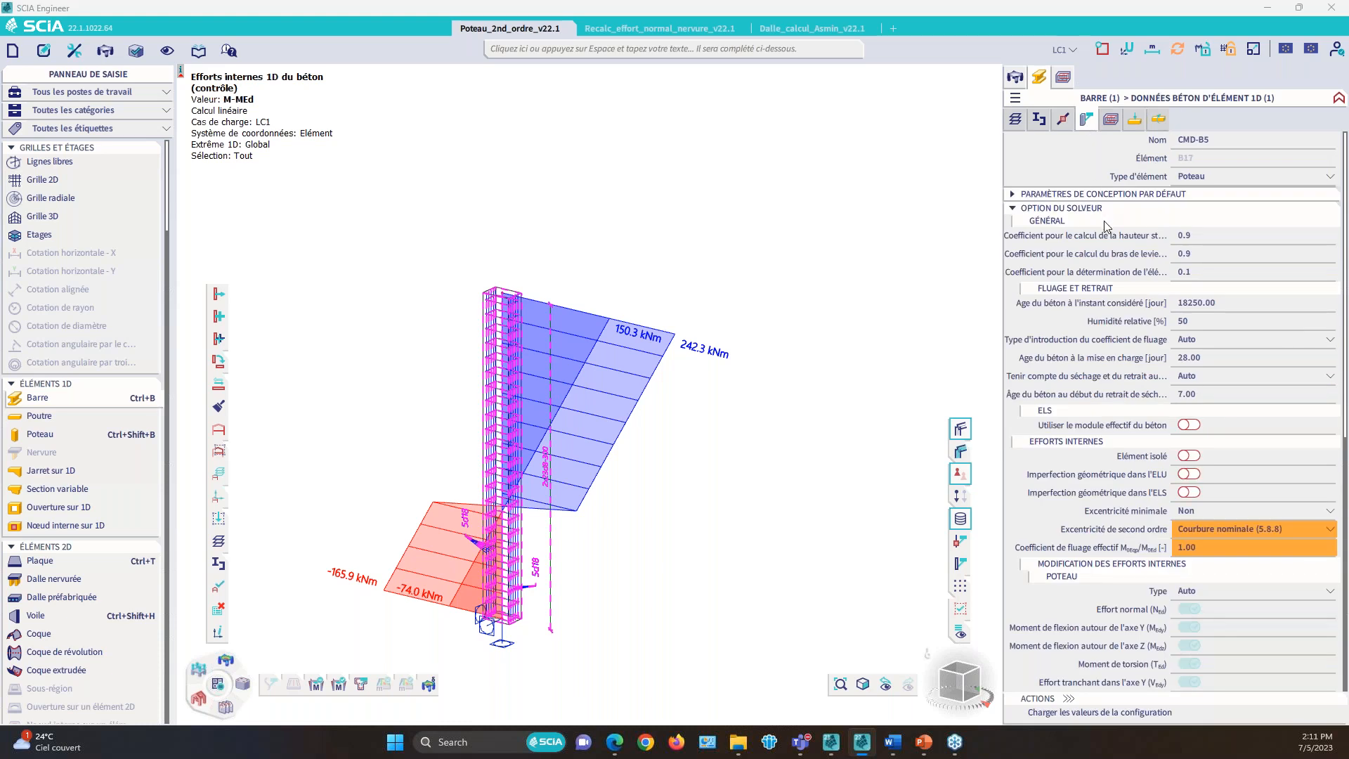
click(1236, 529)
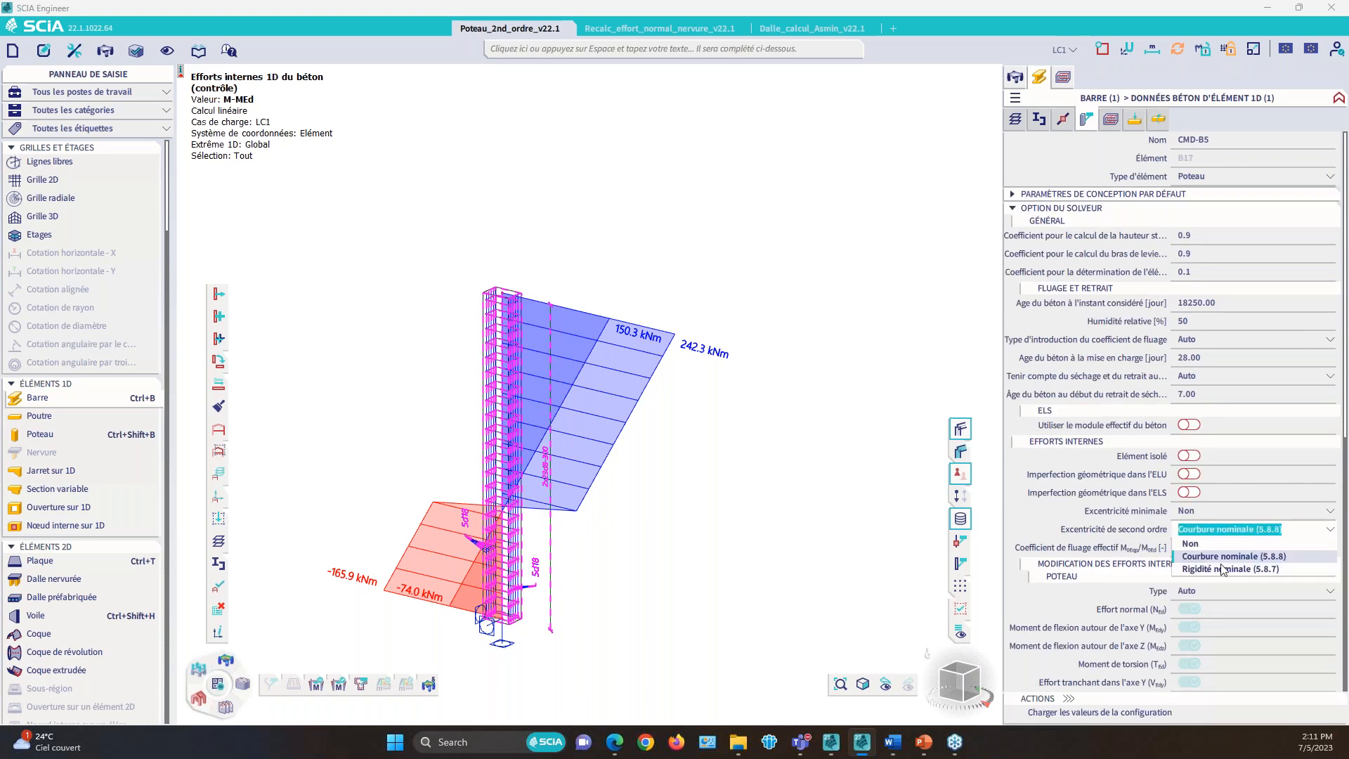
click(1079, 323)
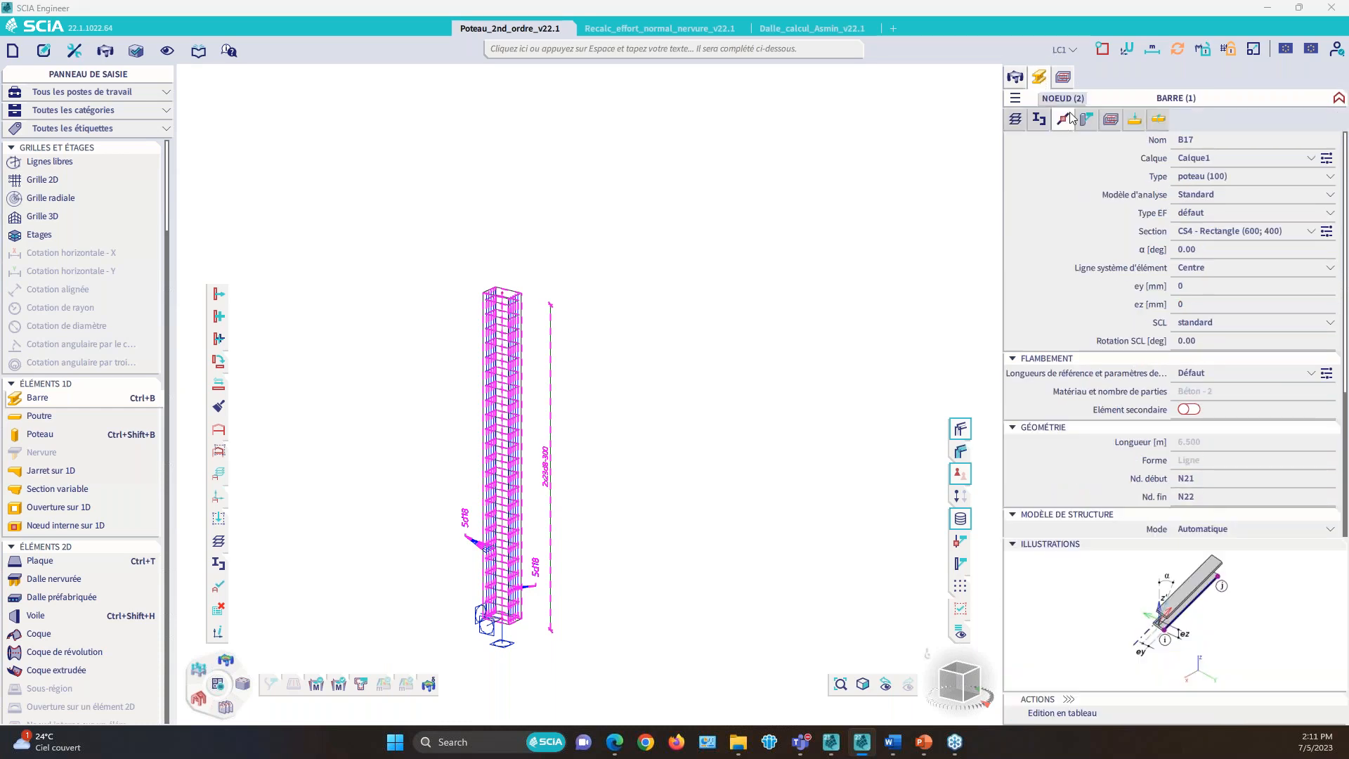
click(1087, 121)
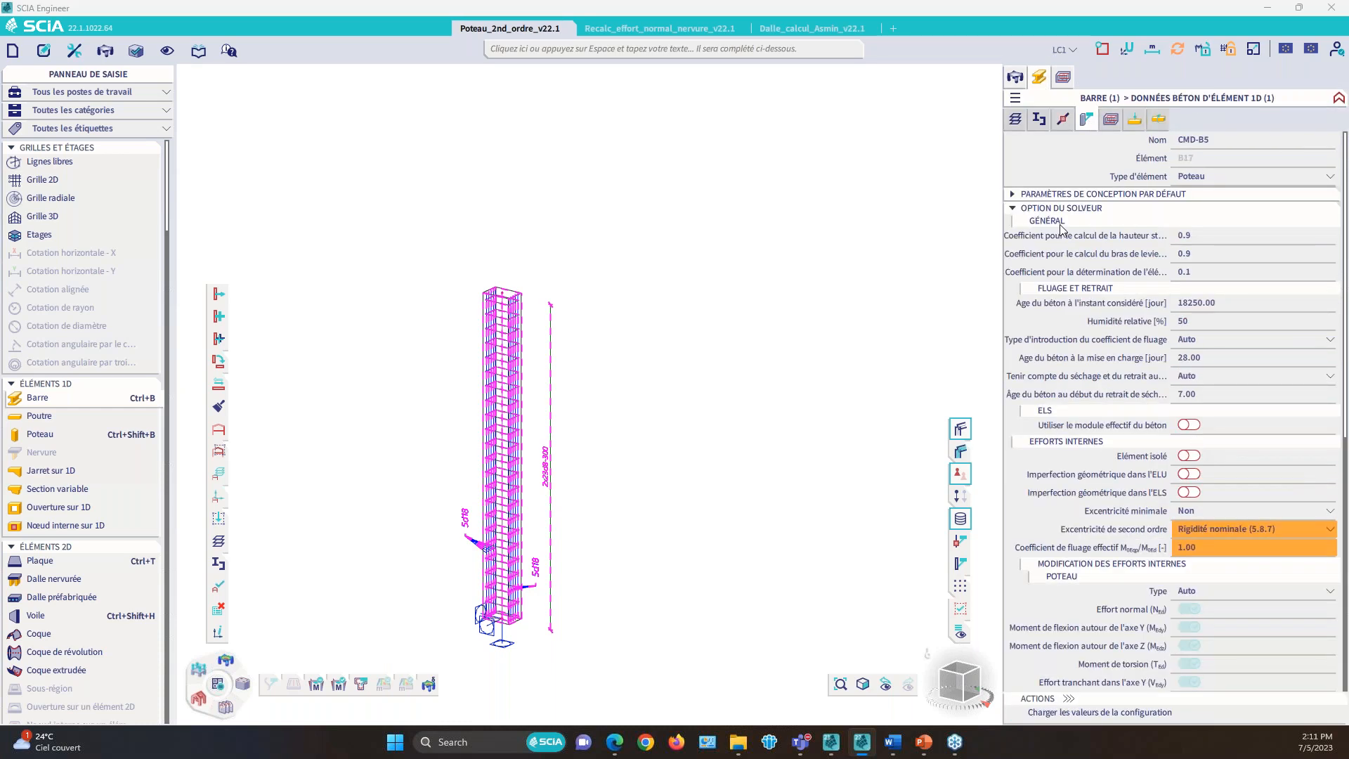
Step: Regenerate the M-MEd diagram for the nominal stiffness method and examine the moments at the column head
click(1013, 77)
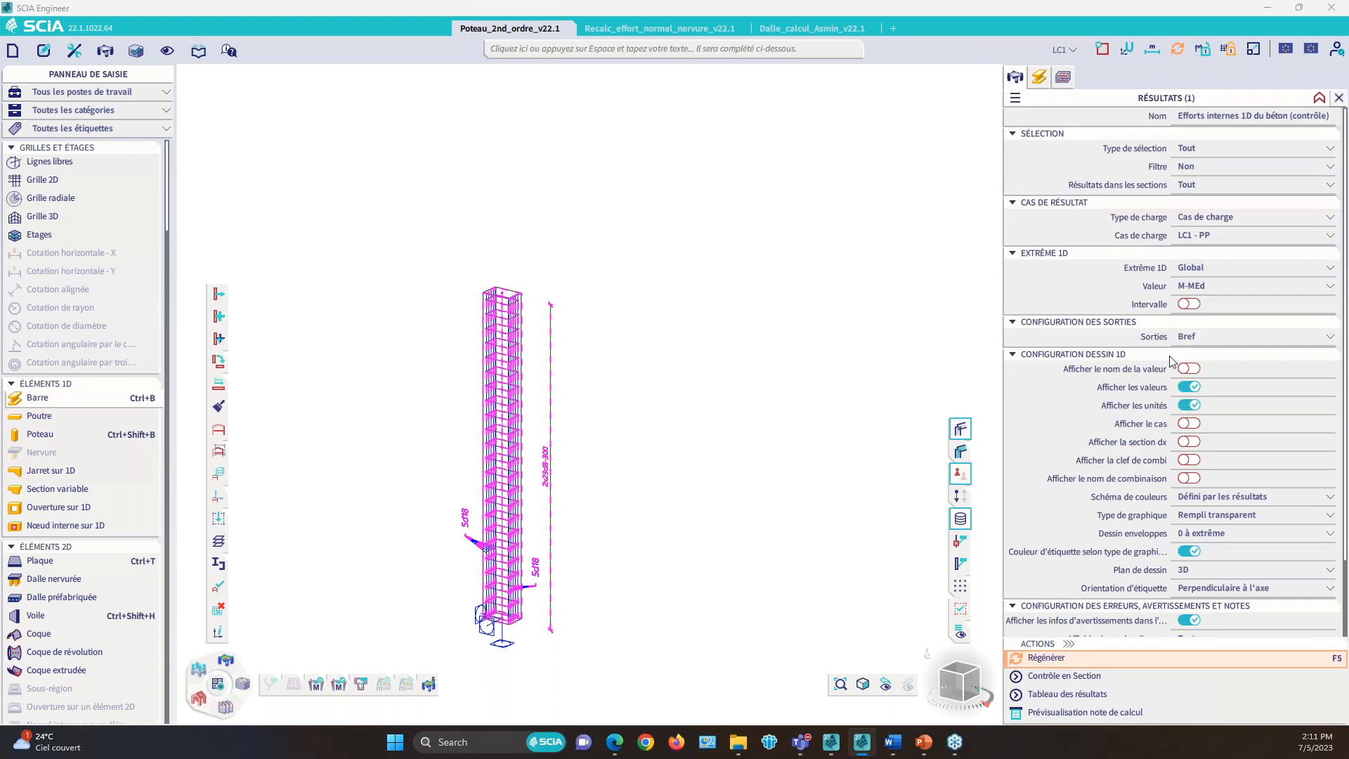
click(1047, 657)
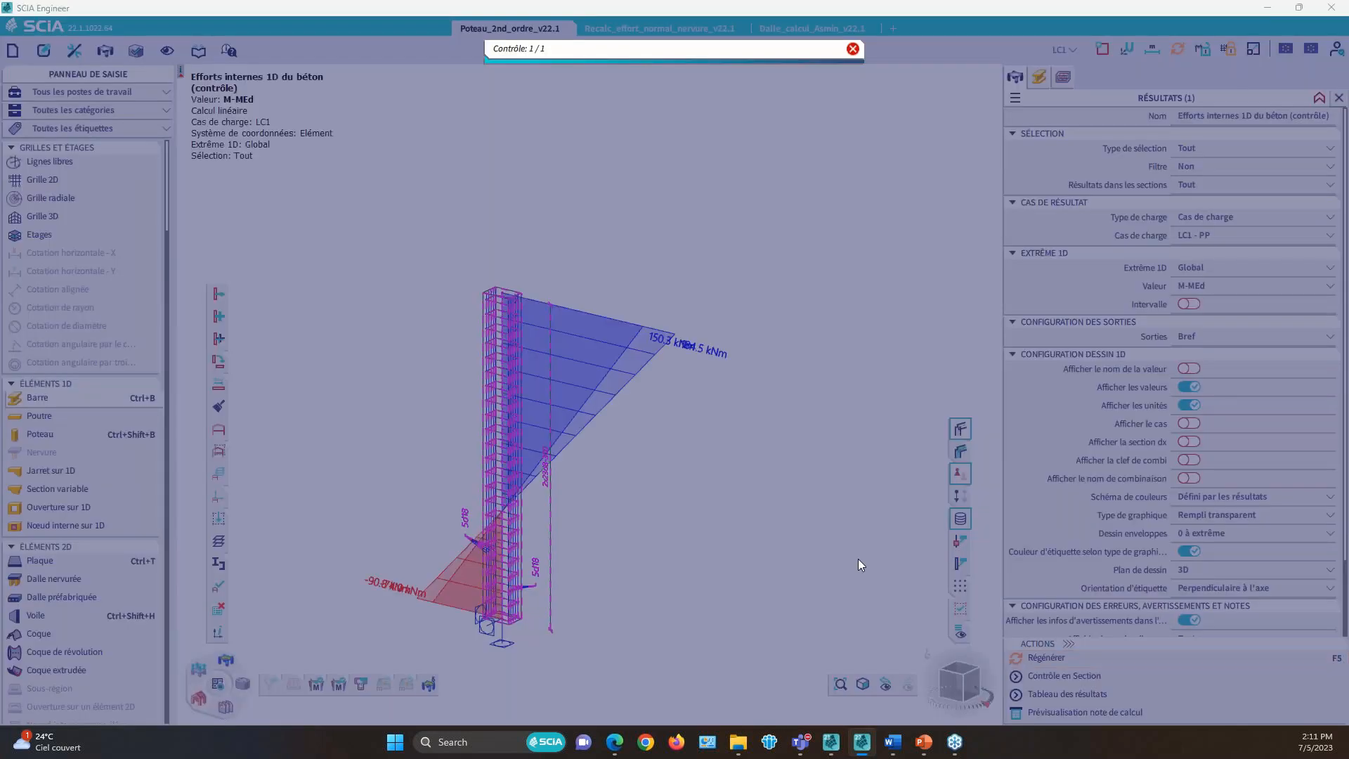
scroll(669, 330, up, 5)
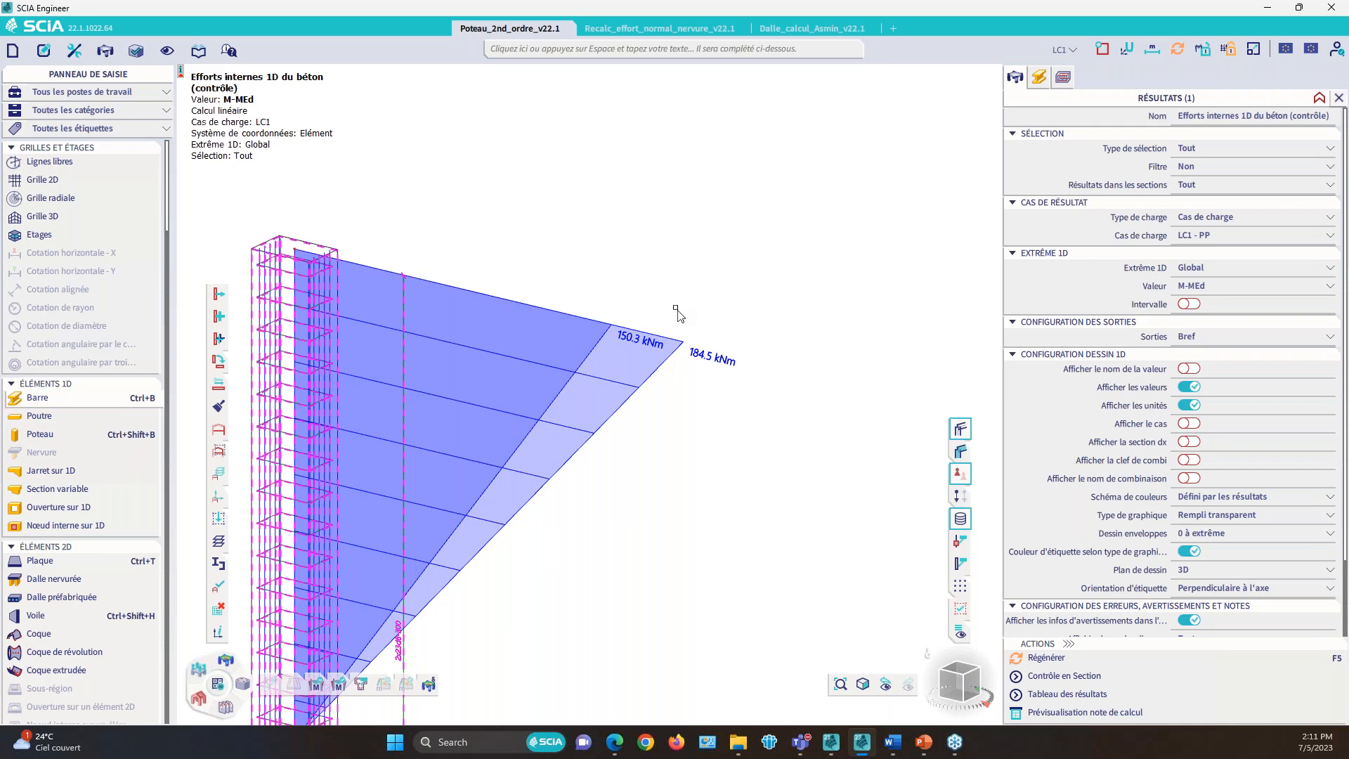
scroll(760, 304, down, 3)
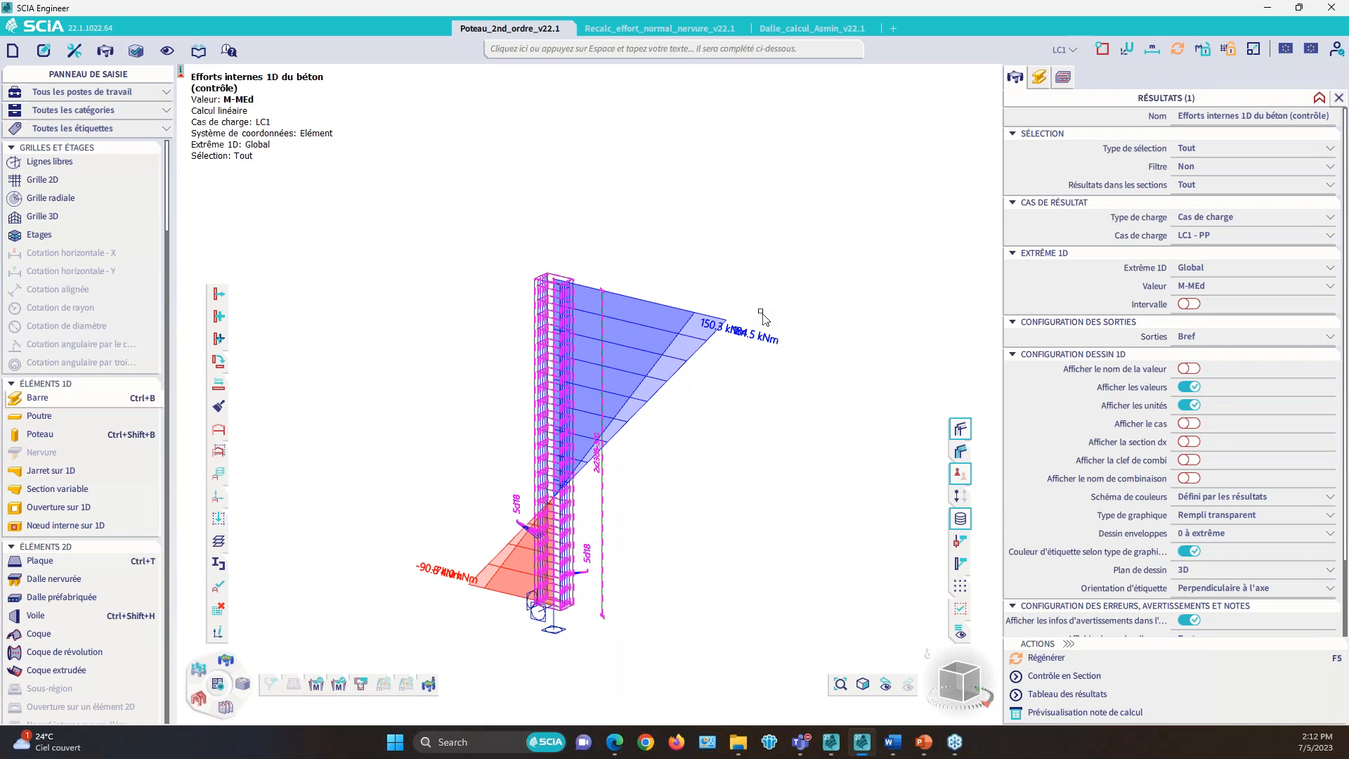
Step: Set the column's effective creep coefficient to 0.7 in its 1D concrete data
click(1041, 80)
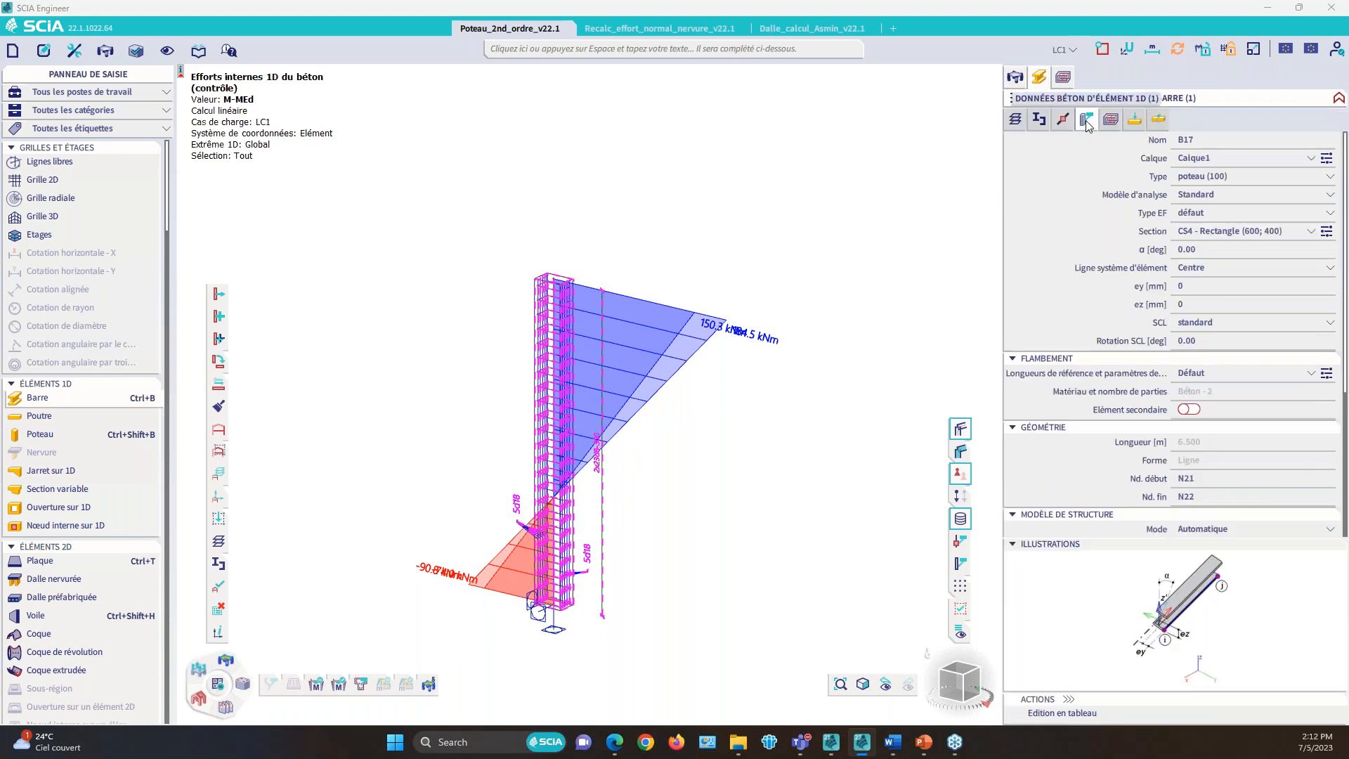
click(1086, 121)
click(1209, 552)
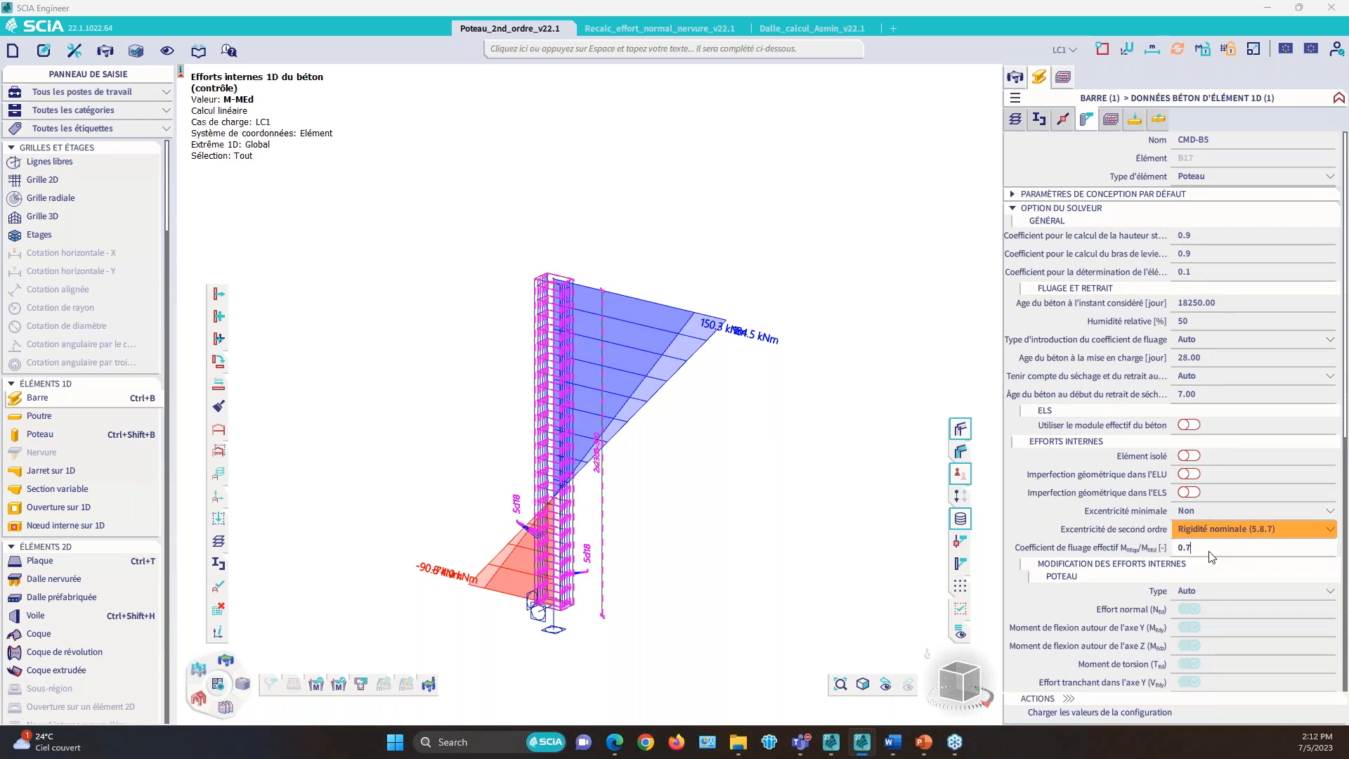
Step: Regenerate the M-MEd diagram with the new creep coefficient and examine the moments at the column head
click(1023, 76)
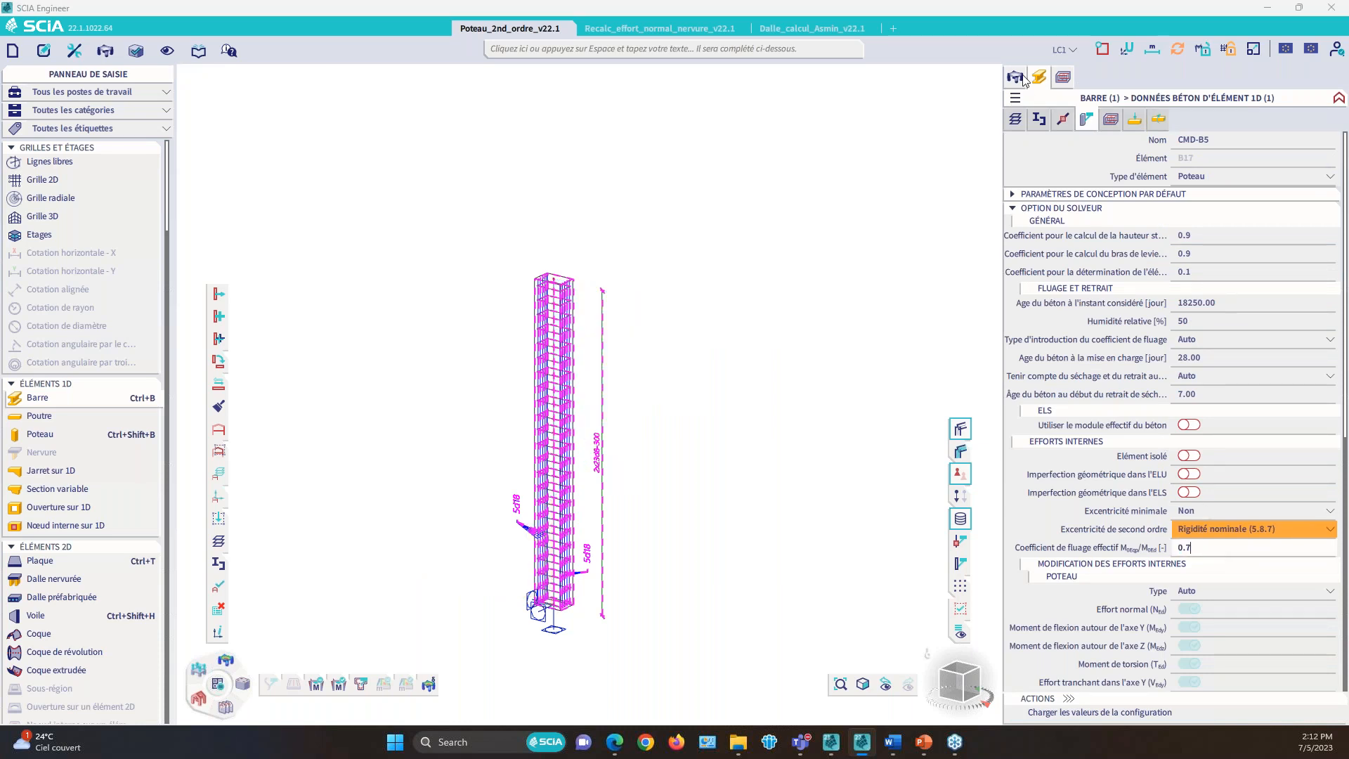
click(1045, 657)
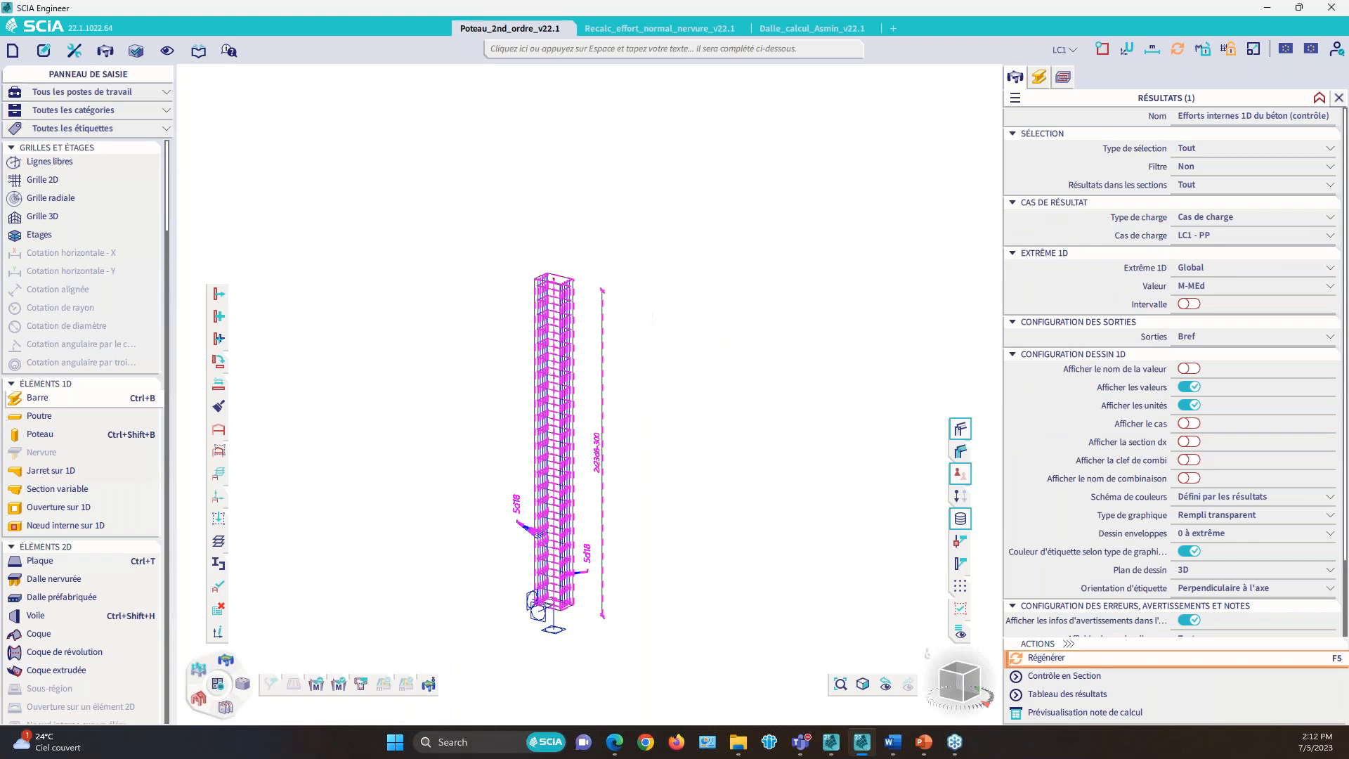
scroll(719, 312, up, 5)
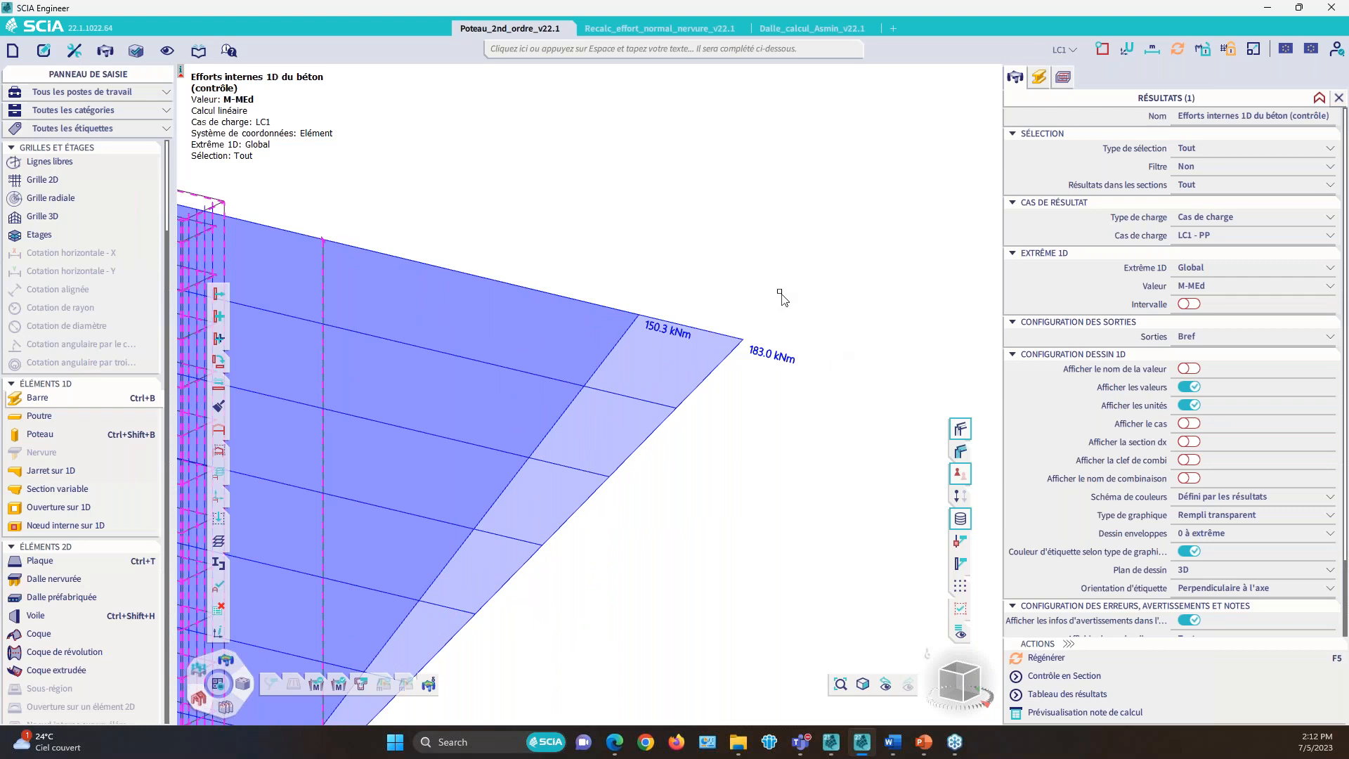
scroll(779, 293, down, 5)
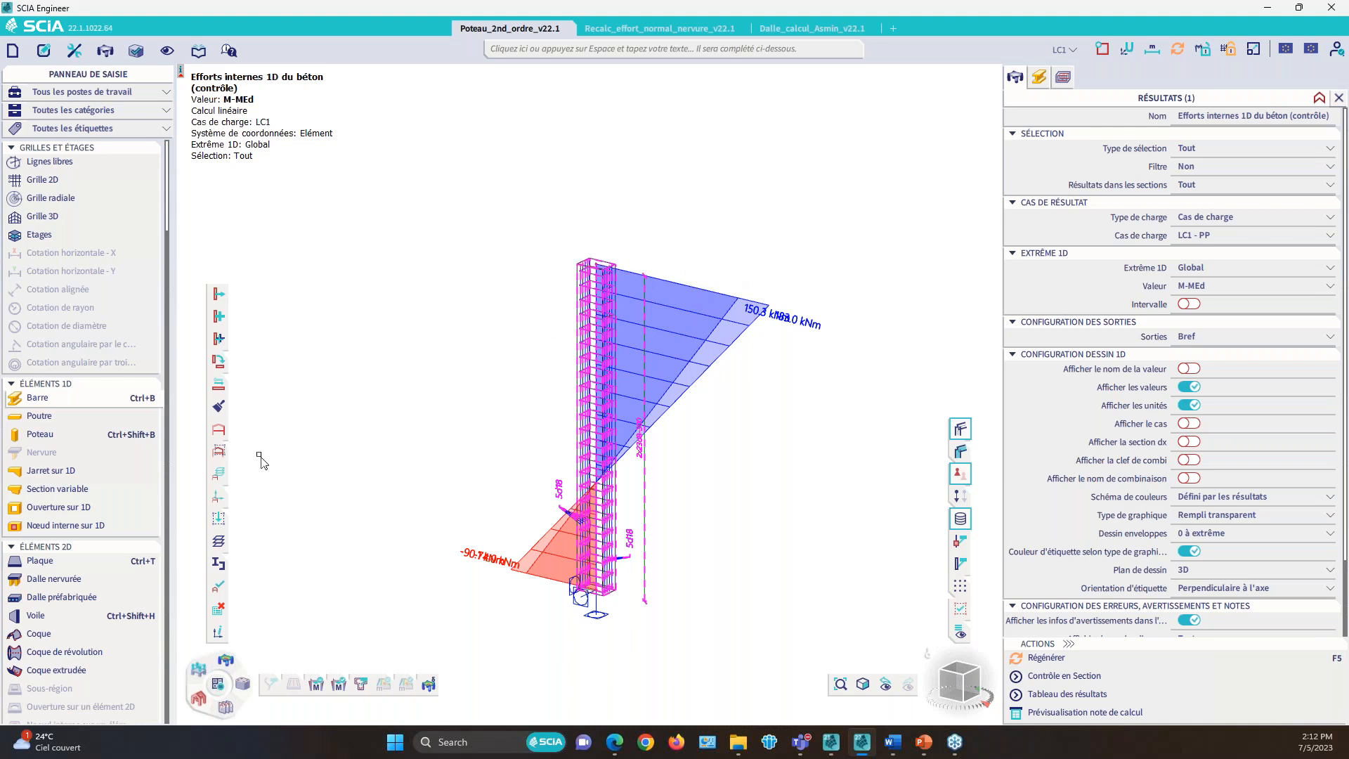
Step: Bring the hidden beams and columns back into view around the selected column
click(219, 429)
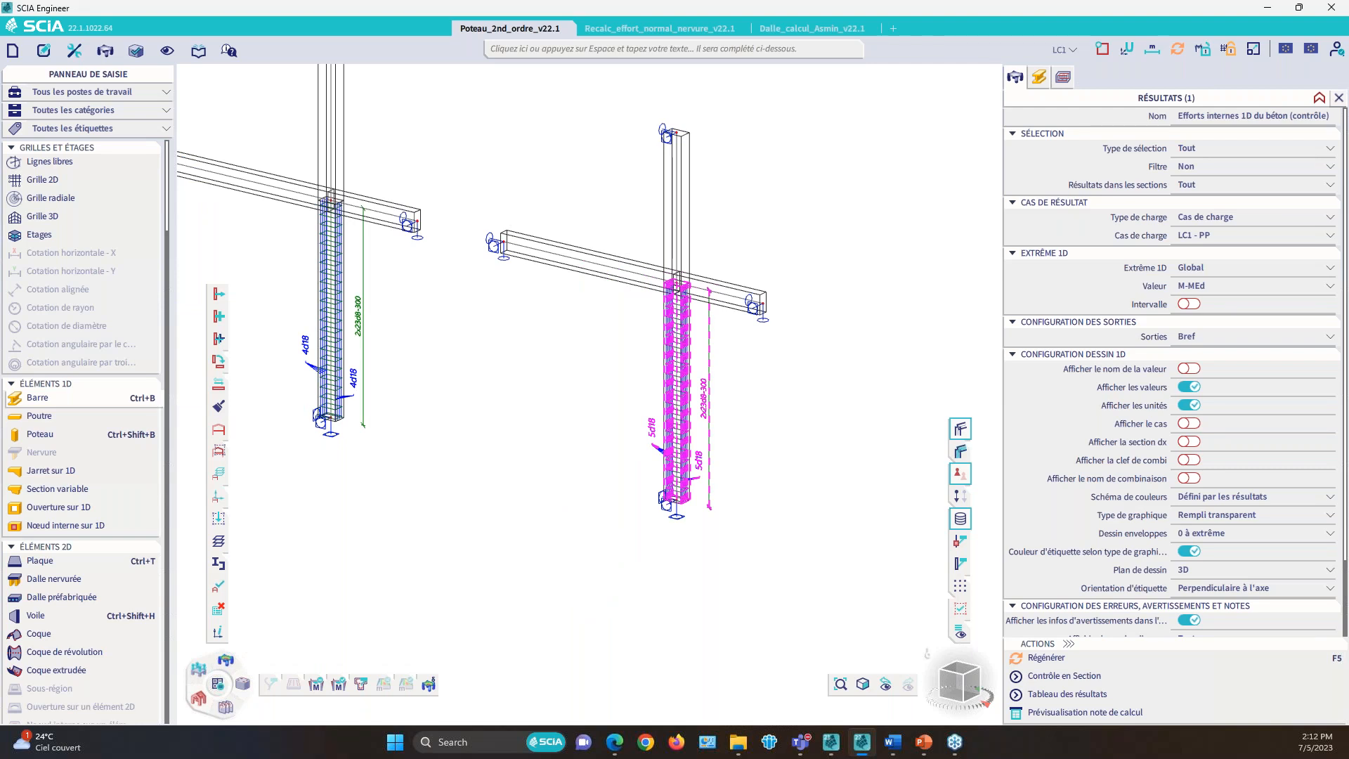
scroll(664, 276, up, 3)
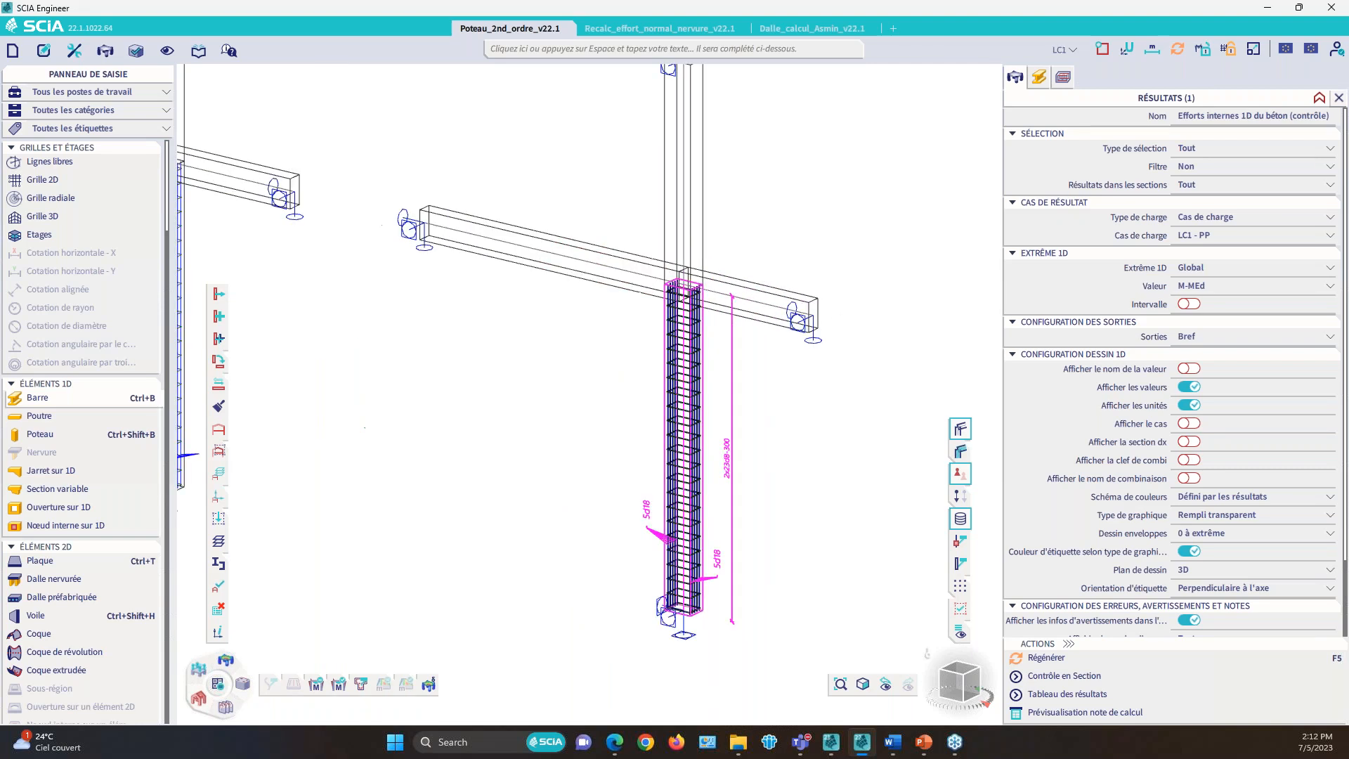
Step: Examine the reinforcement of the four column models, comparing the bars at the column heads and along the shafts
scroll(666, 284, up, 2)
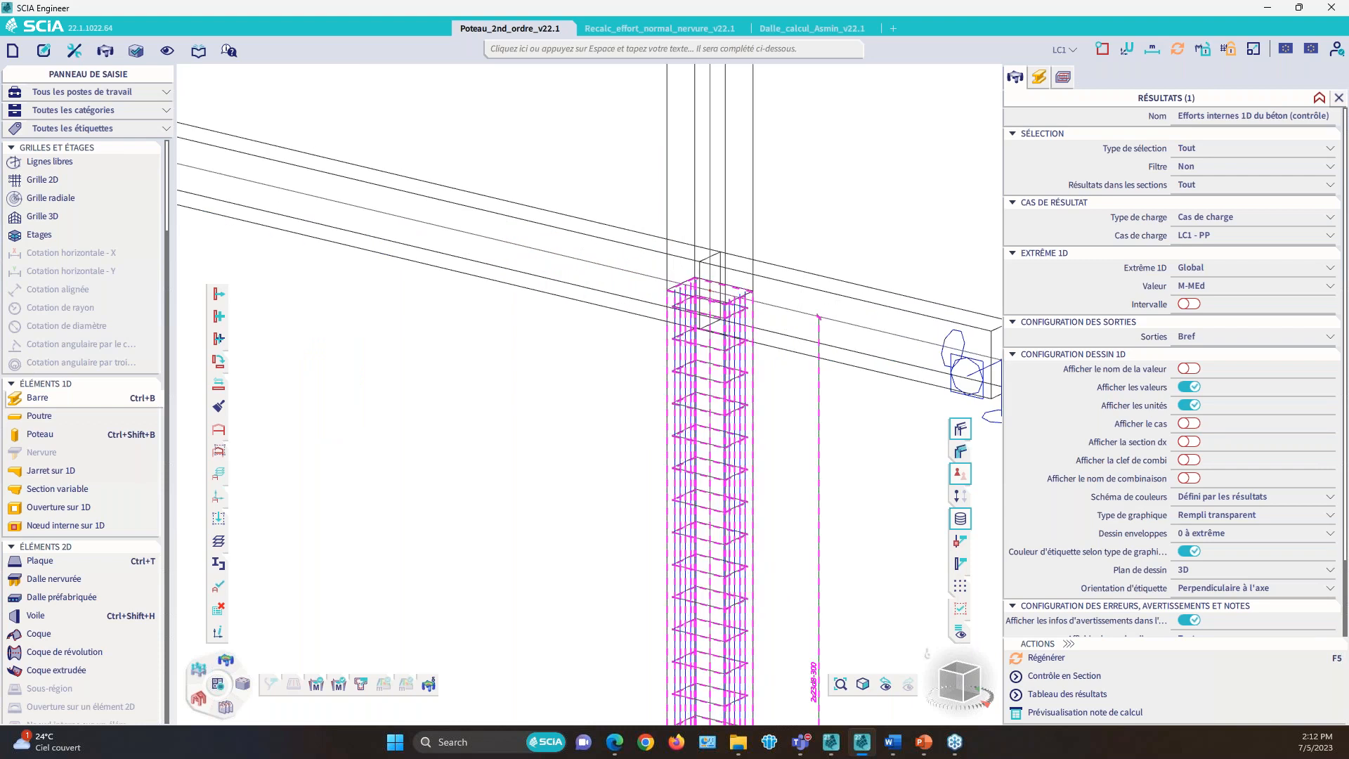
scroll(668, 285, up, 2)
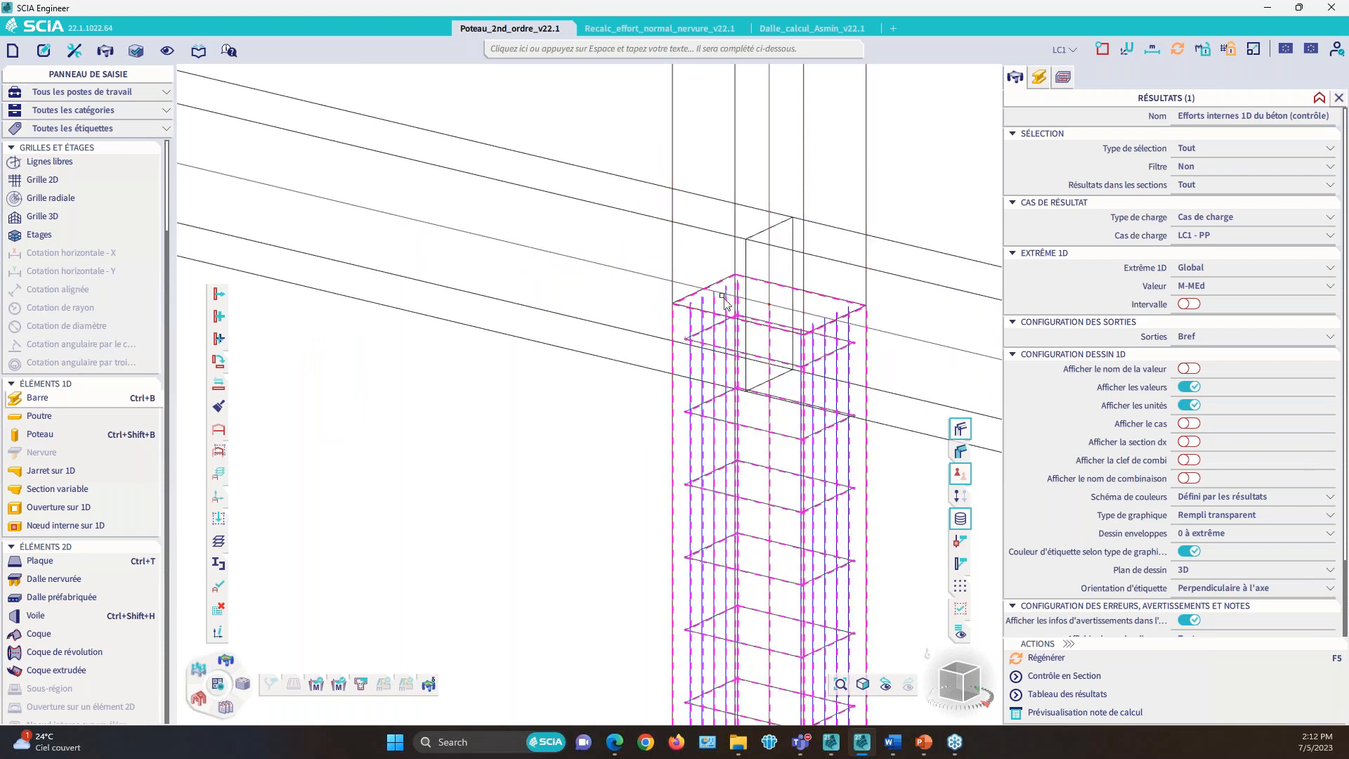
scroll(749, 295, down, 8)
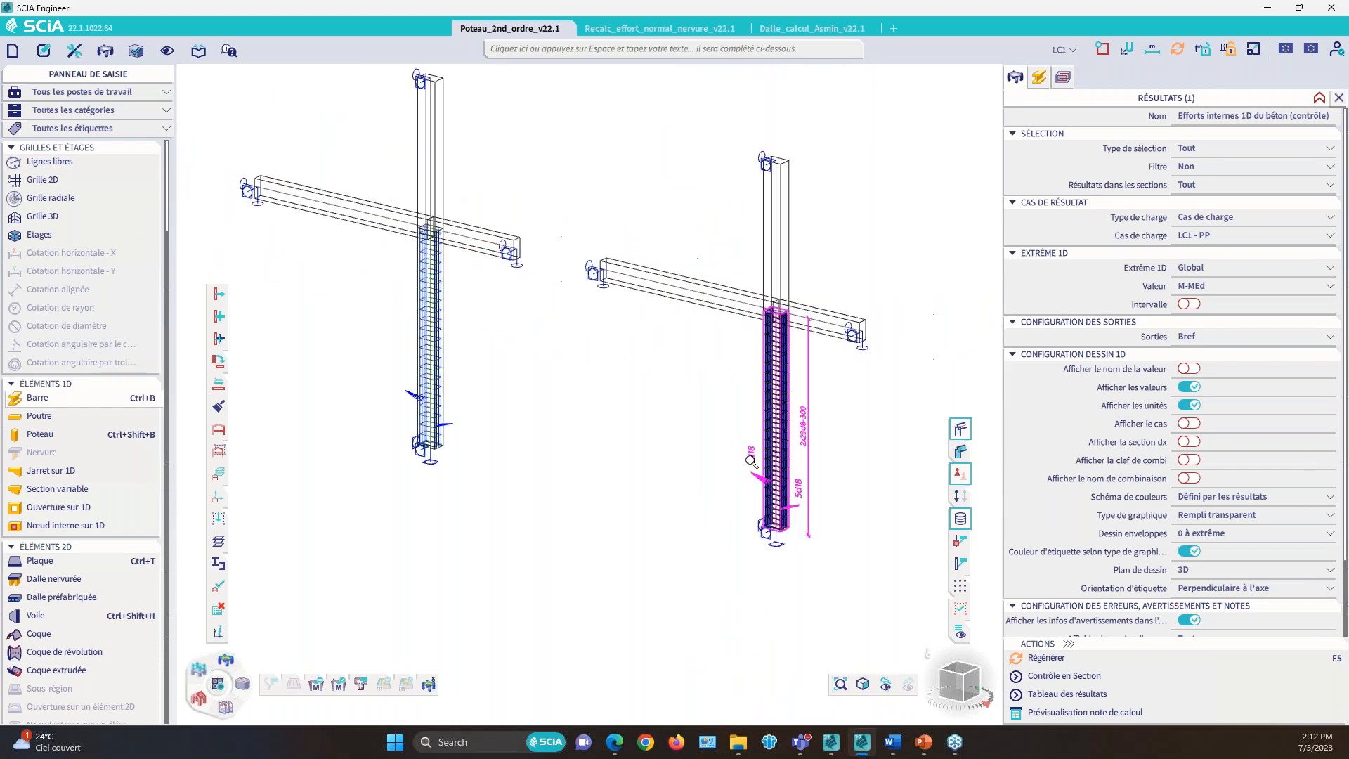
scroll(750, 455, up, 5)
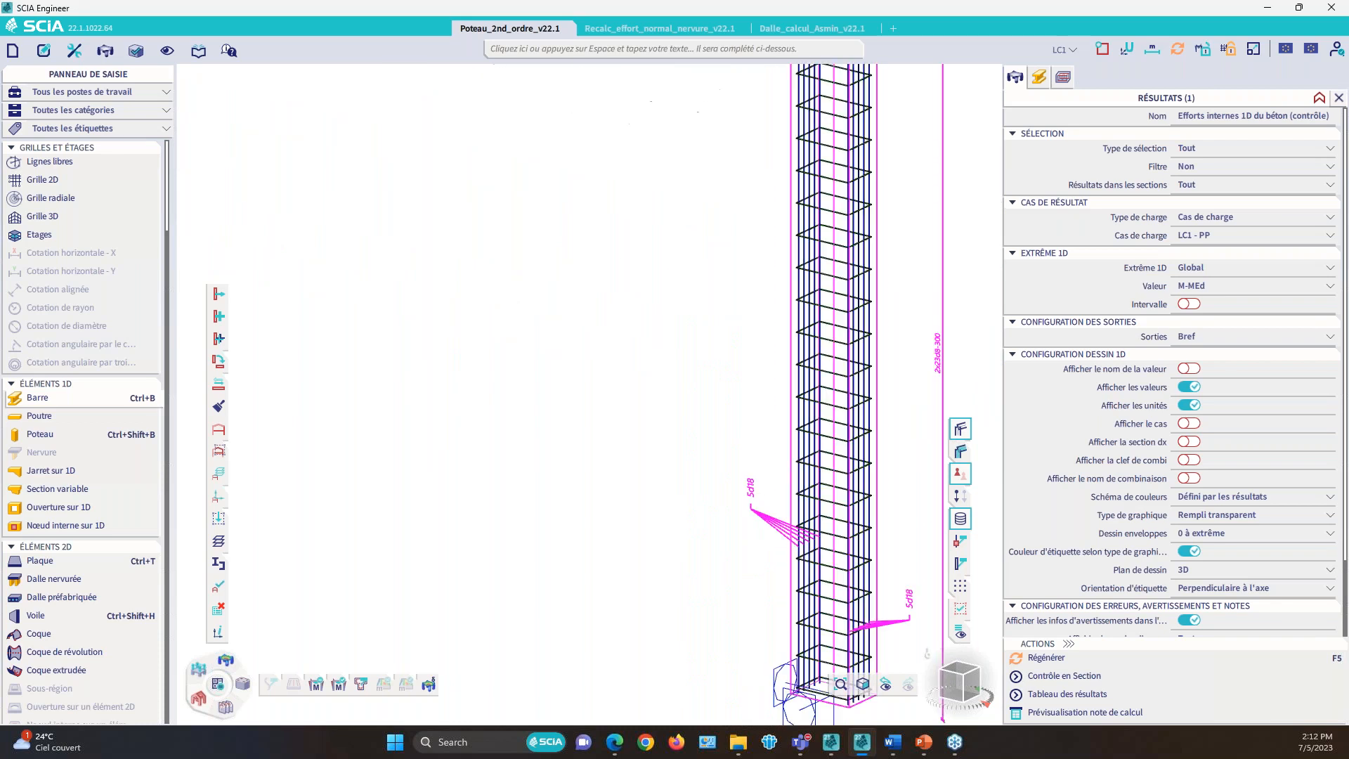
scroll(473, 295, down, 5)
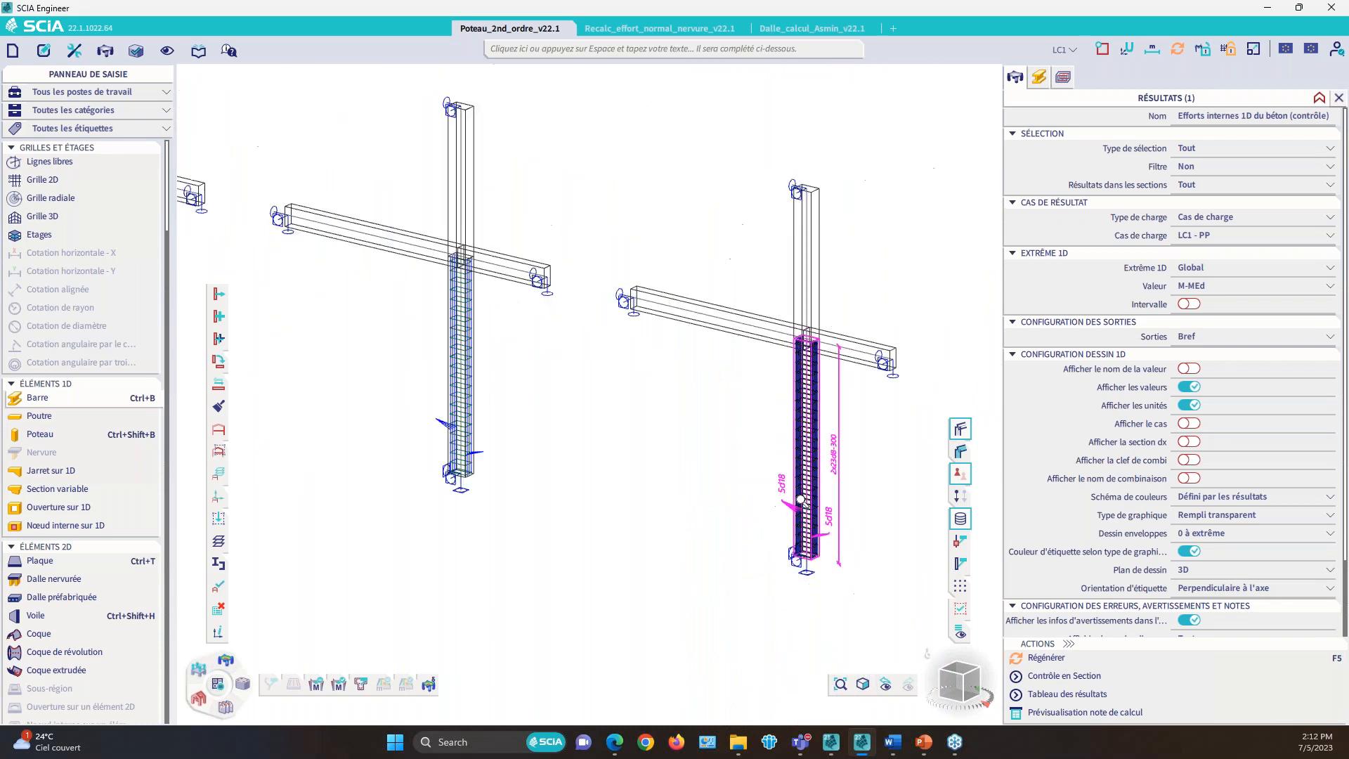
scroll(473, 295, up, 5)
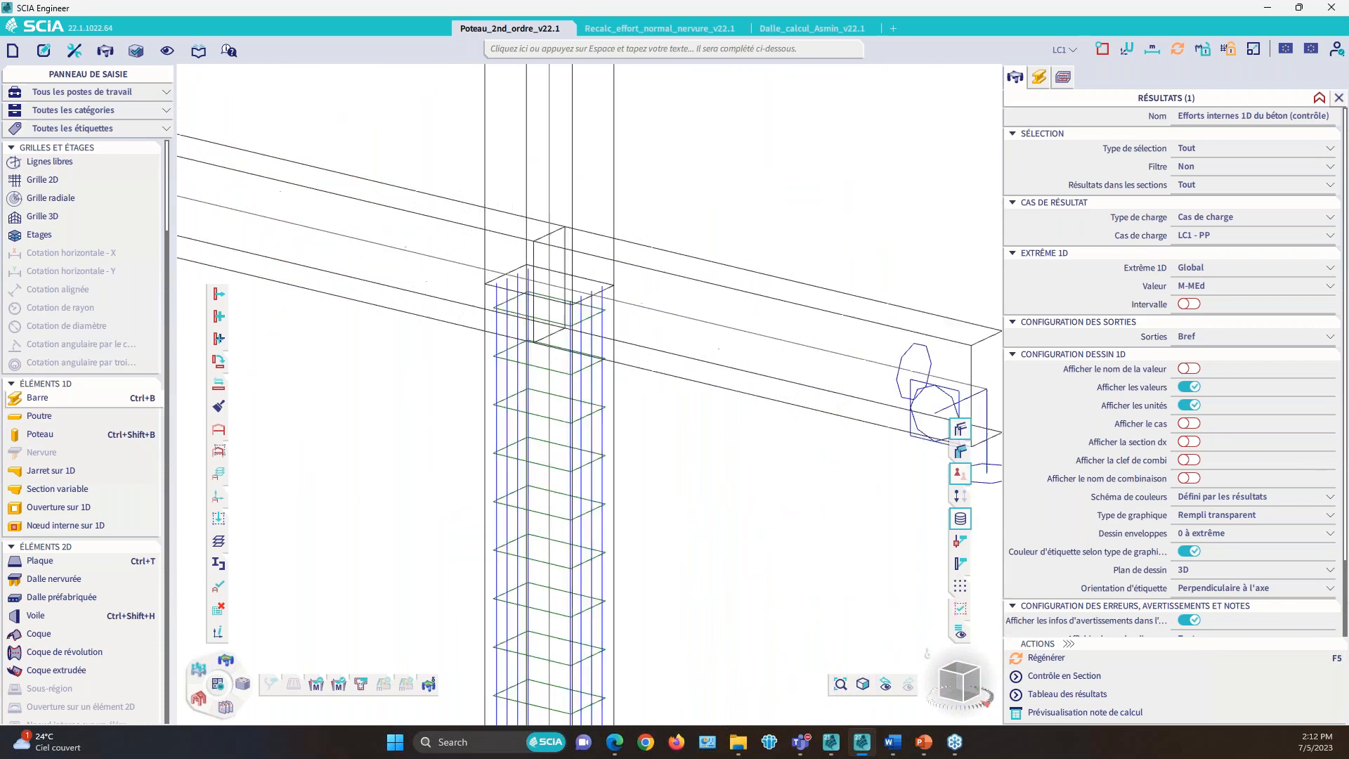
scroll(725, 344, down, 4)
scroll(552, 307, up, 5)
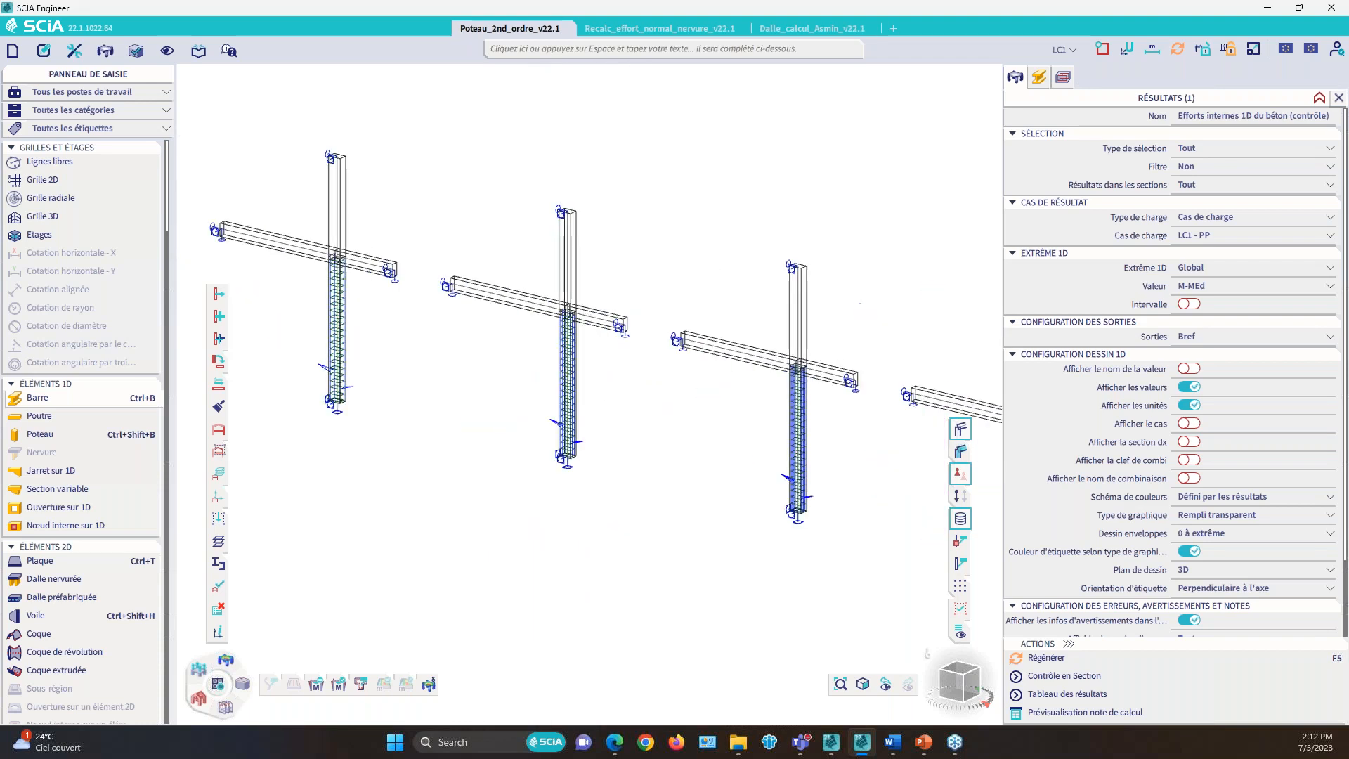
scroll(453, 292, down, 5)
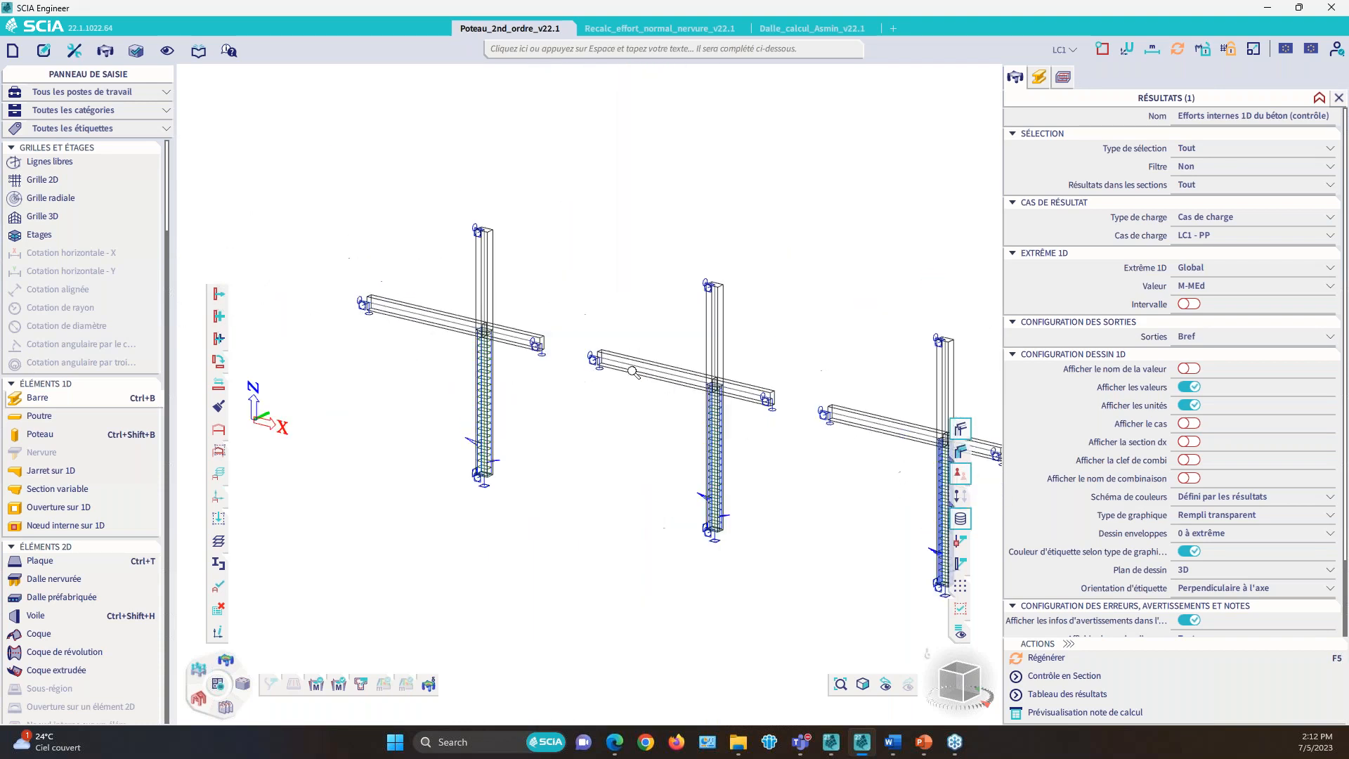
scroll(453, 291, up, 5)
scroll(453, 292, down, 8)
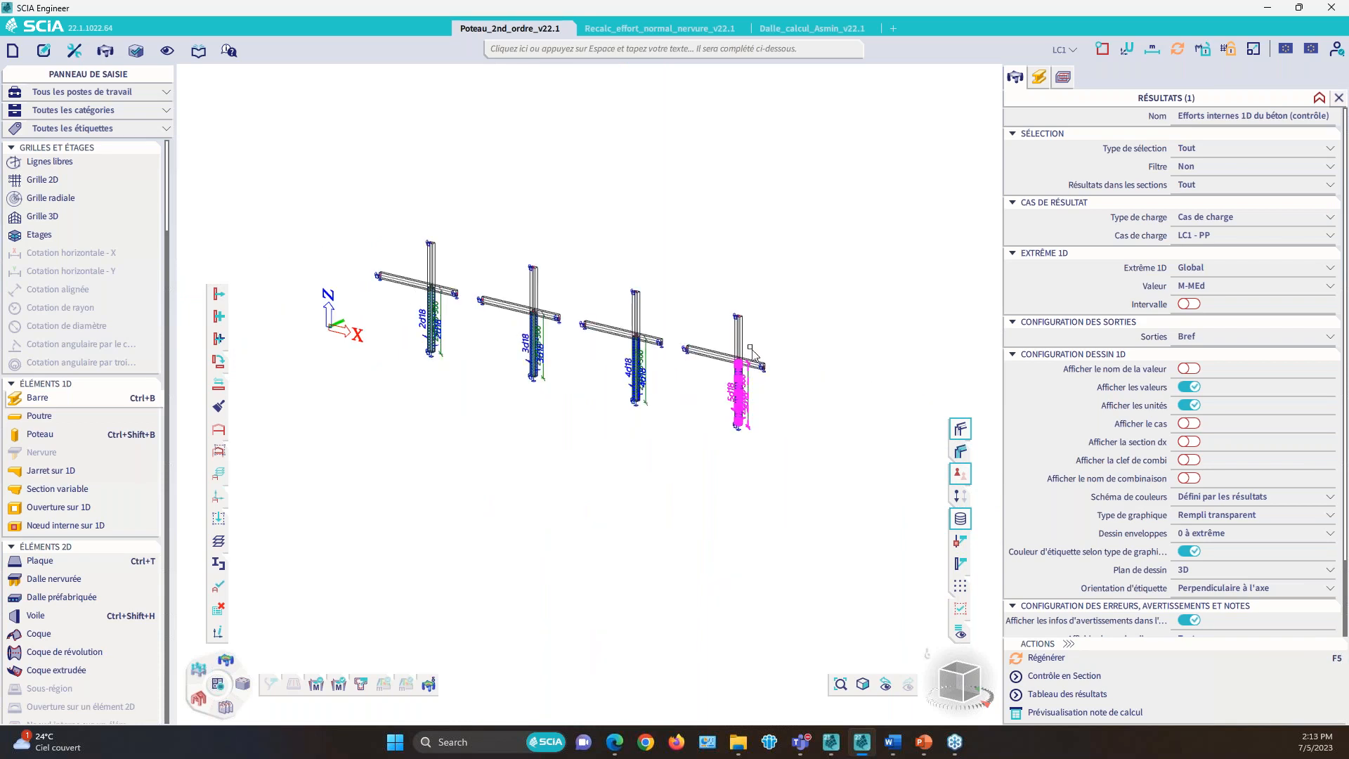
scroll(744, 351, up, 2)
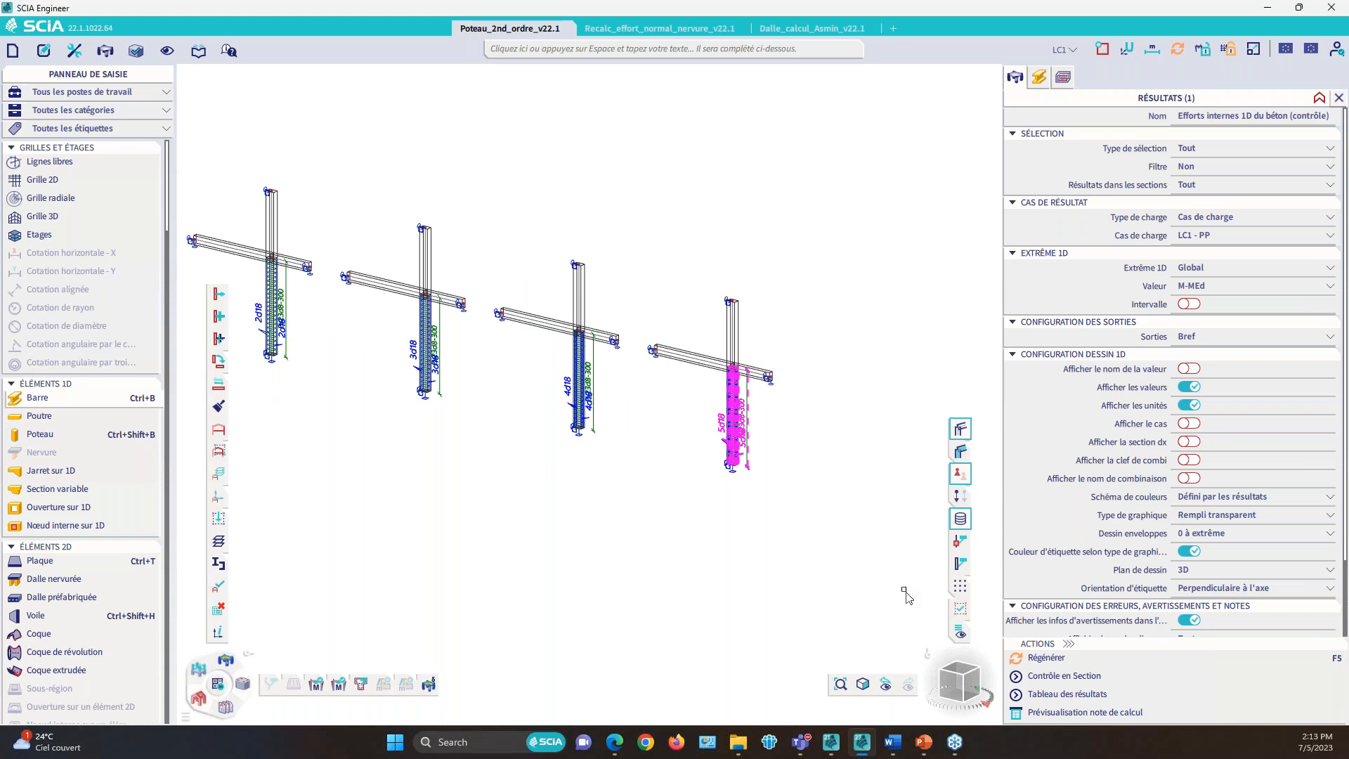
Step: Isolate the four reinforced lower columns in a front XZ view by hiding all unselected elements
click(950, 680)
scroll(710, 458, down, 2)
drag(888, 446, 419, 422)
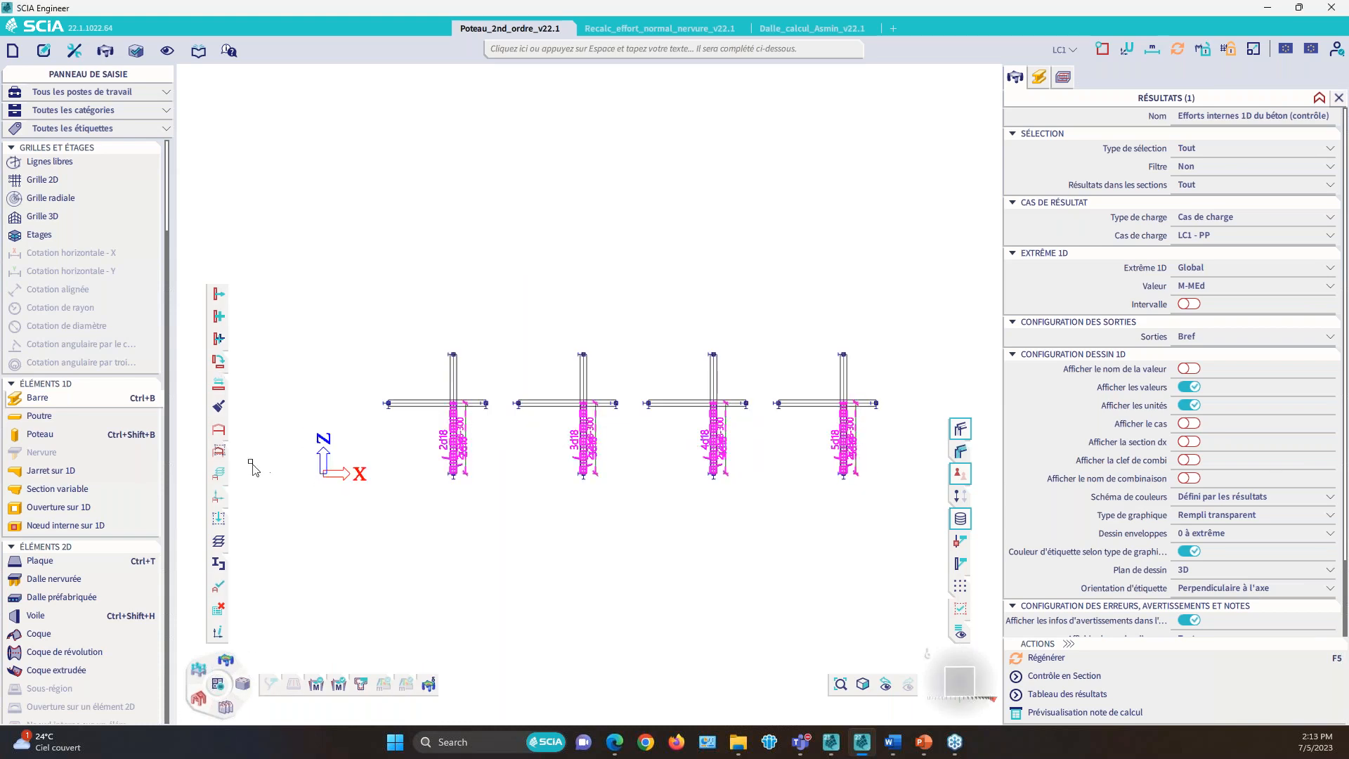
click(220, 451)
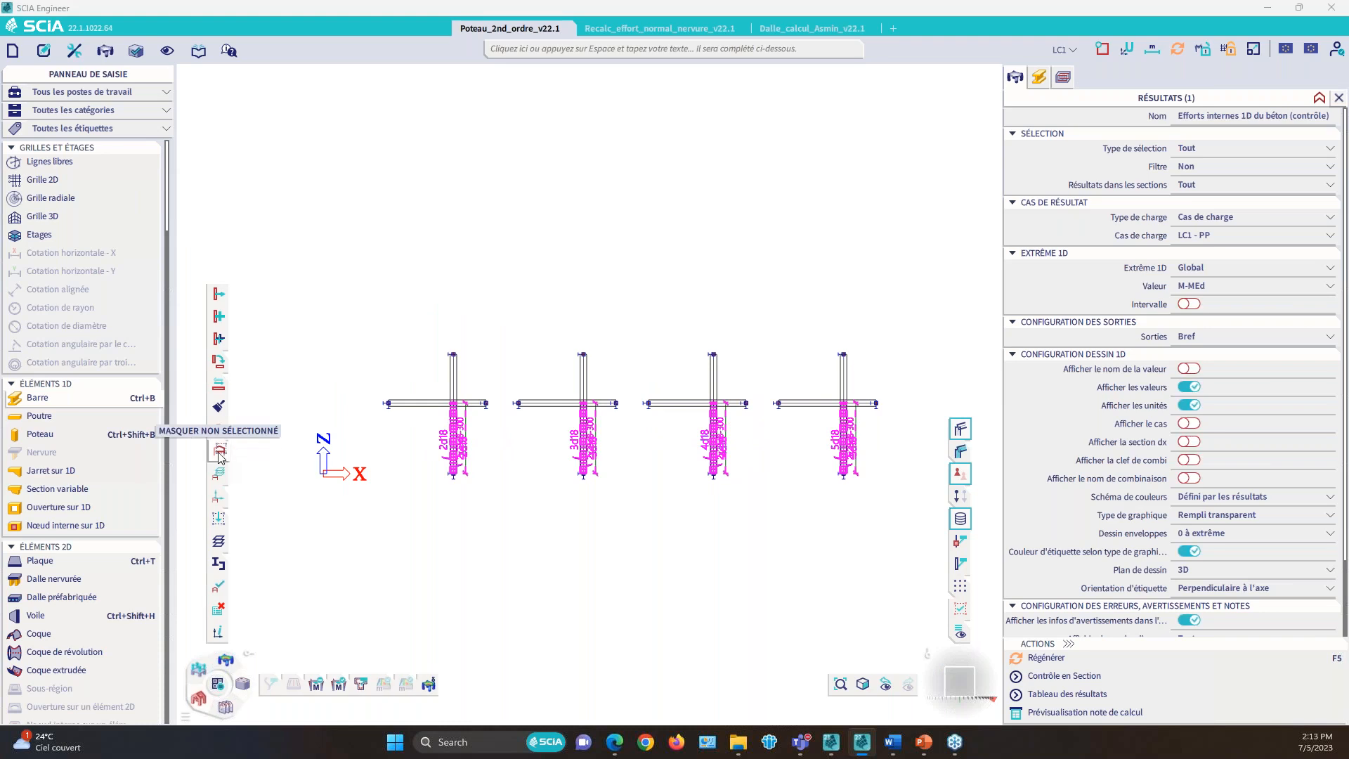
scroll(748, 527, up, 2)
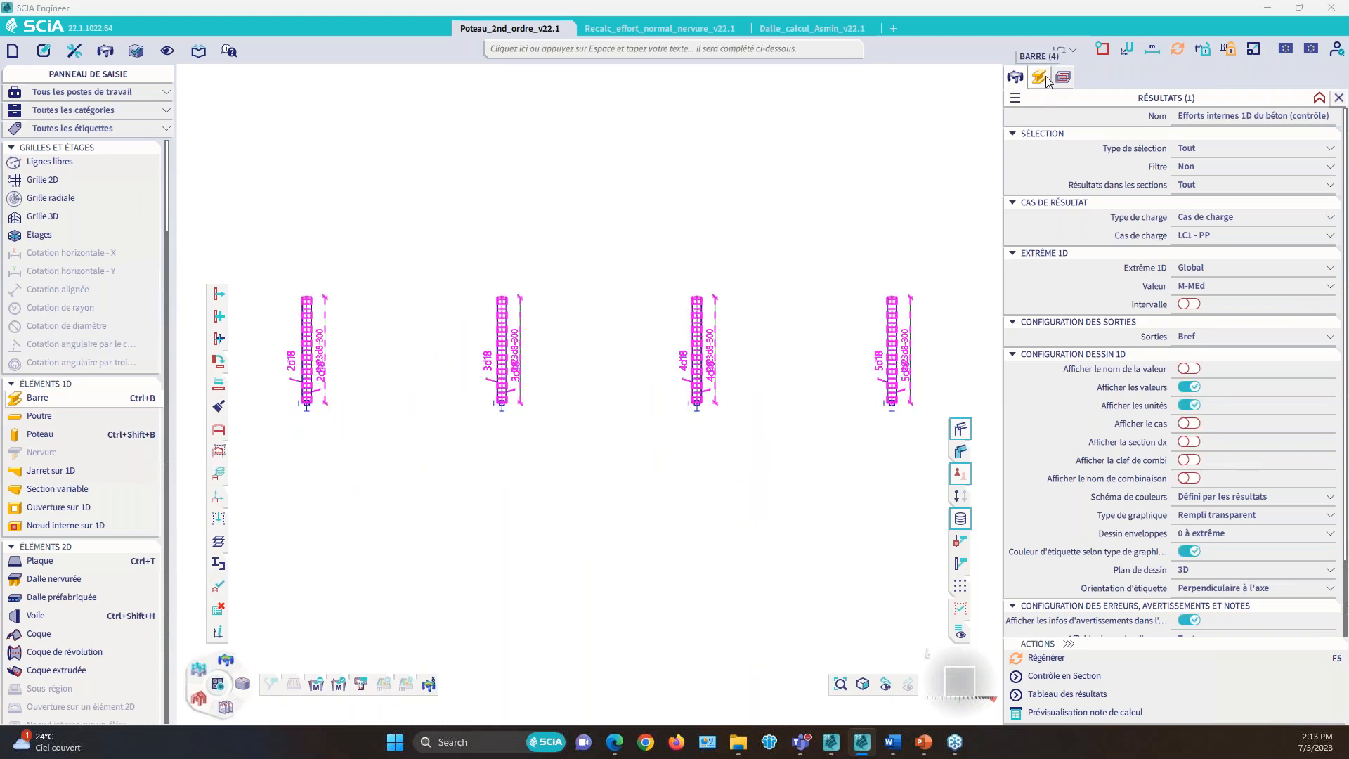
Step: Set the second-order eccentricity of the four columns to Courbure nominale (5.8.8) and regenerate the M-MEd diagrams
click(1016, 76)
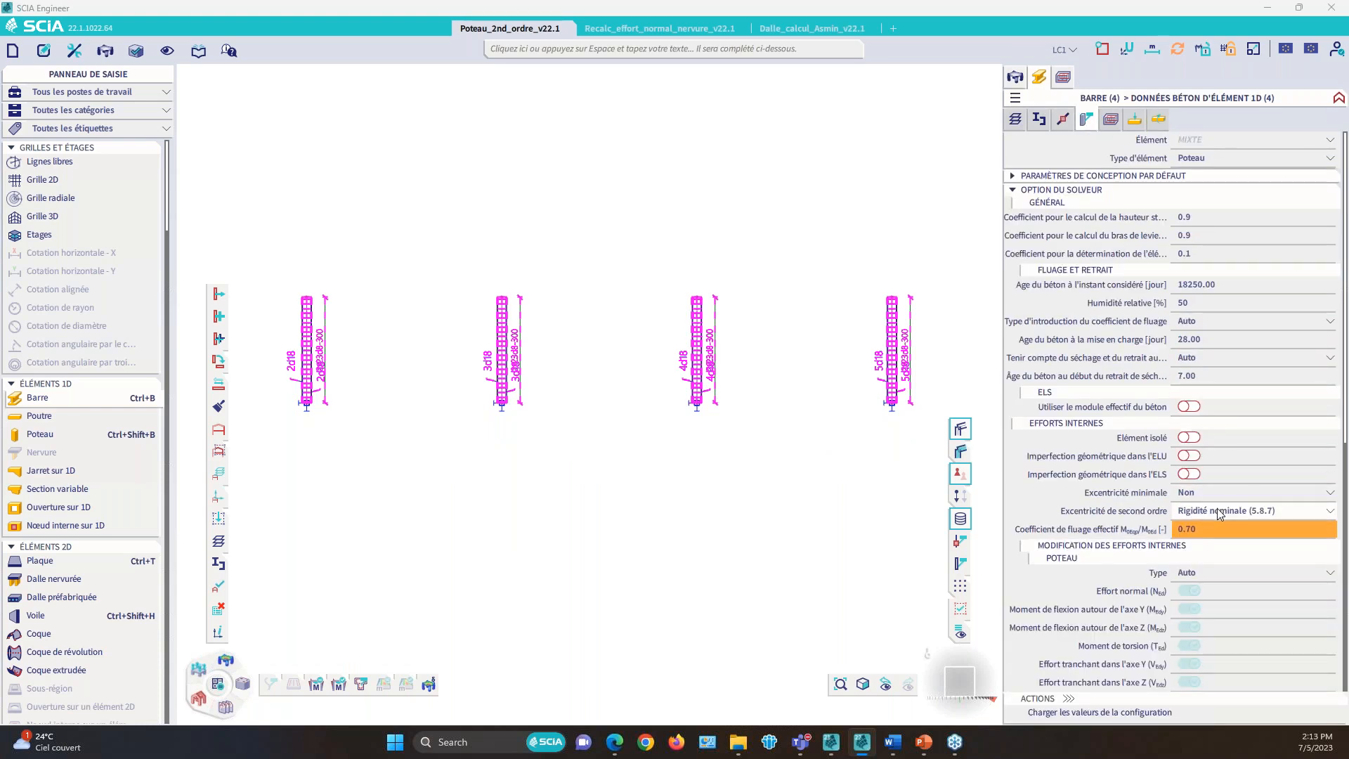
click(1217, 509)
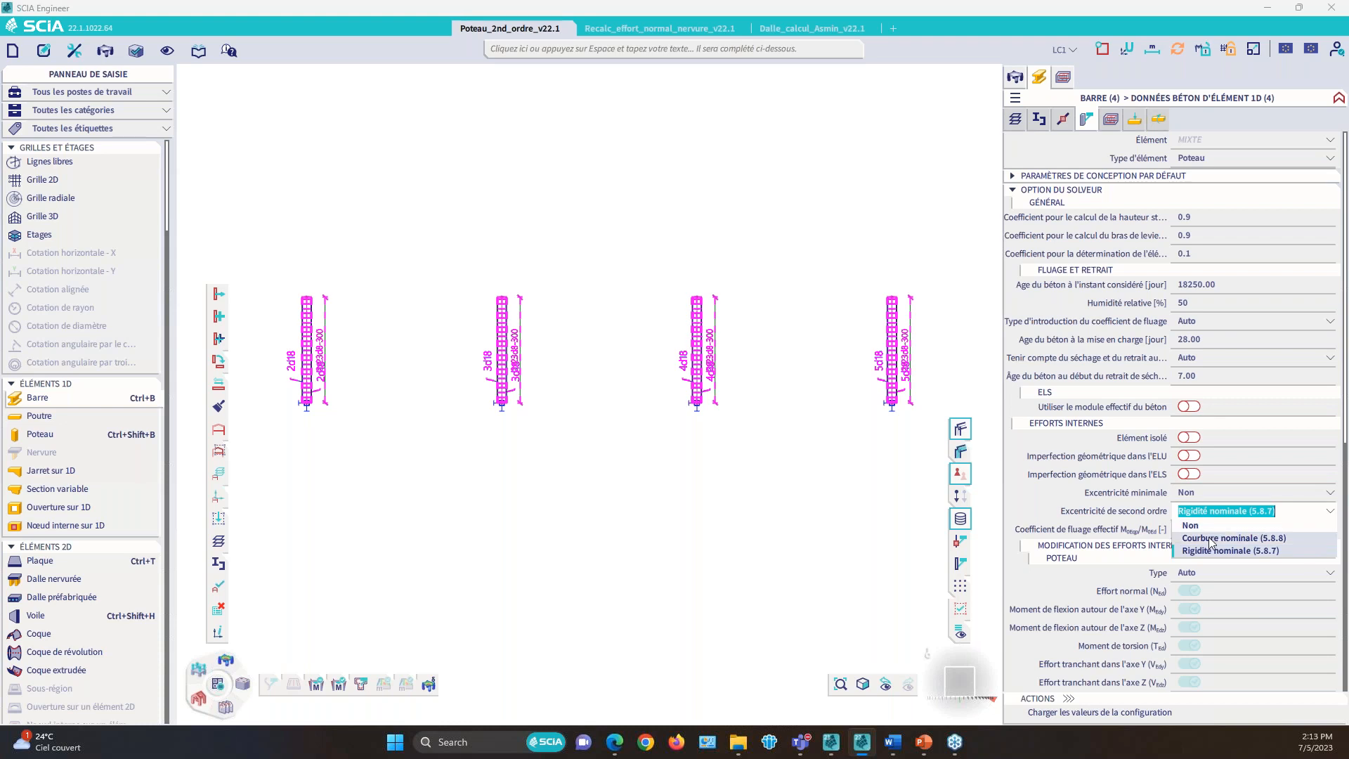
click(1209, 538)
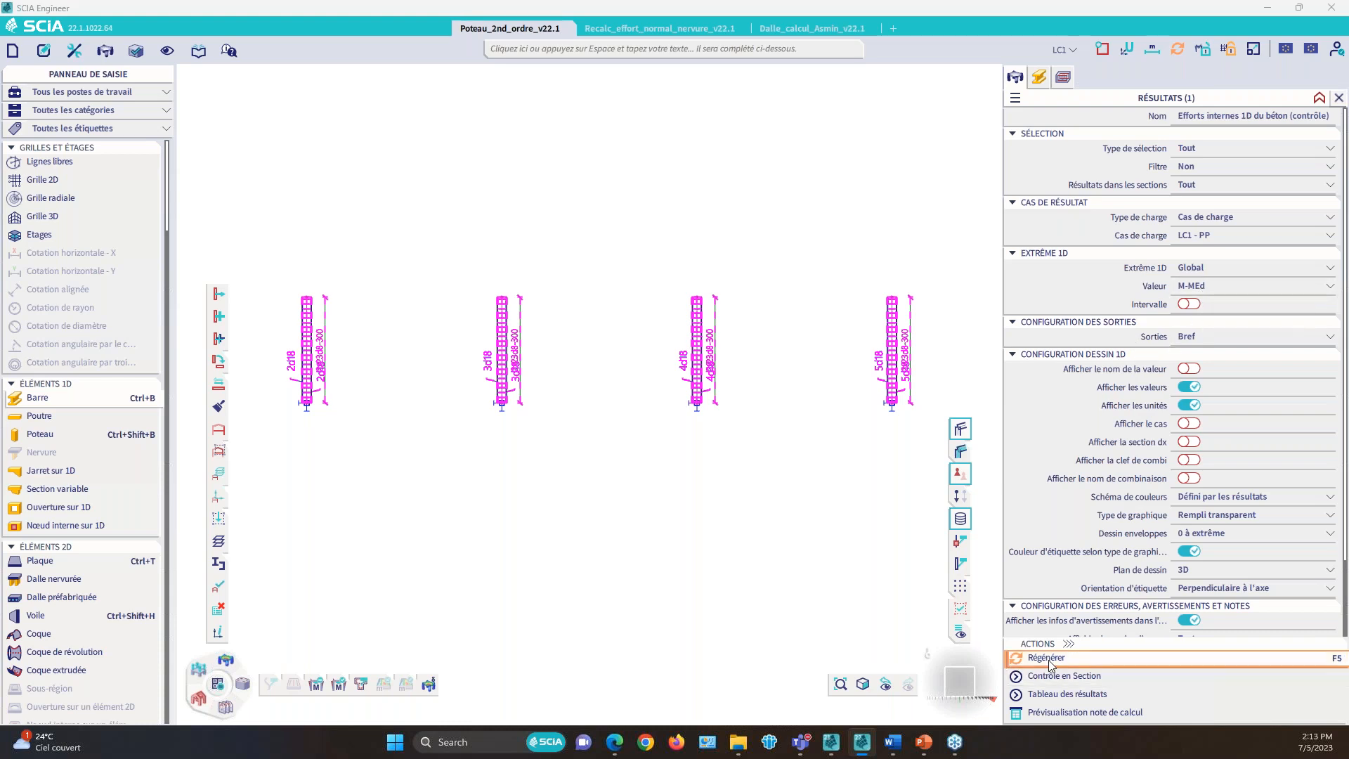
key(F5)
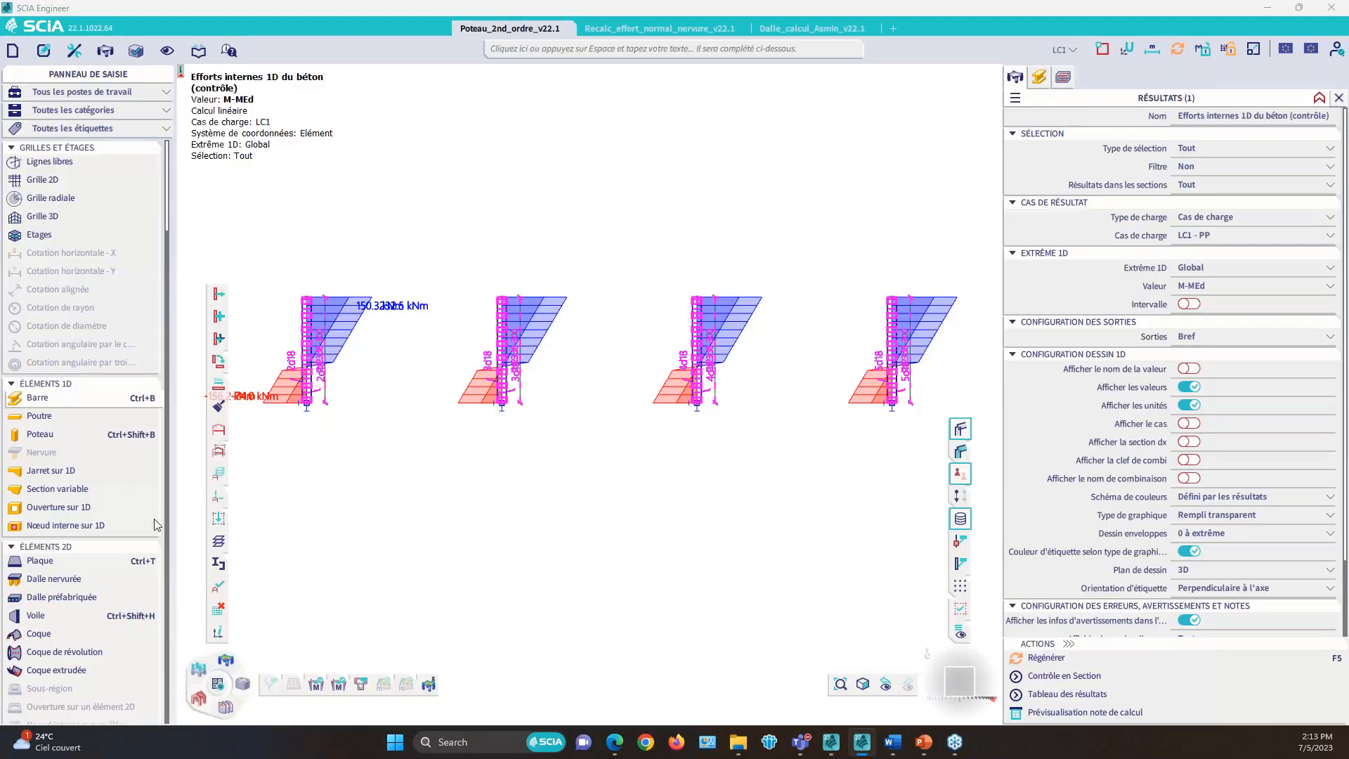
Step: Show the M-MEd extremes per Elément with labels oriented Parallèle à l'axe and compare the four columns' moments
click(1194, 268)
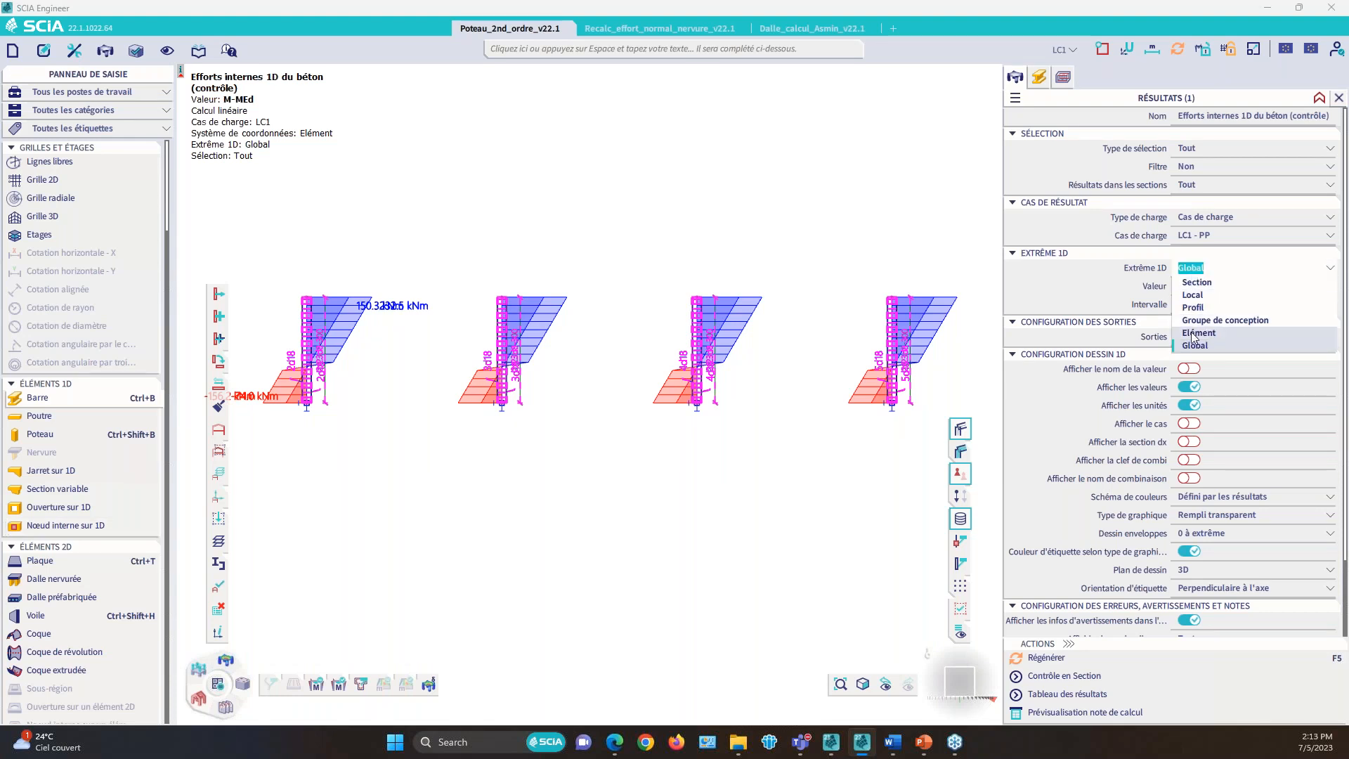
click(1197, 333)
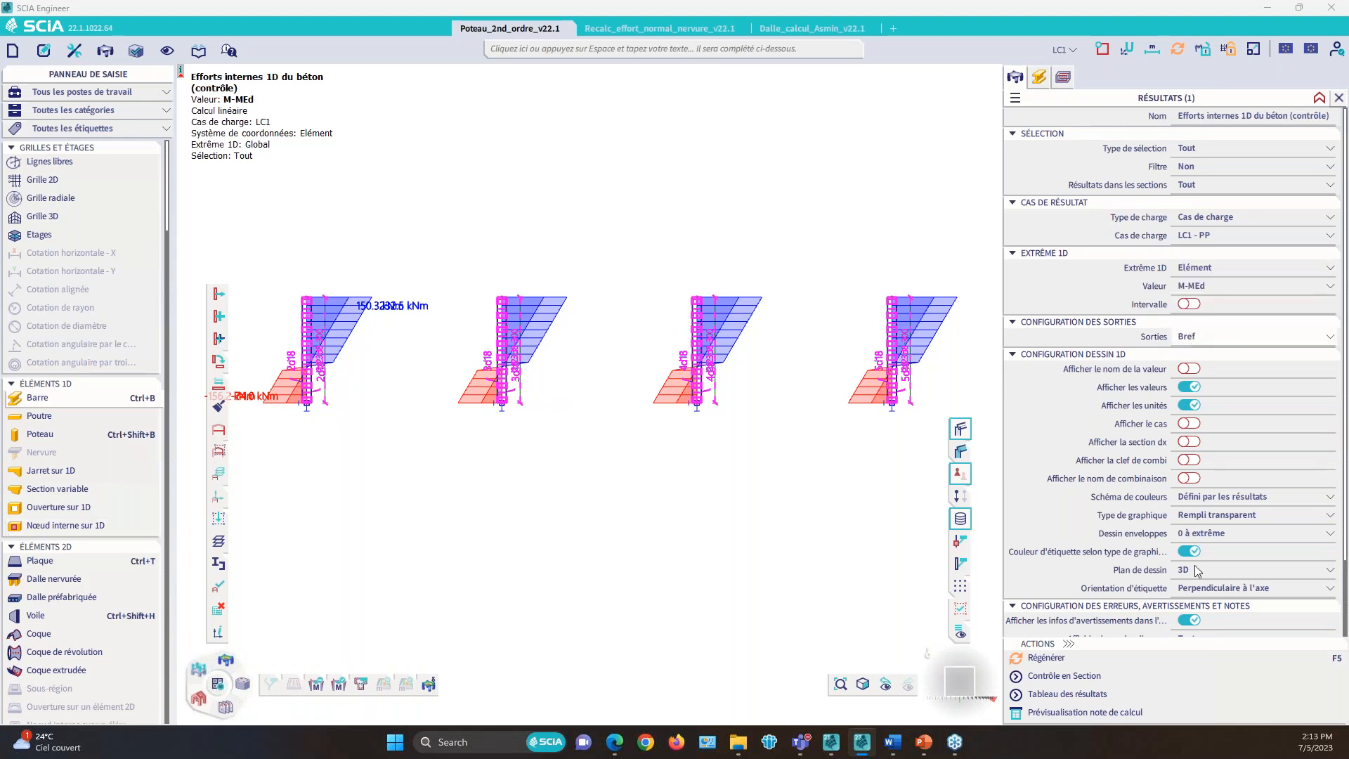
click(1233, 588)
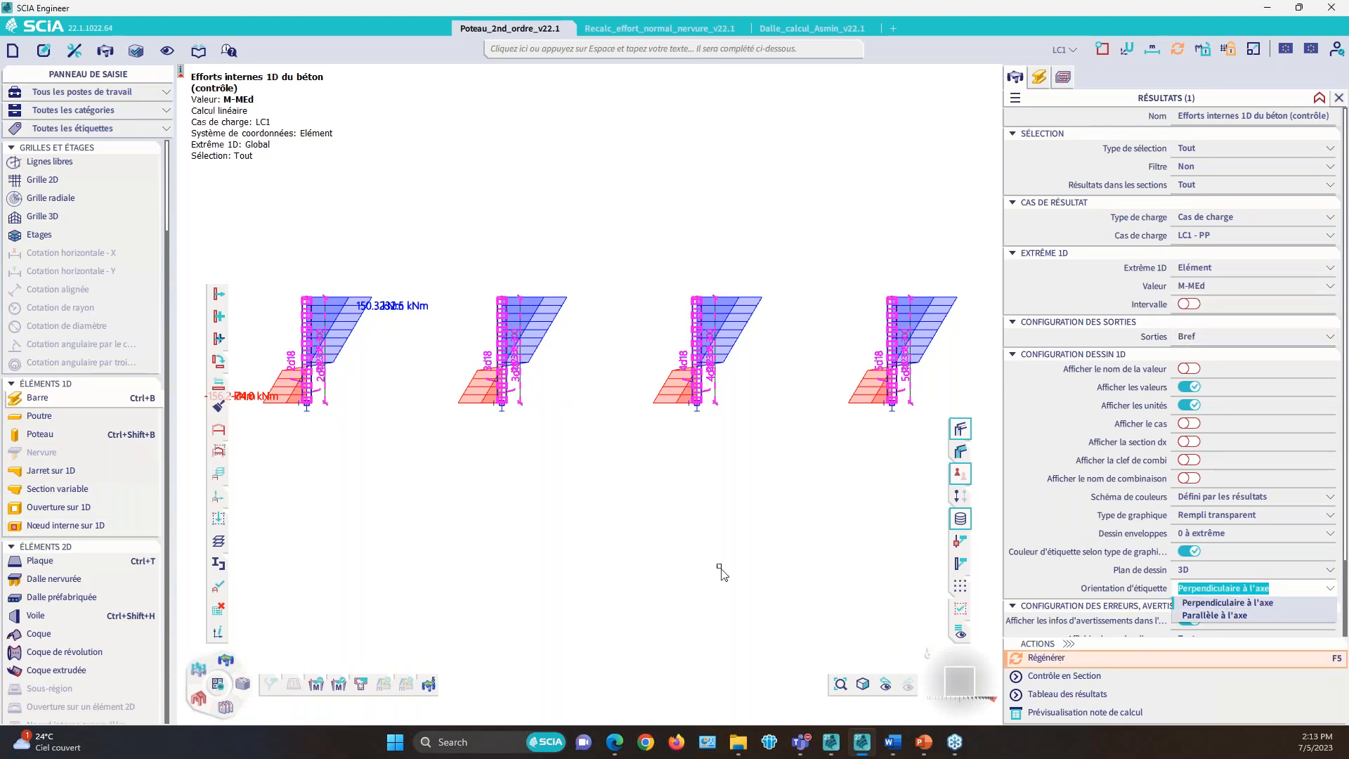
key(Down)
key(Return)
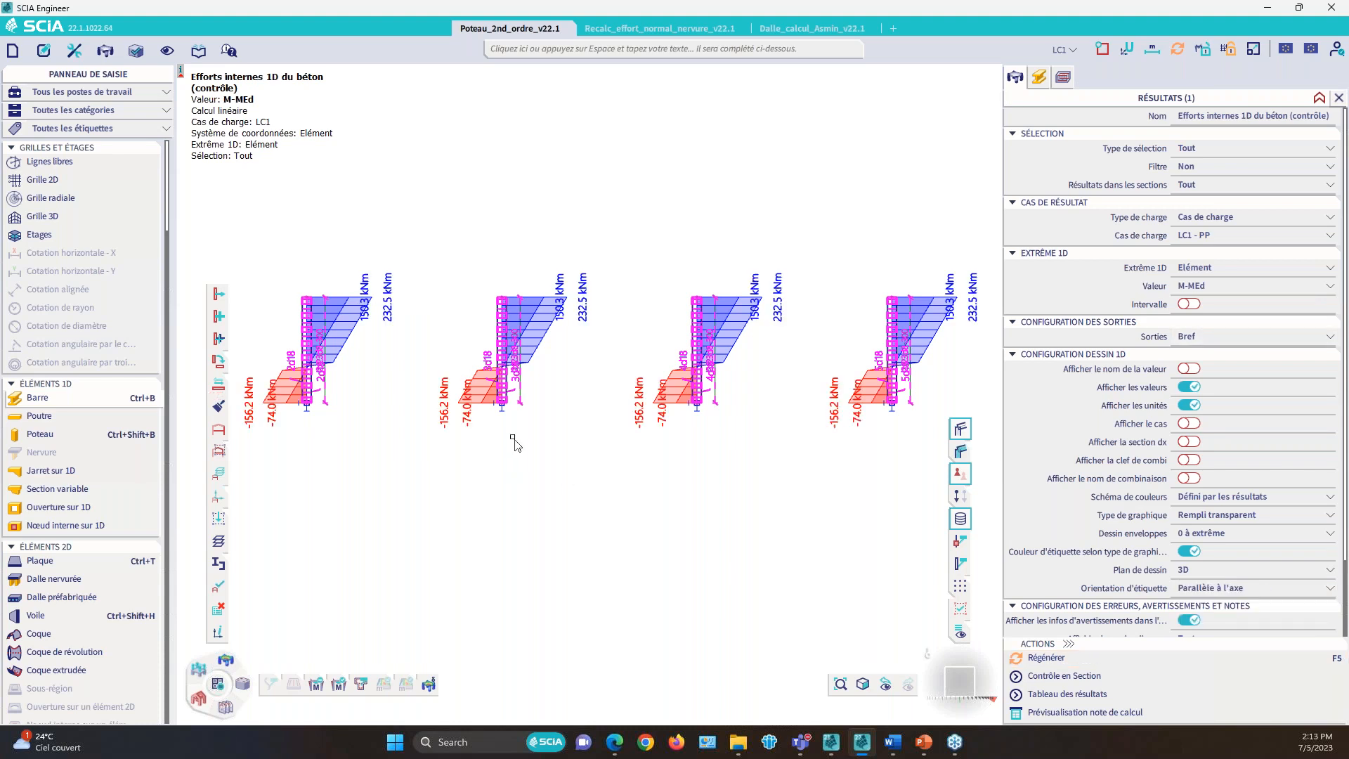
middle_drag(515, 458, 514, 417)
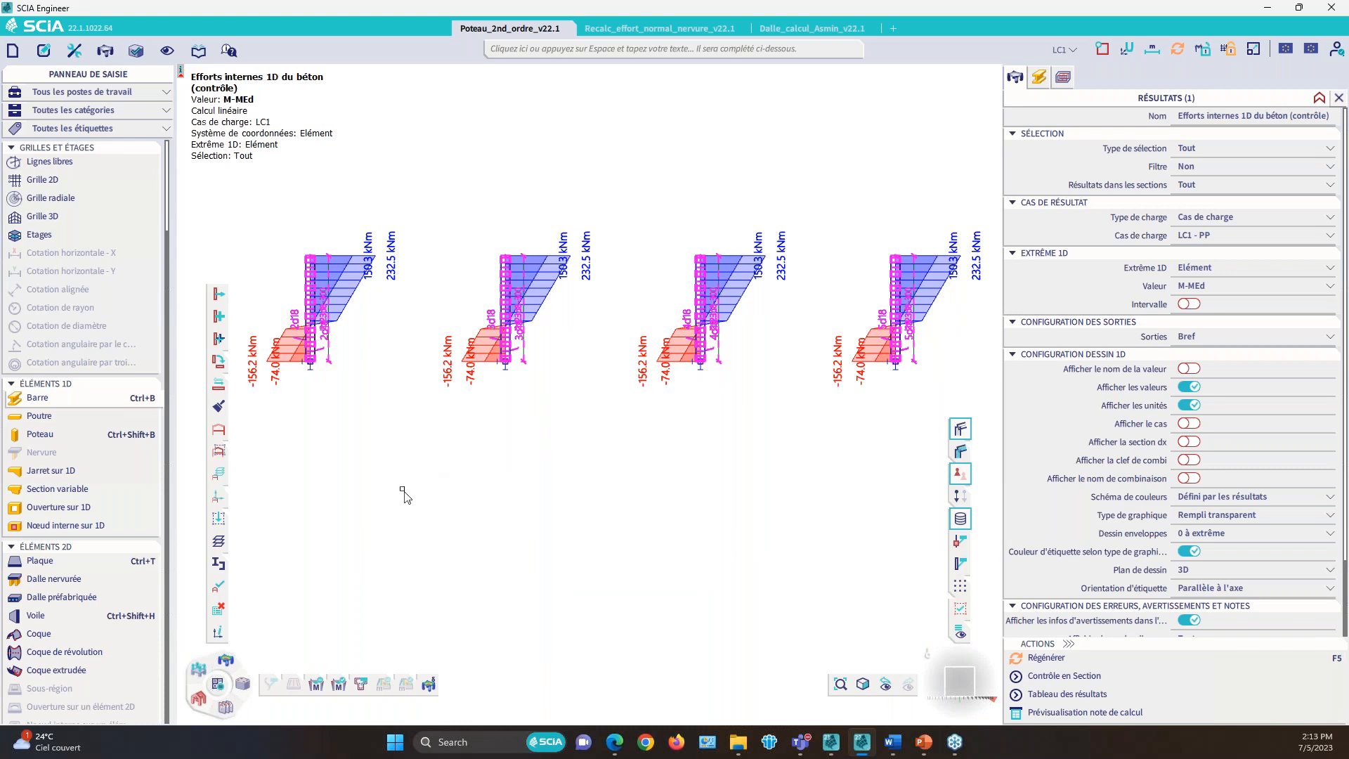
middle_drag(432, 487, 436, 514)
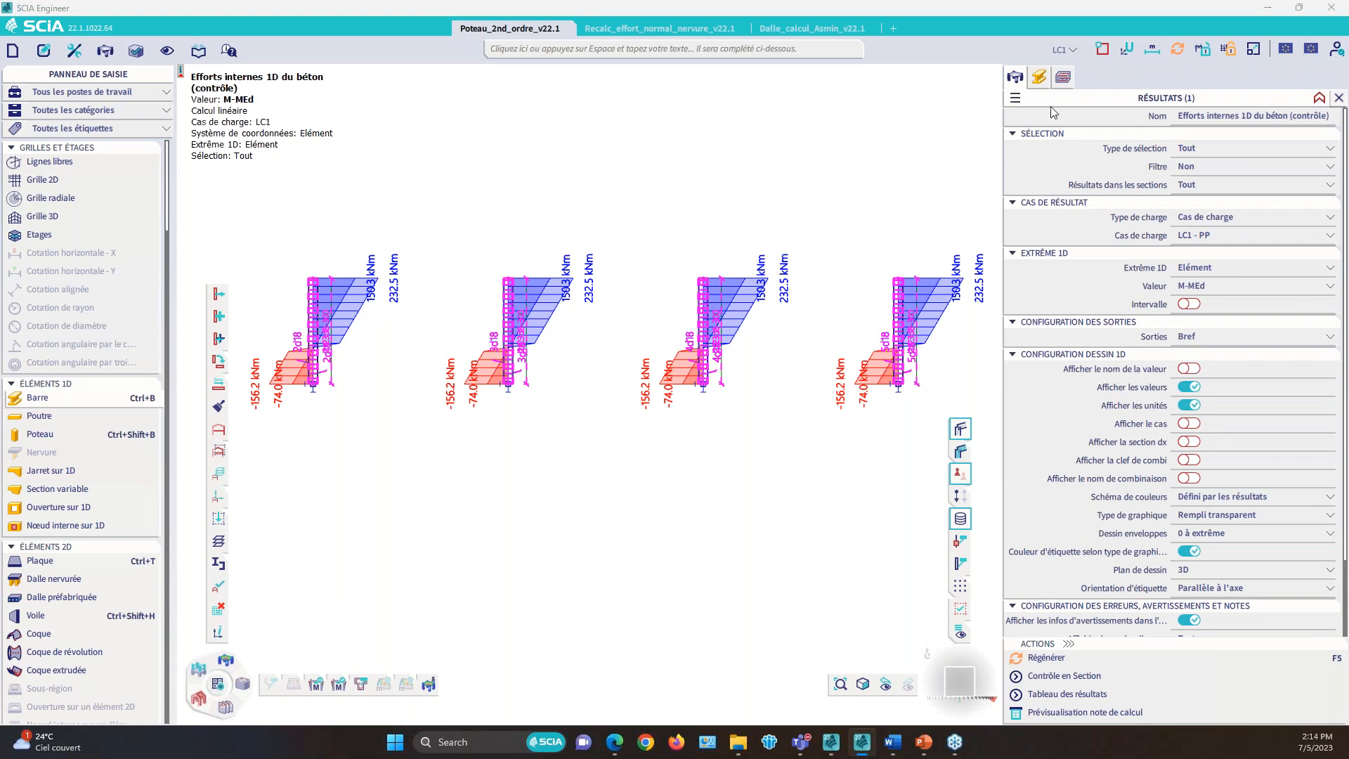
Step: Set the second-order eccentricity of the four columns to Rigidité nominale (5.8.7) and return to the result settings
click(1040, 77)
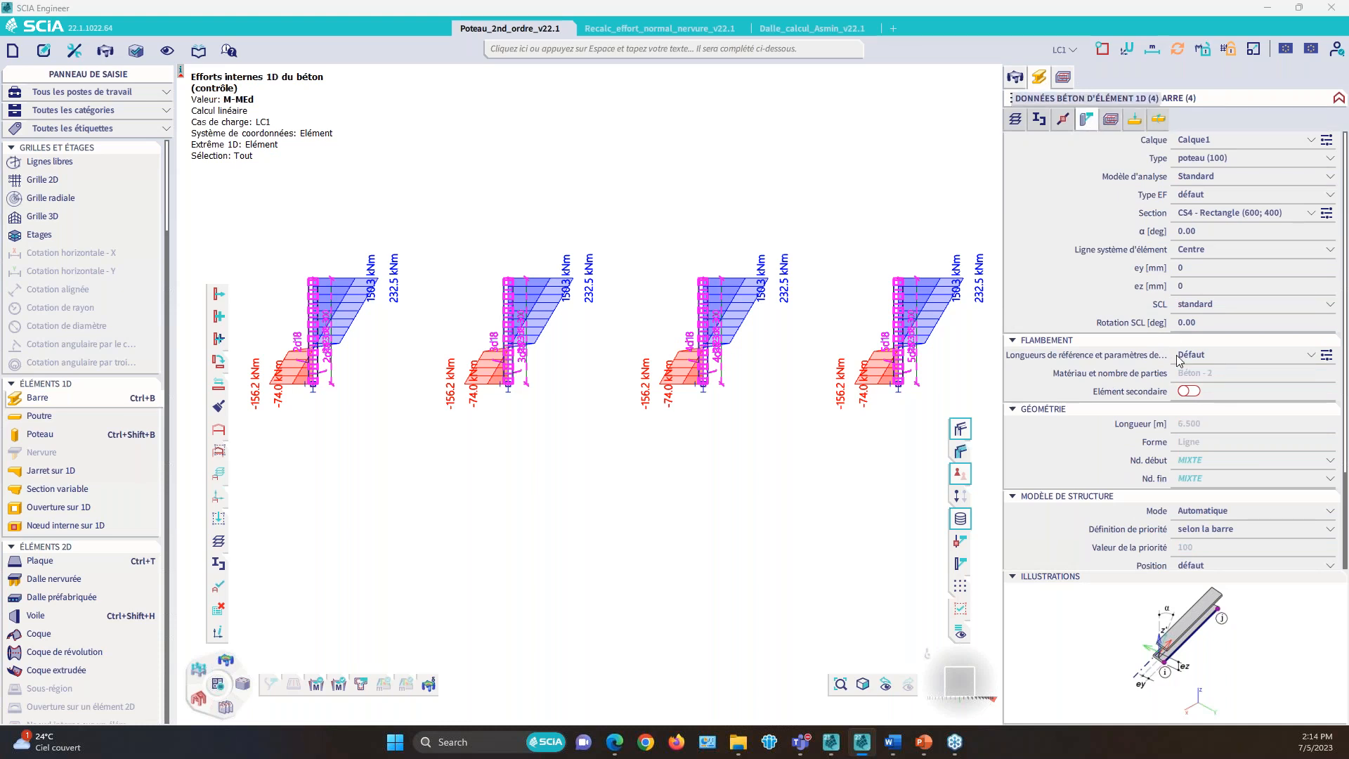
click(1087, 121)
click(1217, 511)
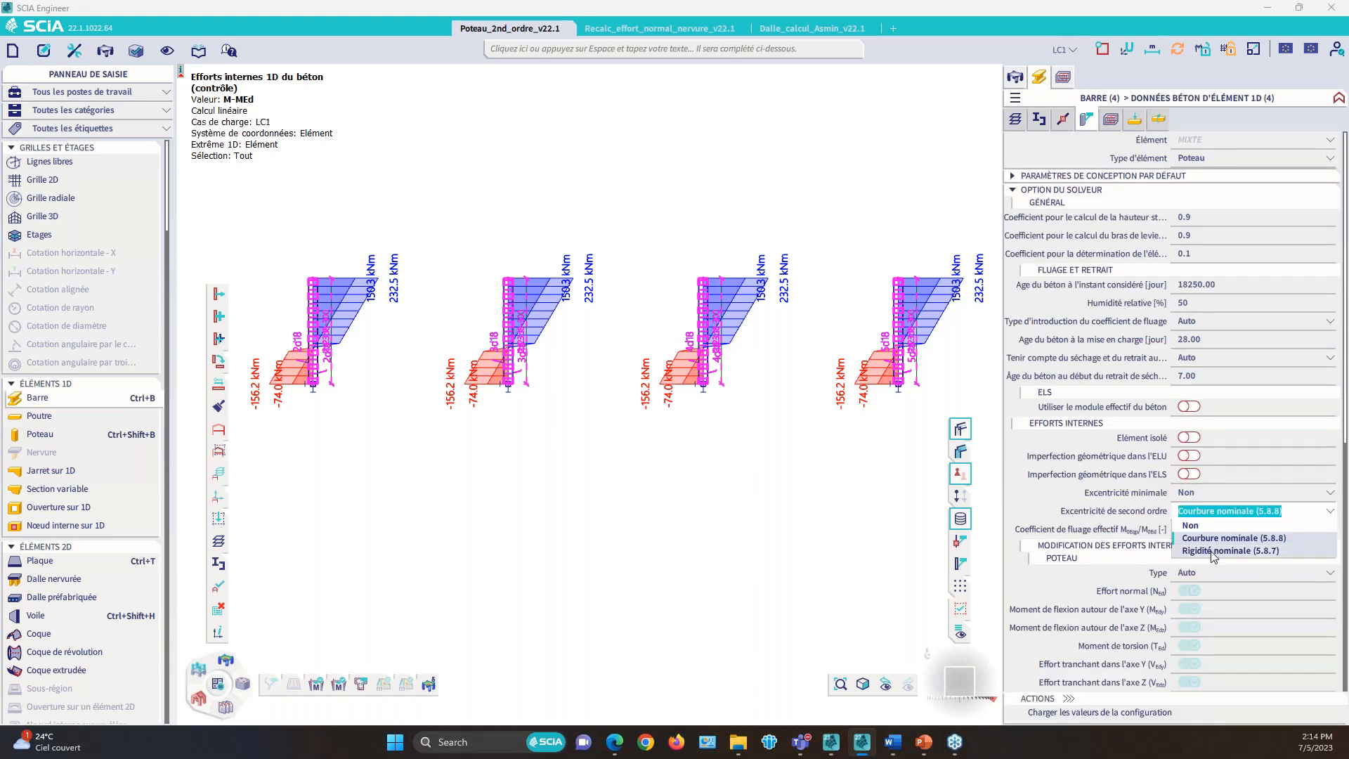
click(1013, 75)
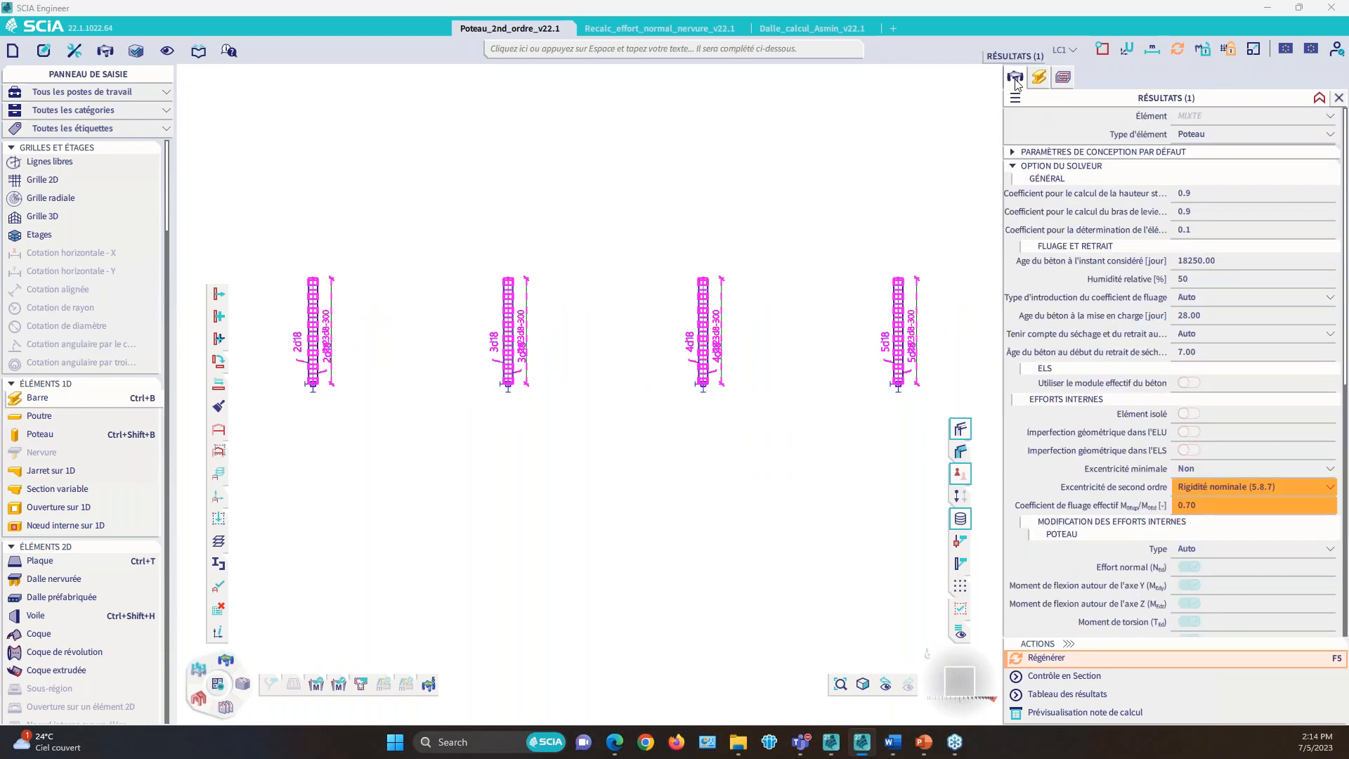
click(1041, 80)
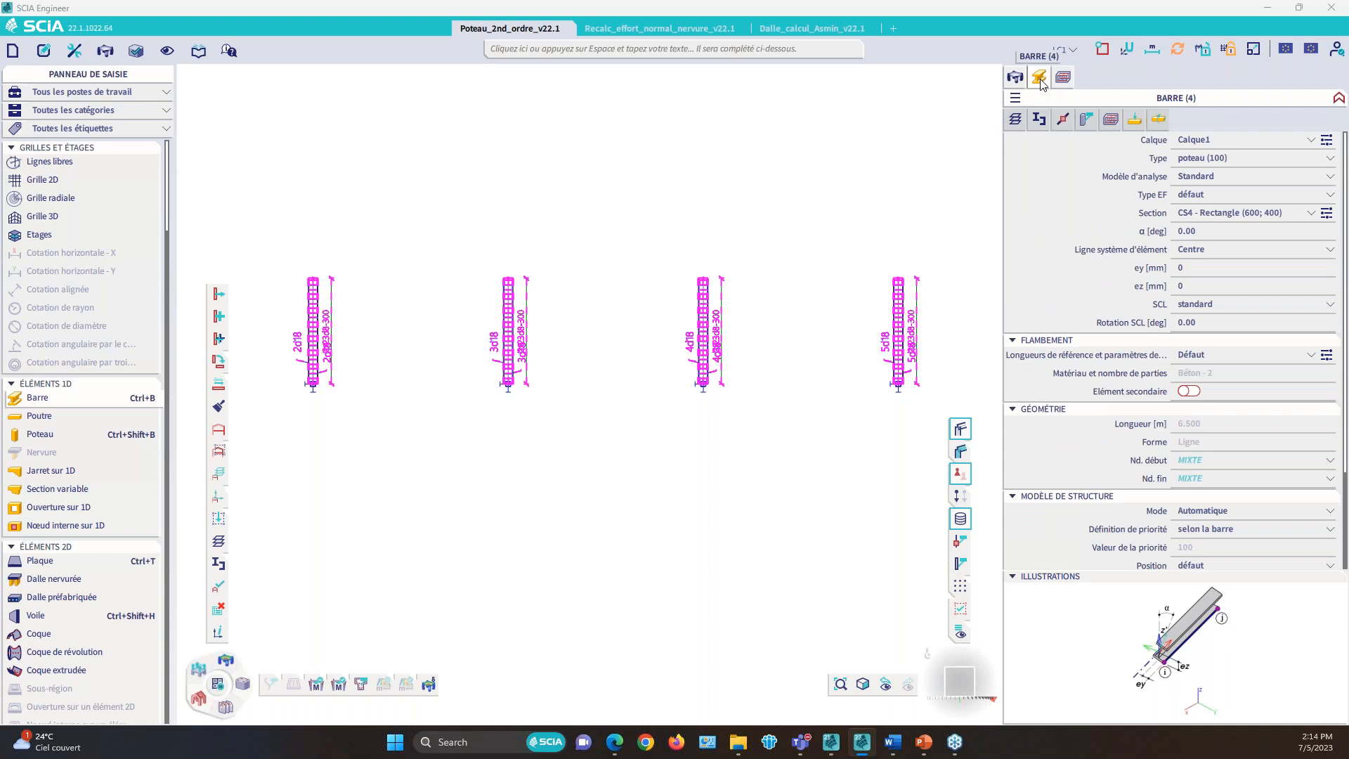
click(1015, 78)
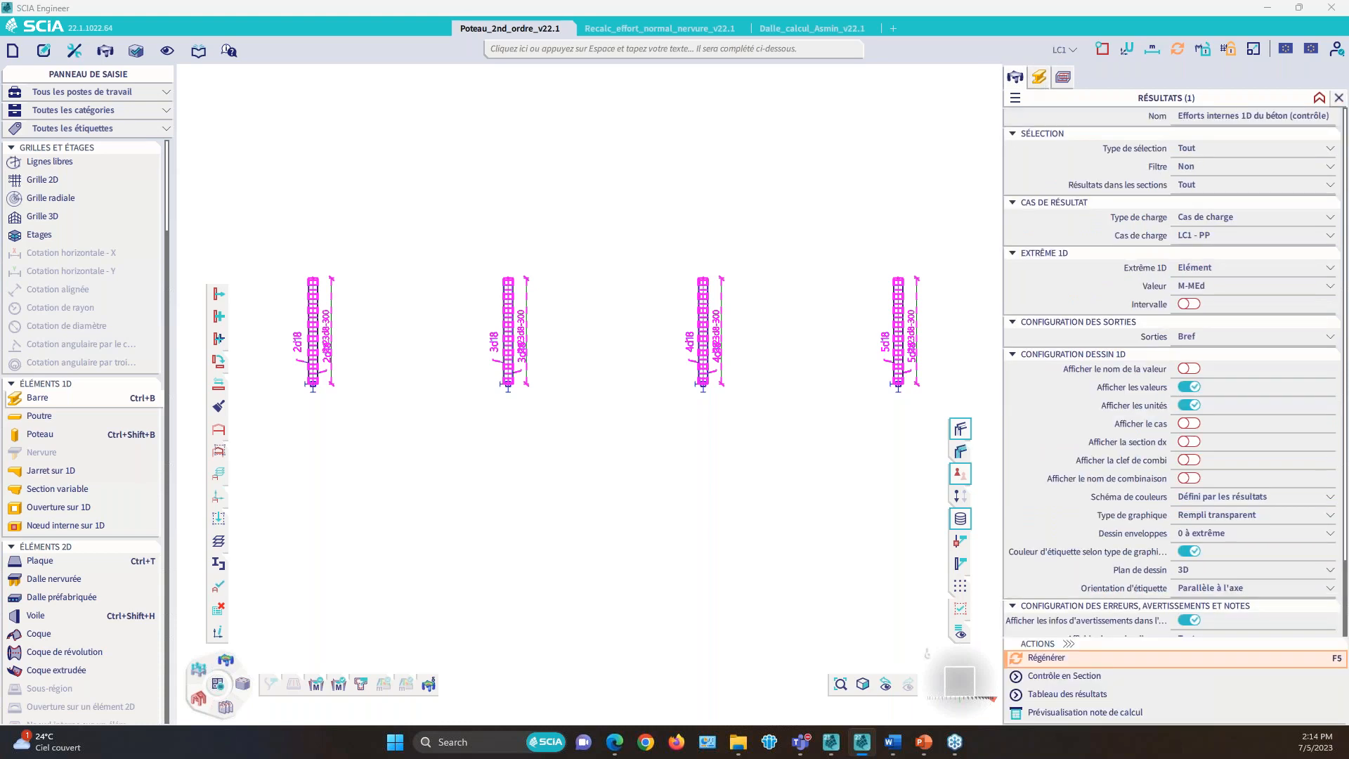
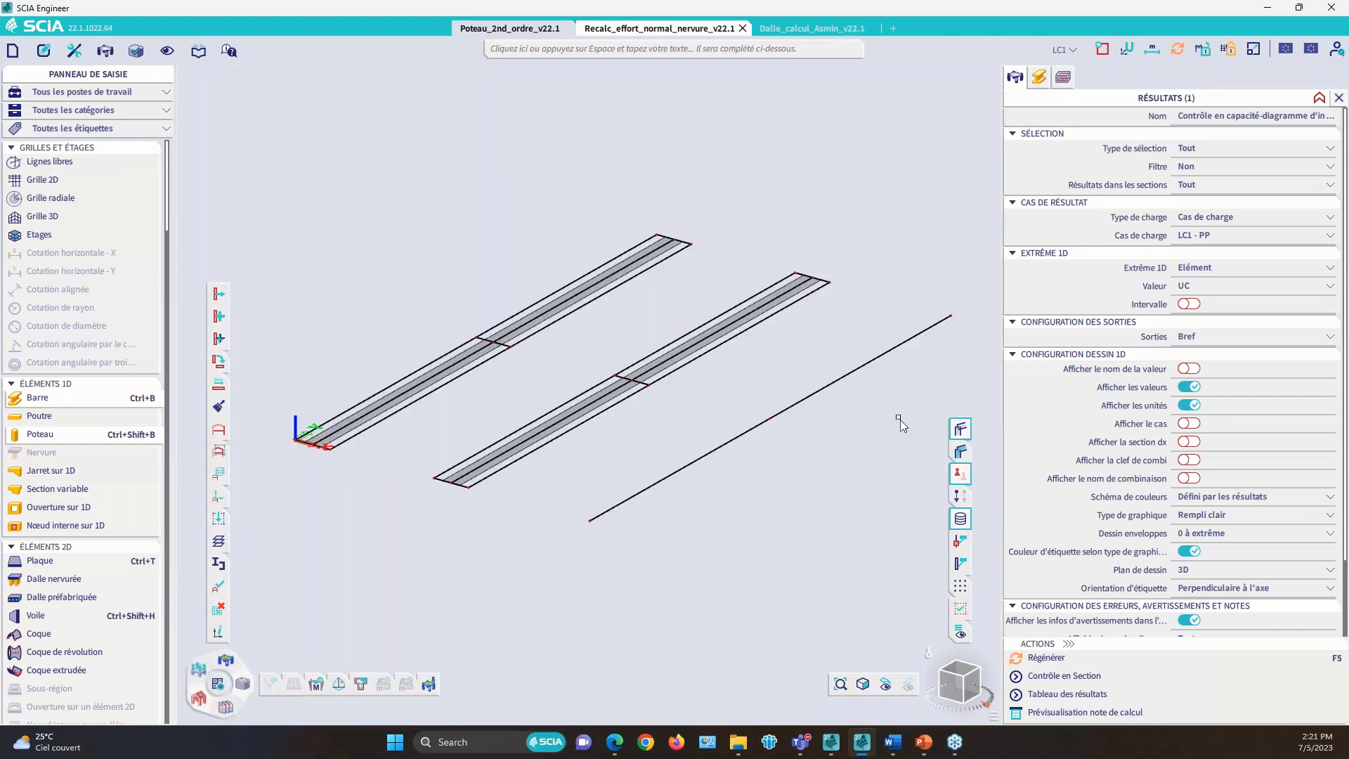
Step: Display the members' volumes in the Recalc_effort_normal_nervure_v22.1 project and inspect the properties of T-section beam B7
click(959, 430)
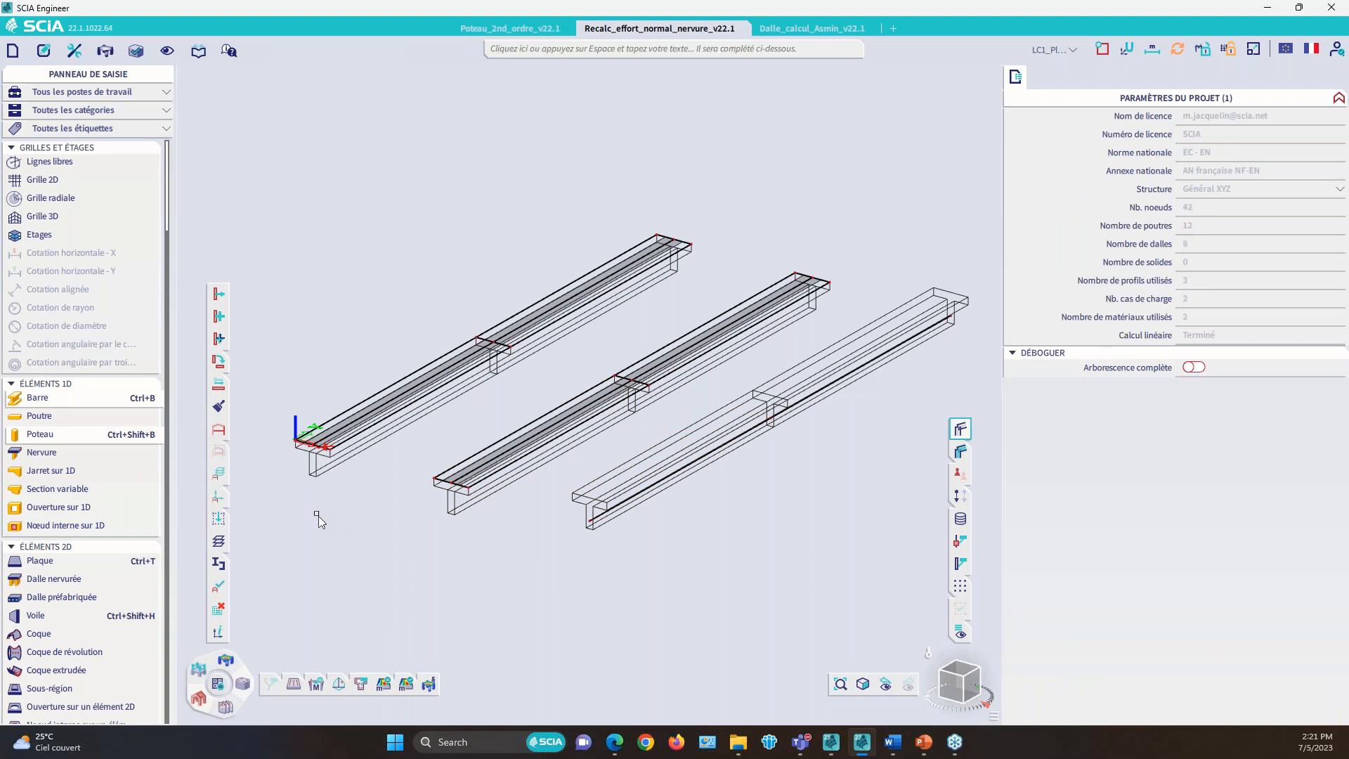
click(381, 444)
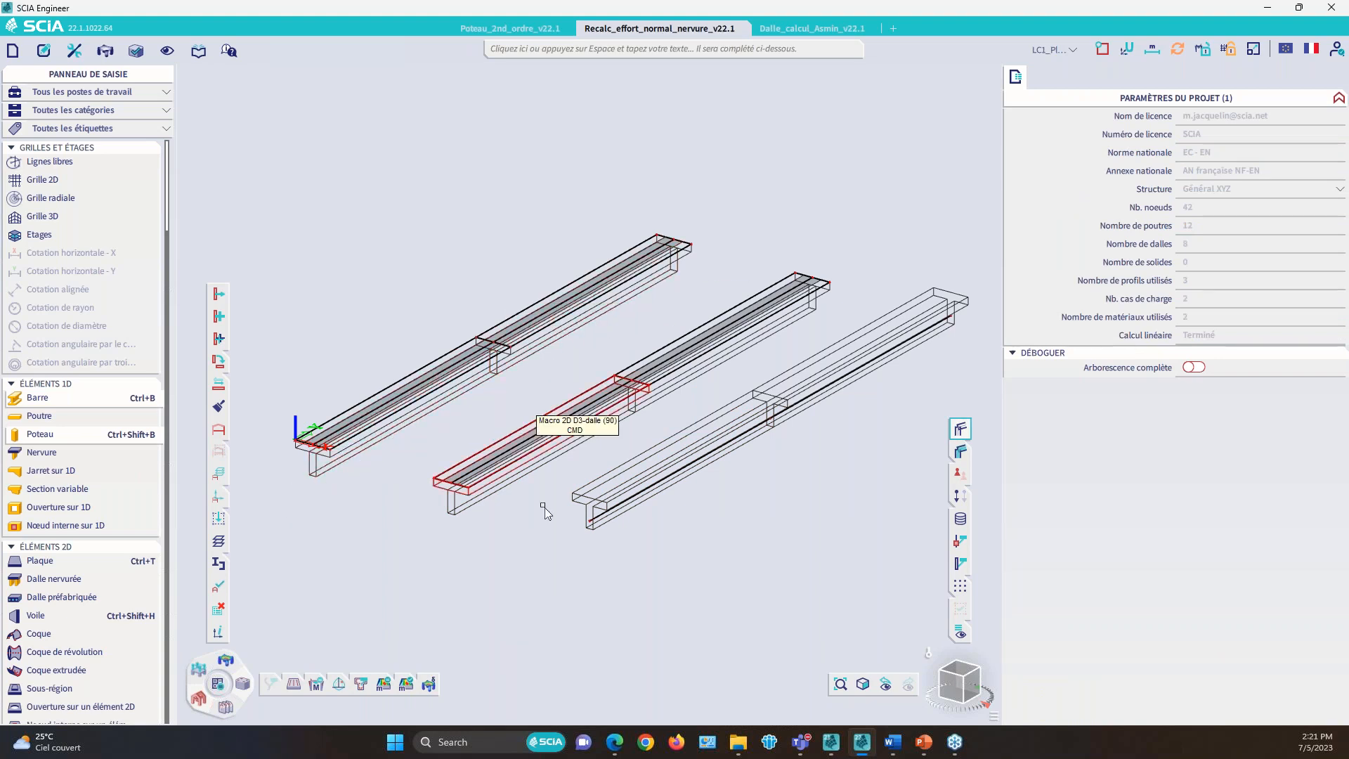
click(636, 498)
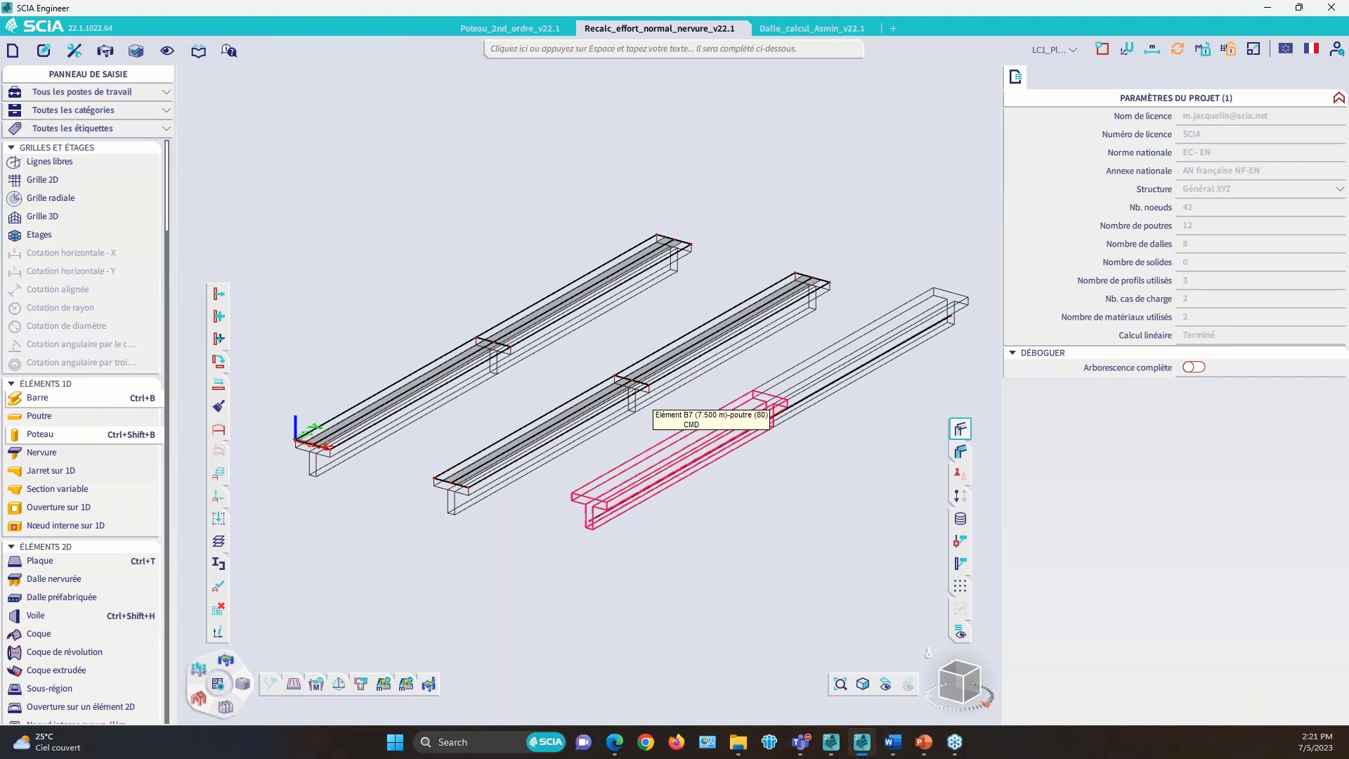
click(680, 455)
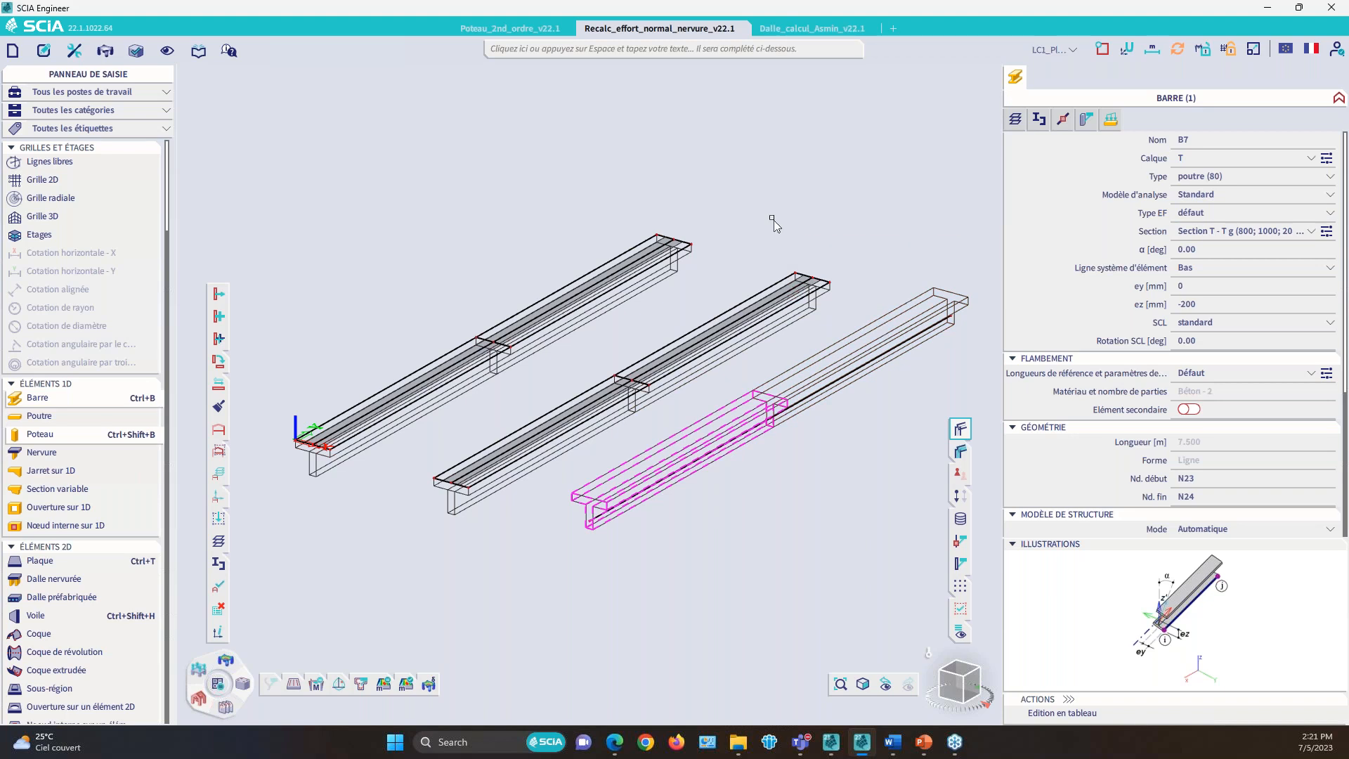
key(Escape)
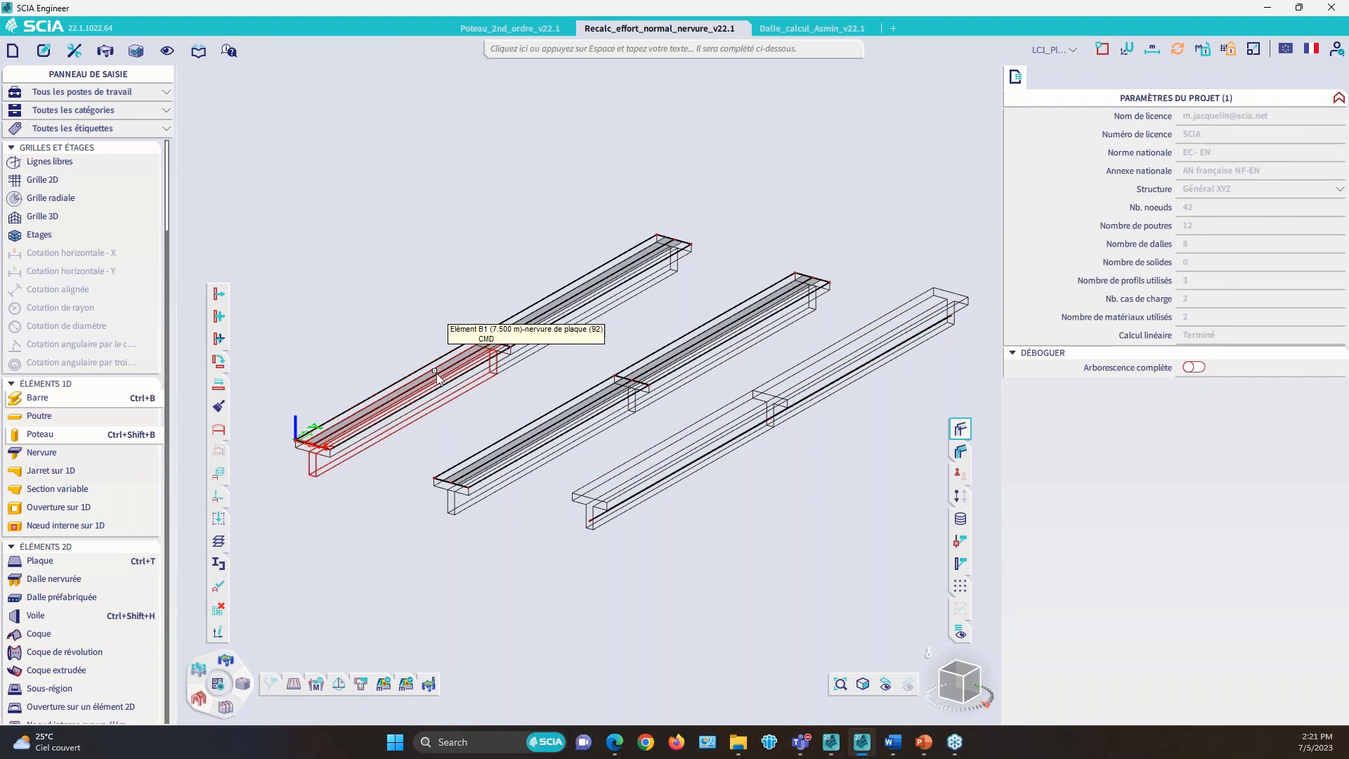
Step: Select the first-span plate ribs of the two ribbed-slab models to examine their effective width settings
click(402, 434)
click(513, 490)
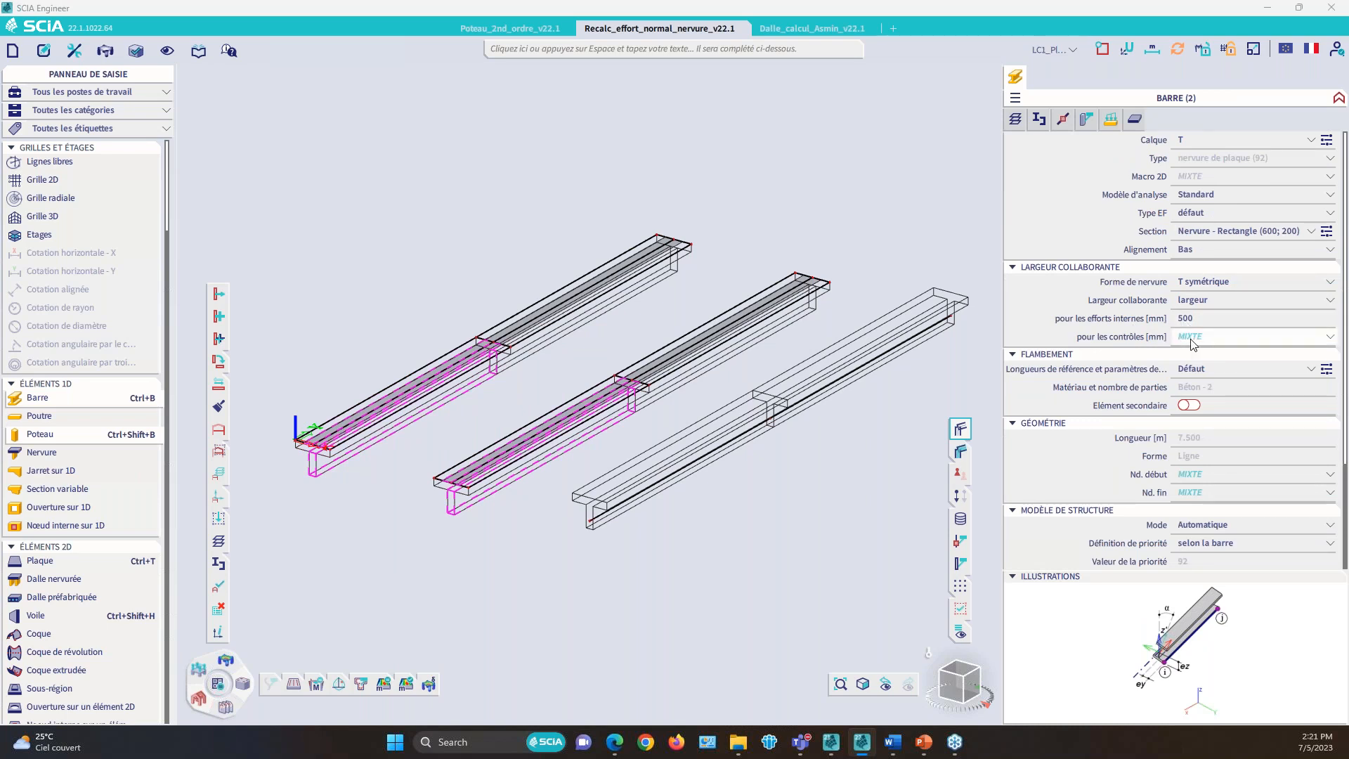
Step: Inspect the effective width properties of first-span plate ribs B1 and B3 individually, then clear the selection
key(Escape)
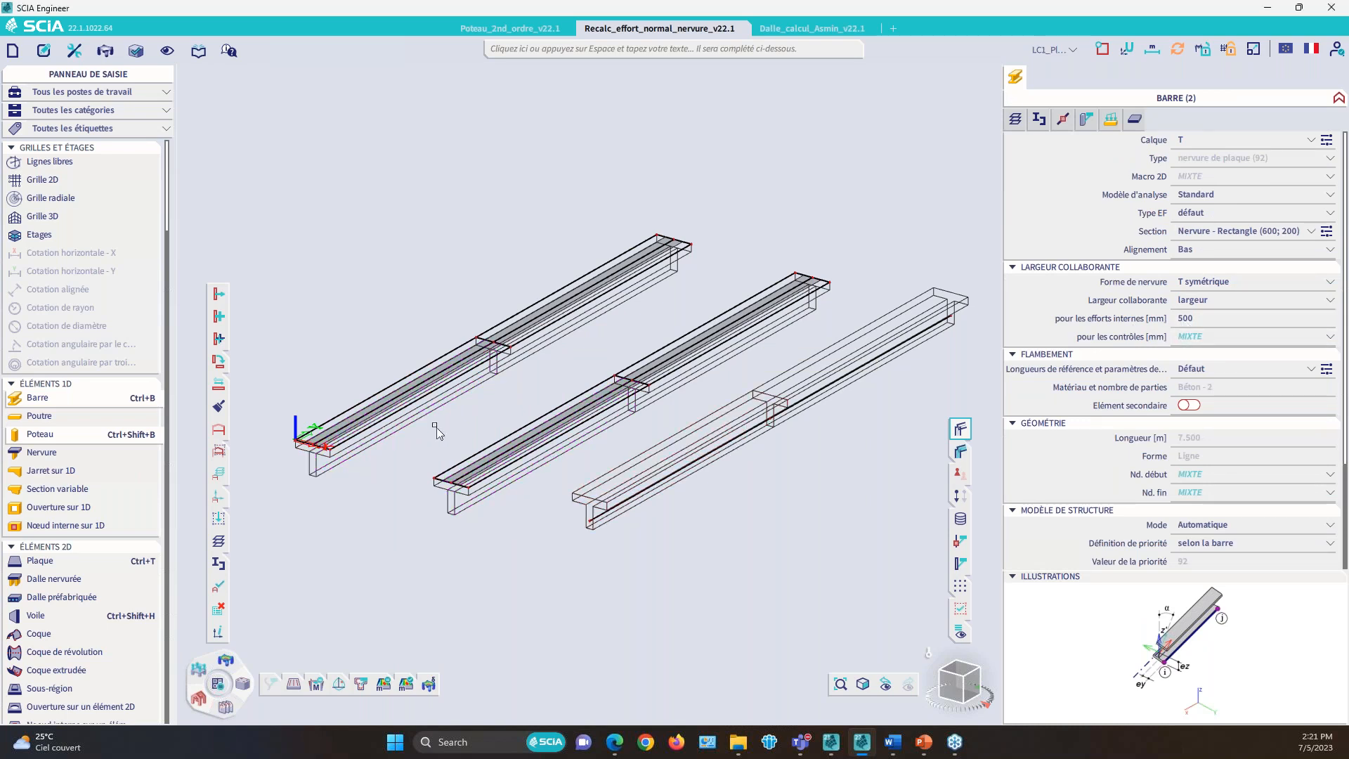
click(439, 420)
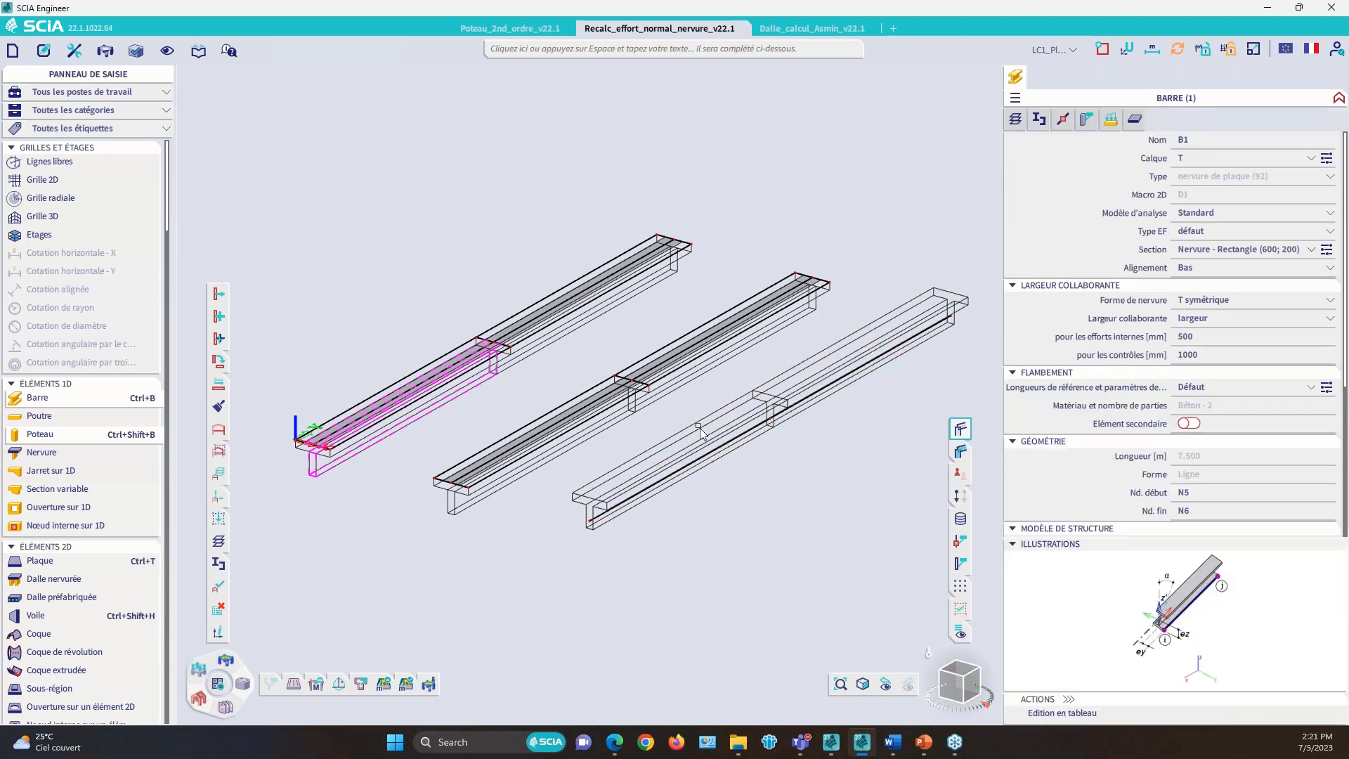
click(503, 490)
click(502, 495)
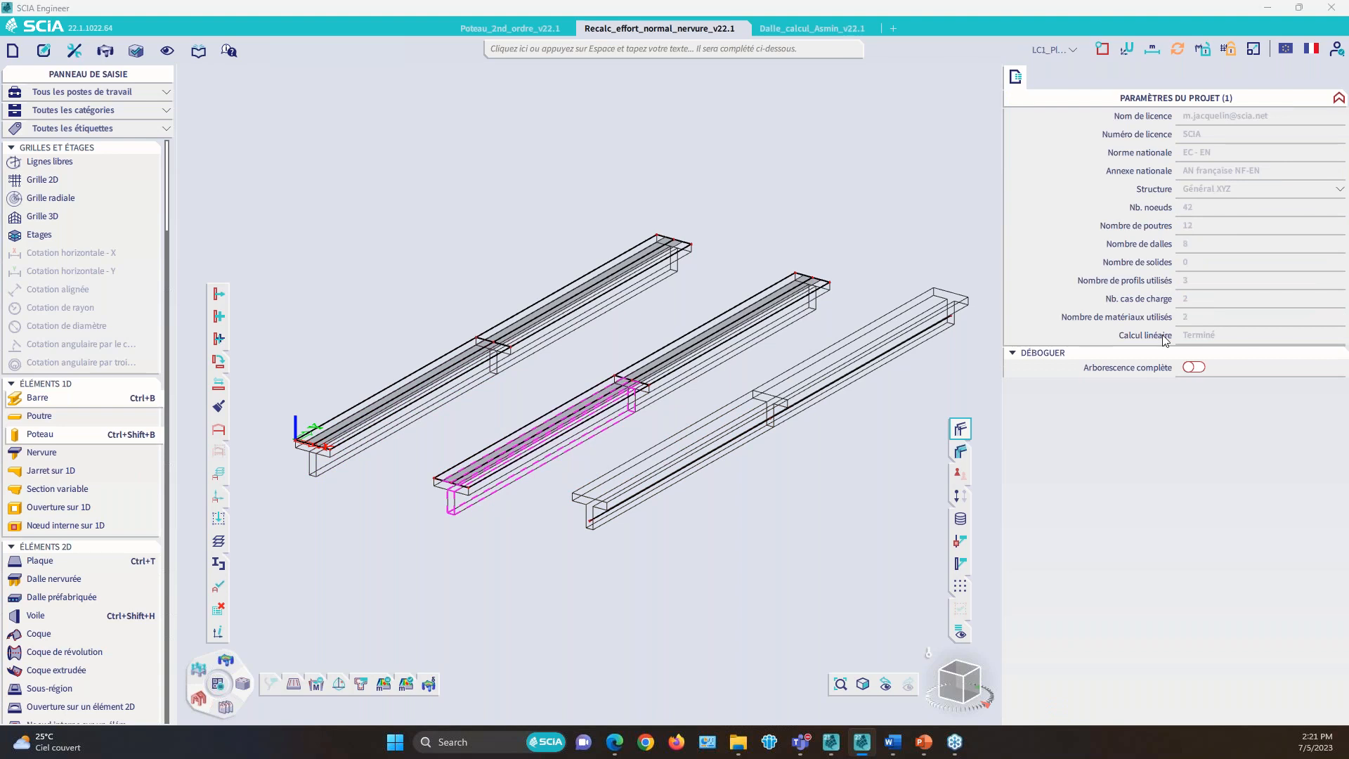
key(Escape)
Step: Enable Dessiner la section in the structure display settings and inspect the cross-sections drawn on the ribs of both slab models
right_click(441, 155)
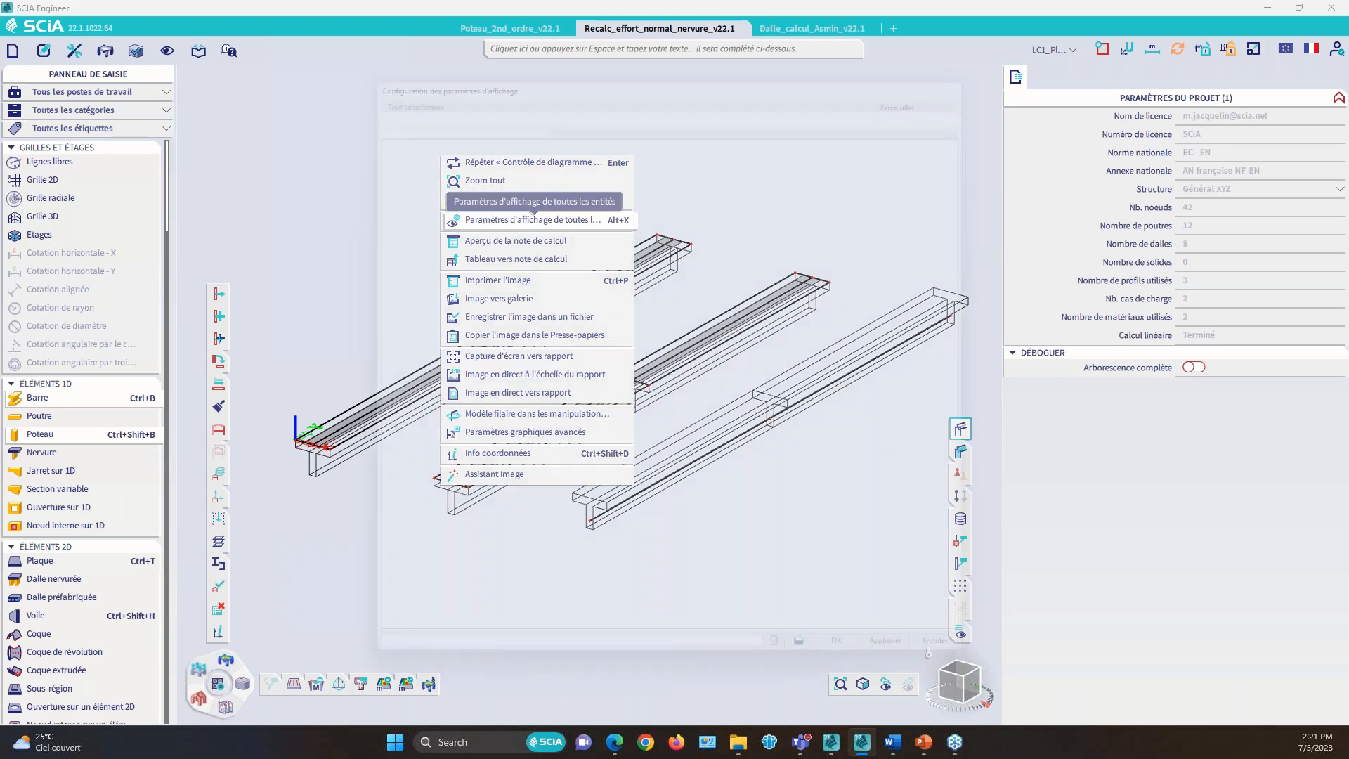
click(485, 220)
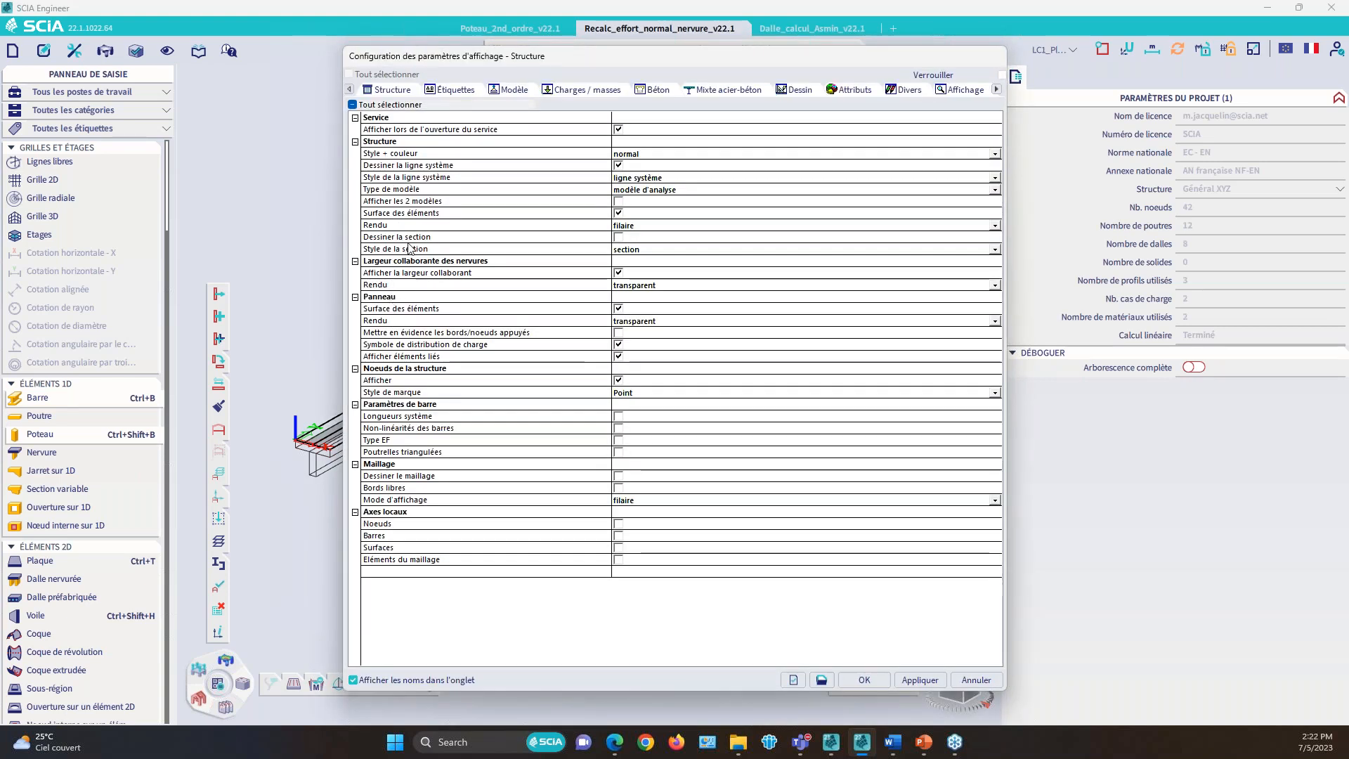
click(618, 236)
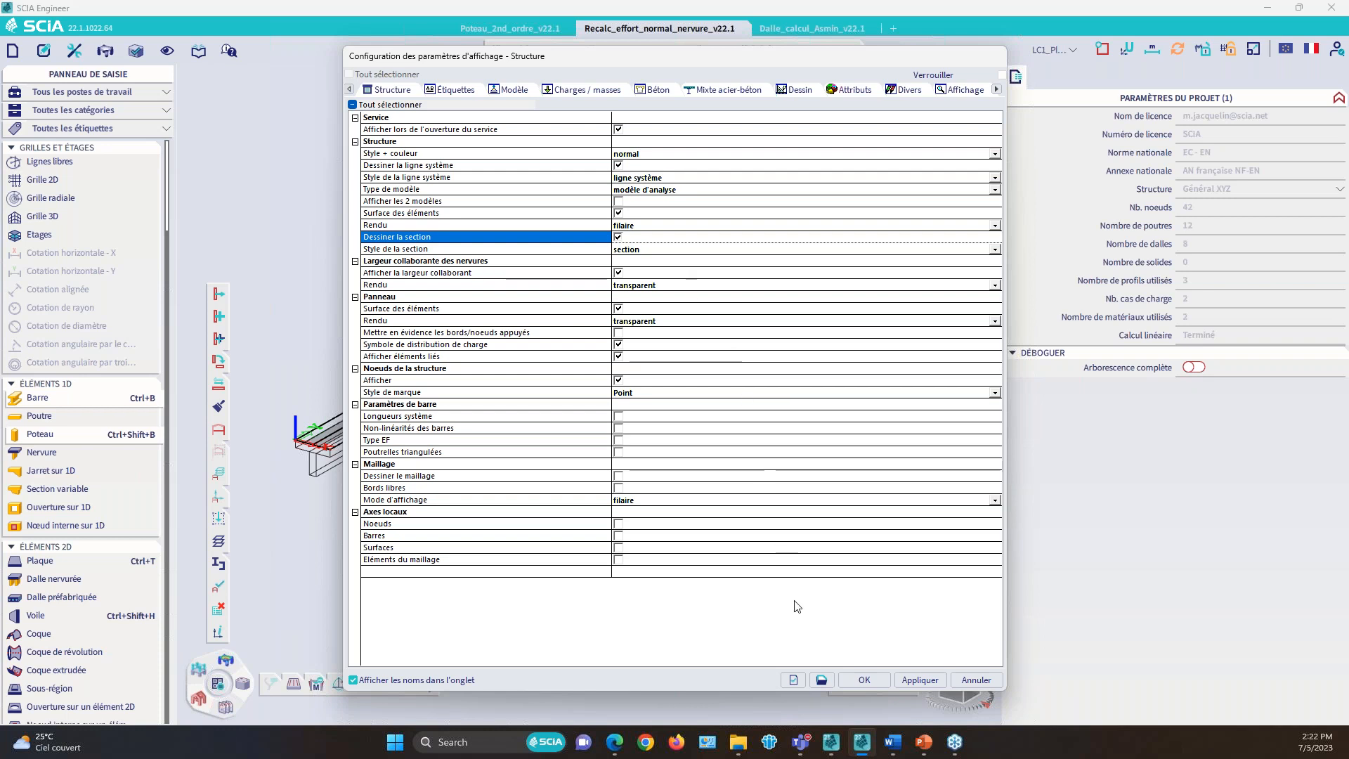
click(847, 681)
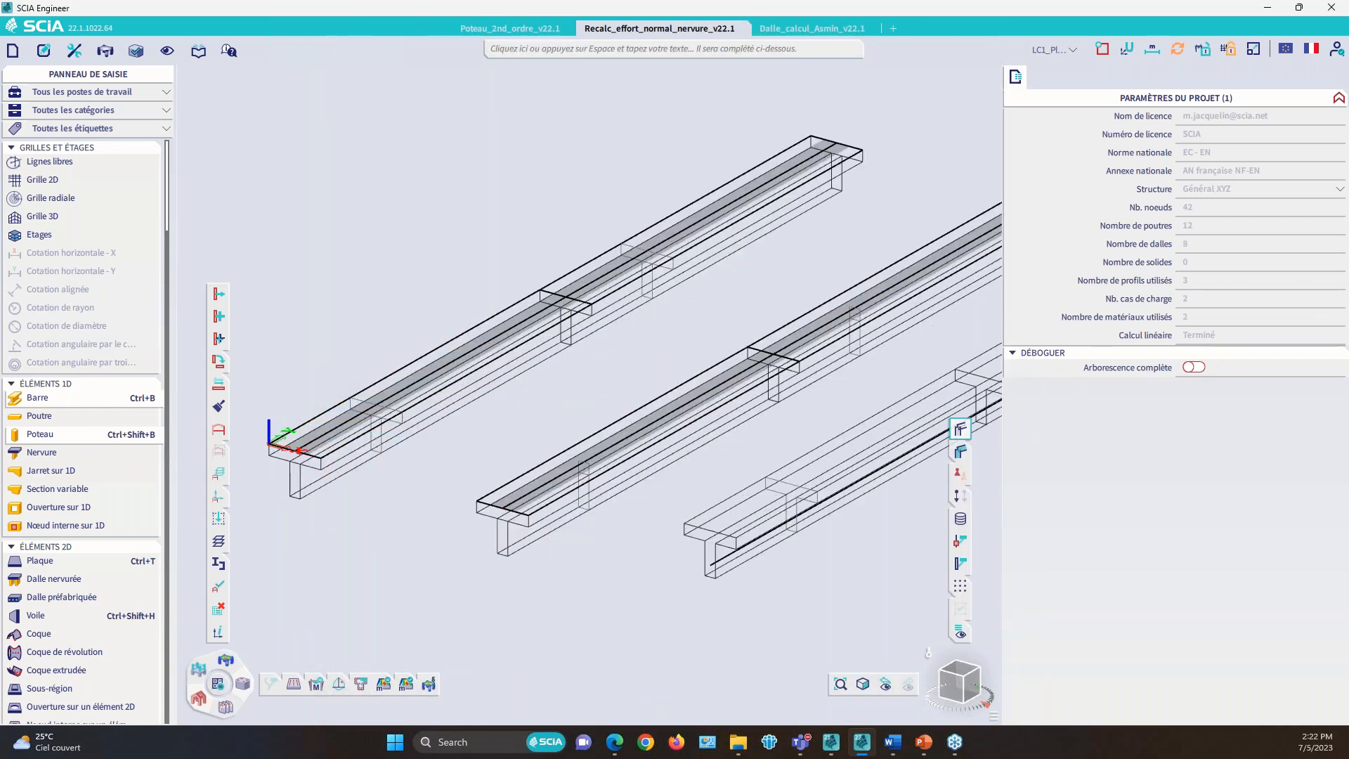
scroll(316, 416, up, 2)
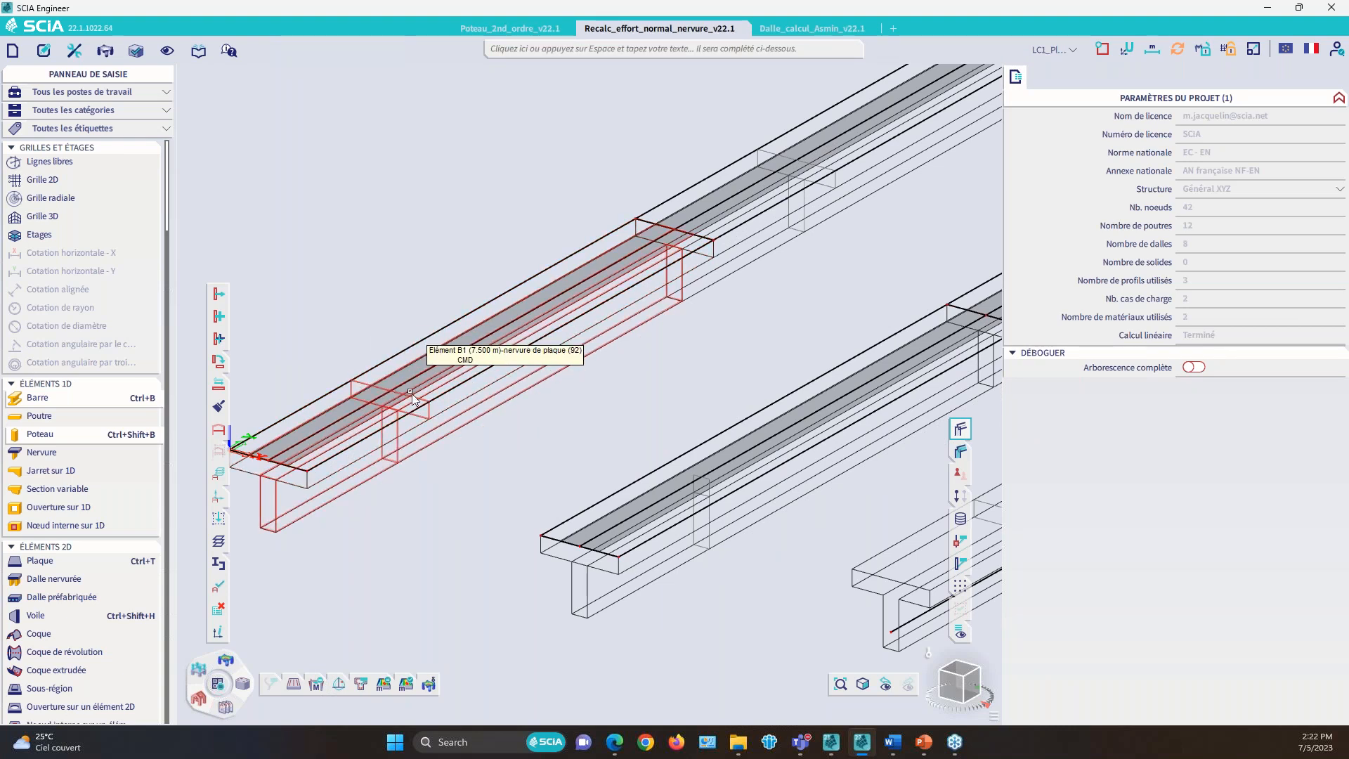
scroll(413, 399, down, 2)
scroll(578, 440, up, 2)
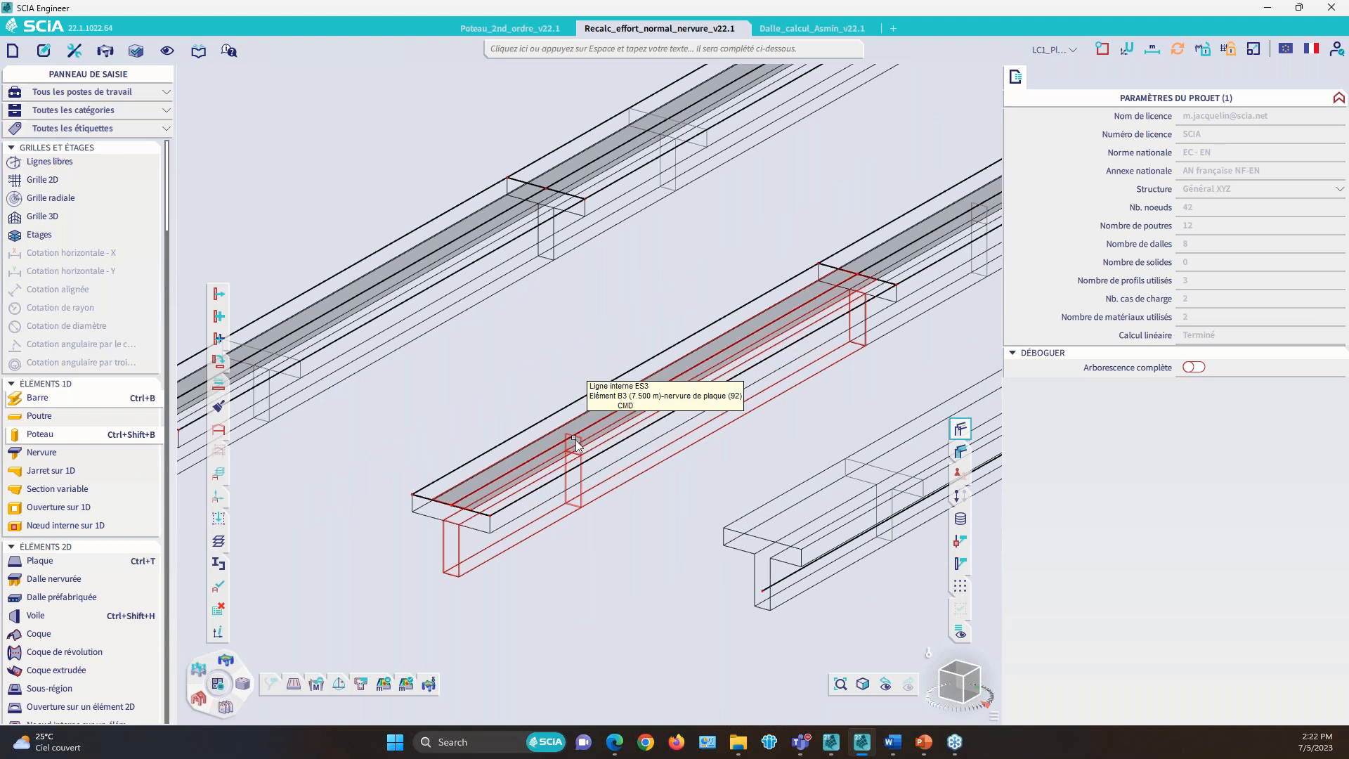
scroll(575, 439, down, 3)
middle_drag(468, 425, 453, 411)
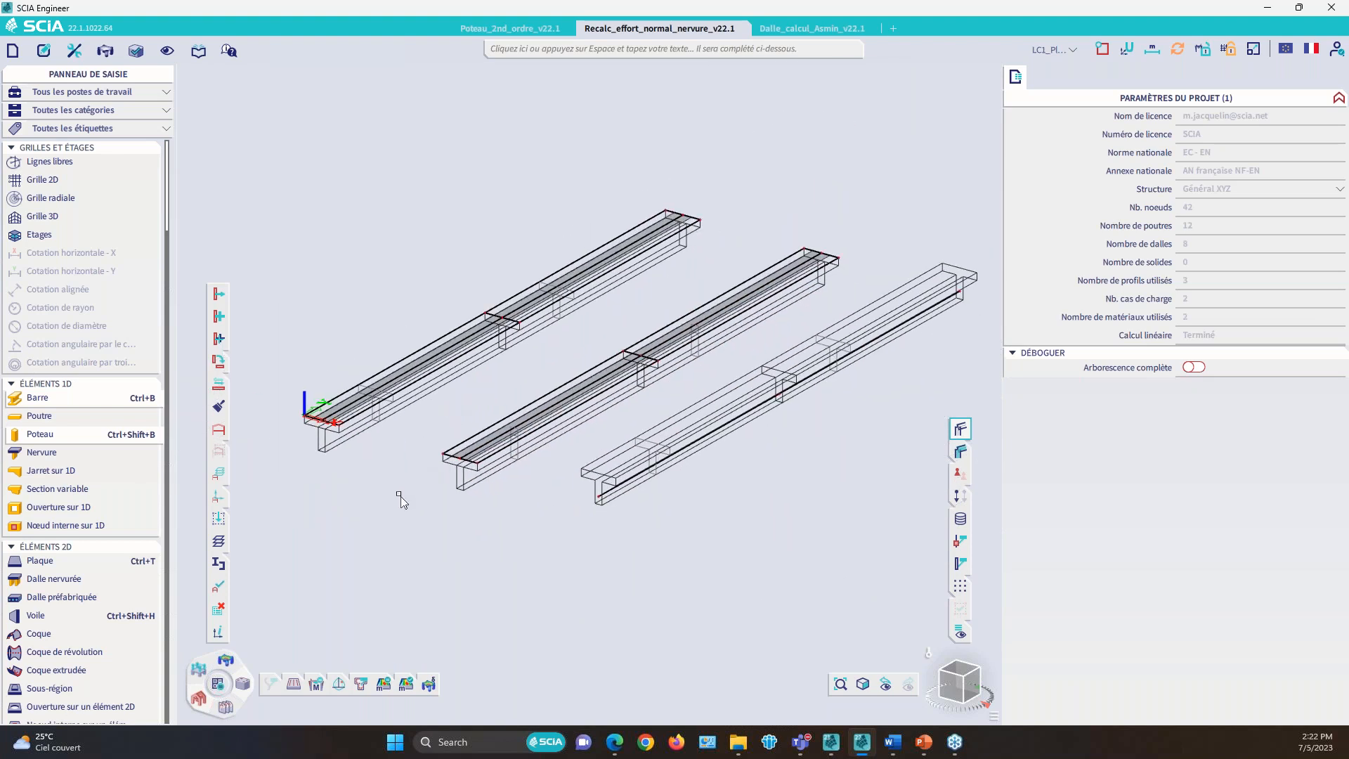
Step: In the Recalc_effort_normal_nervure_v21 project, examine the concrete configuration's internal force modification options for Nervure, including the positive bending moment recalculation
click(829, 741)
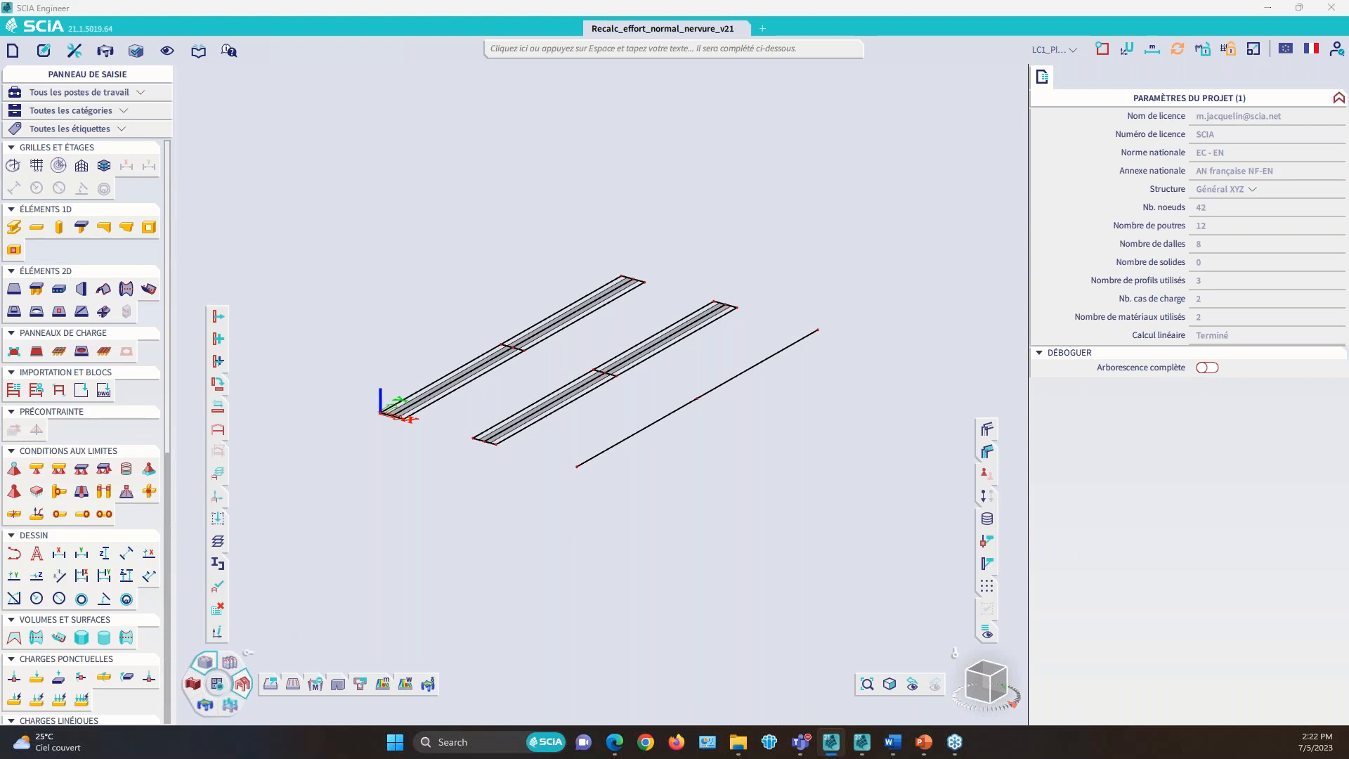
mouse_move(271, 676)
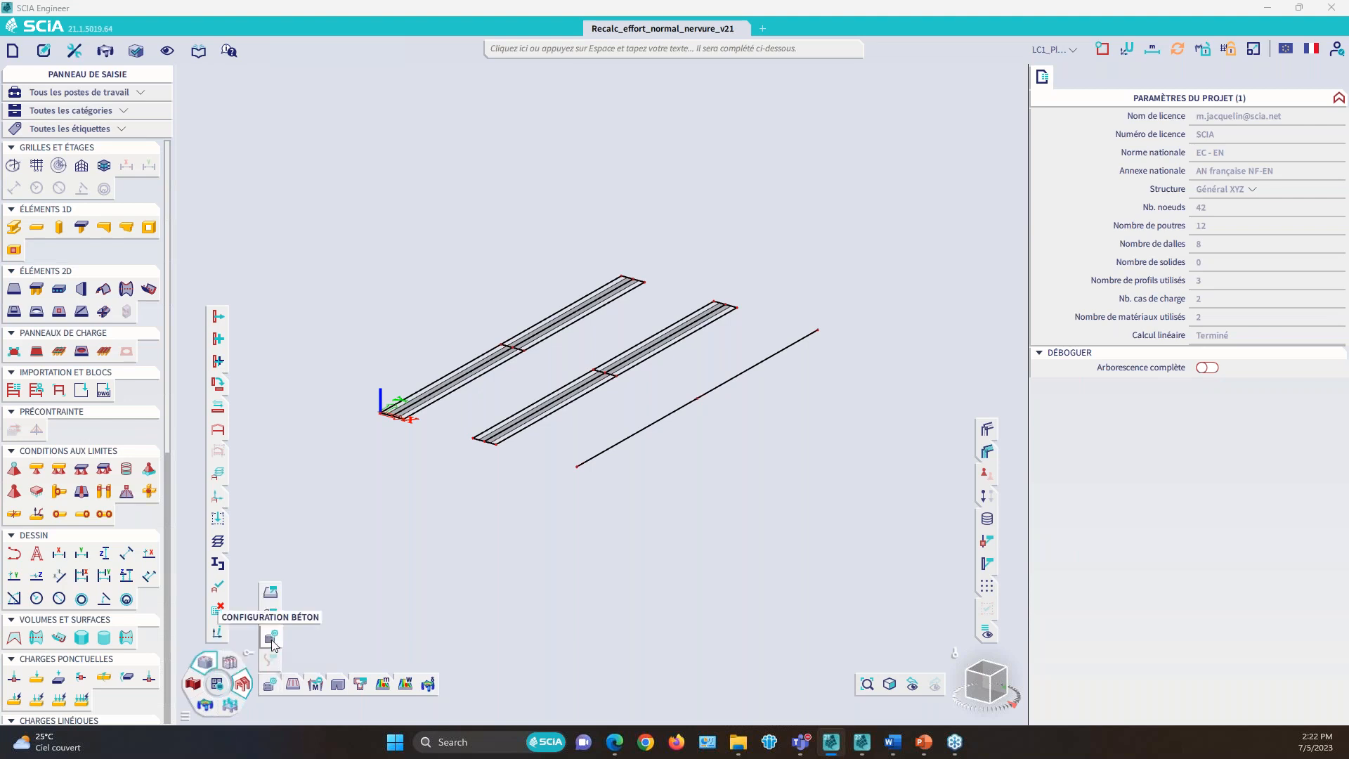
click(271, 639)
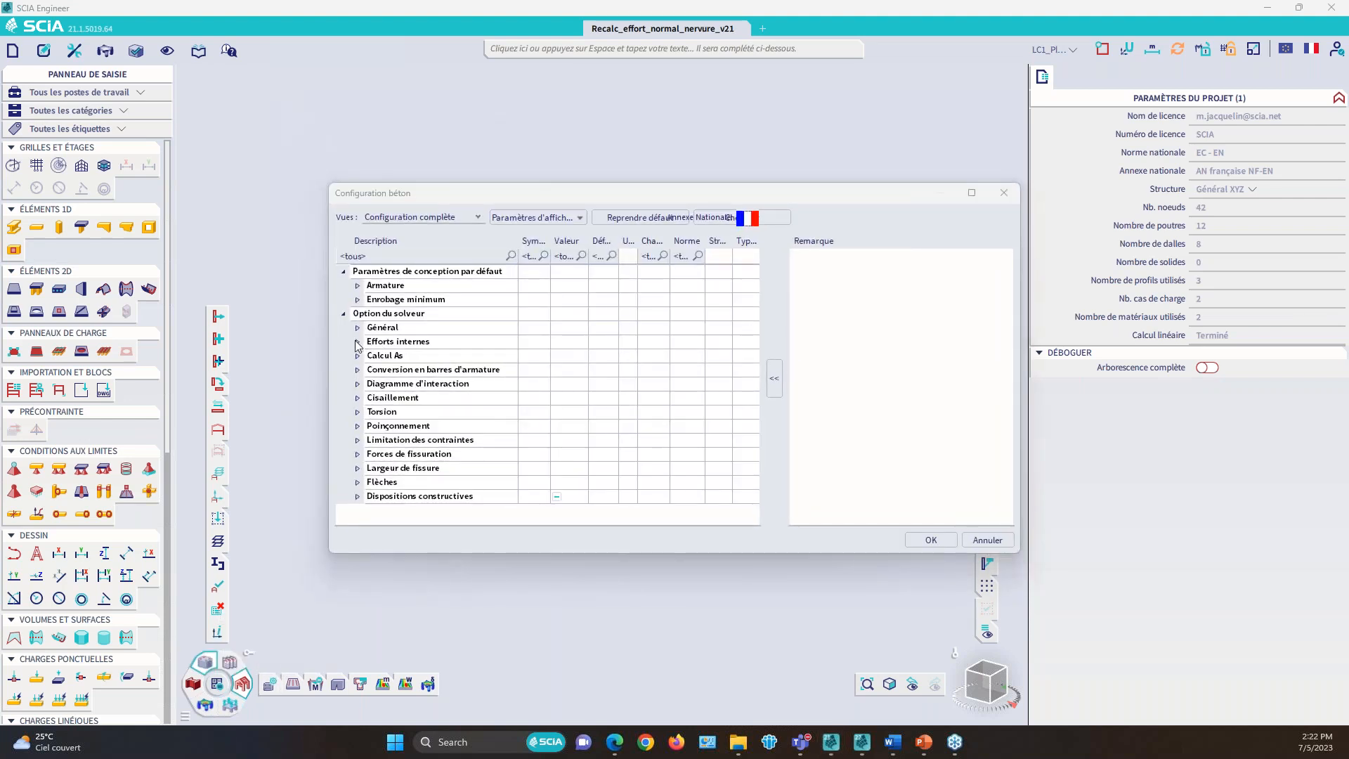
click(357, 342)
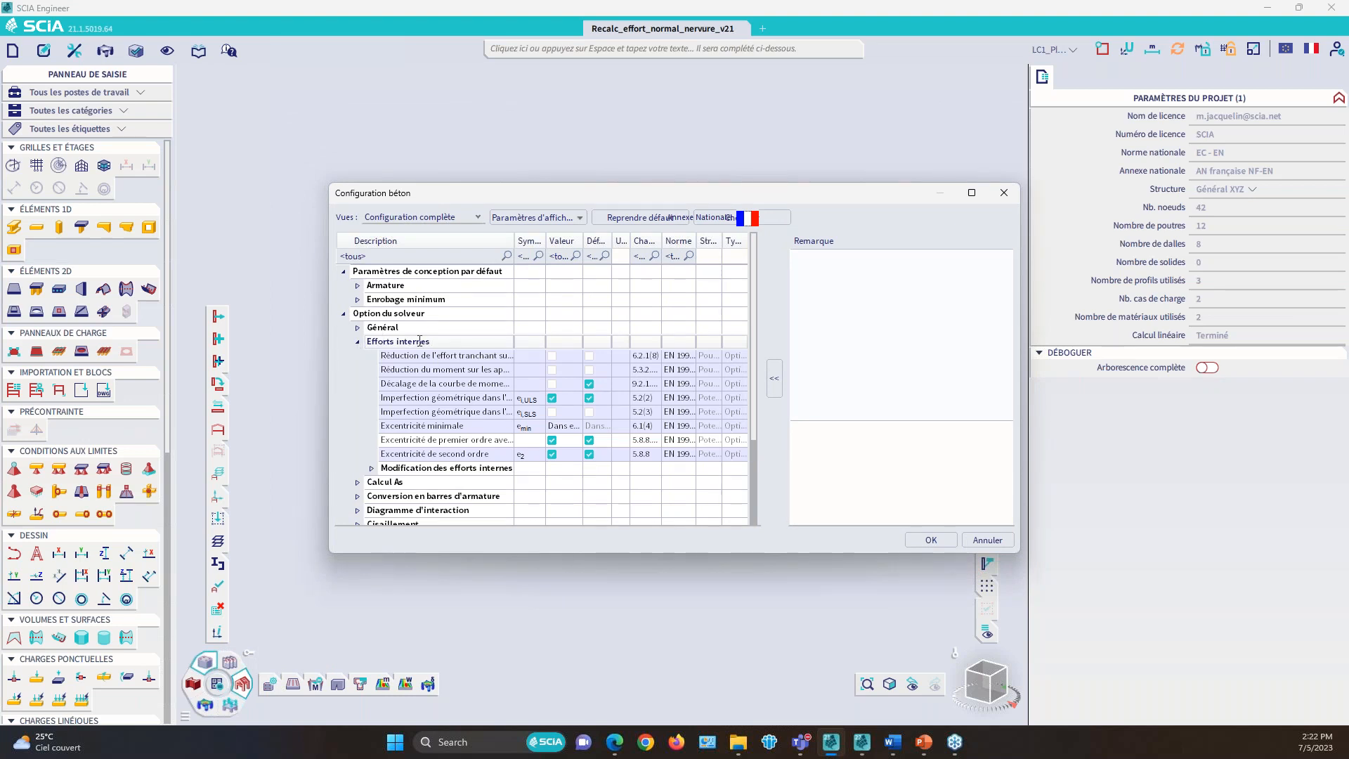
click(371, 467)
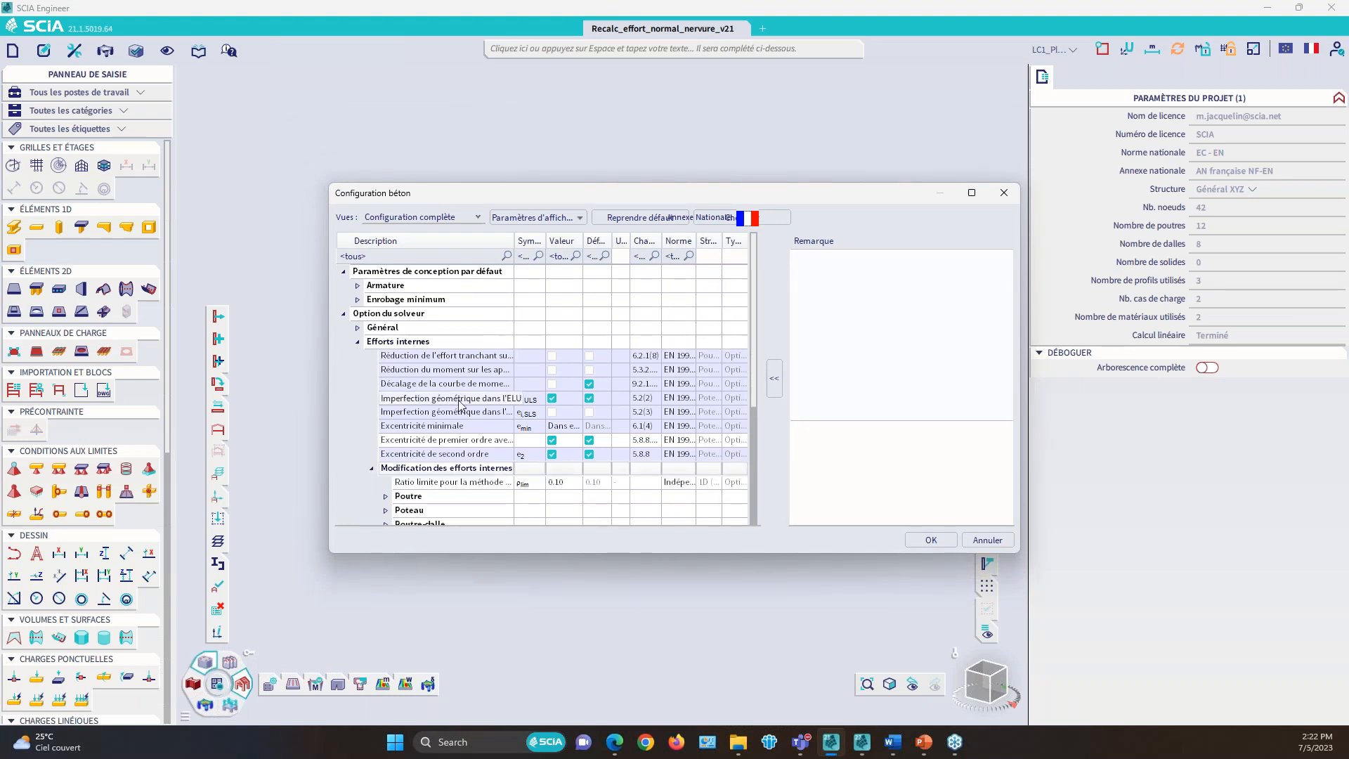
scroll(460, 405, down, 3)
click(385, 413)
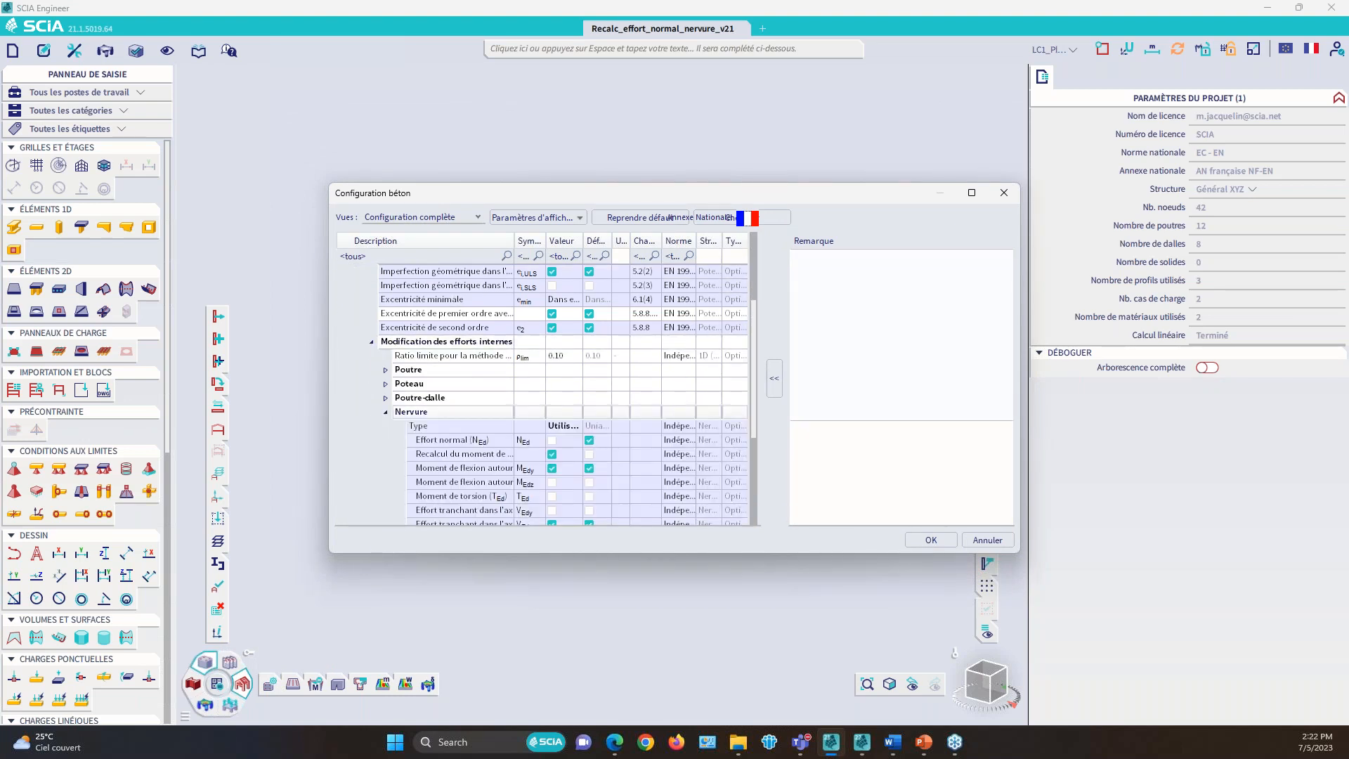
scroll(473, 398, down, 1)
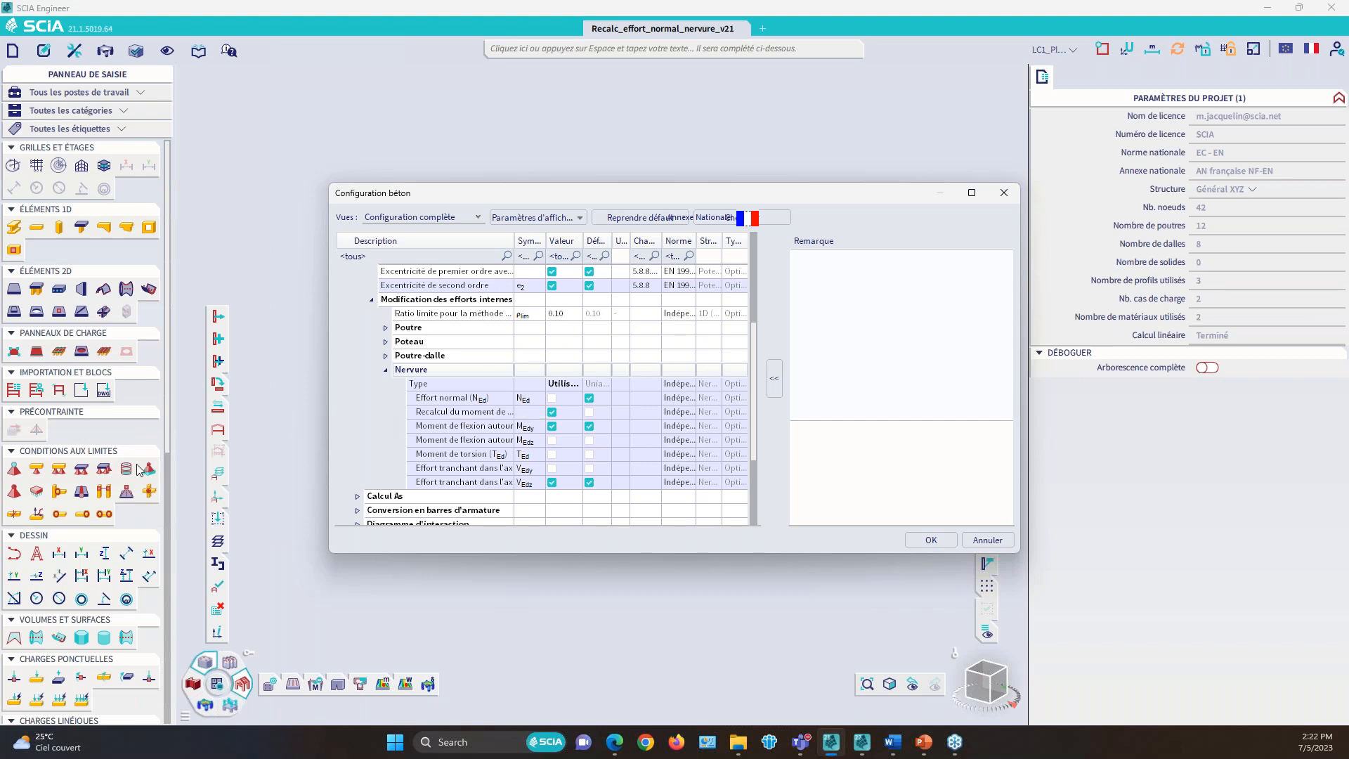
click(449, 411)
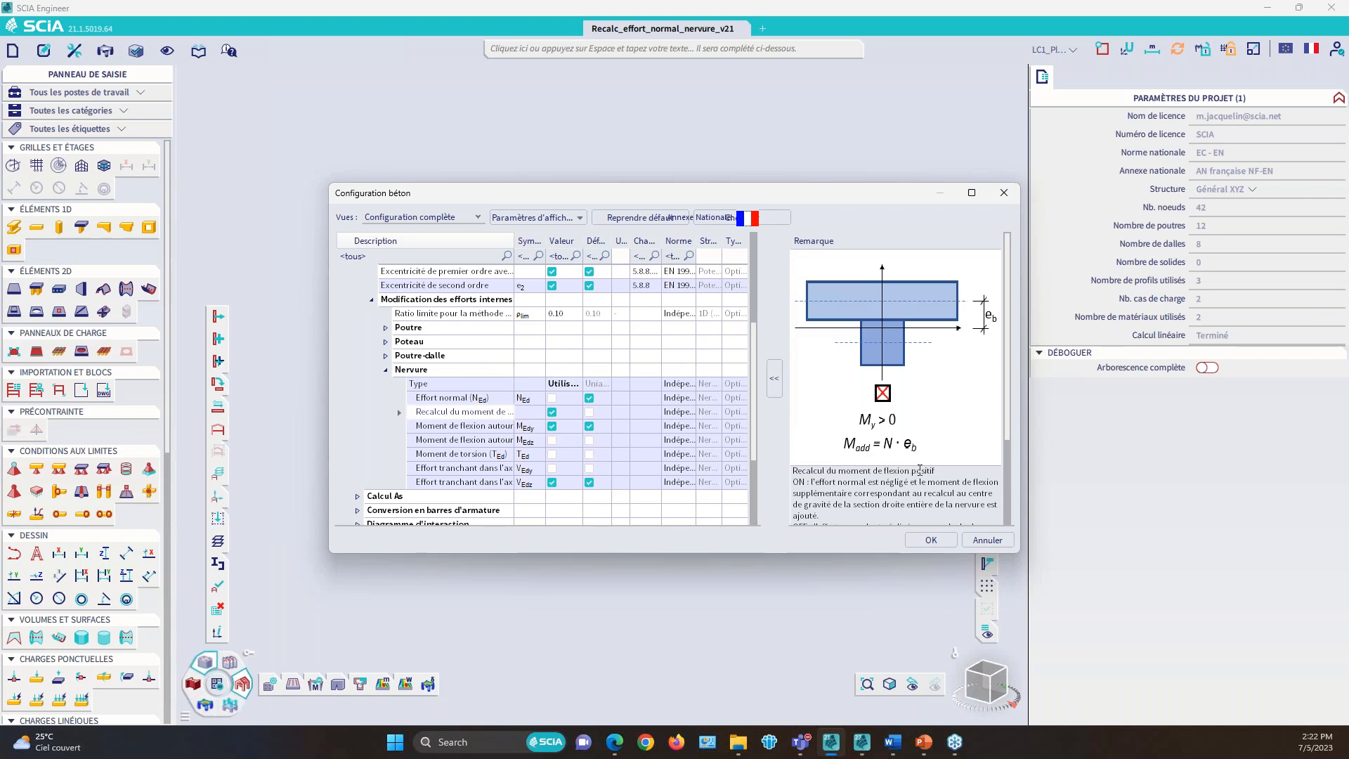
click(987, 540)
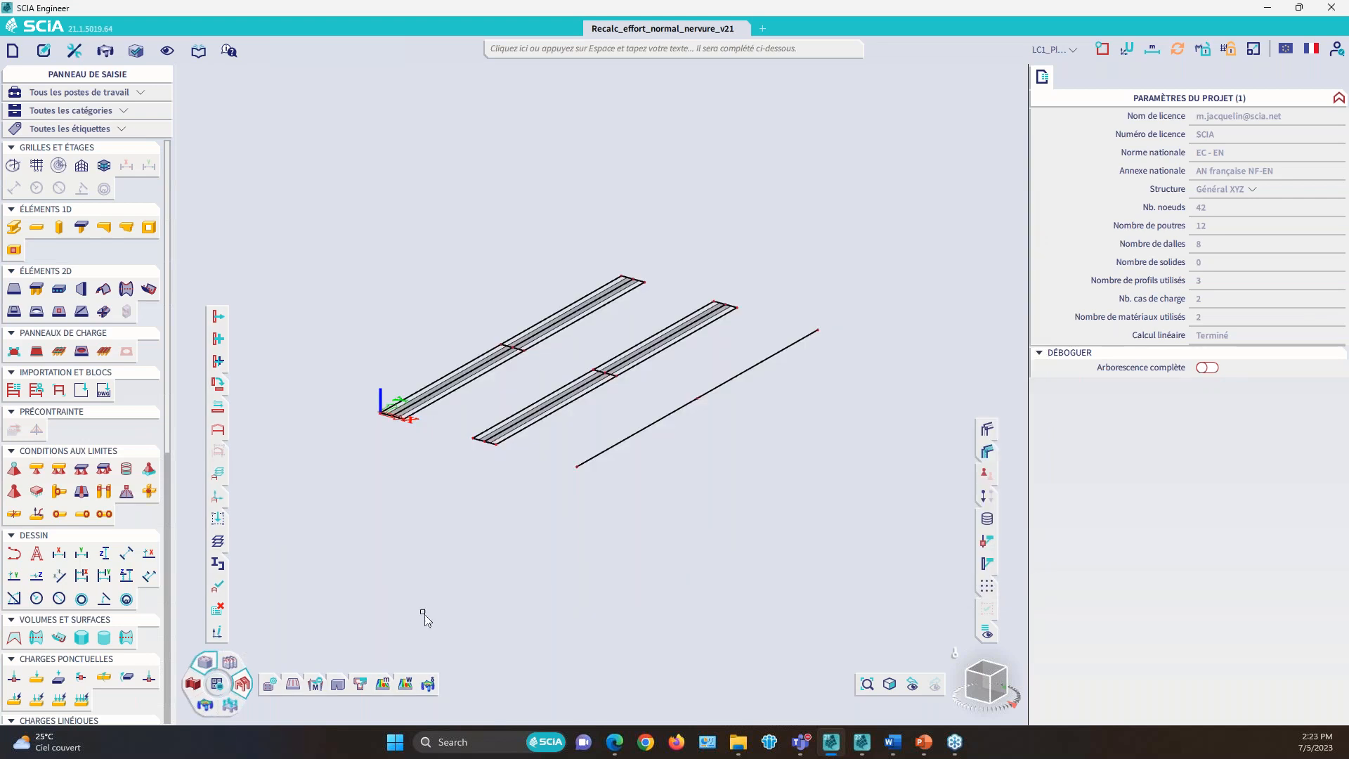
Step: Display the M-MEd design internal forces of the 1D concrete members for combination ELU_Elements 1D
click(316, 683)
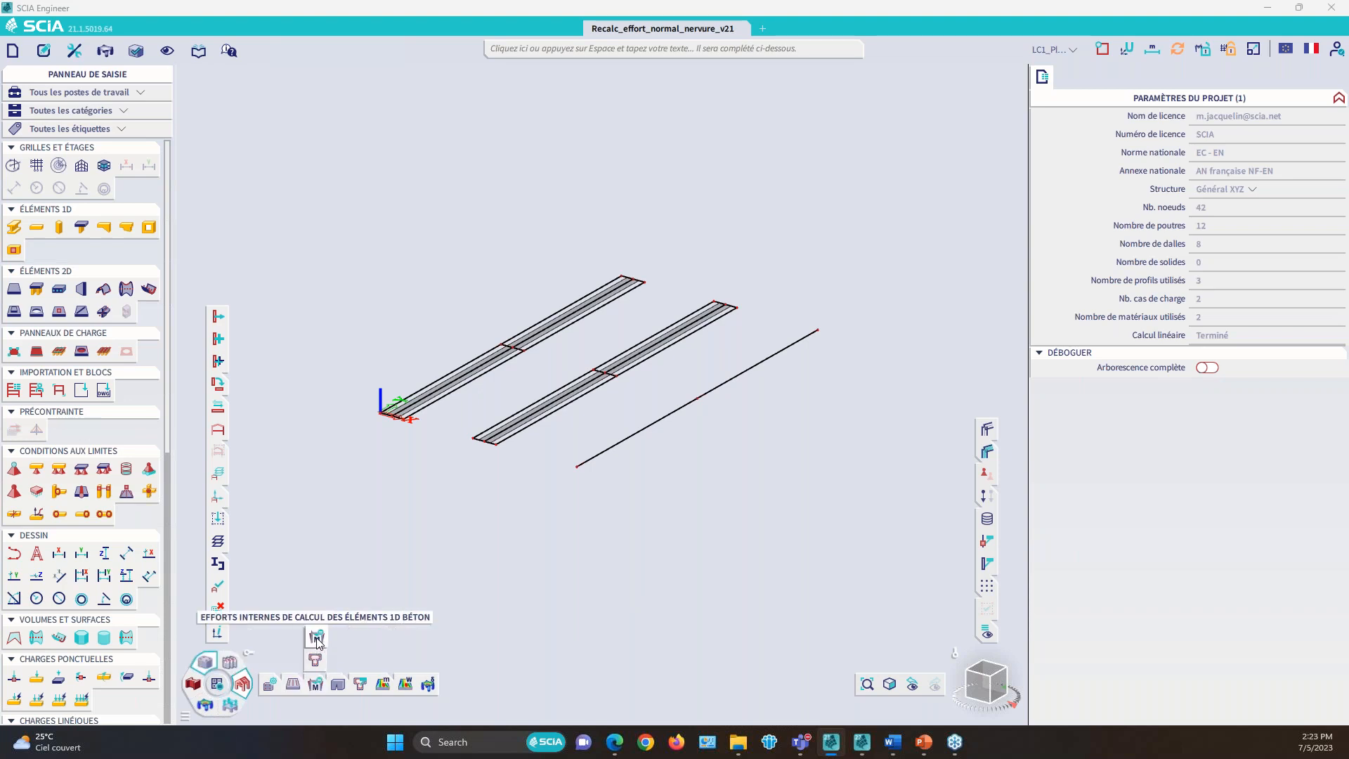
click(317, 637)
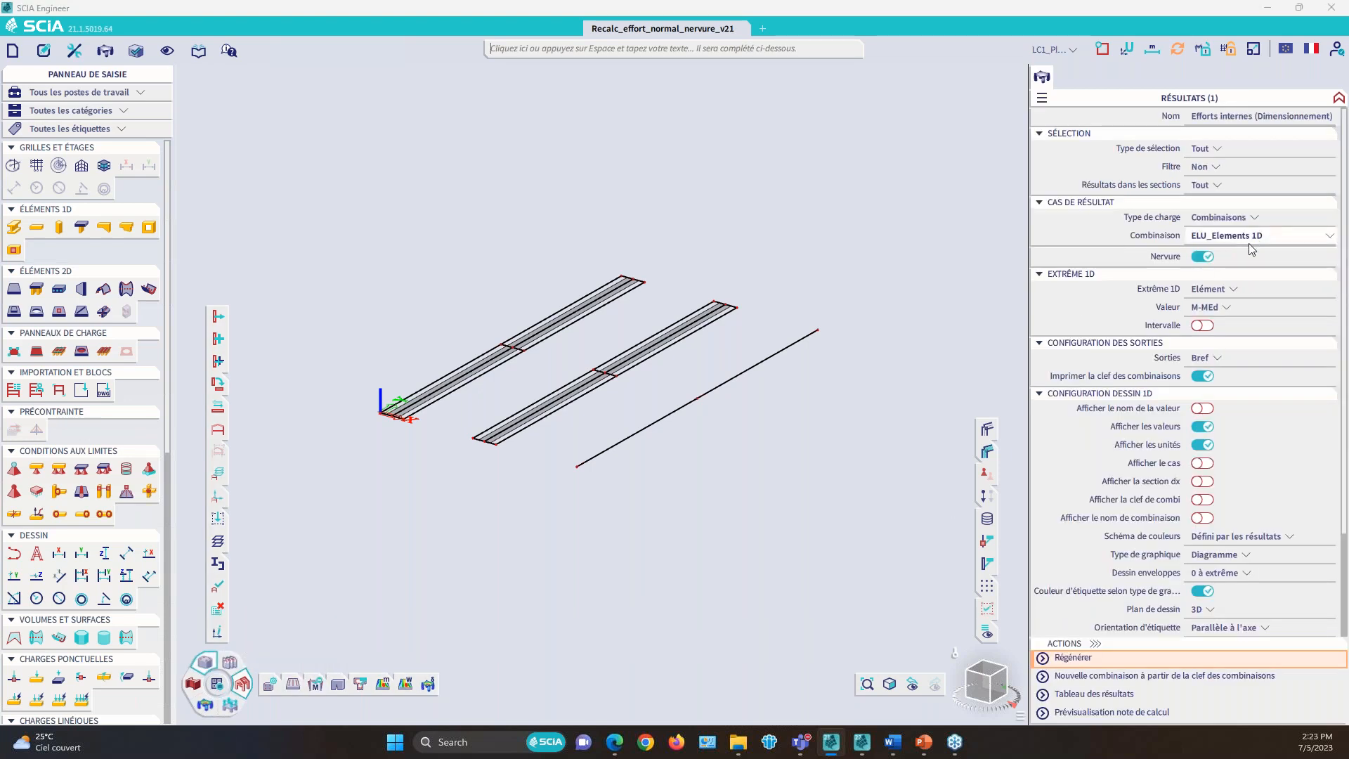
click(1072, 666)
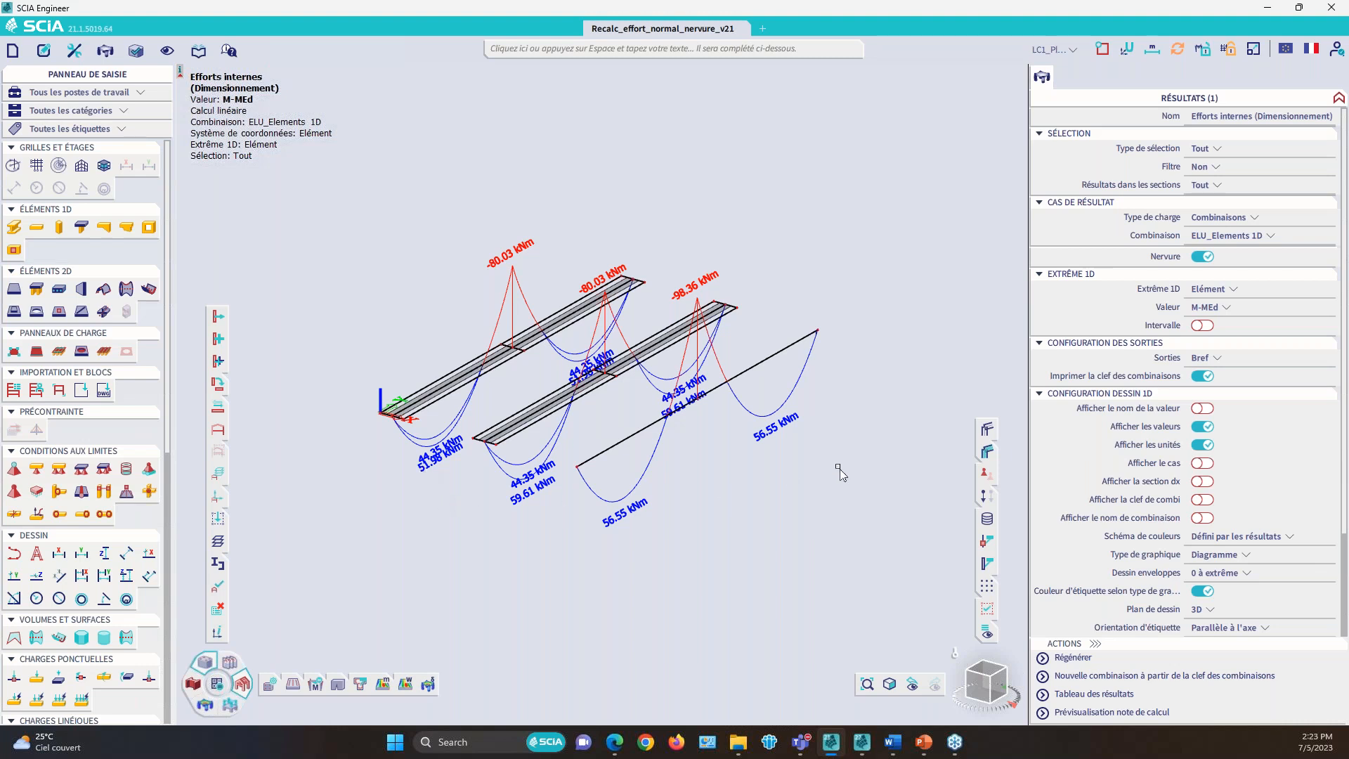
Step: Display the normal force N diagrams and compare the plate ribs with the T-section beam
click(1204, 309)
click(1204, 313)
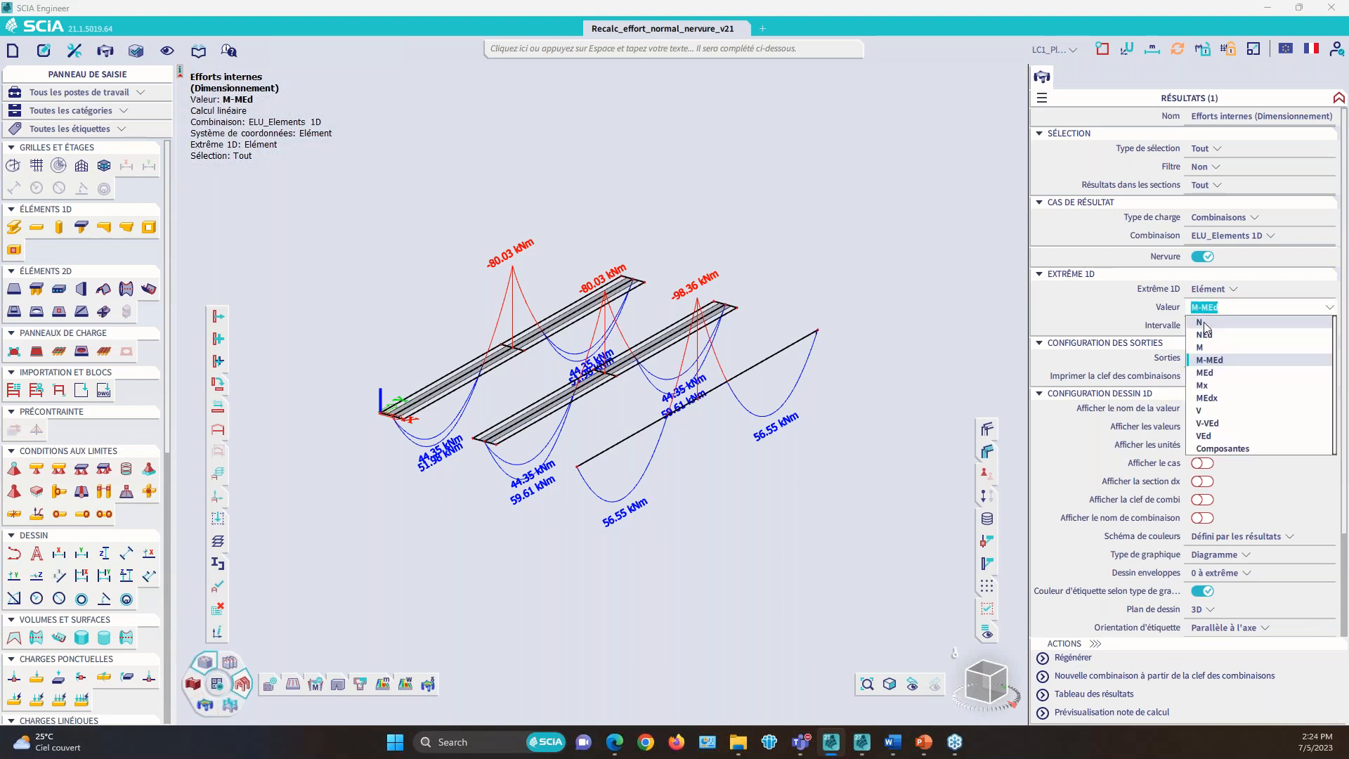
click(1206, 334)
click(1065, 658)
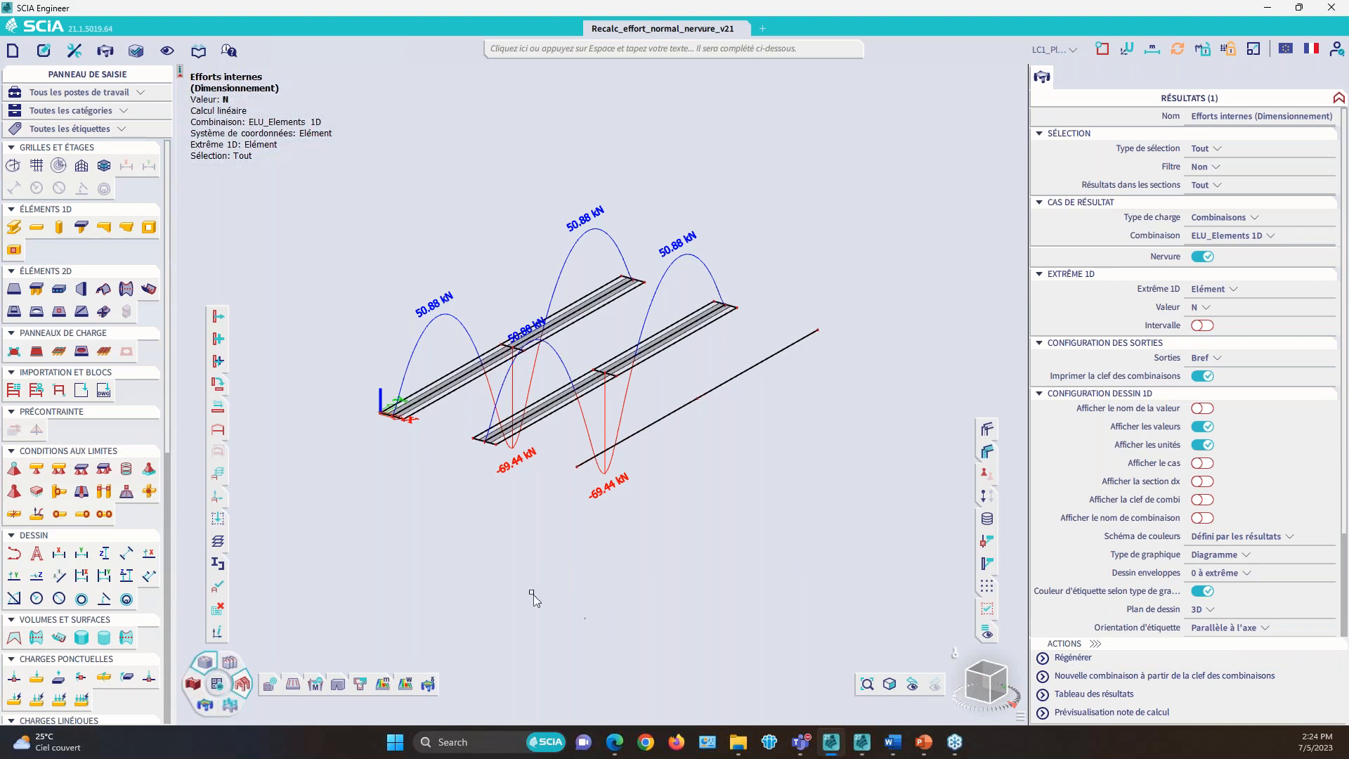
drag(984, 679, 1000, 682)
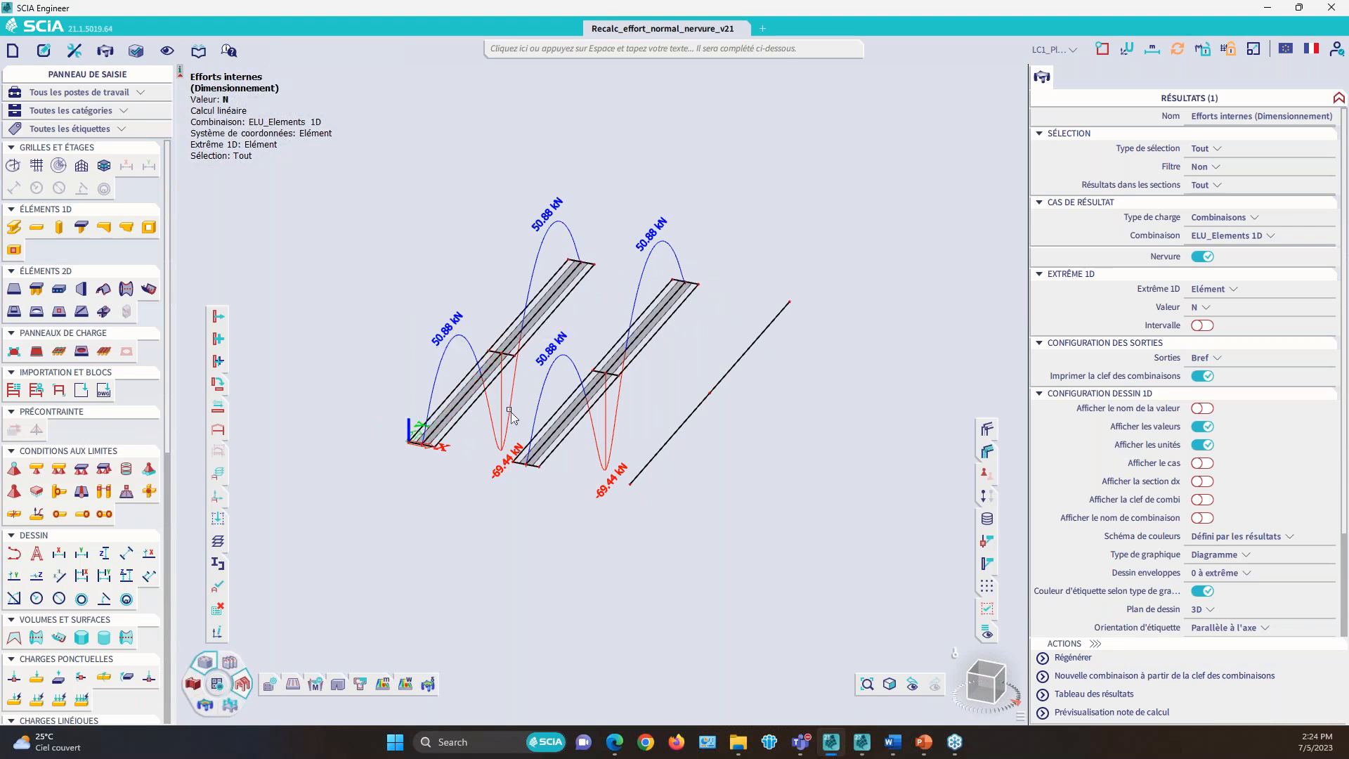
Step: Switch the result value back to M-MEd and compare the moment diagrams of the ribs and the beam
click(1196, 307)
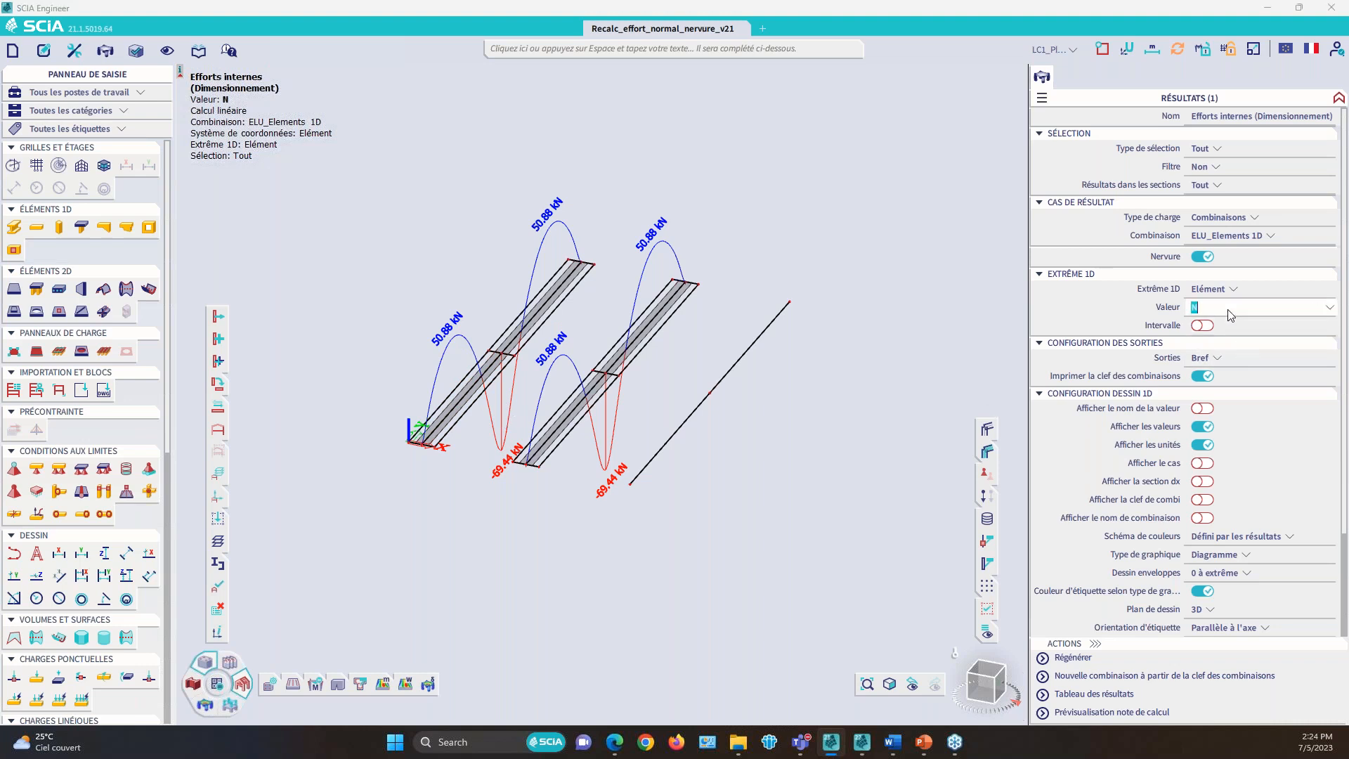
click(1065, 657)
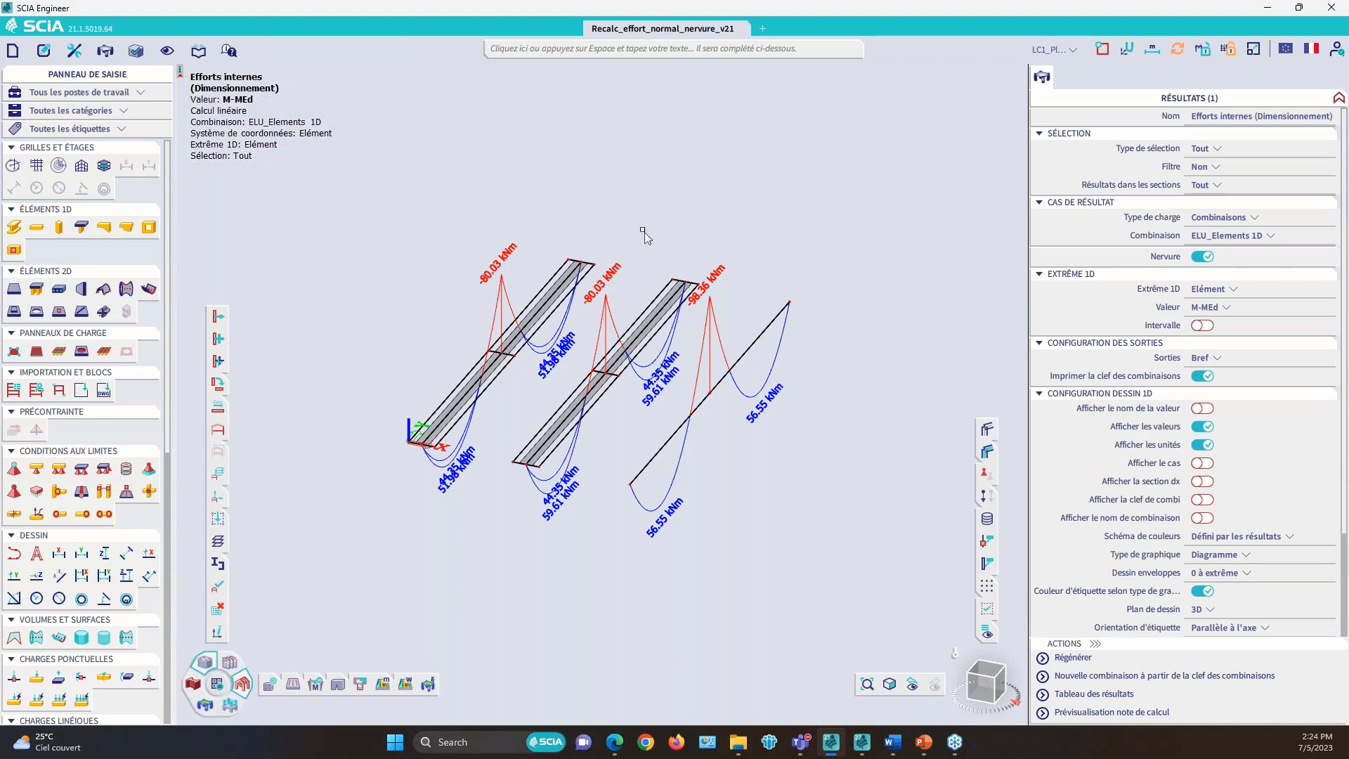
click(994, 680)
drag(989, 650, 986, 657)
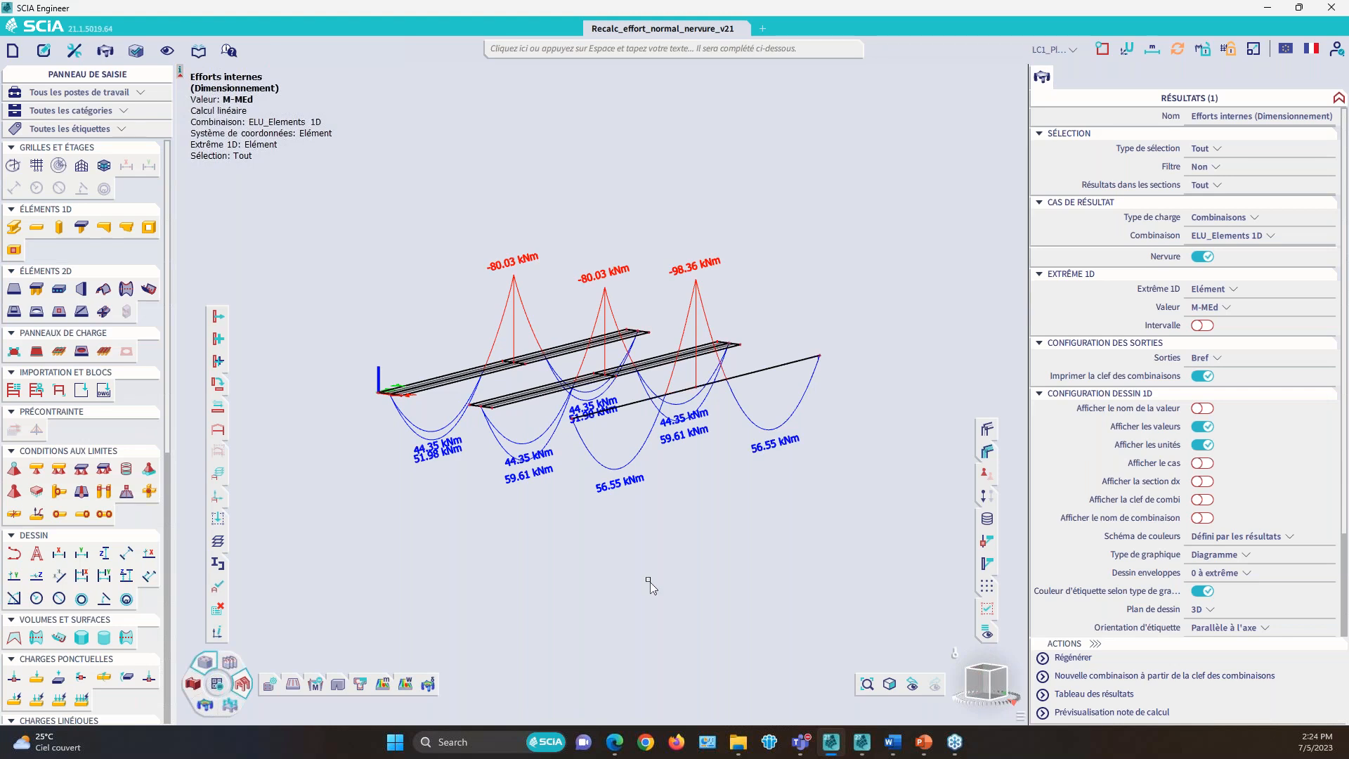
Step: Show the hidden members of the model and display all members' volumes to view the three inverted-T models
click(217, 430)
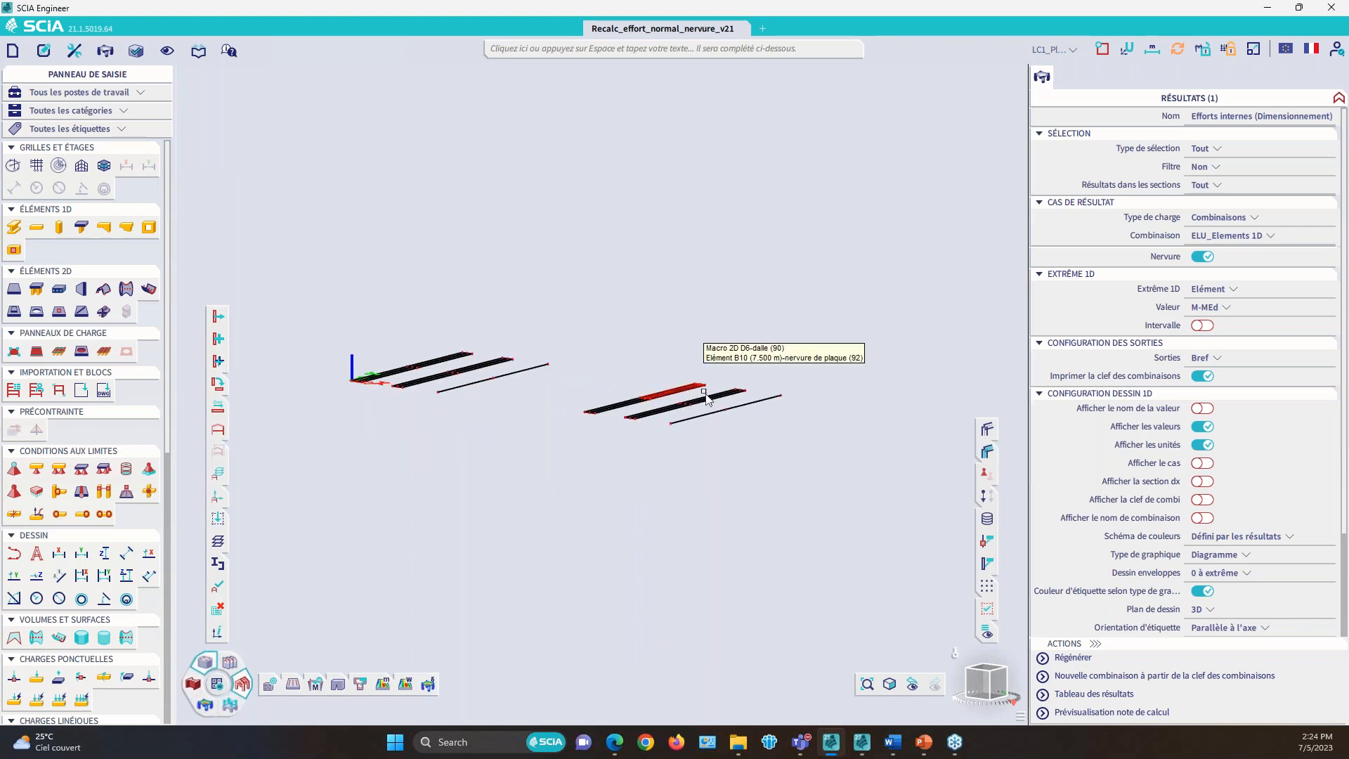
scroll(789, 415, up, 2)
click(987, 427)
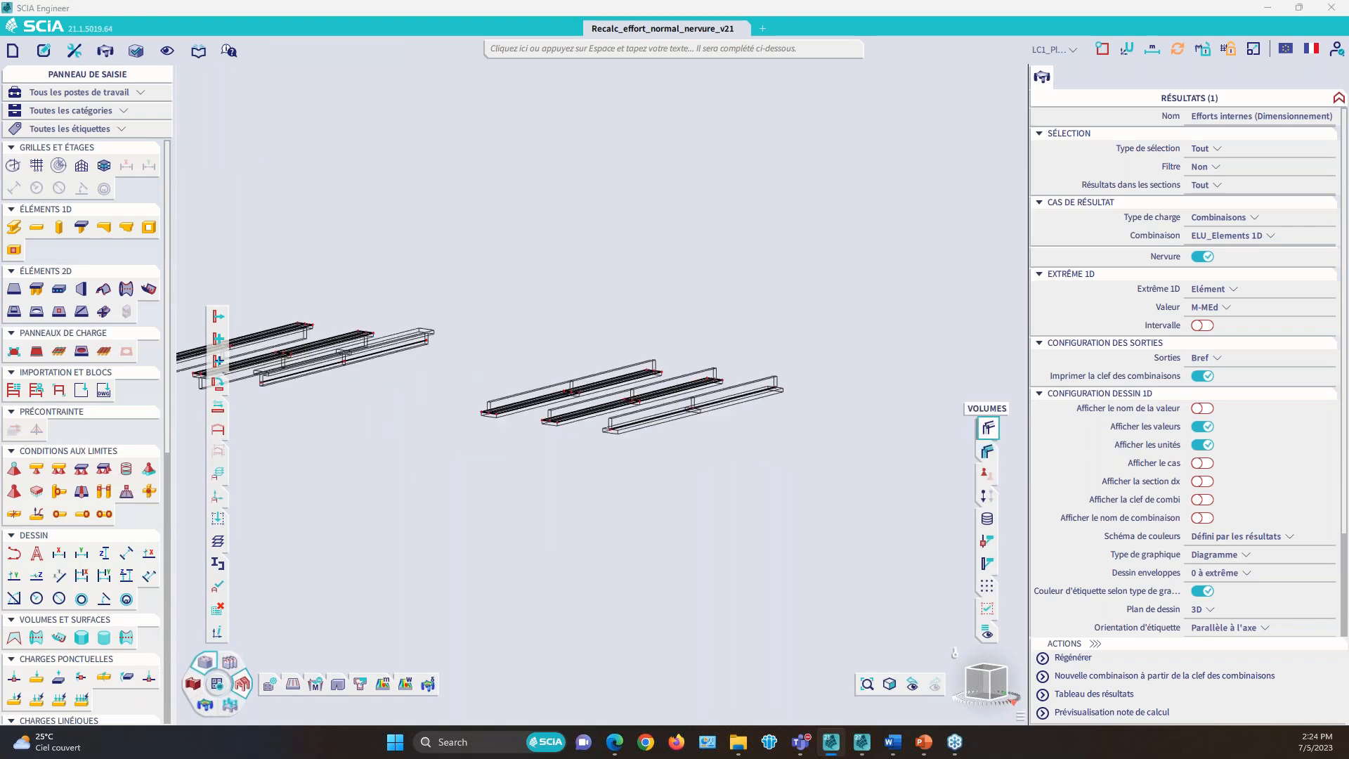
scroll(515, 428, up, 2)
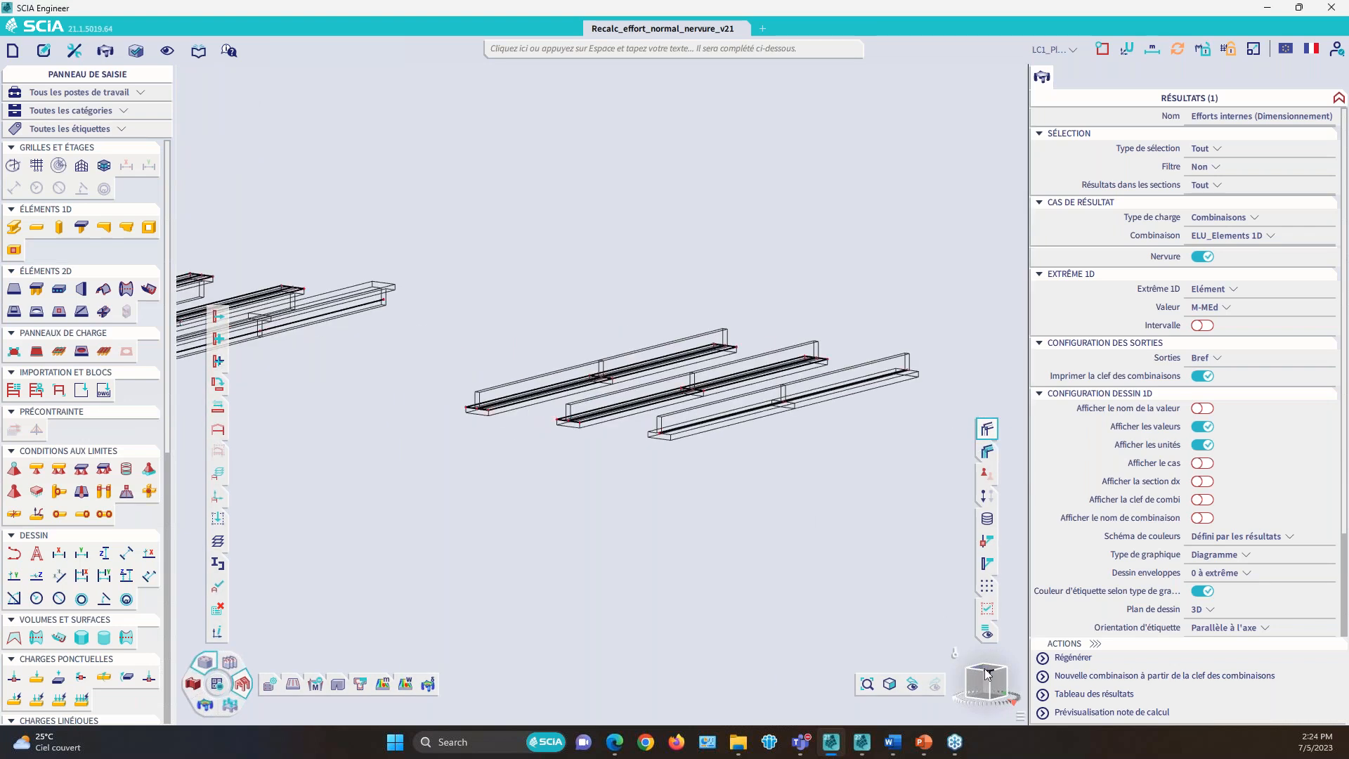
drag(989, 679, 986, 687)
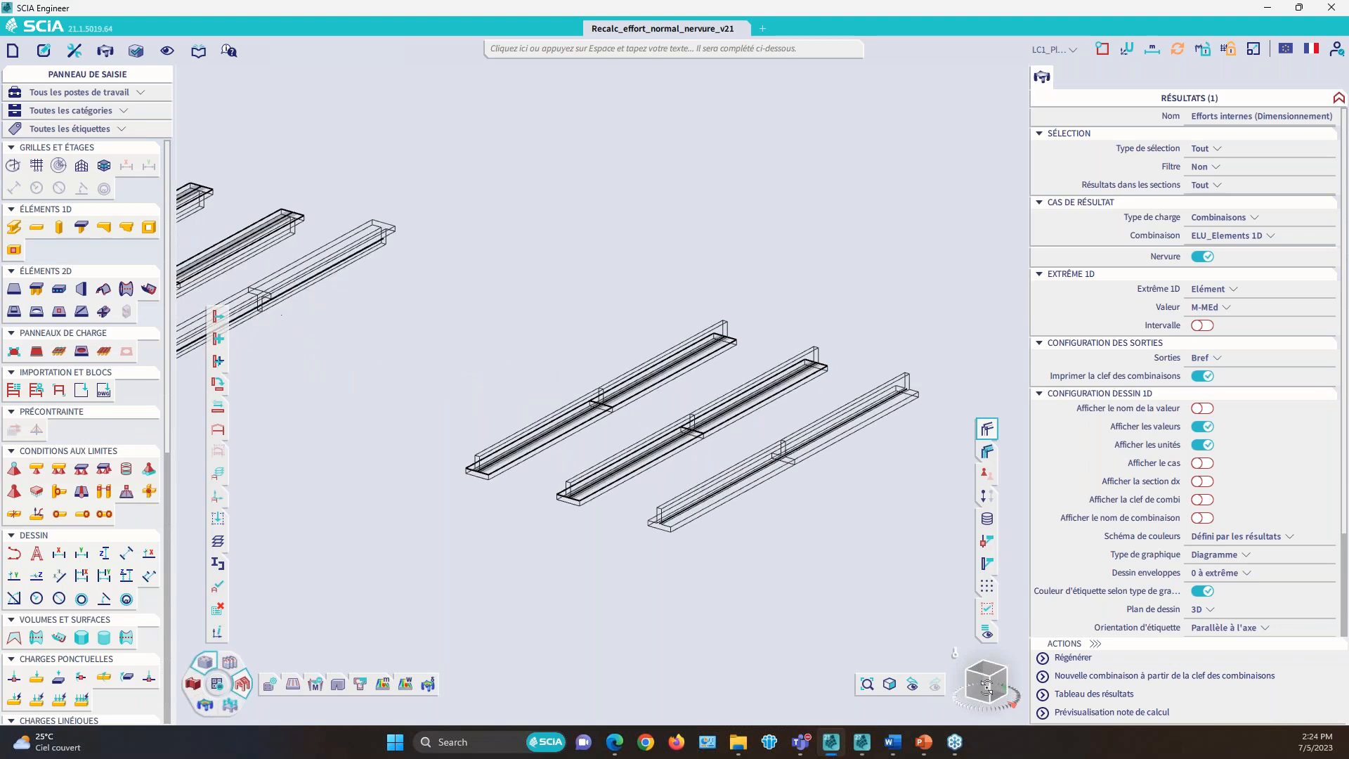
middle_drag(724, 566, 654, 493)
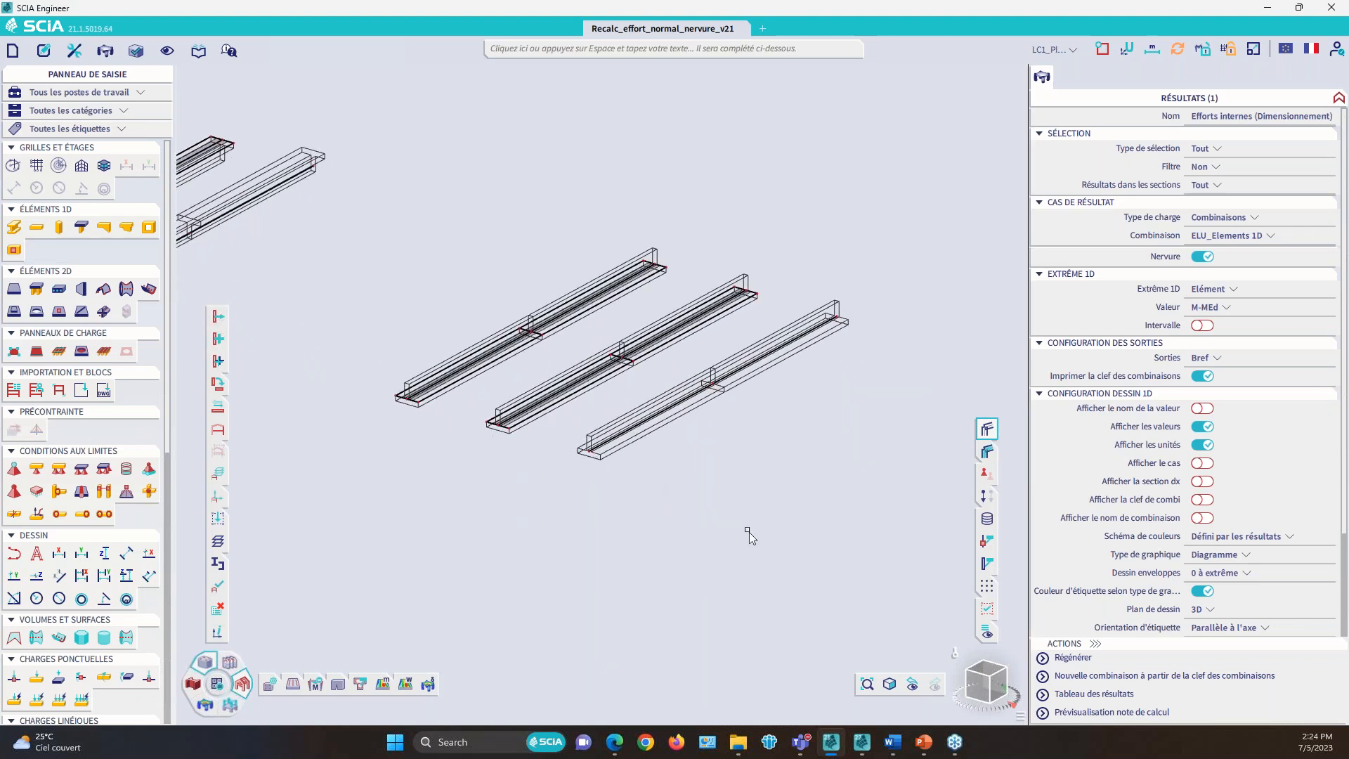
Step: Display the M-MEd diagrams on the three inverted-T models, followed by their normal force N diagrams
click(1099, 664)
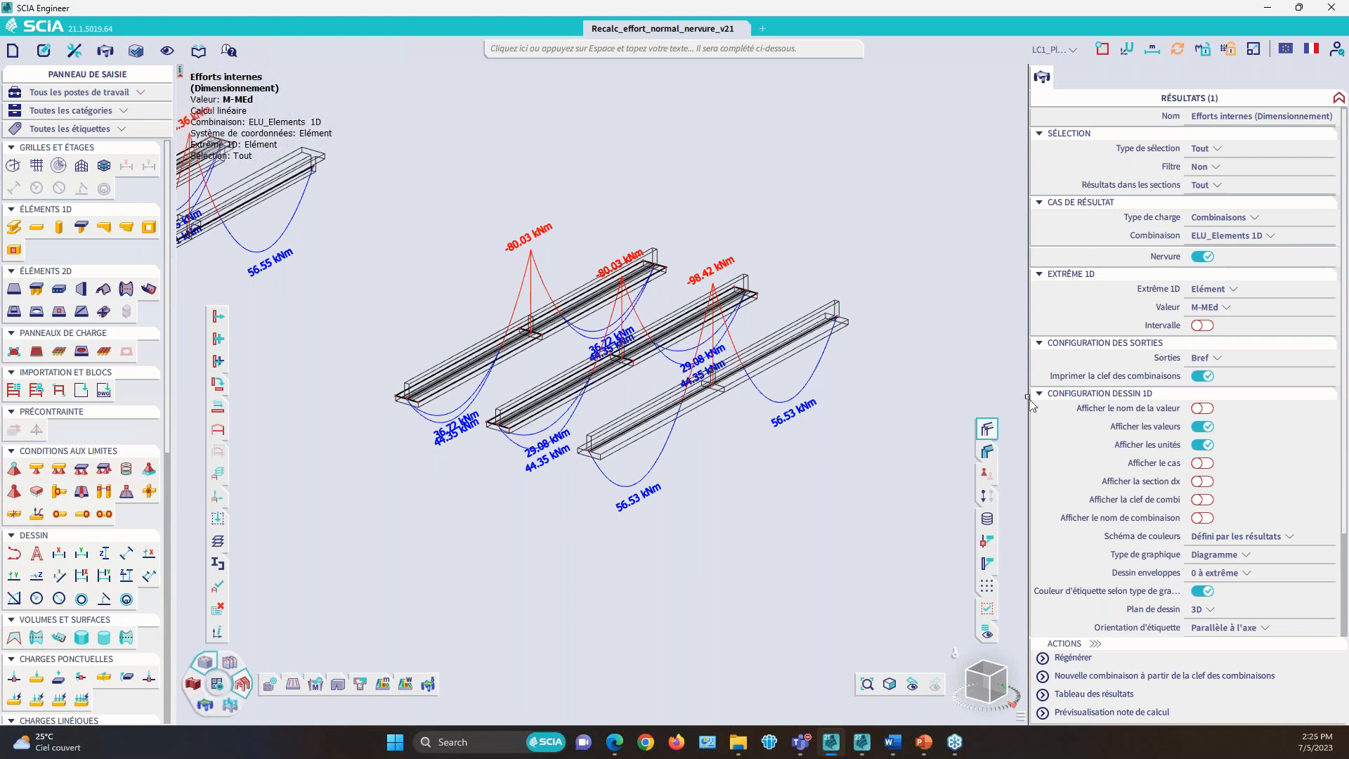
click(1220, 309)
click(1224, 315)
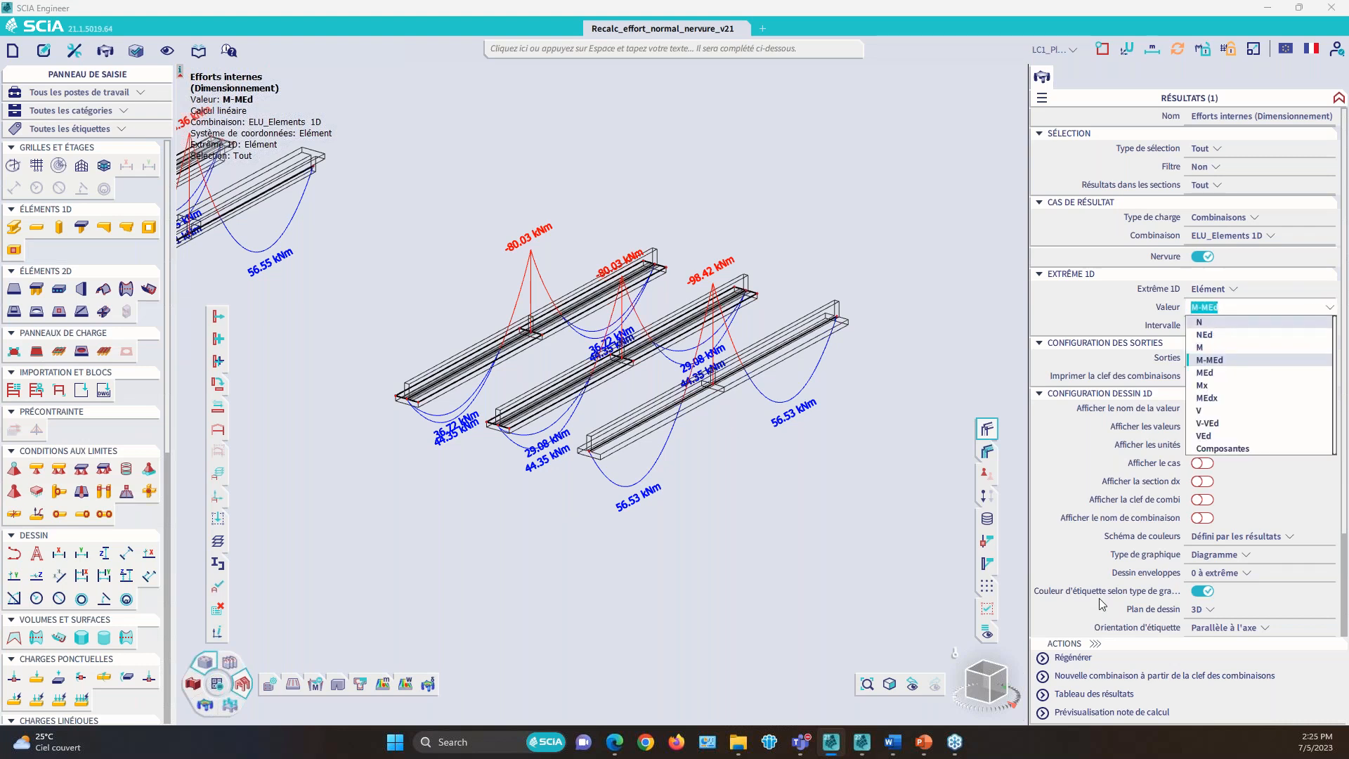
click(1199, 322)
click(1079, 660)
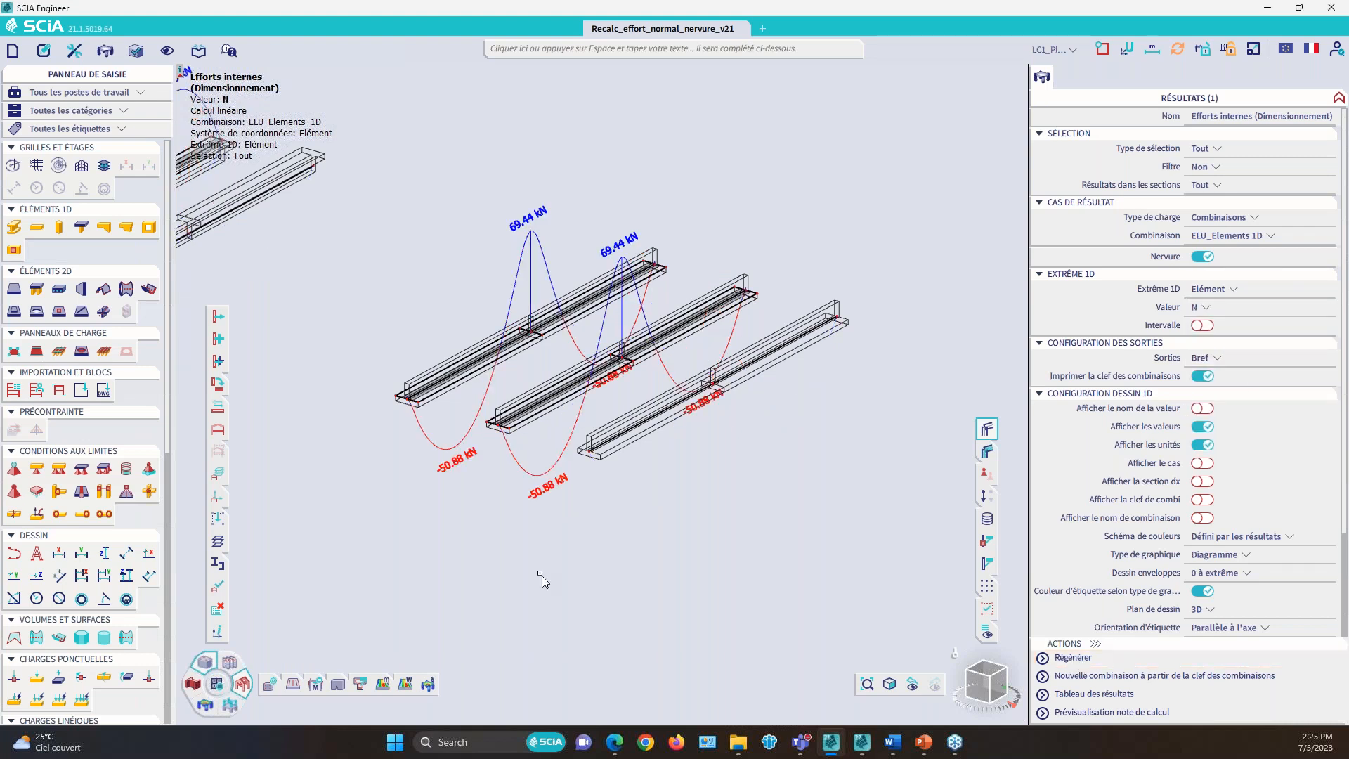
click(992, 680)
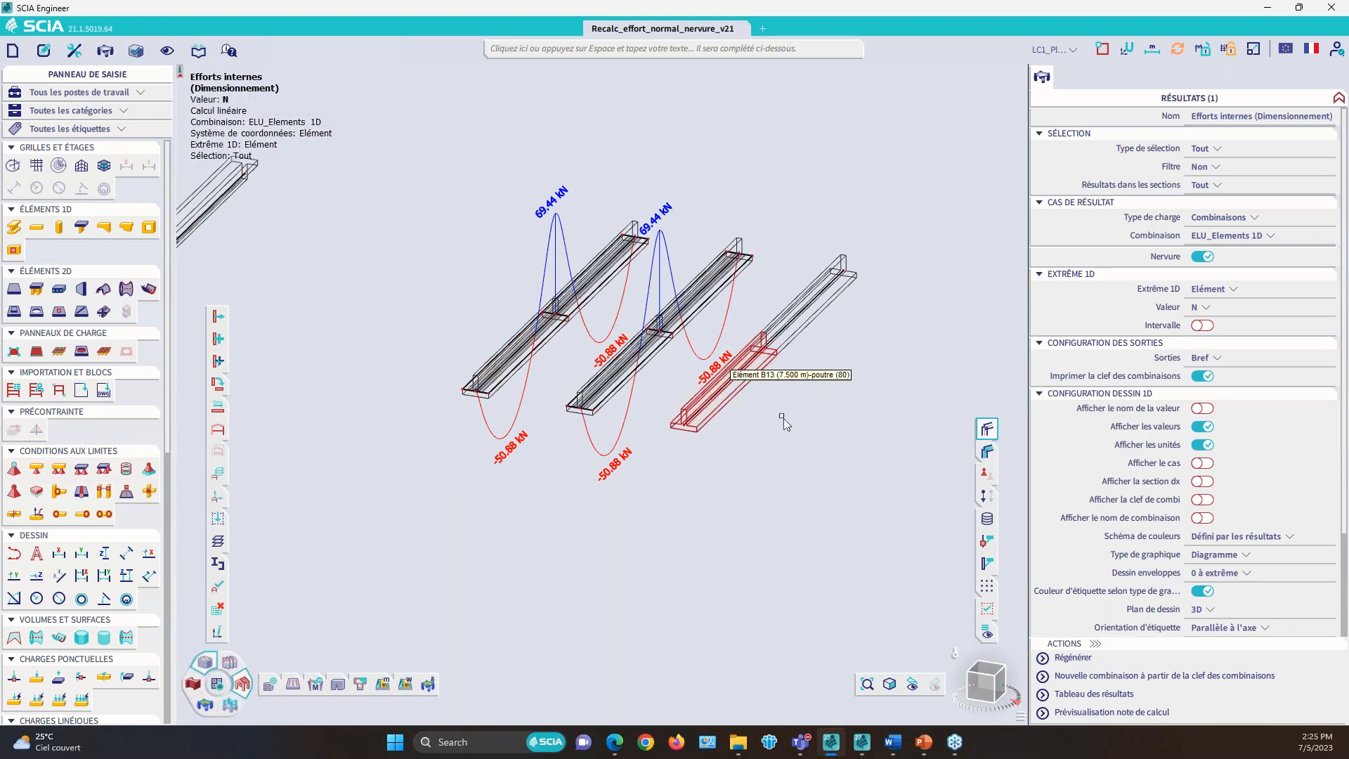
Step: Set the result value back to M-MEd and regenerate the moment diagrams of the inverted-T models
click(1208, 310)
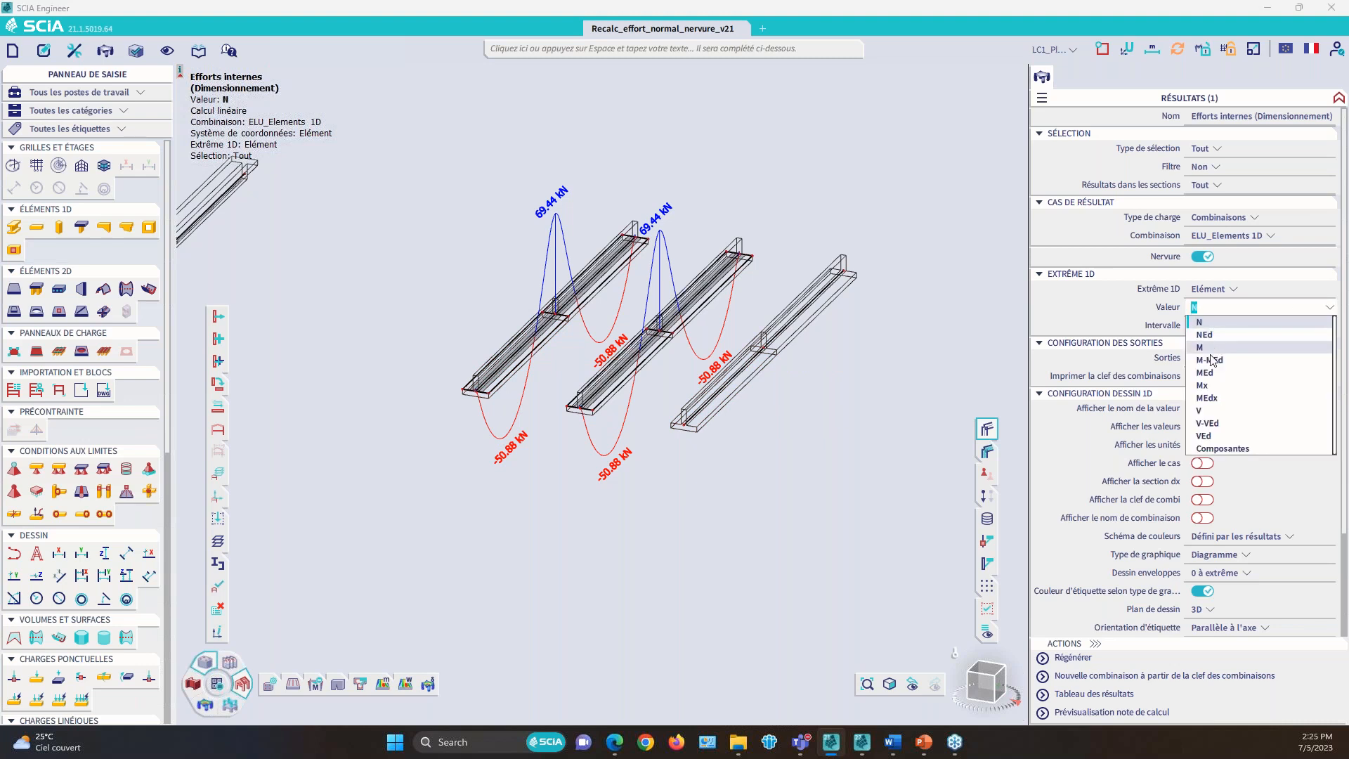
click(1067, 659)
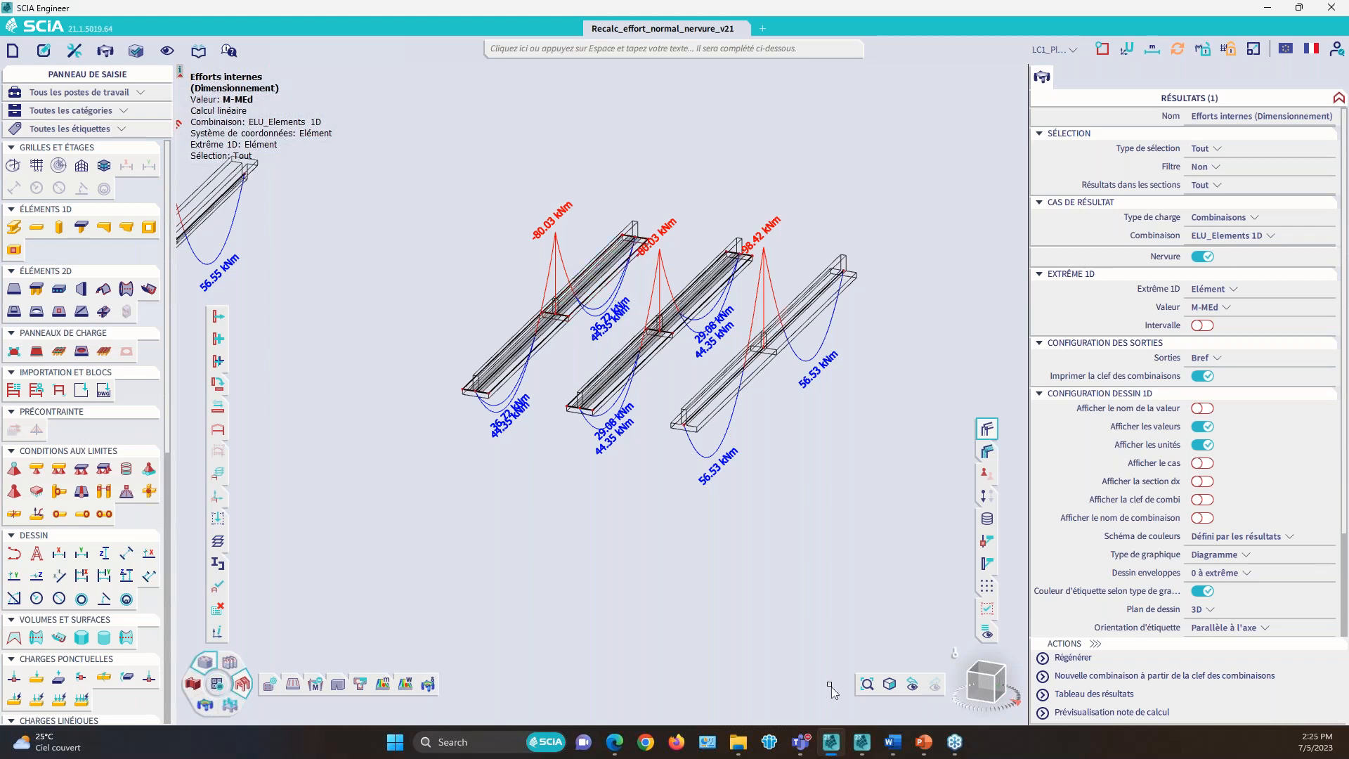
Step: Switch to the SCIA Engineer 22.1 project and examine the rib internal force modification settings in the concrete data of plate rib B3
click(861, 741)
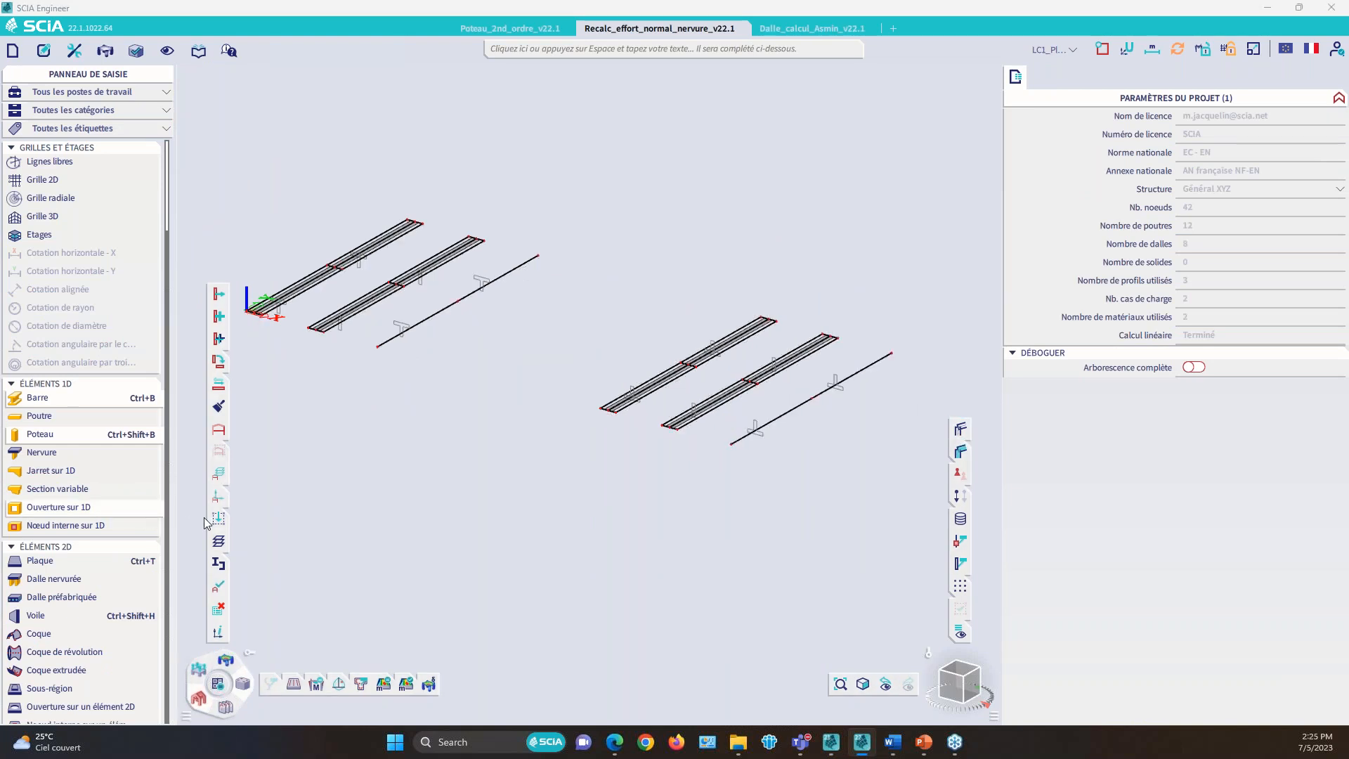
click(327, 515)
click(342, 331)
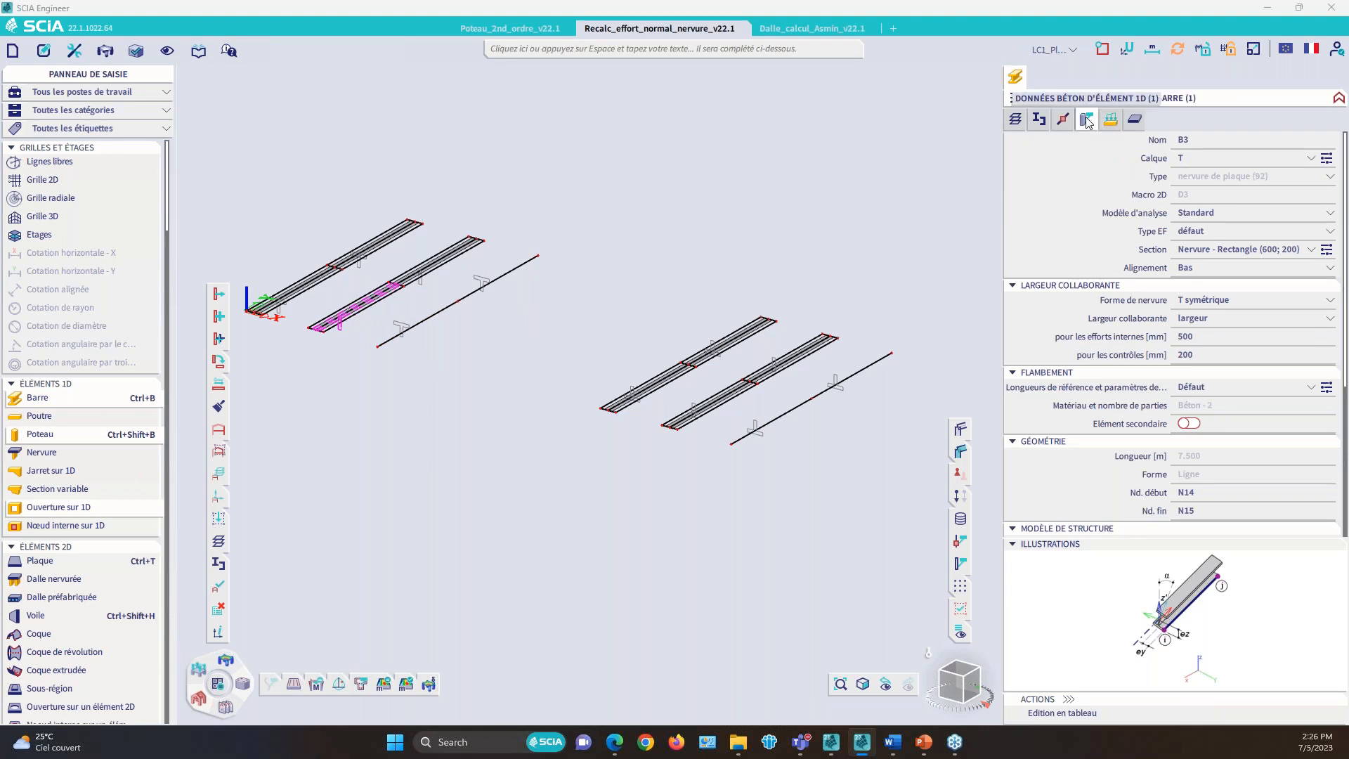
click(1086, 120)
scroll(1125, 302, down, 2)
scroll(1122, 298, down, 4)
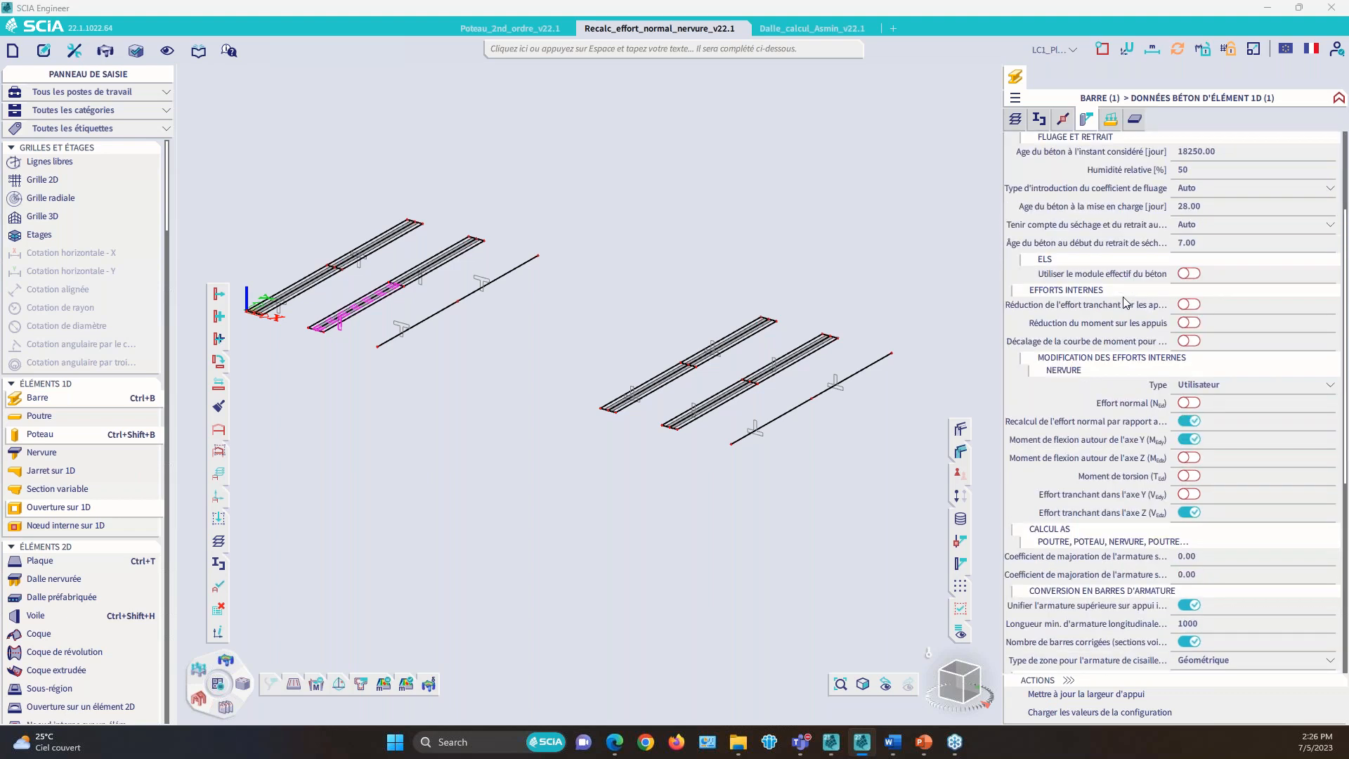
scroll(1122, 298, up, 1)
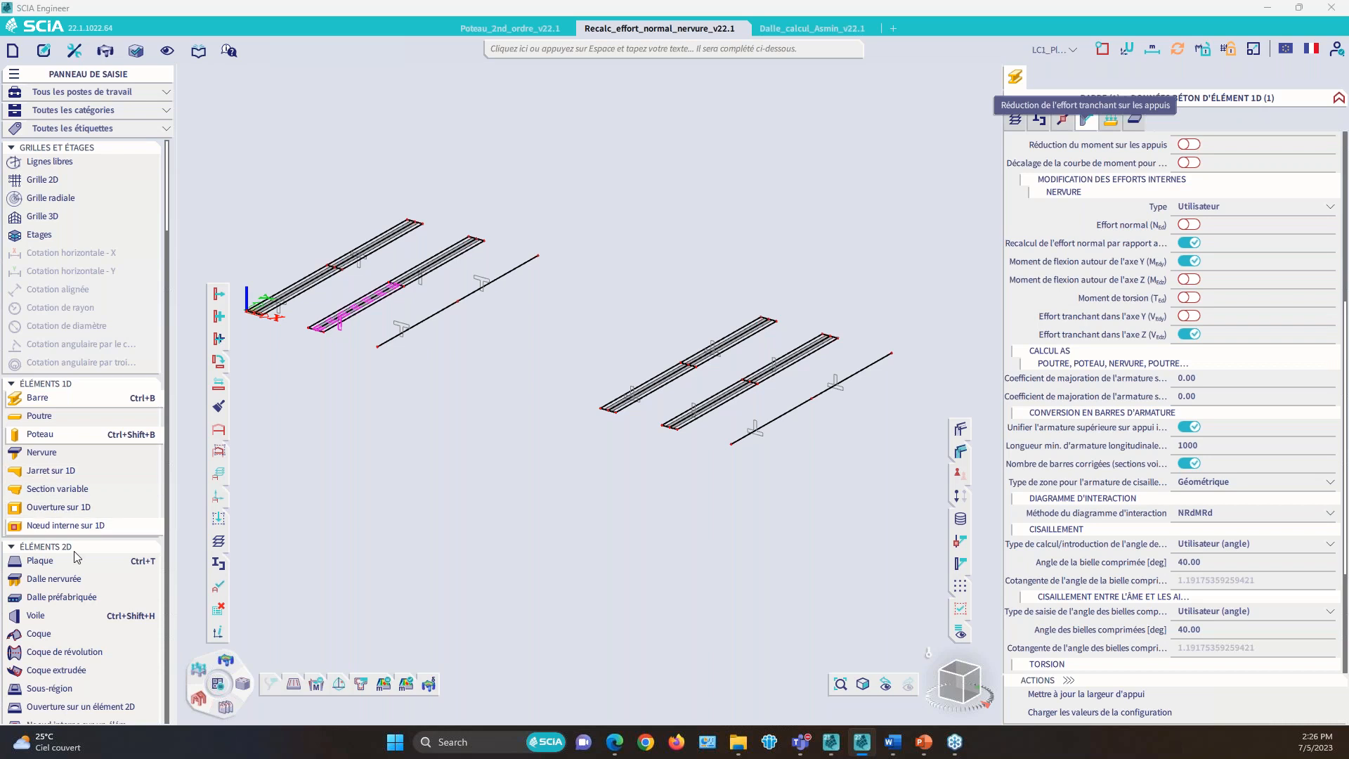
Step: Display the 1D concrete design internal forces for combination ELU_Elements 1D as MEd, and as M-MEd to compare ribs with T-section beams
mouse_move(317, 688)
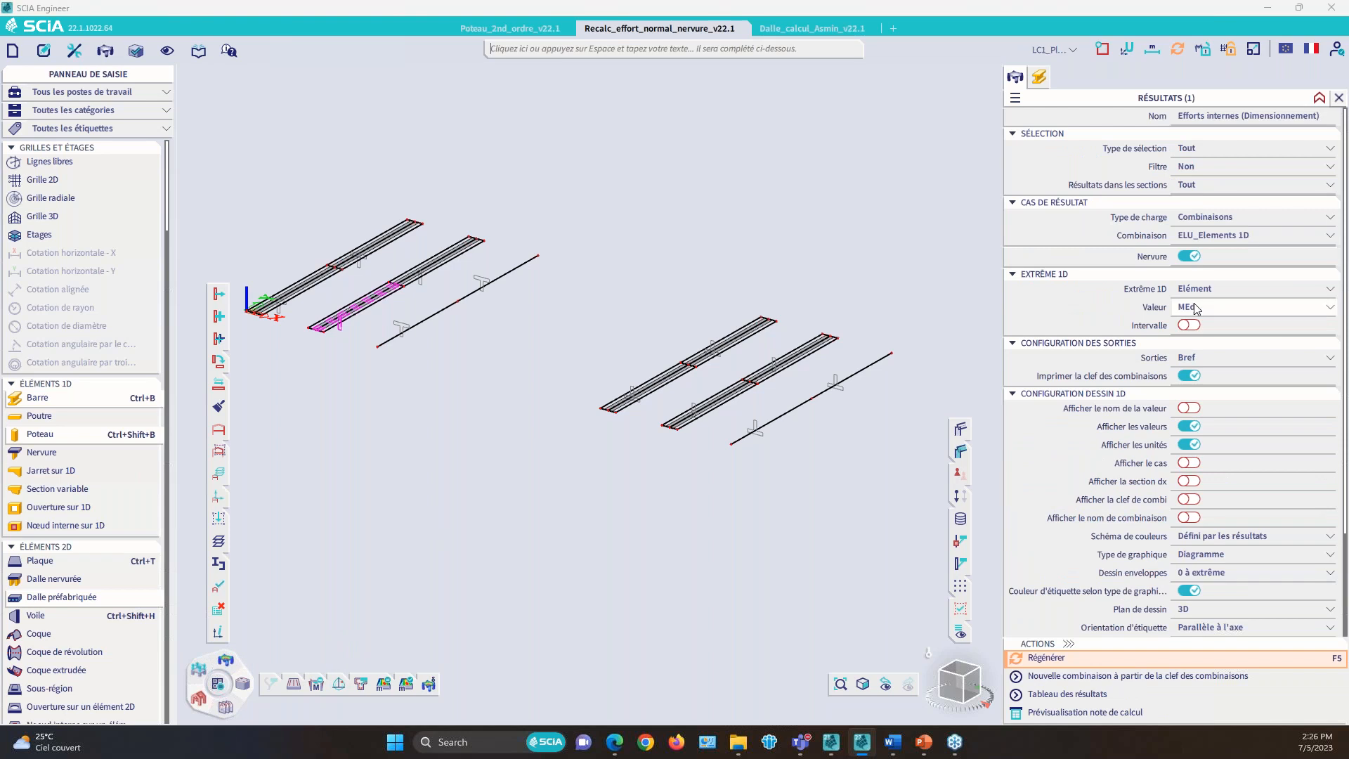
click(1063, 659)
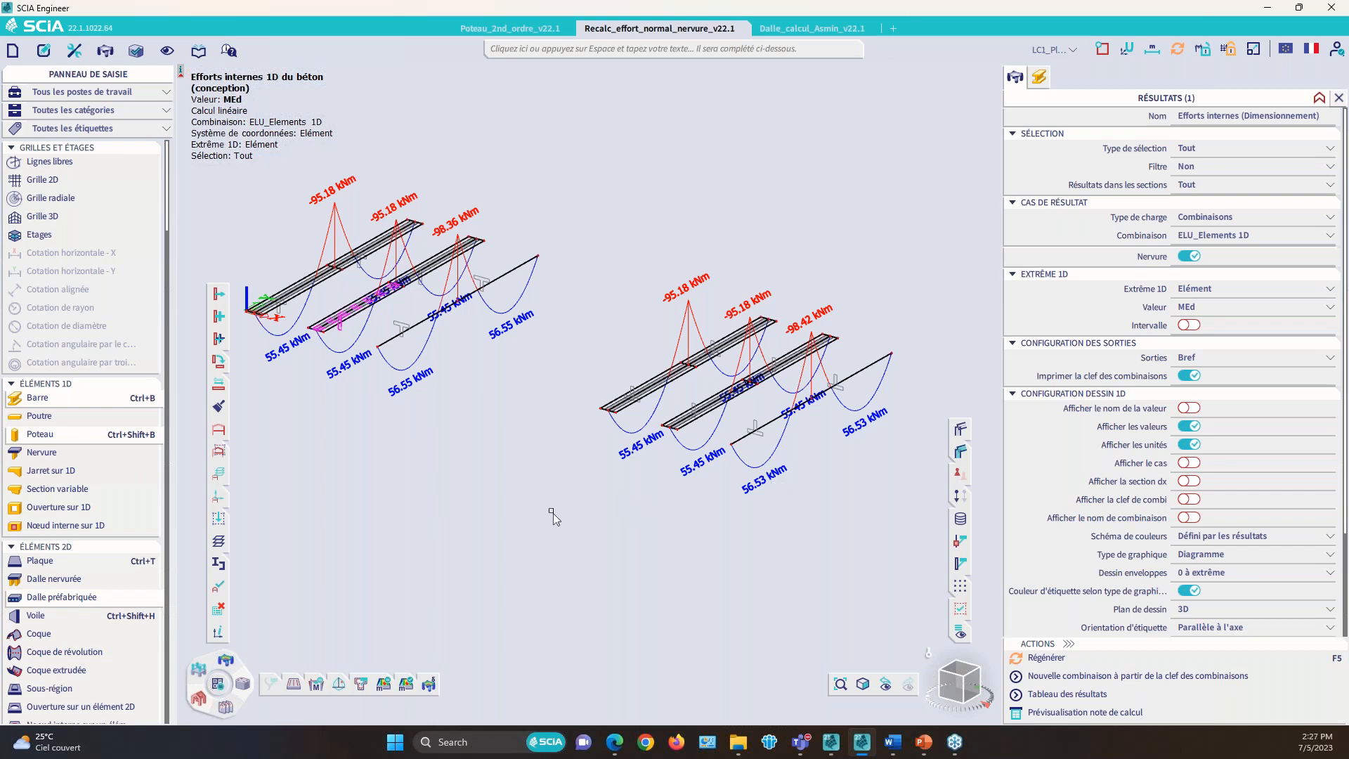
click(1210, 309)
click(1210, 358)
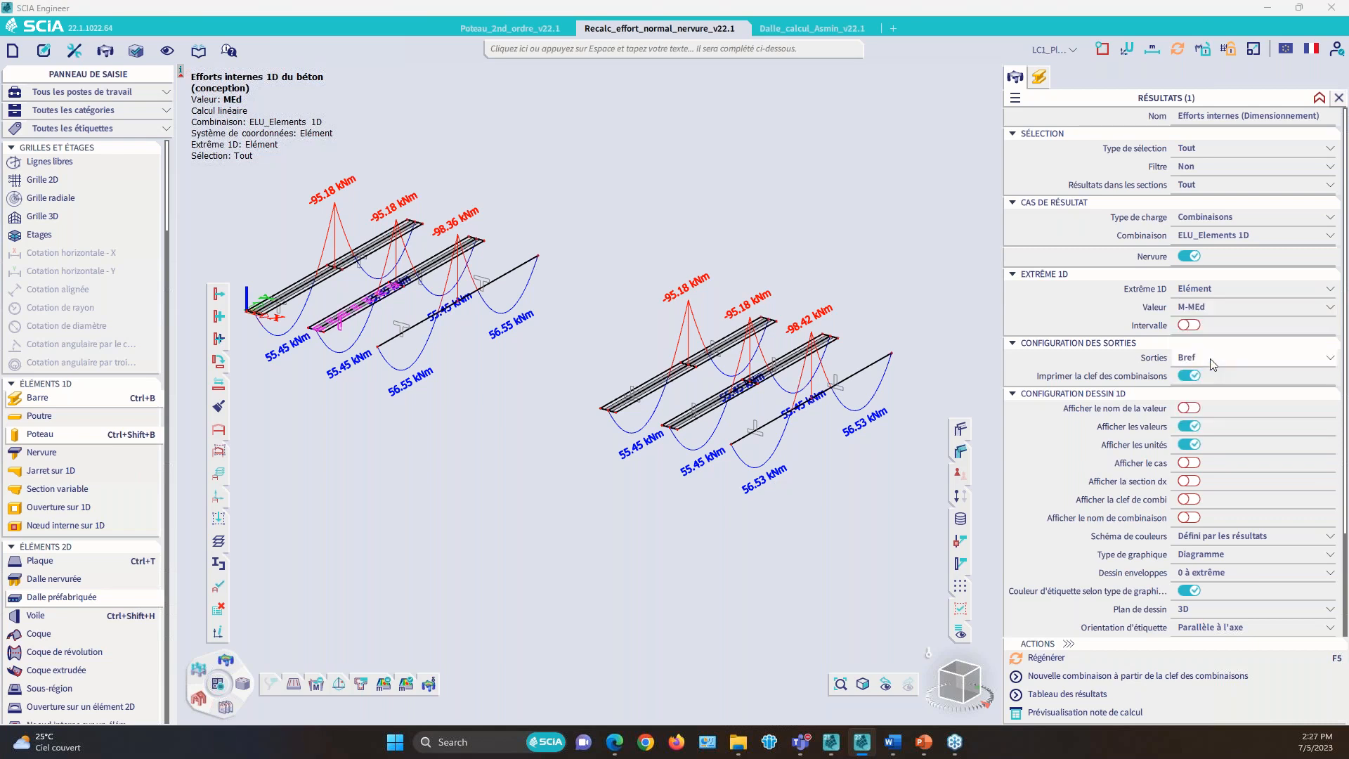
click(1044, 657)
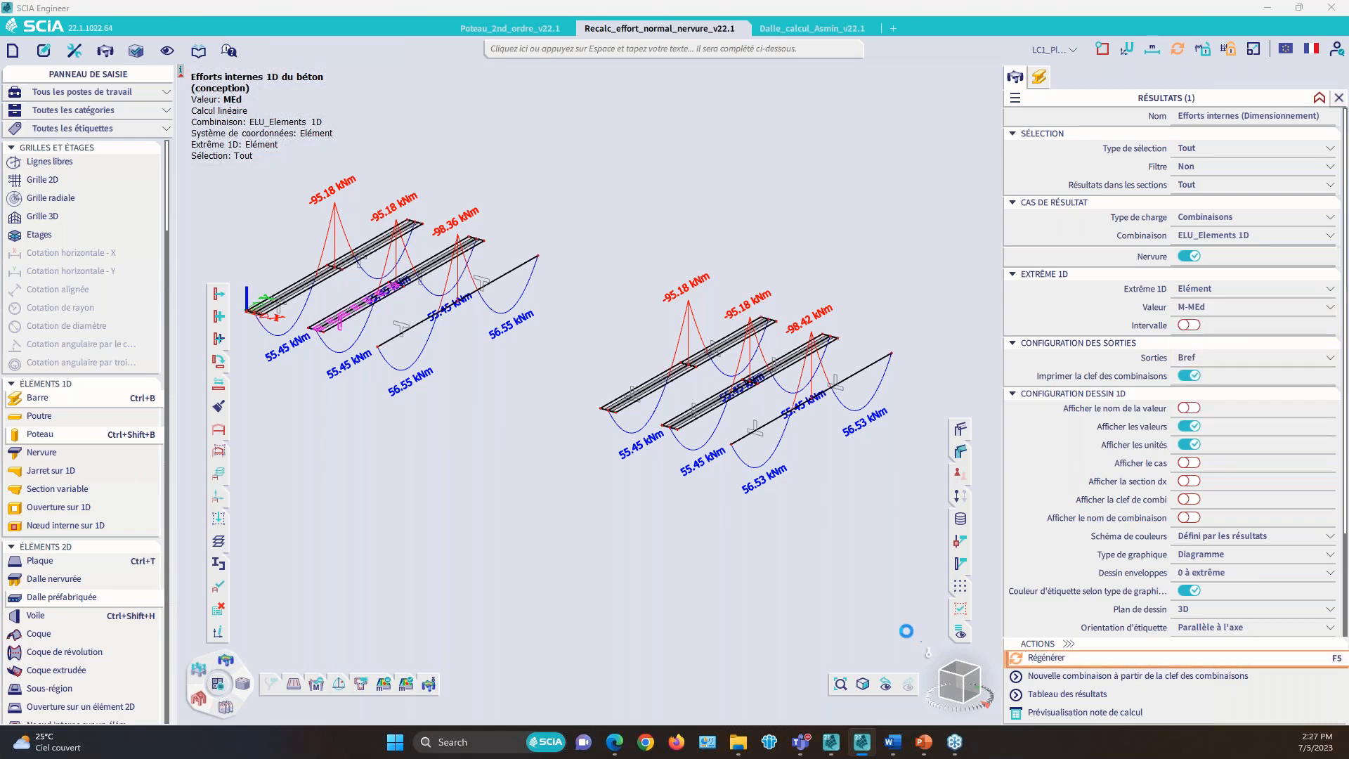
drag(958, 675, 975, 677)
middle_drag(306, 386, 323, 405)
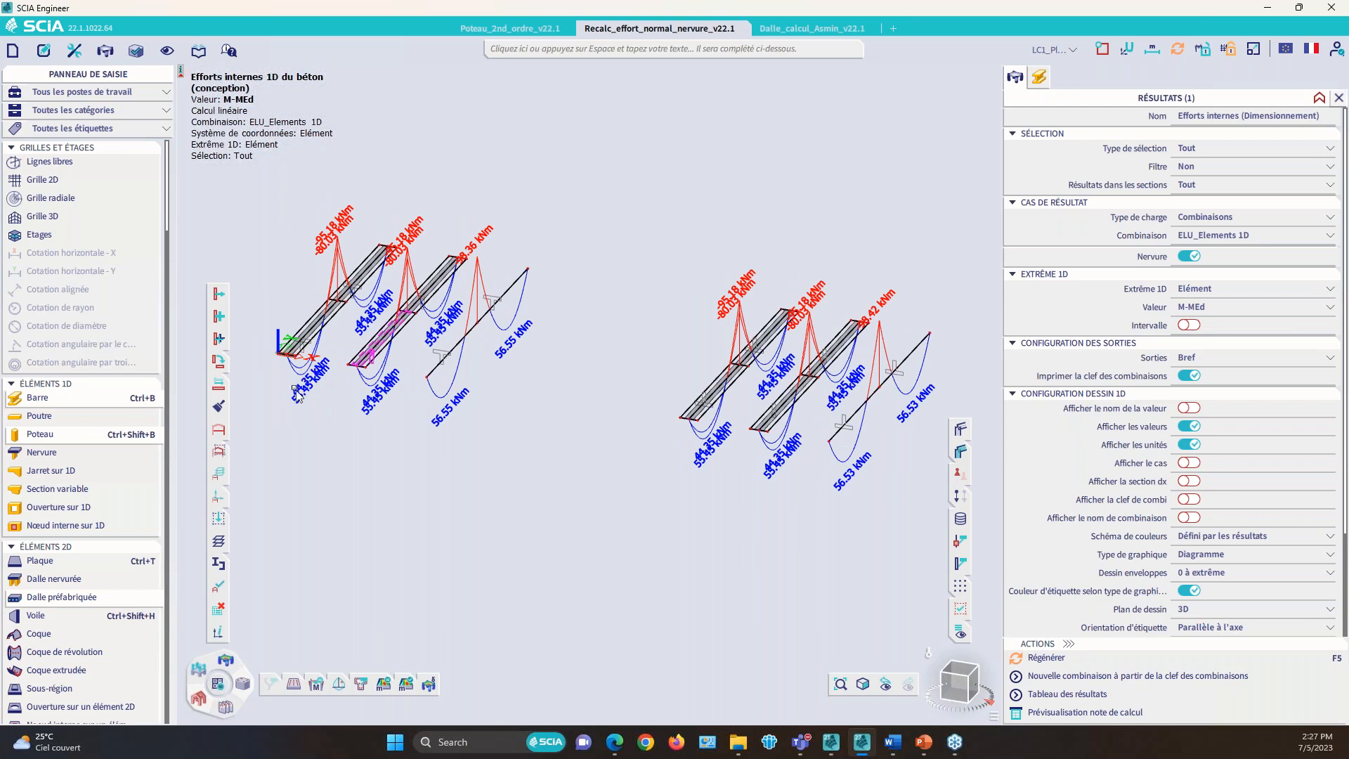
scroll(333, 248, up, 3)
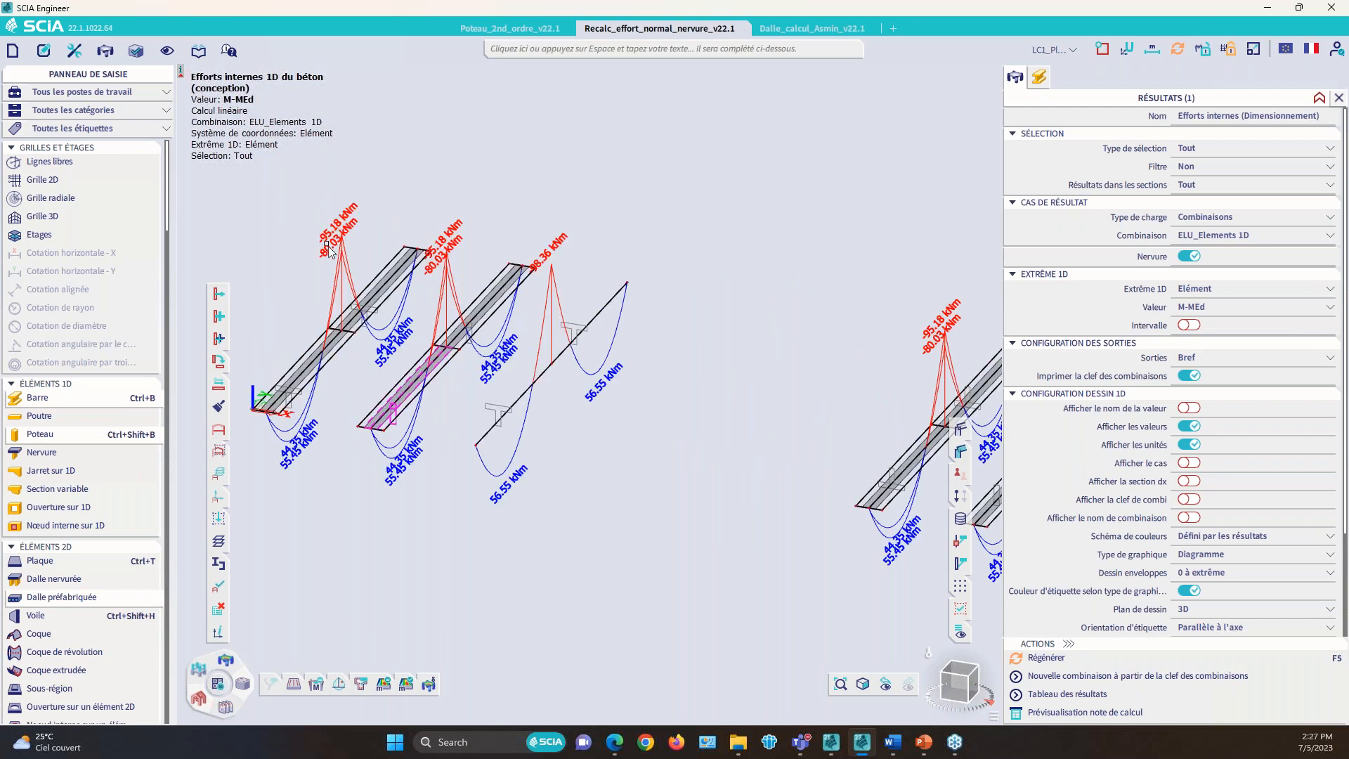
scroll(322, 284, down, 3)
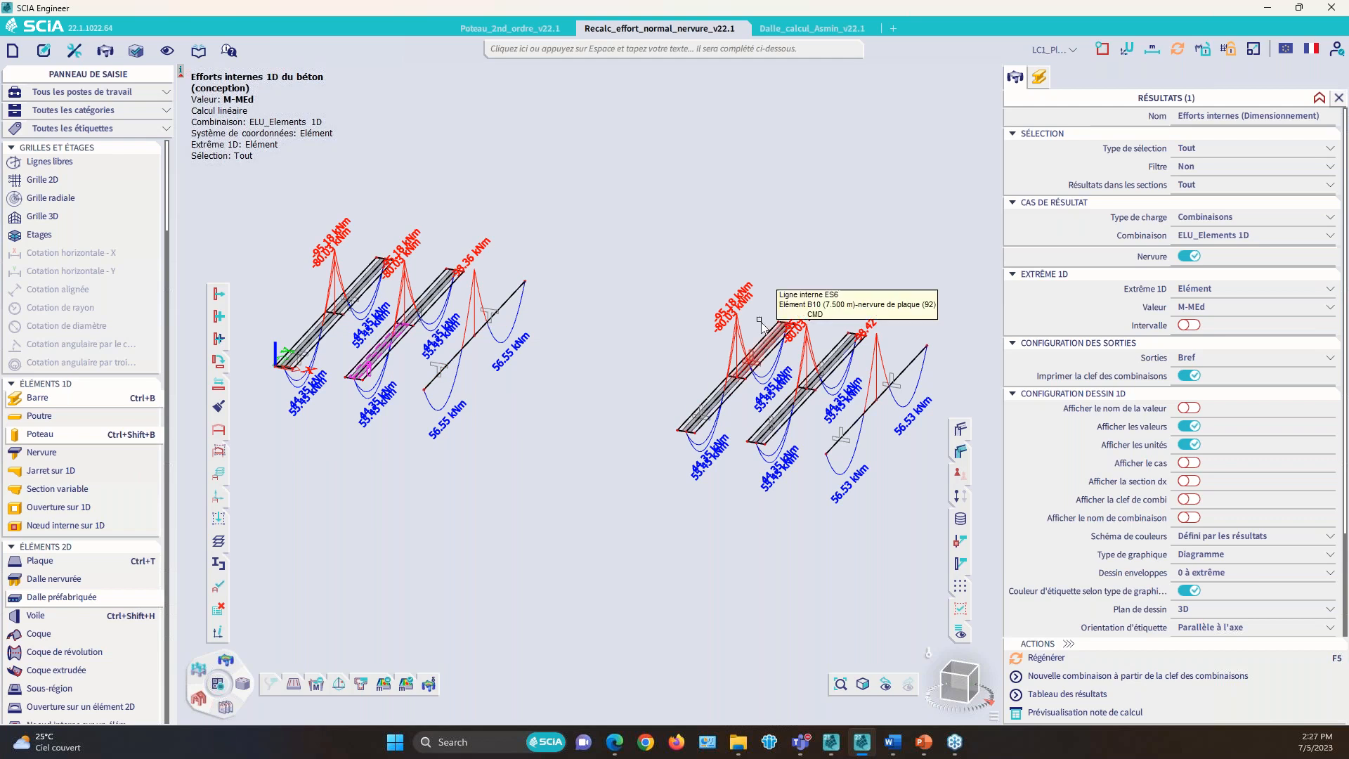
middle_drag(802, 258, 786, 247)
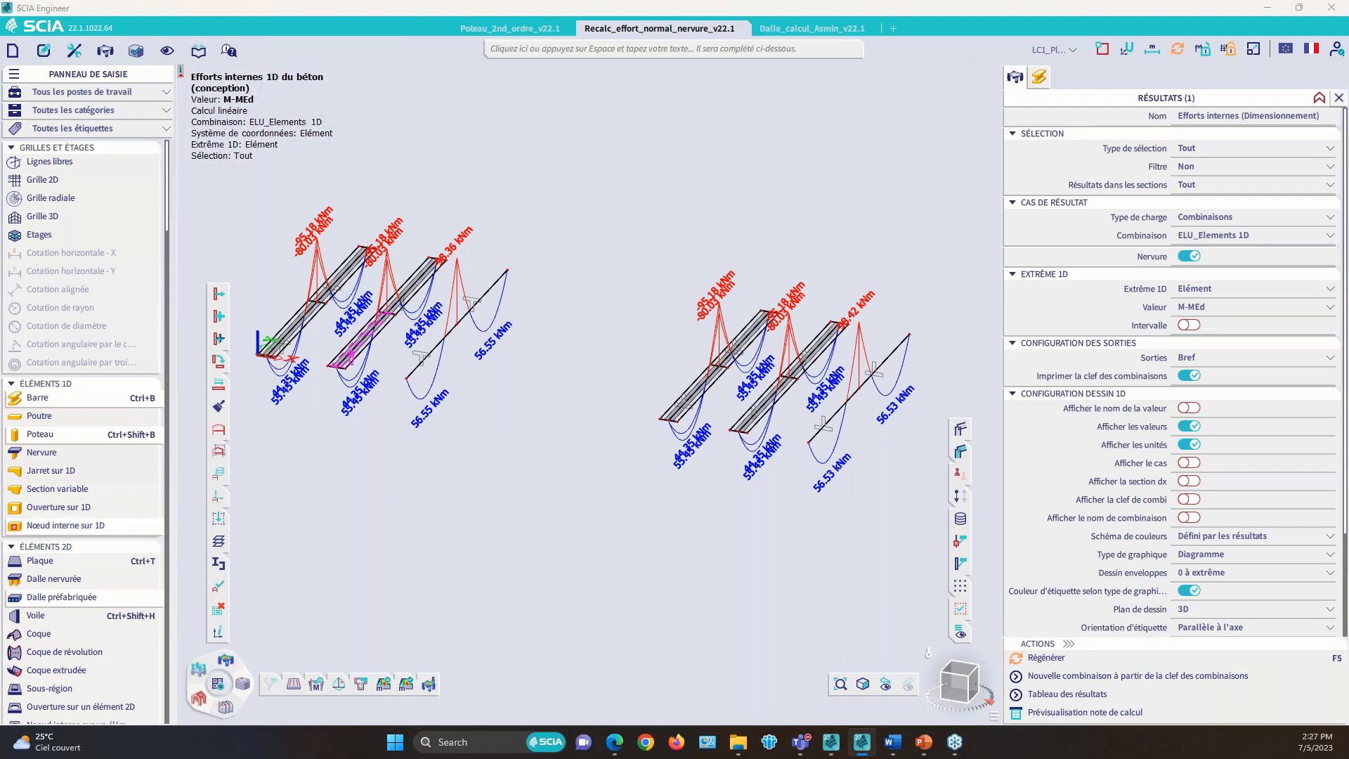
Step: Switch to the PowerPoint presentation and show slide 11 on the minimum reinforcement of 2D slabs
key(alt+Tab)
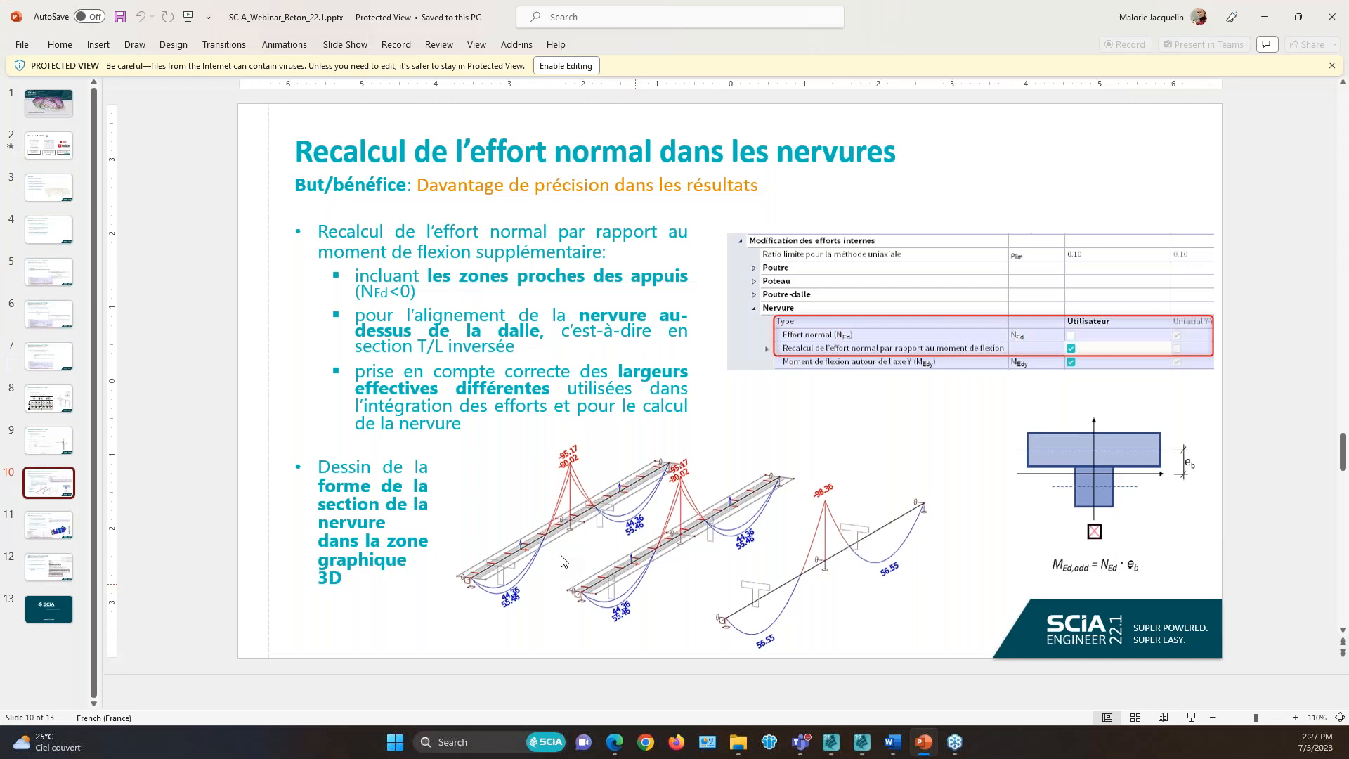
click(51, 524)
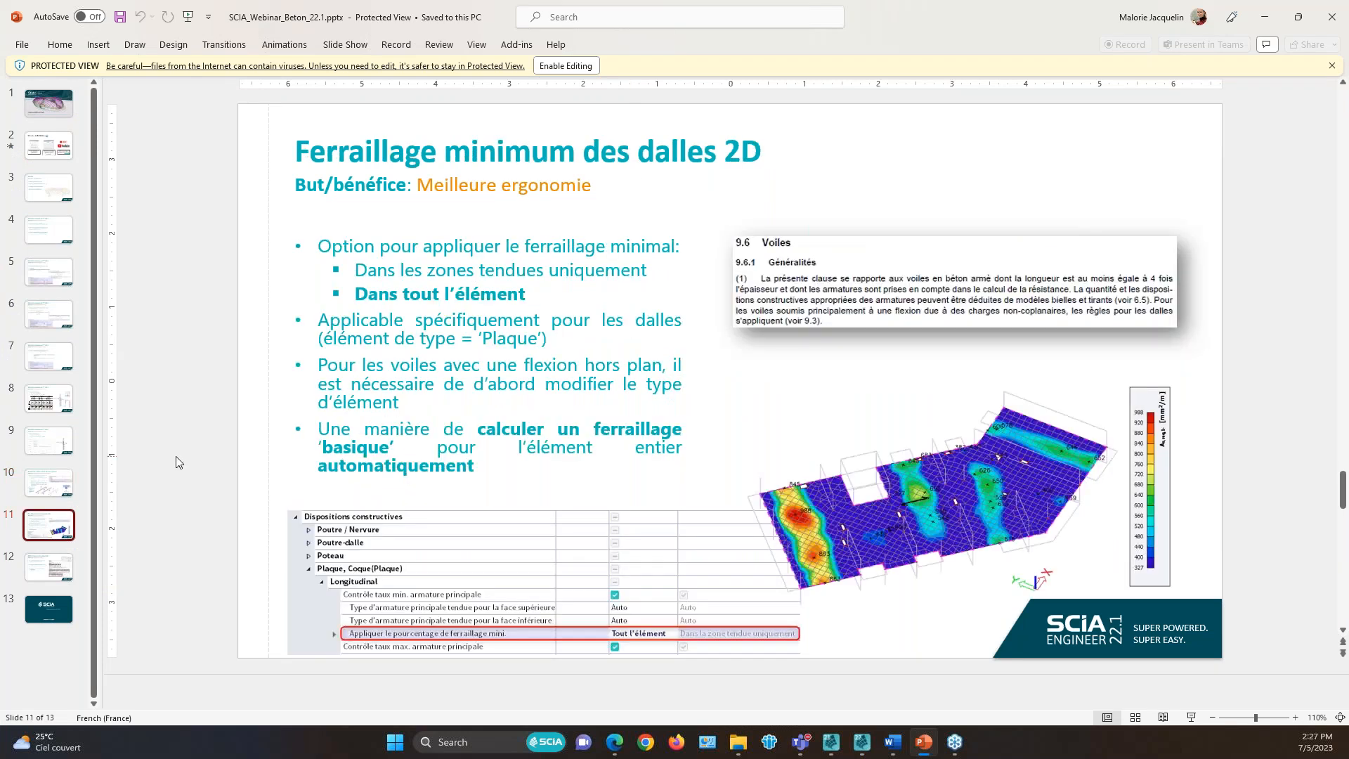
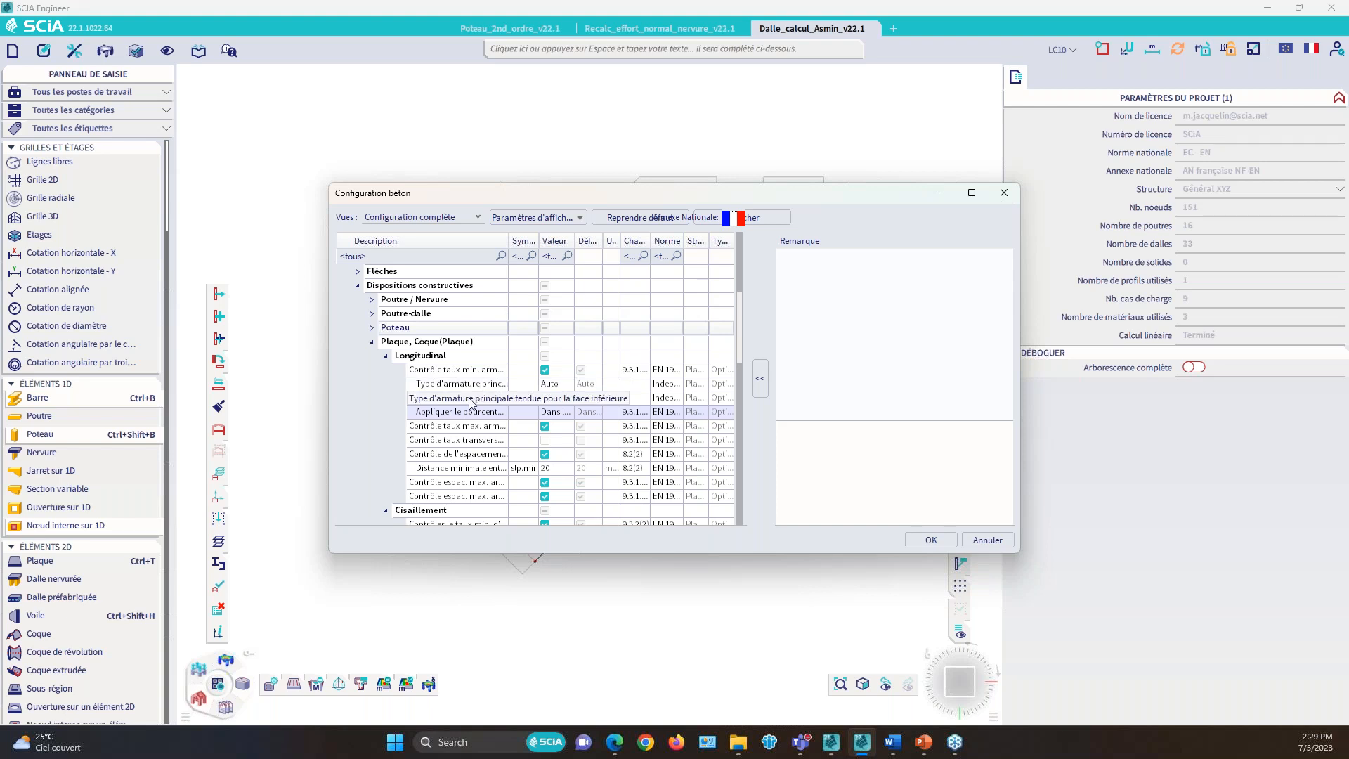
Step: Review the remarks and options for plate minimum longitudinal reinforcement in the concrete configuration, and close it without saving
click(476, 387)
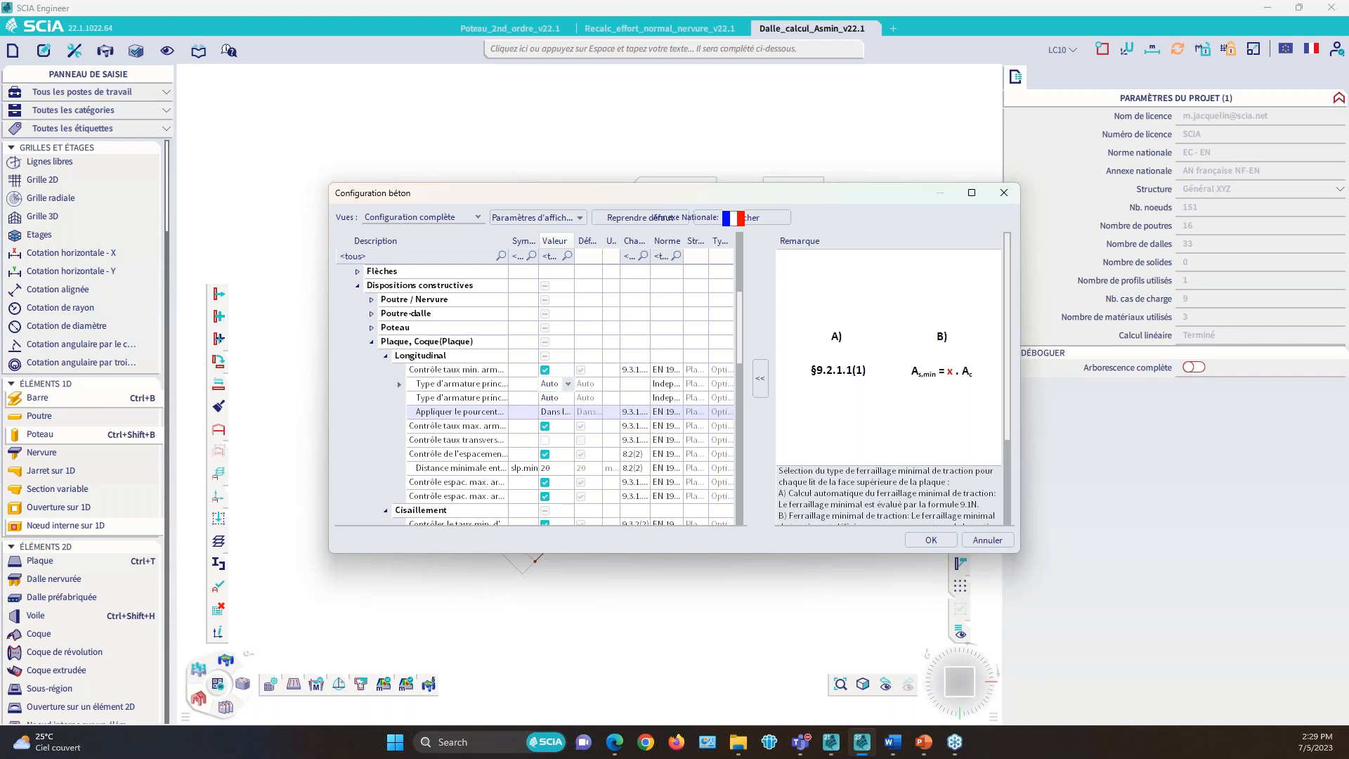
click(475, 418)
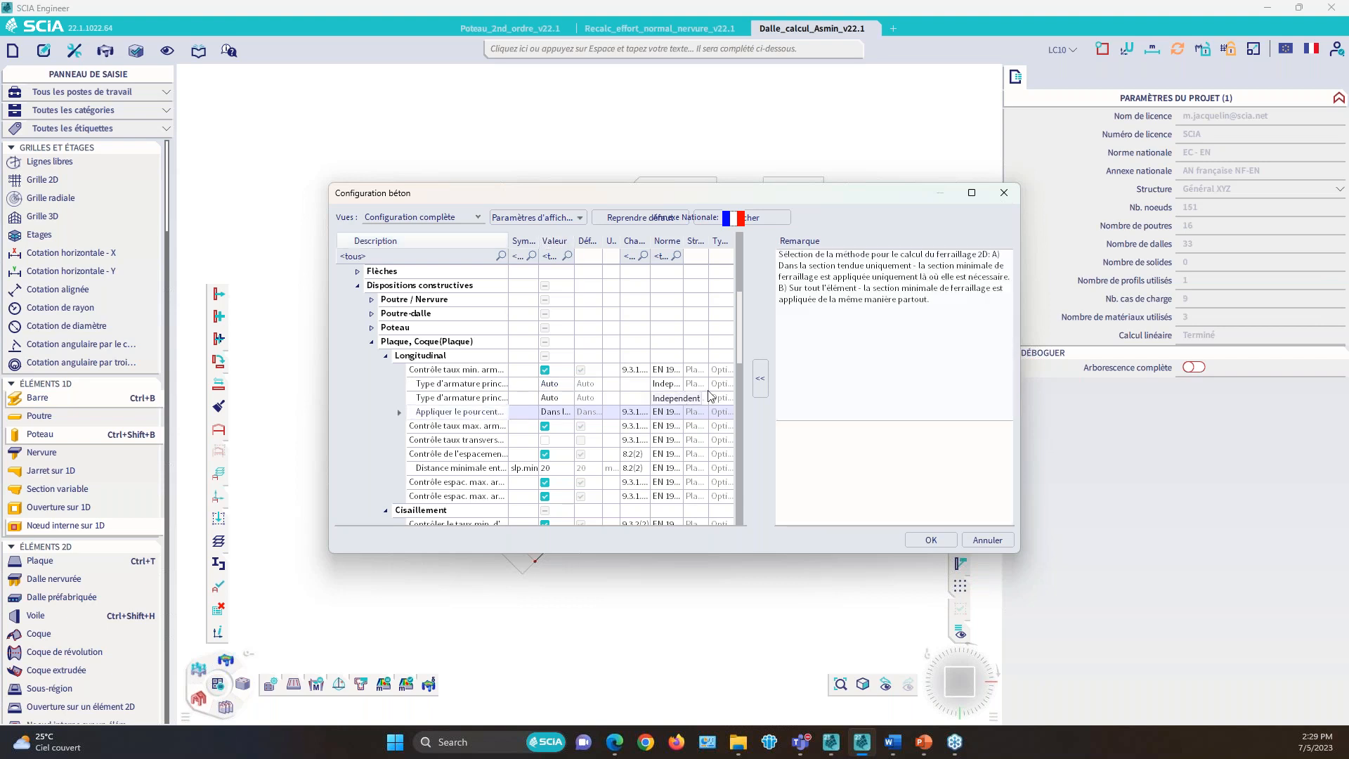
click(763, 386)
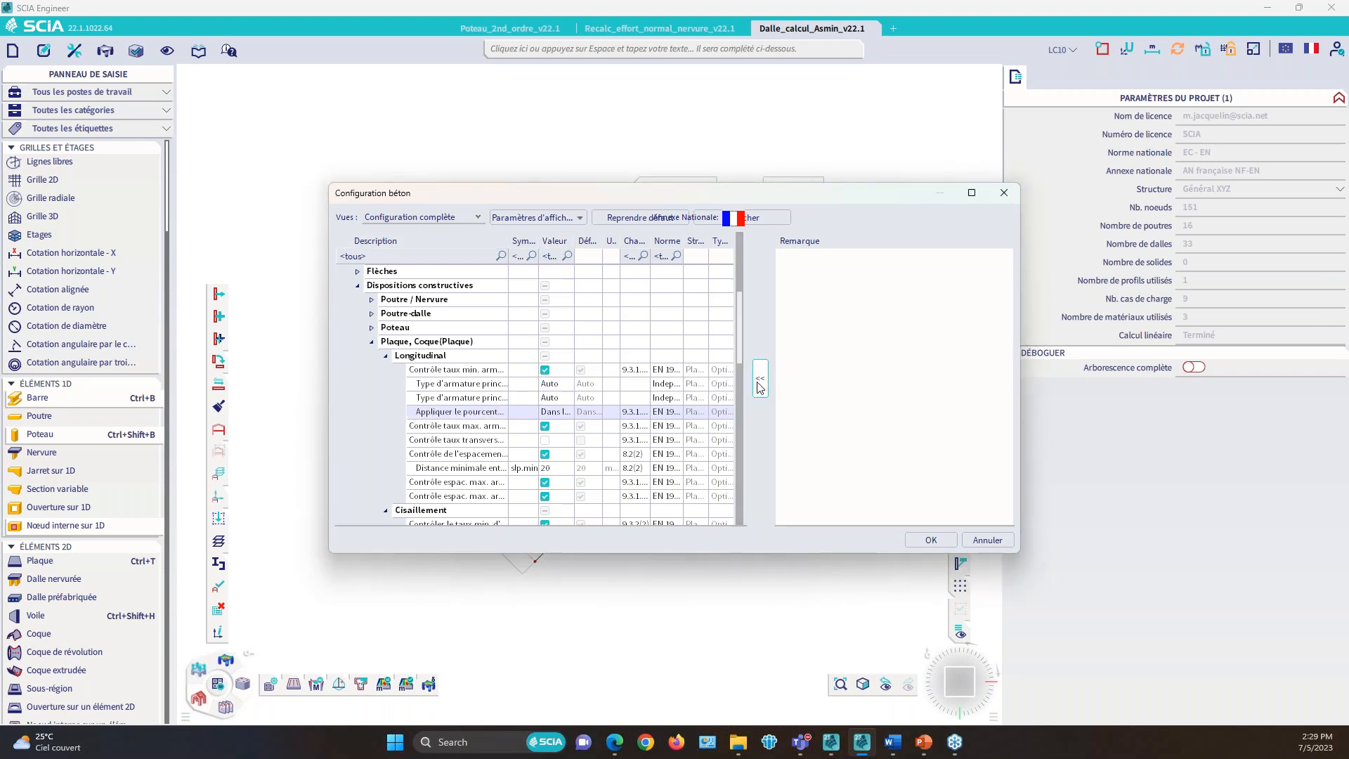
click(763, 386)
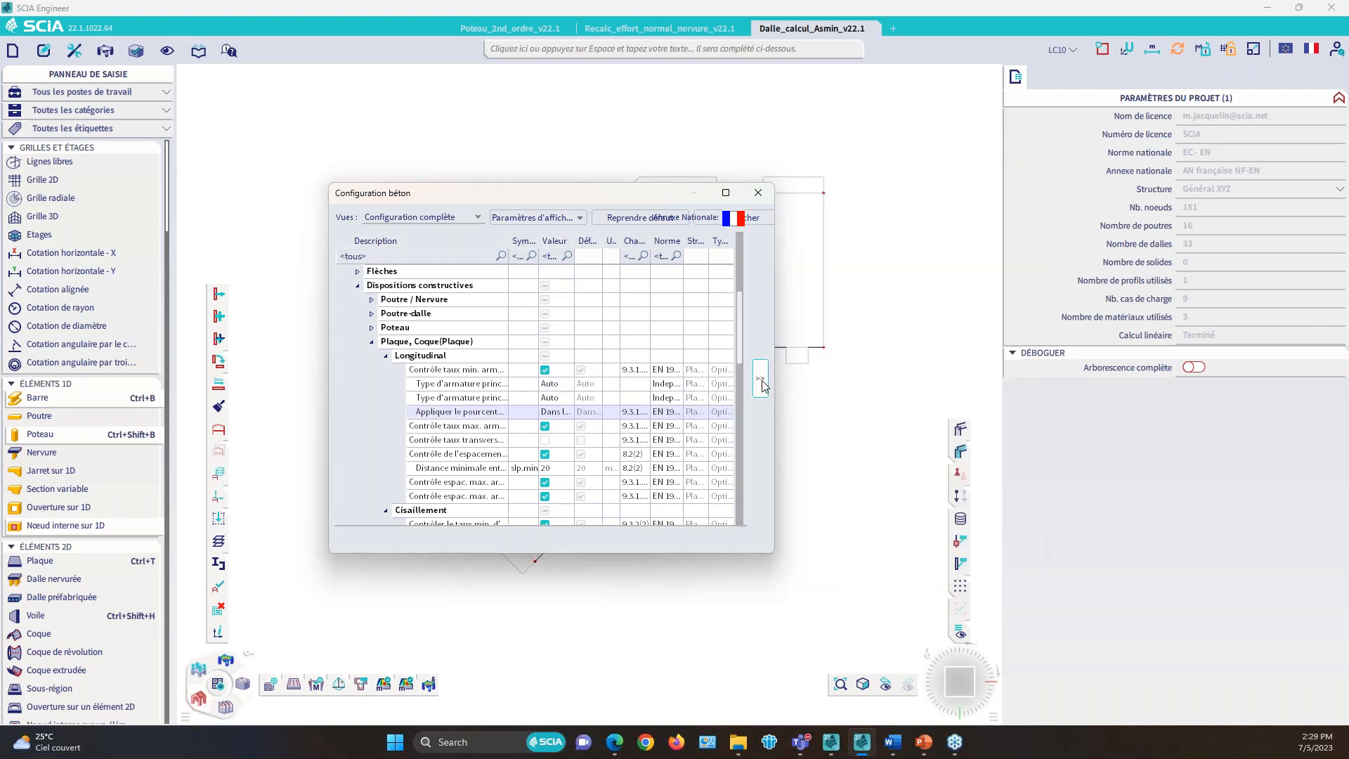
click(566, 413)
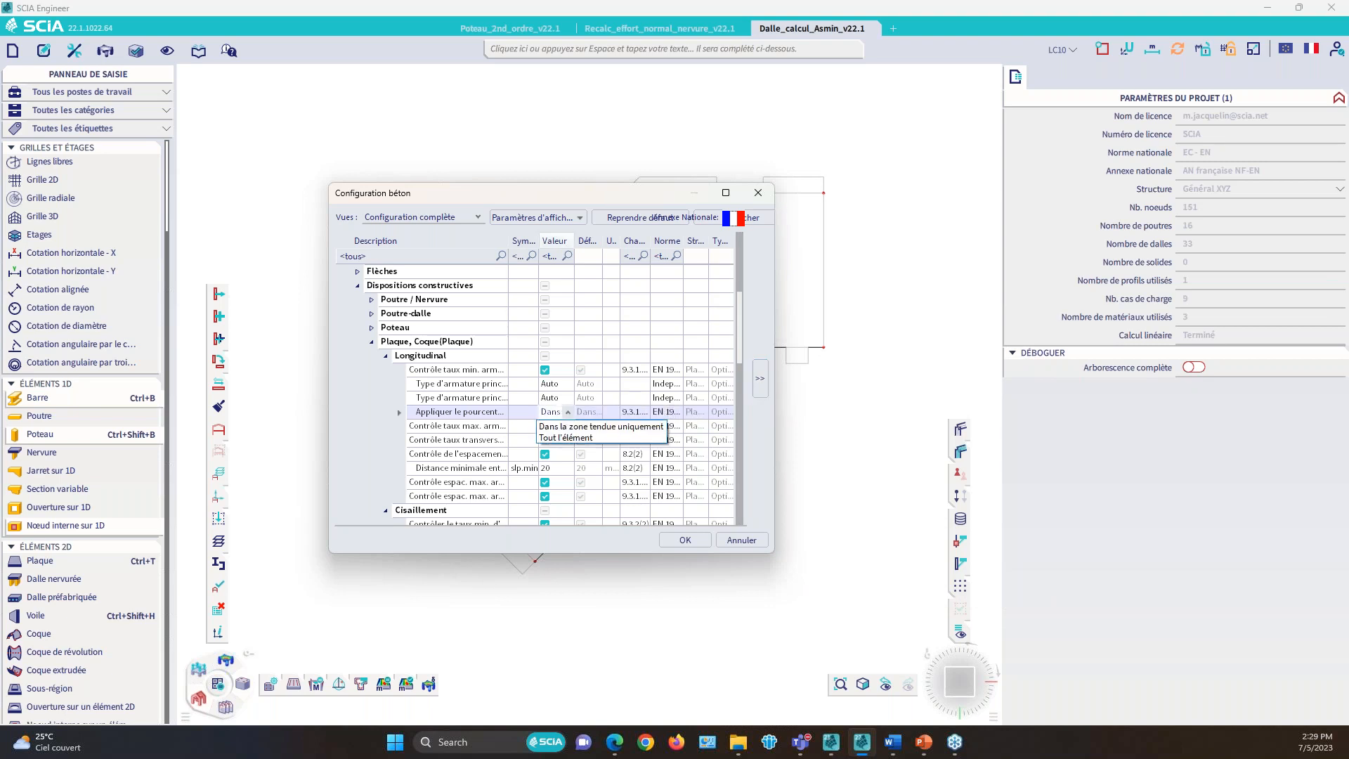
click(579, 427)
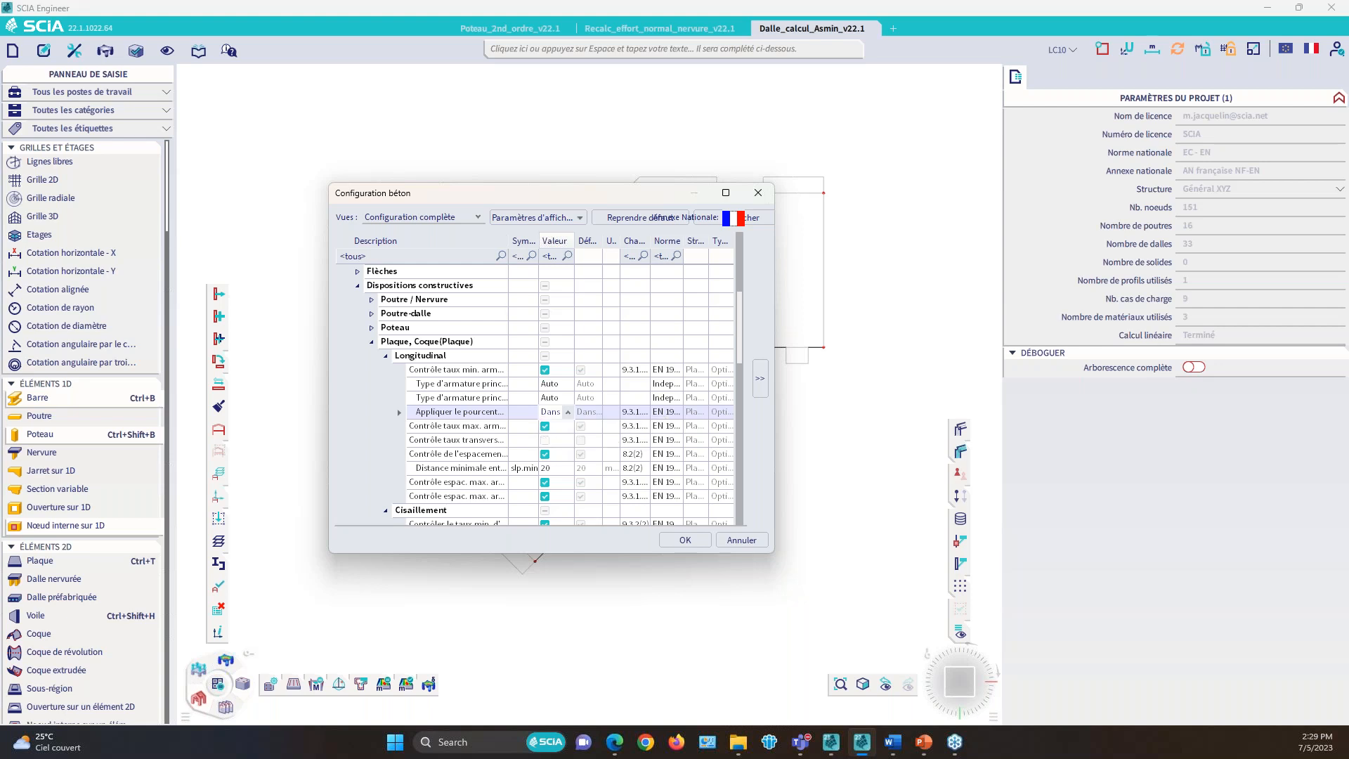
click(740, 541)
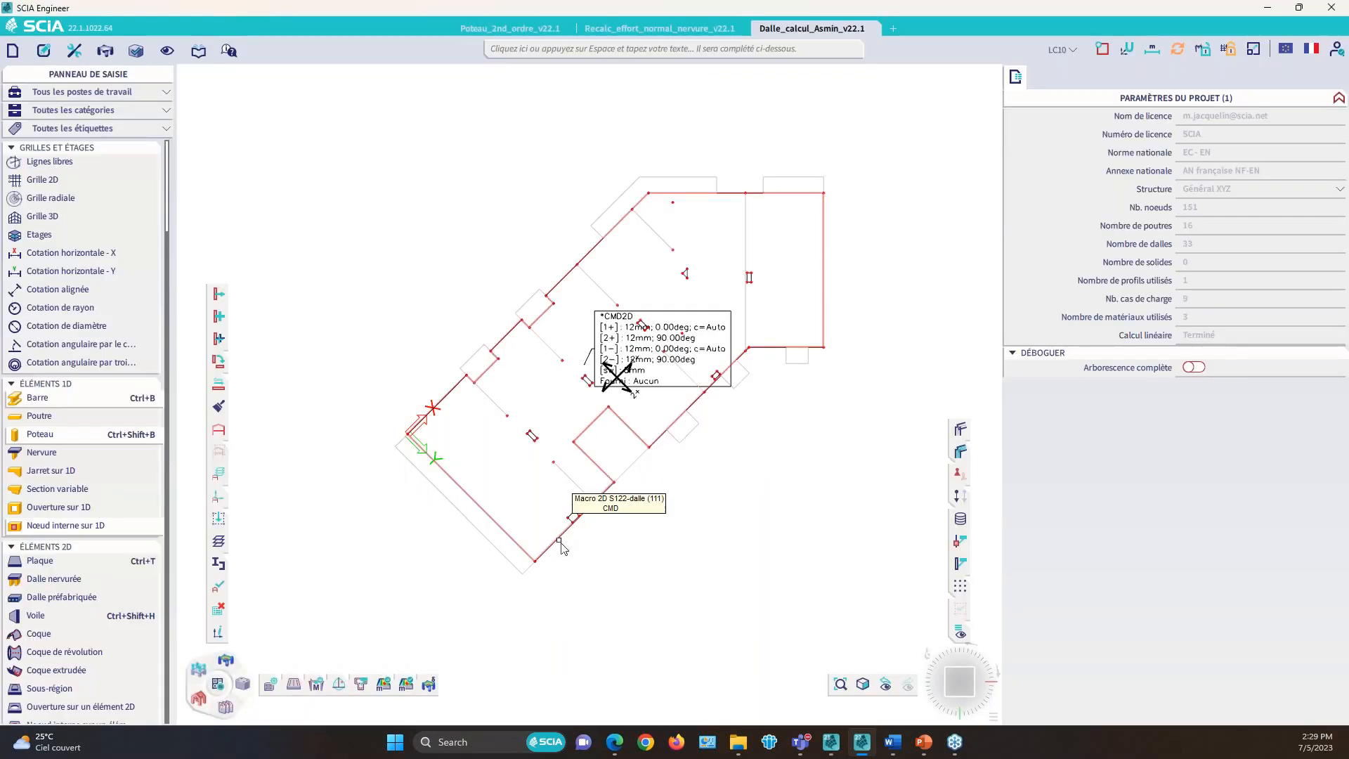
Step: Examine the minimum reinforcement percentage option in slab S122's 2D concrete data, keeping "Dans la zone tendue uniquement", and deselect the slab
click(562, 543)
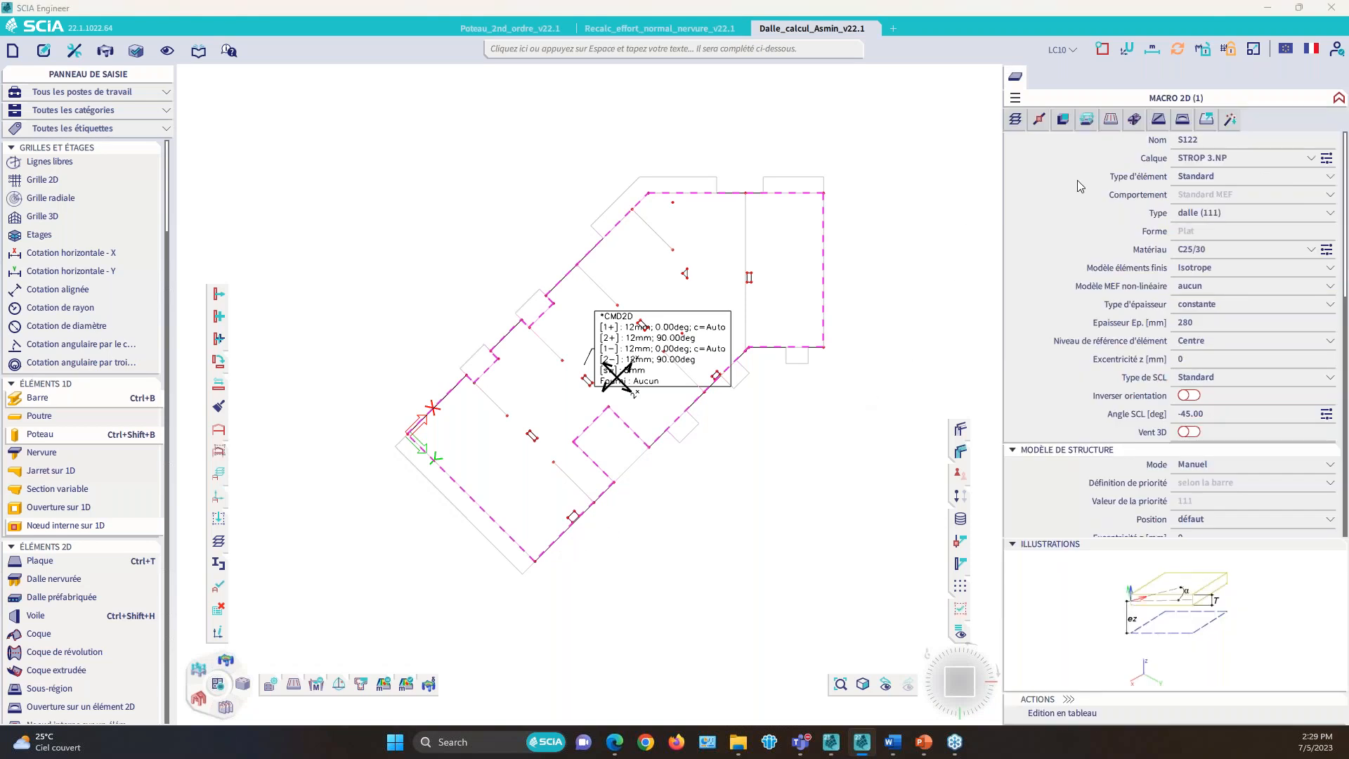
click(1205, 119)
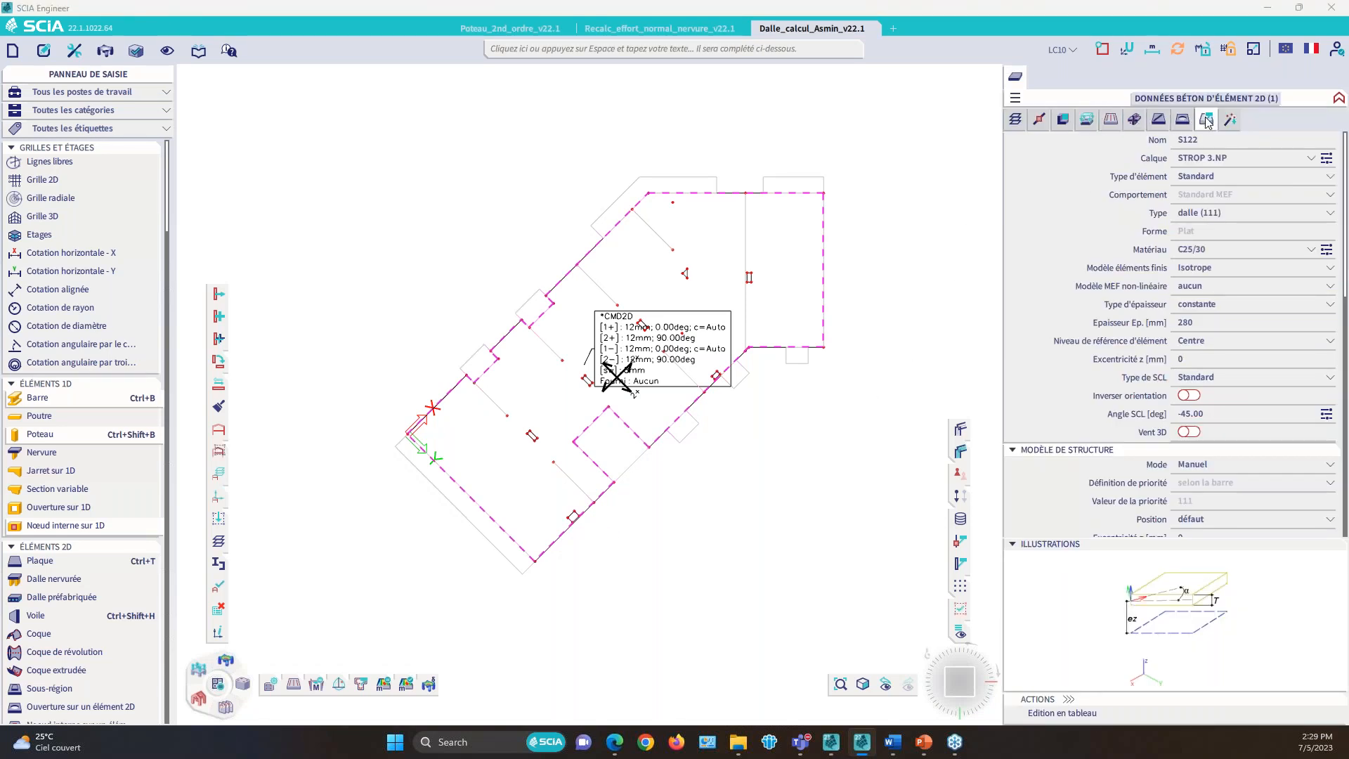
click(1207, 121)
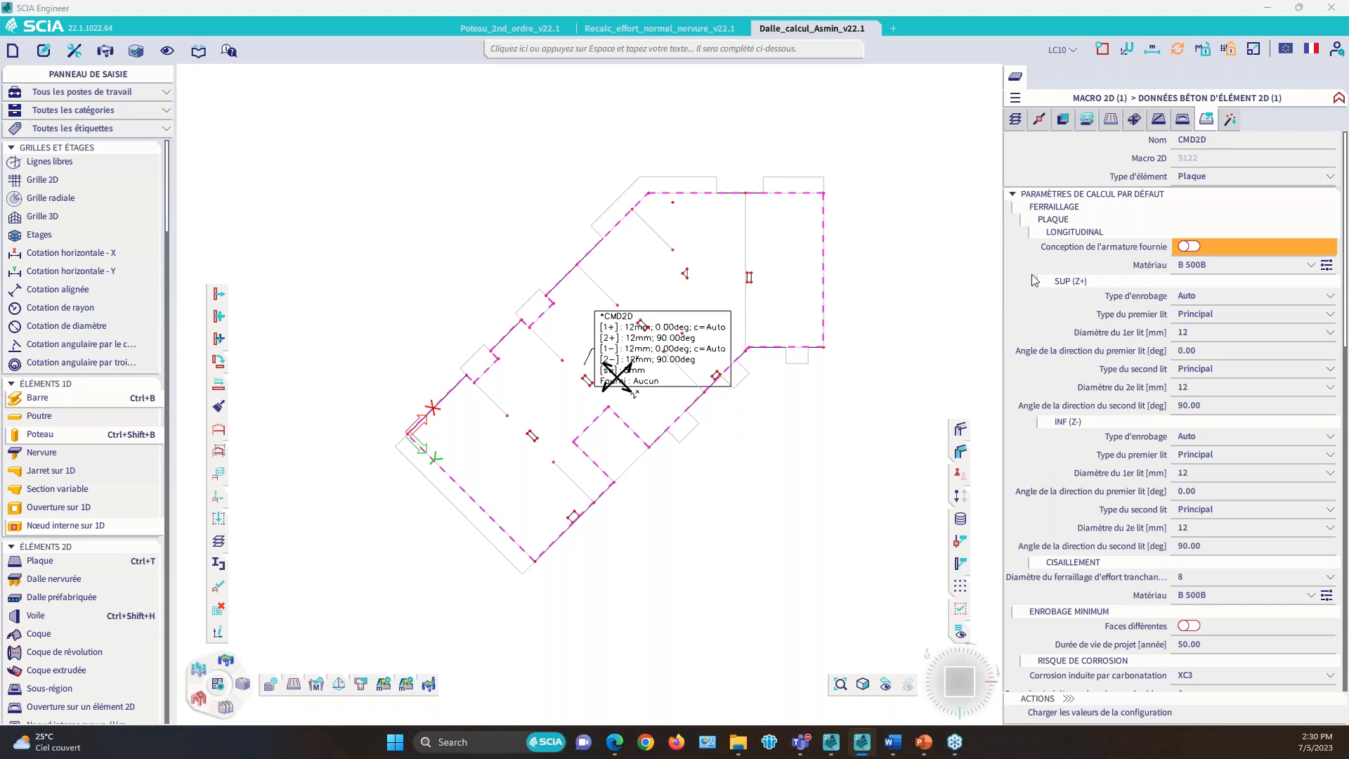
click(1016, 195)
scroll(1099, 606, down, 10)
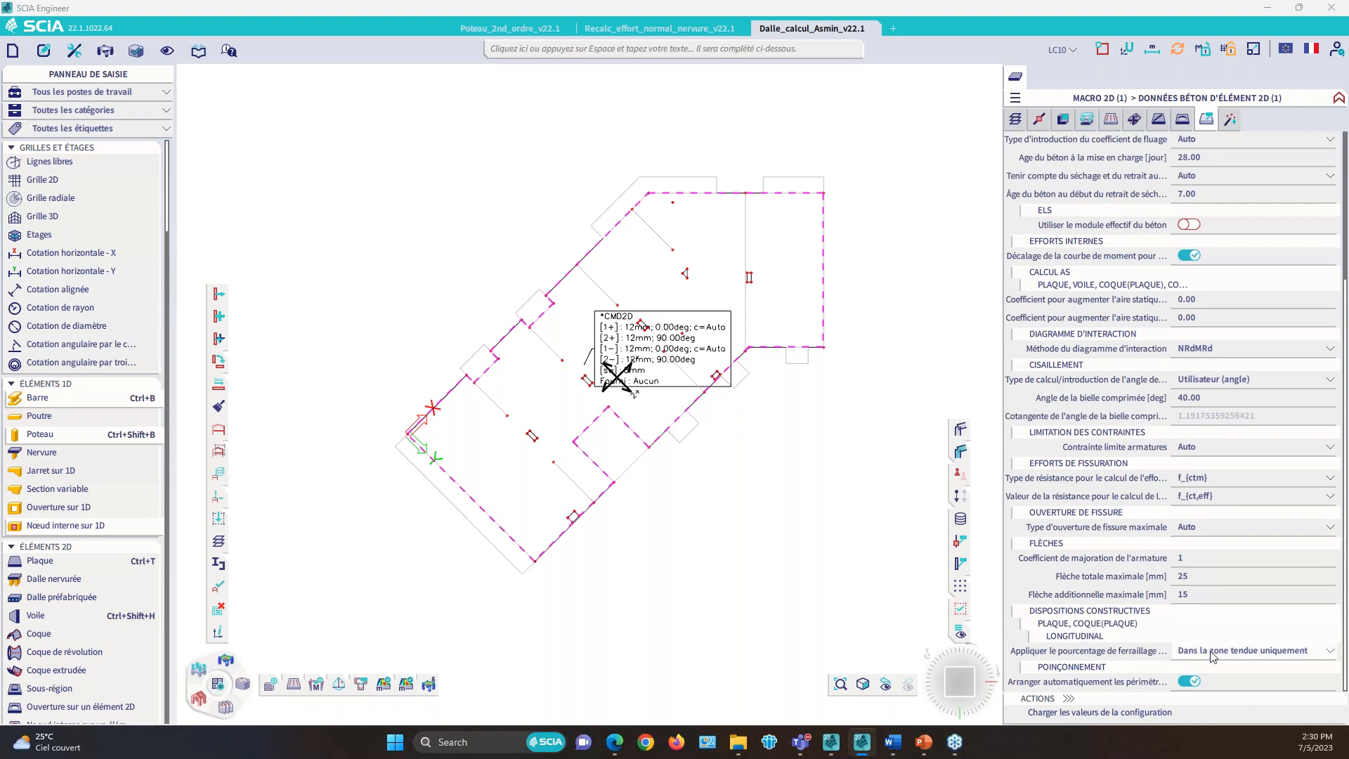
click(1243, 652)
click(1240, 668)
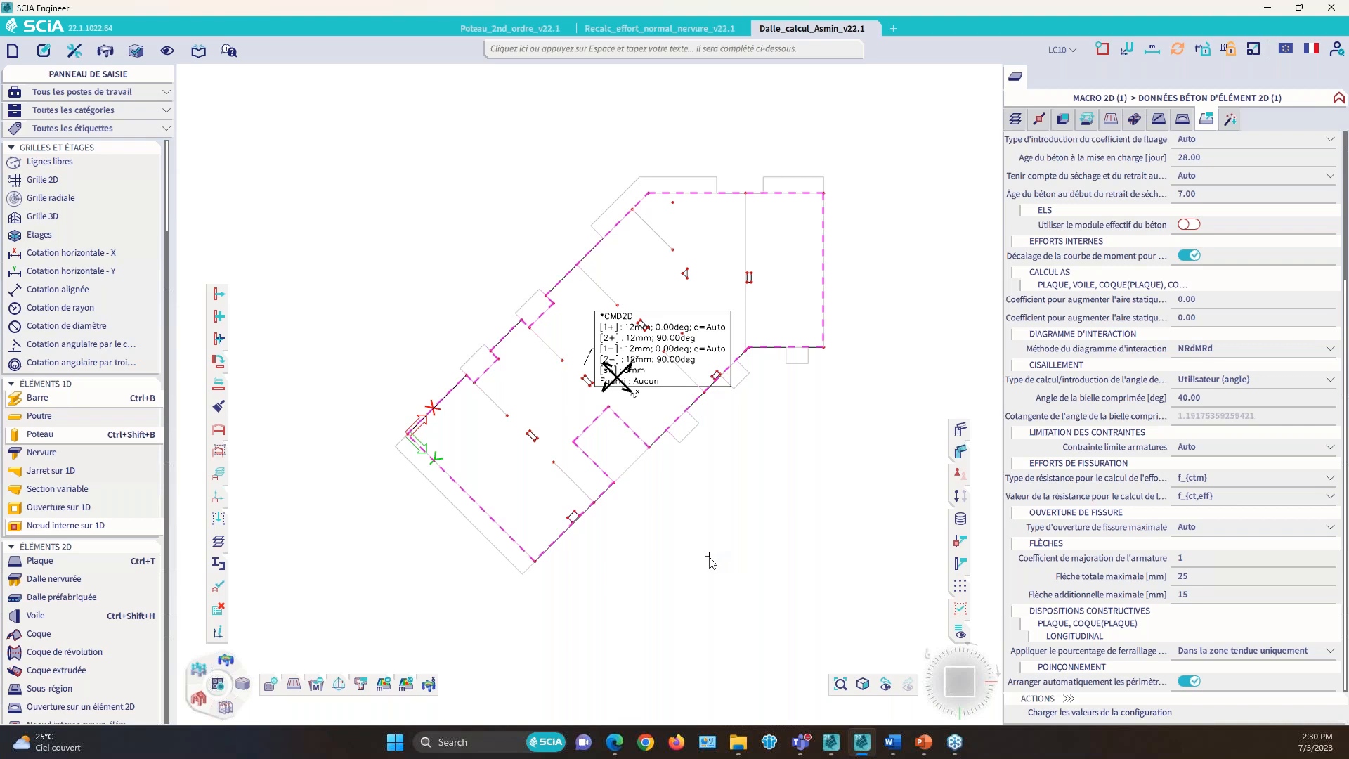
key(Escape)
Step: Run the 2D reinforcement design for combination ELU-Set B, displaying value type "Requis" with value As,req,1-
mouse_move(384, 683)
click(385, 640)
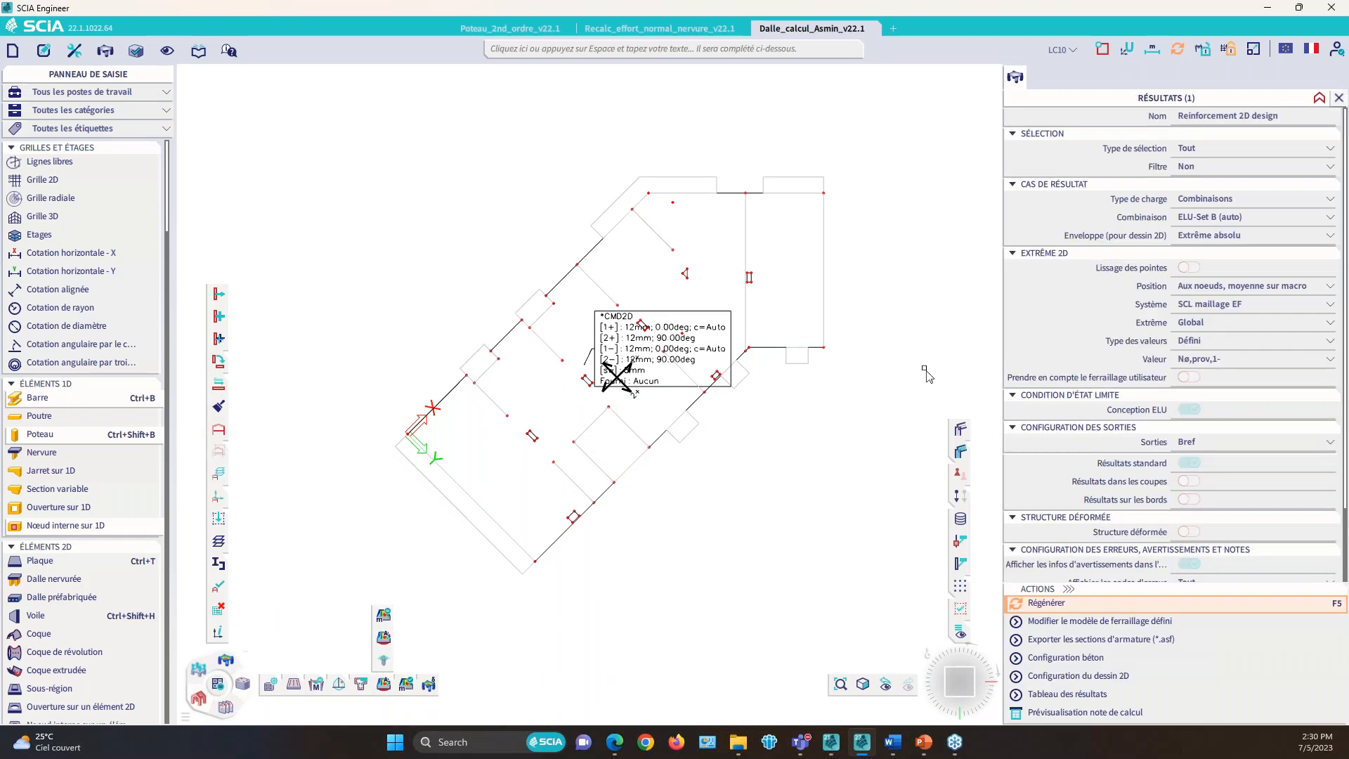
click(1207, 347)
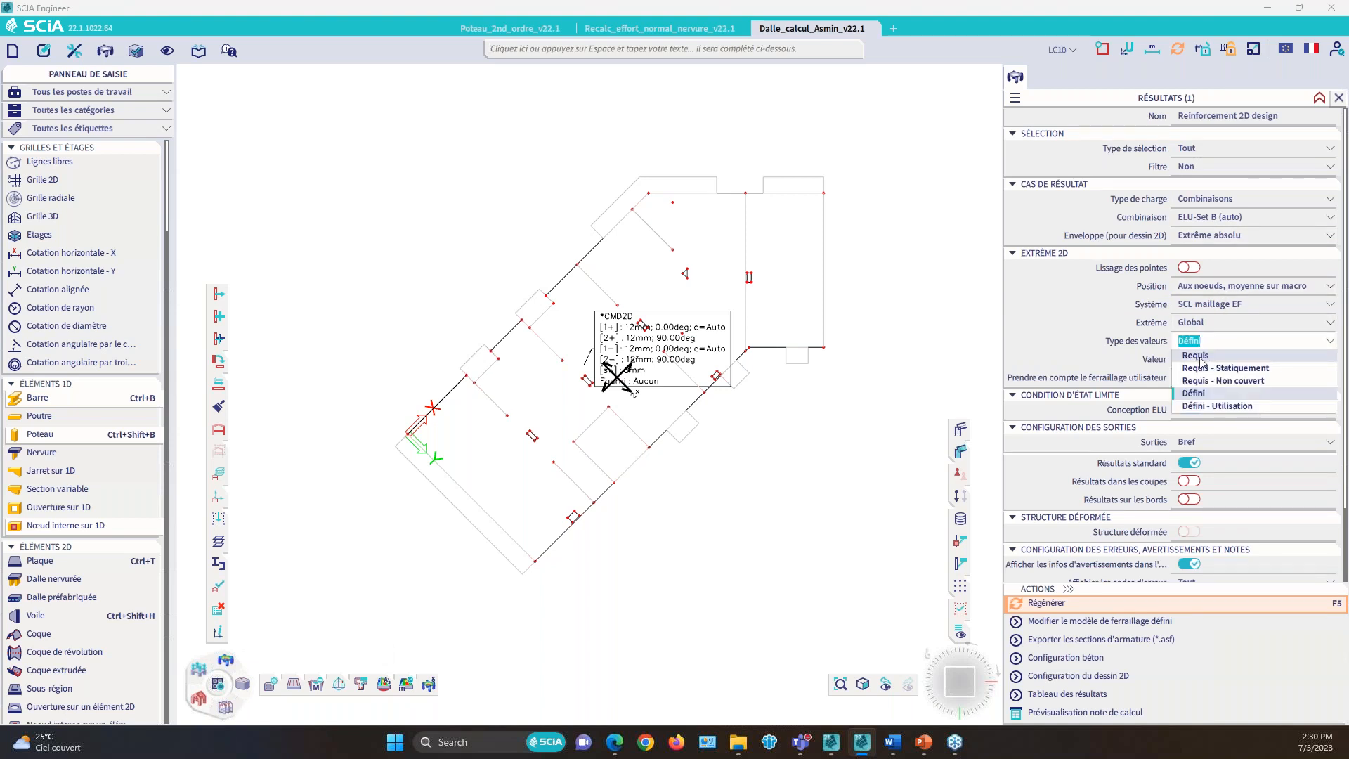
click(1197, 356)
click(1216, 359)
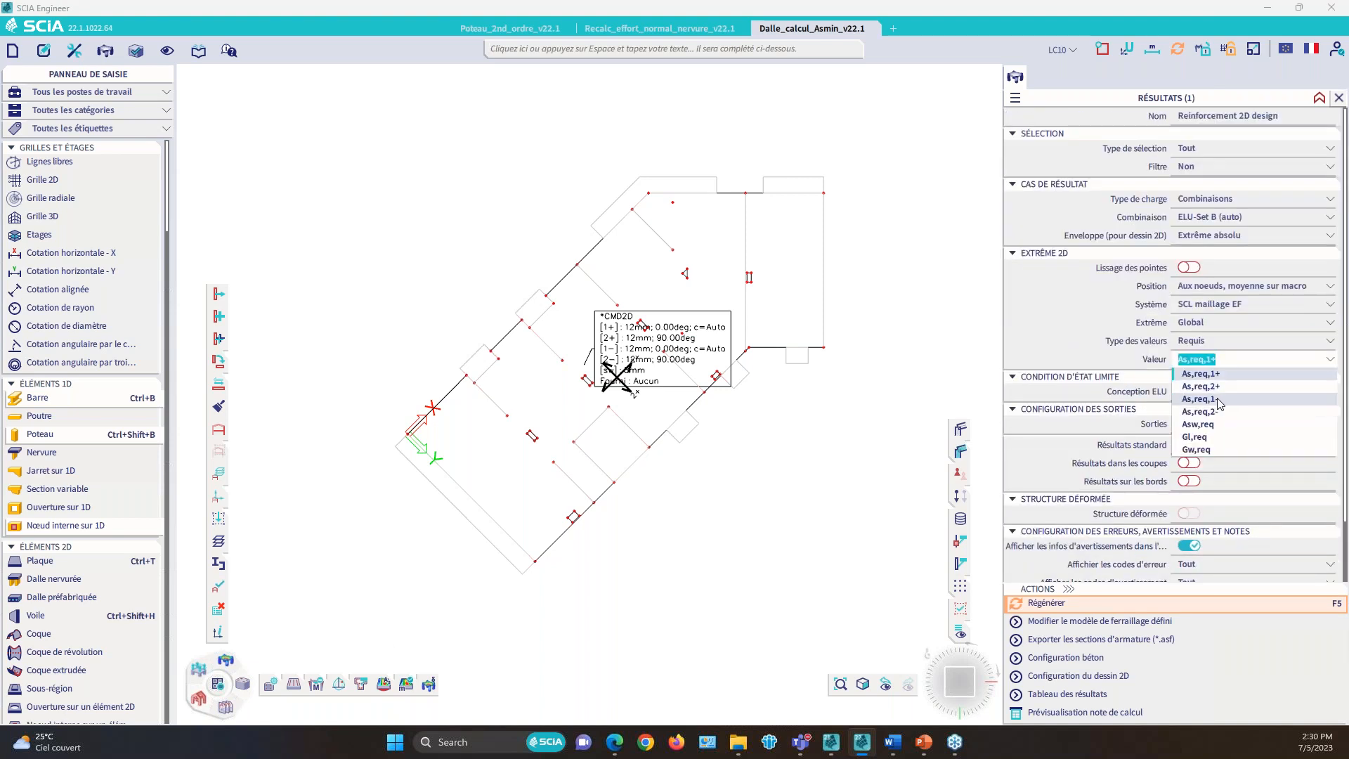
click(1219, 401)
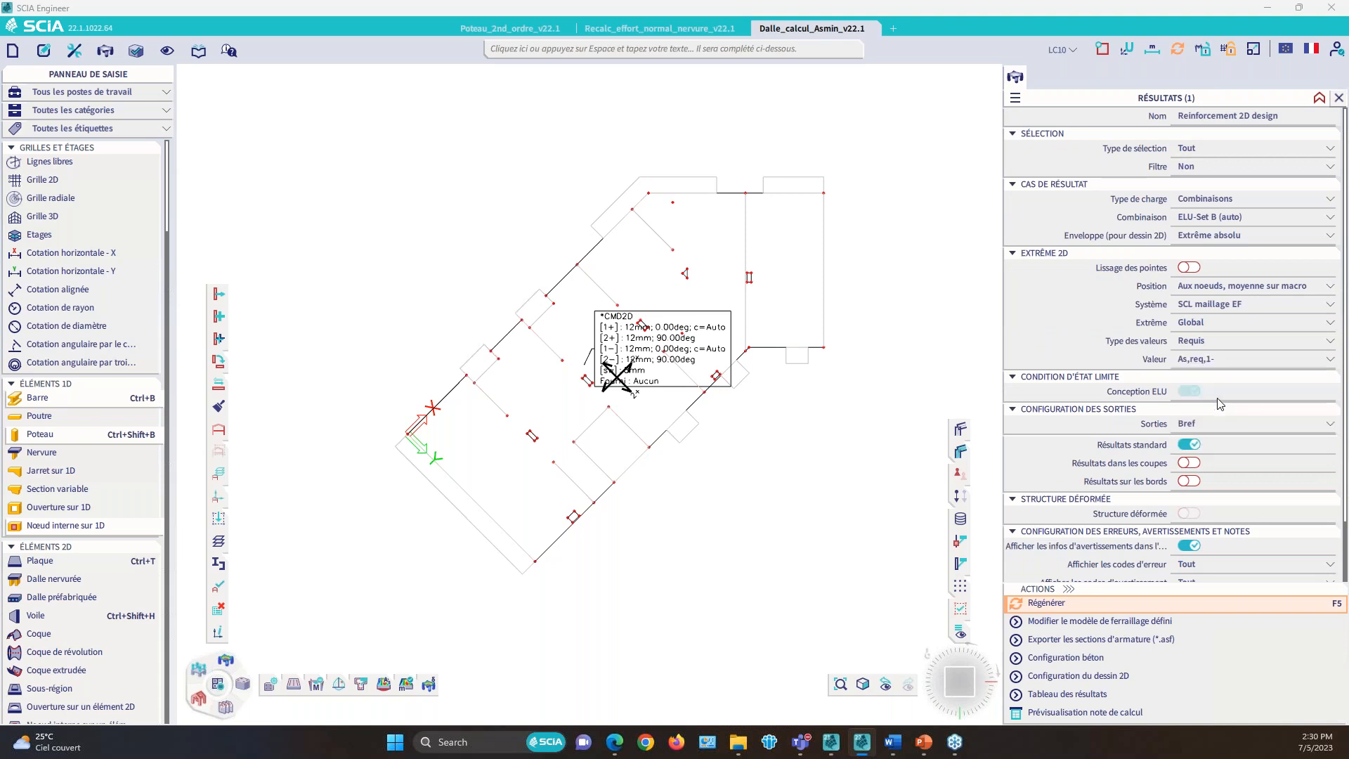
click(1047, 604)
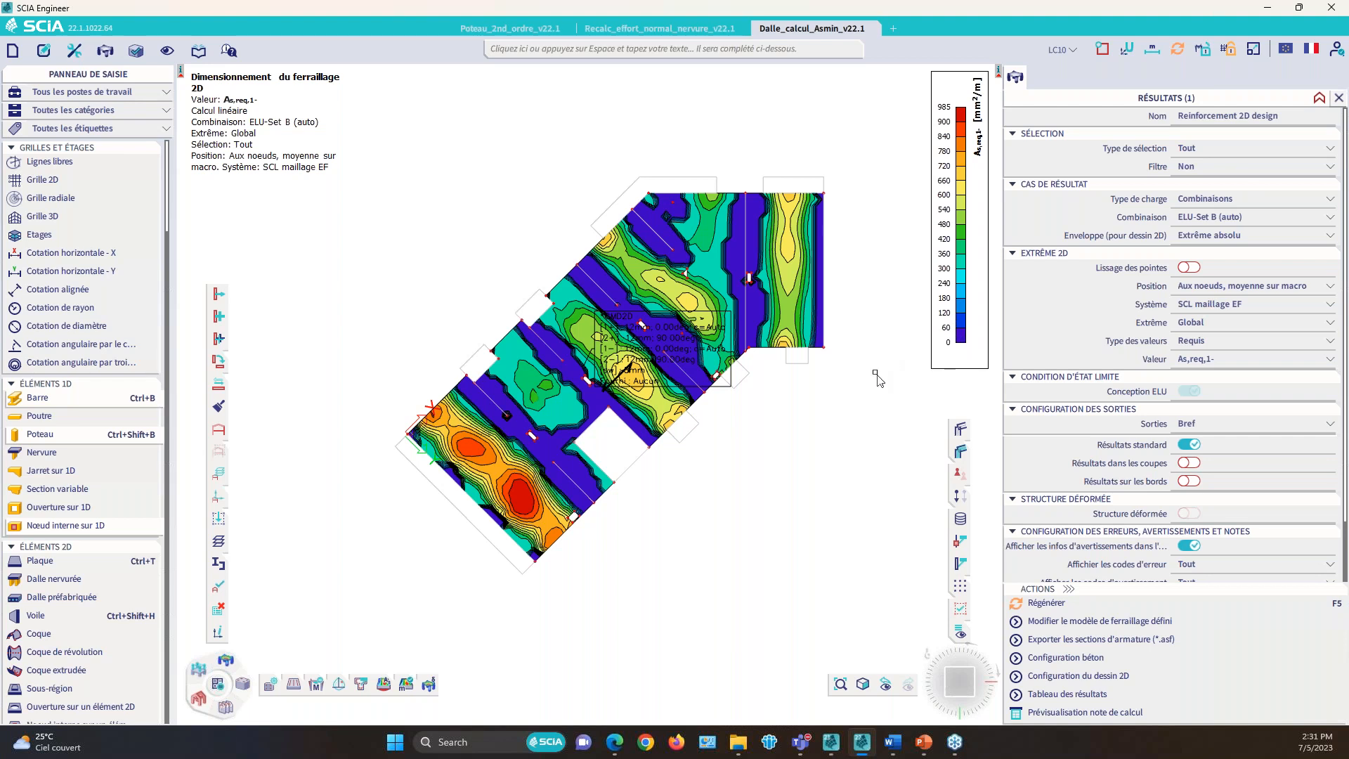
Step: Display the statically required 2D reinforcement, using value type "Requis - Statiquement" with value As,ult,1-
click(1221, 343)
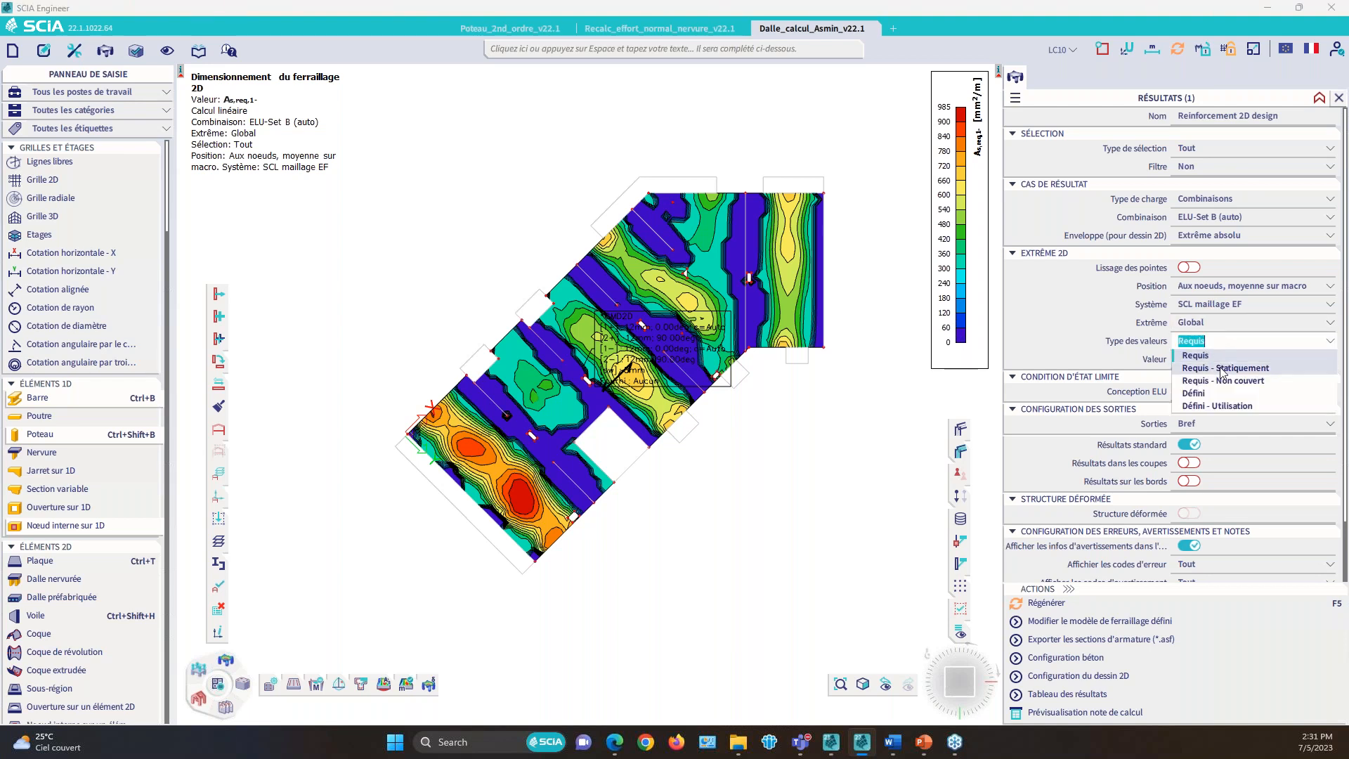
click(1200, 368)
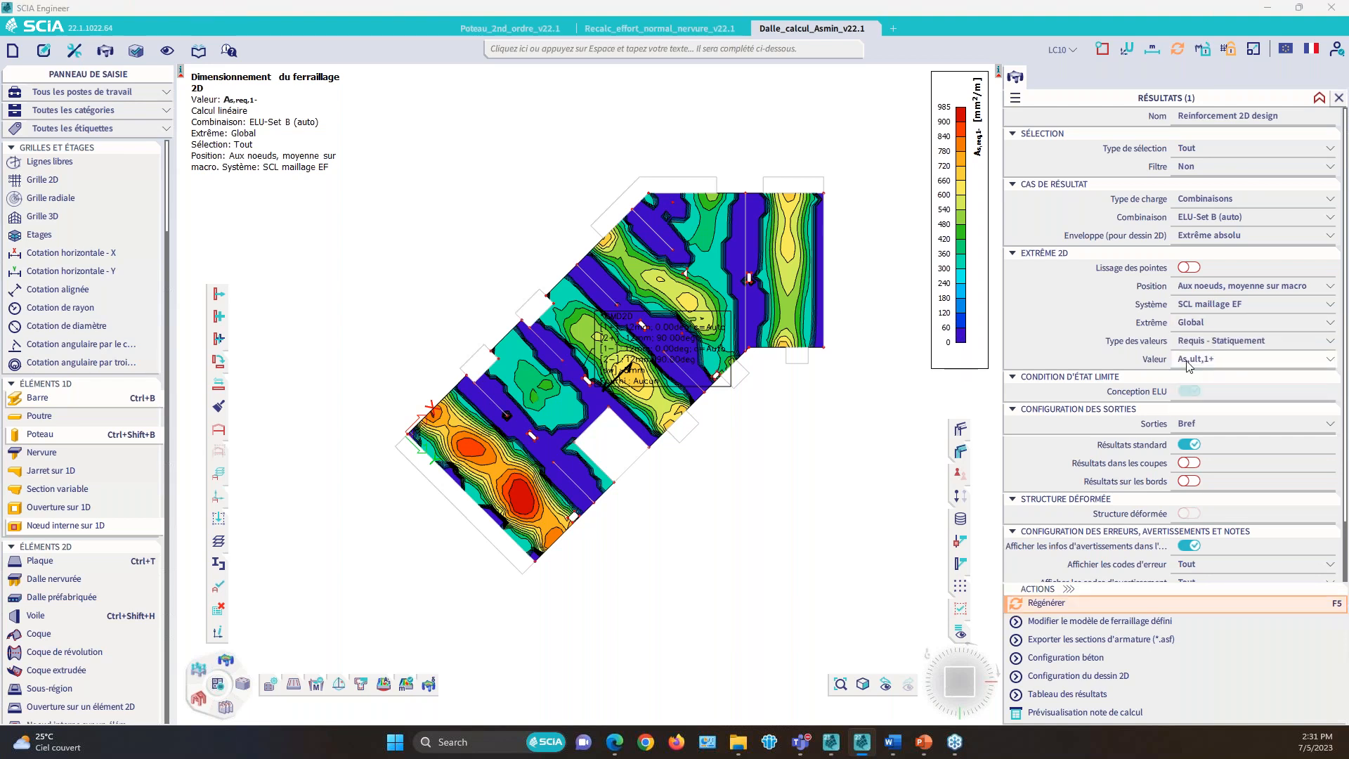
click(1225, 361)
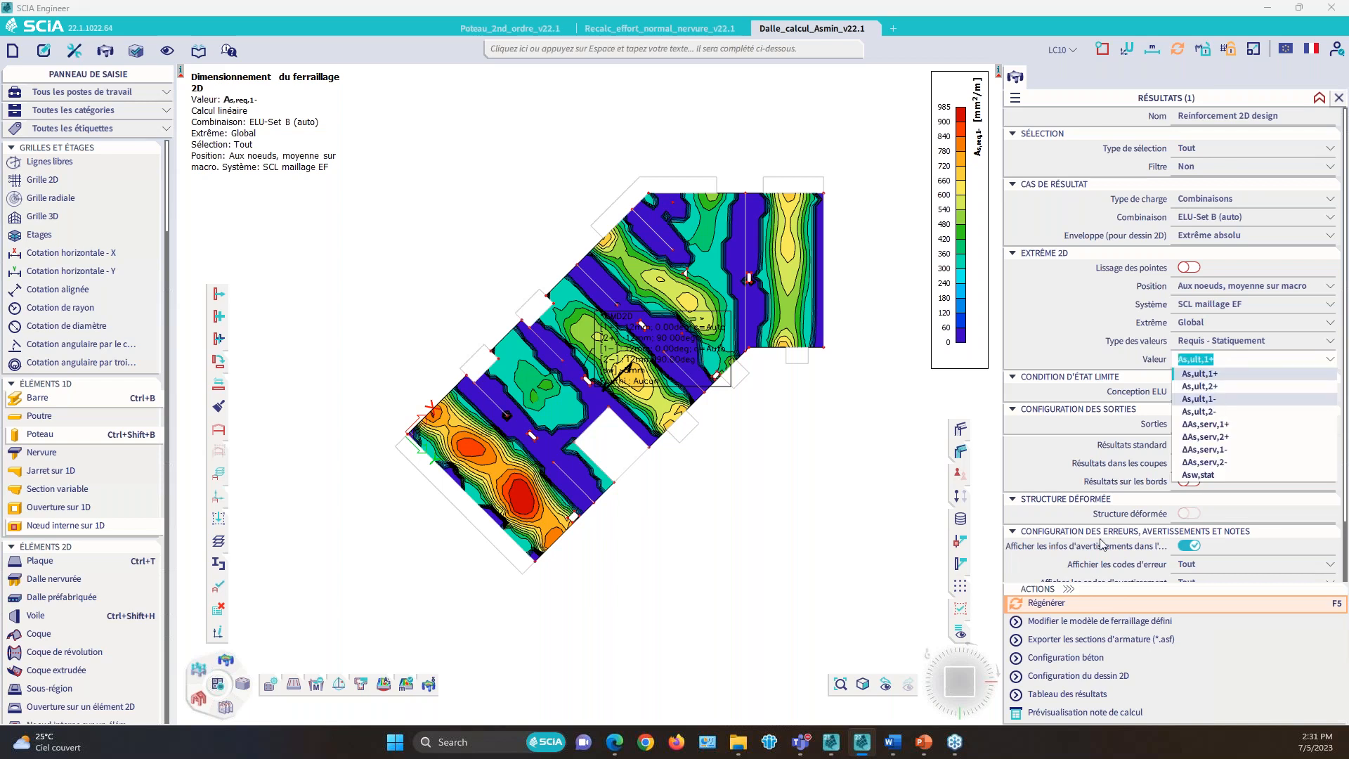
click(1047, 603)
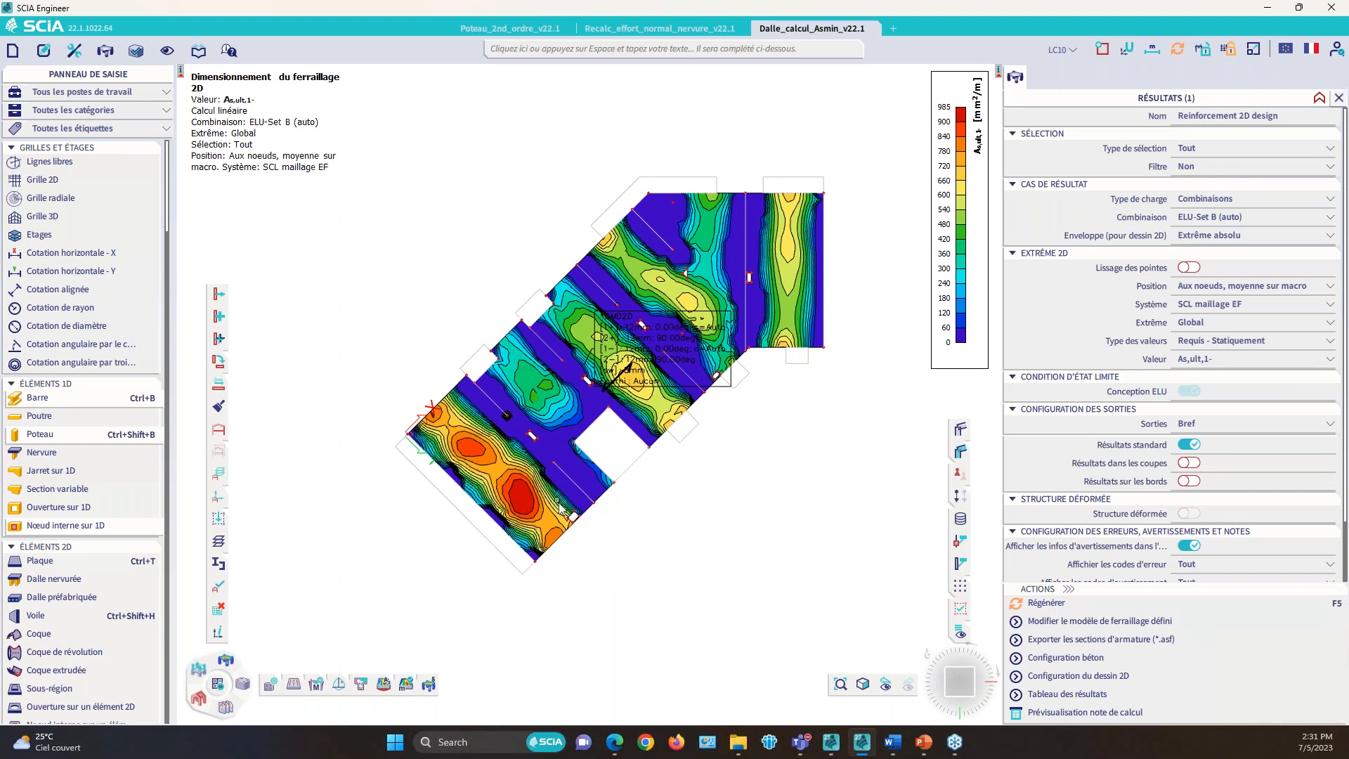
Step: Set slab S122's minimum reinforcement percentage to apply to "Tout l'élément" in its 2D concrete data
click(602, 497)
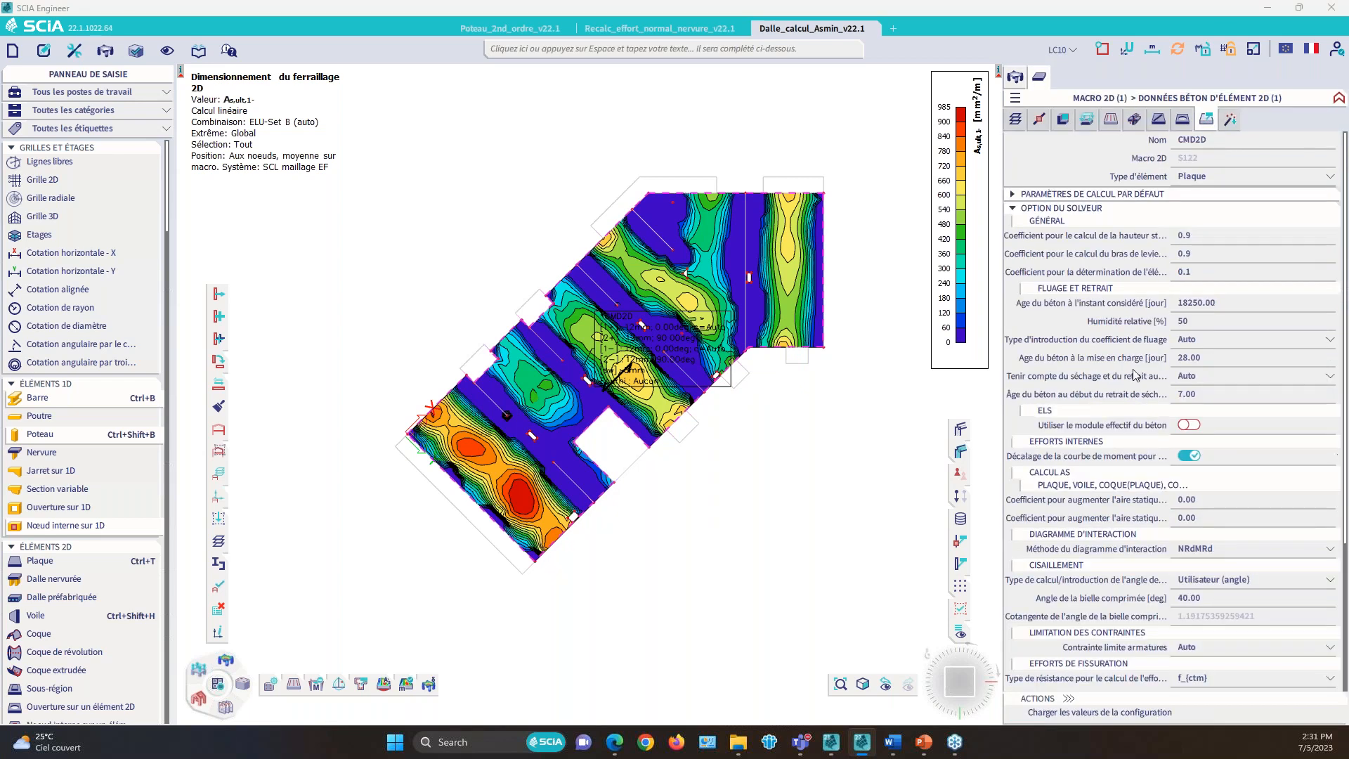
scroll(1226, 644, down, 10)
click(1226, 648)
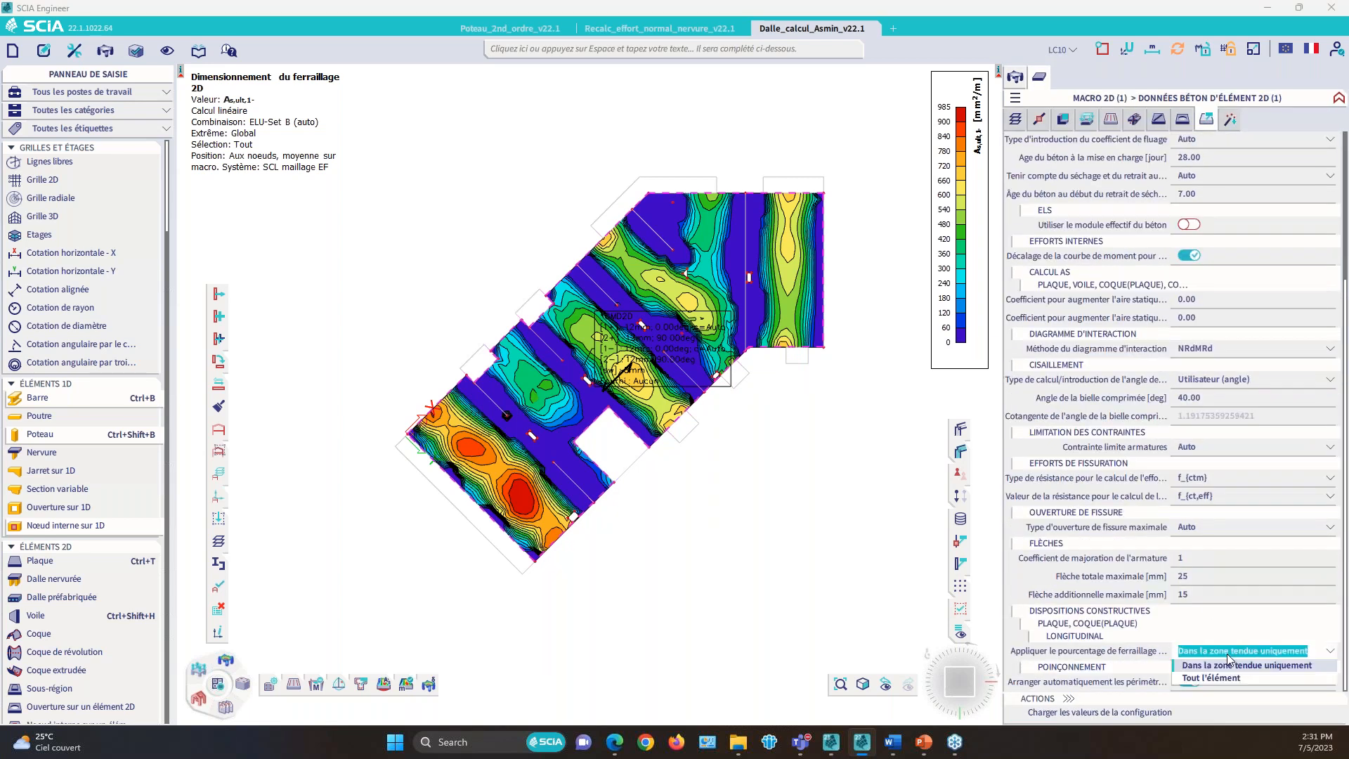
click(1210, 678)
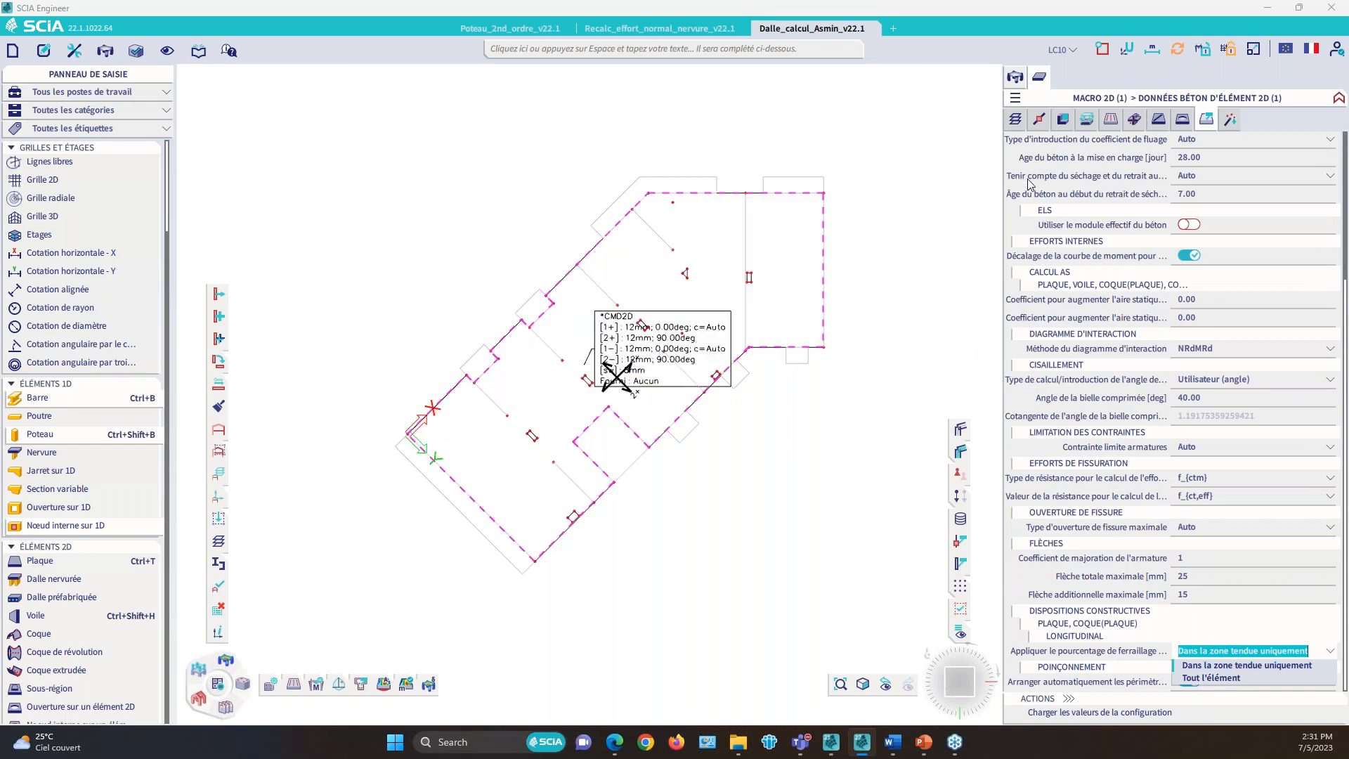
Step: Regenerate the 2D reinforcement results for As,ult,1-, and display the "Requis" values for As,req,1- for comparison
click(1016, 76)
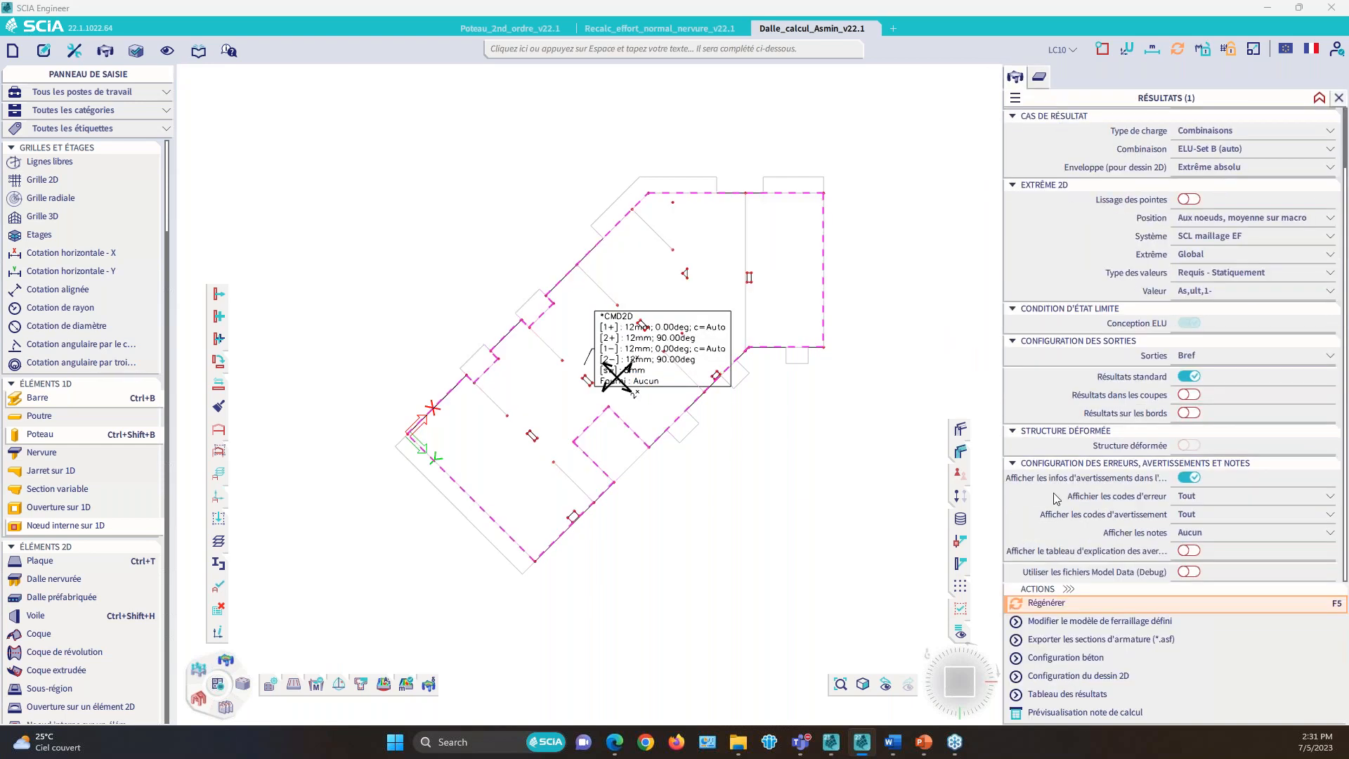
click(1057, 604)
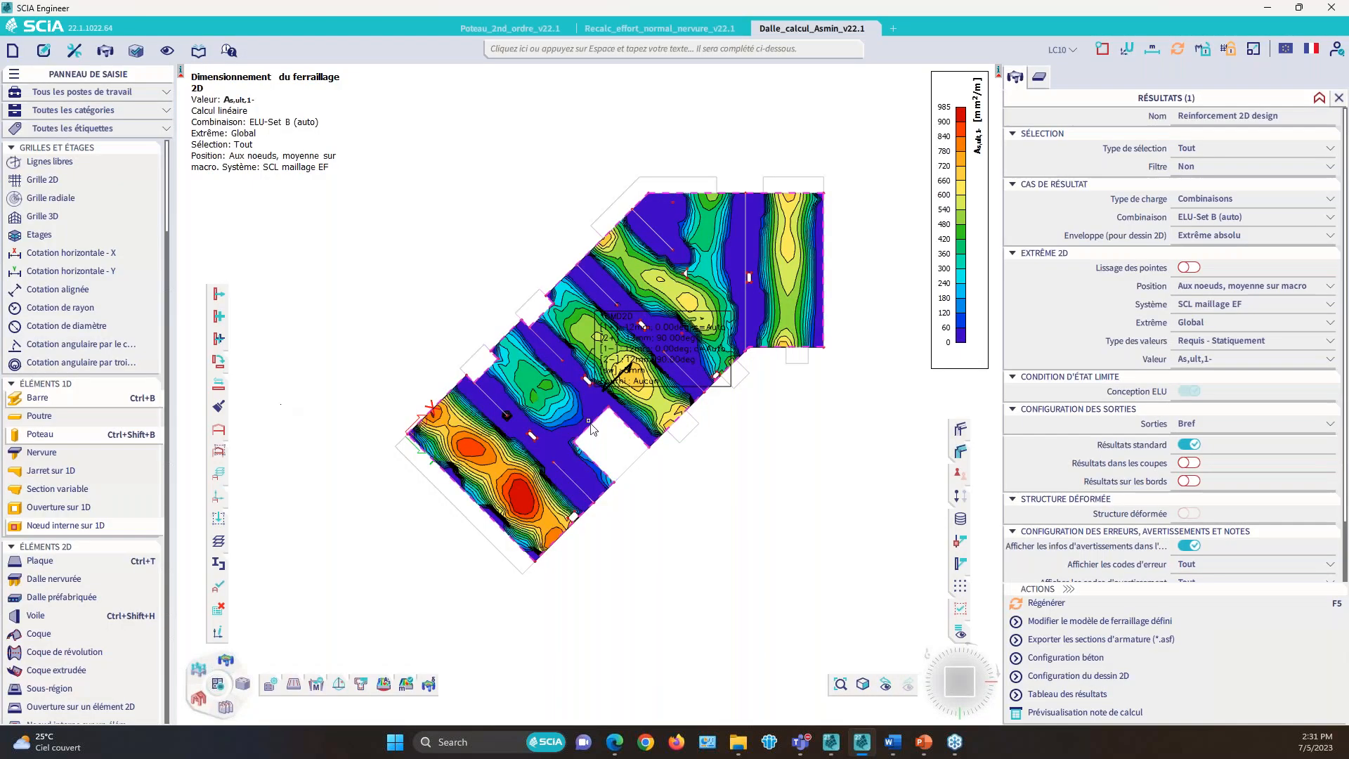
click(1171, 346)
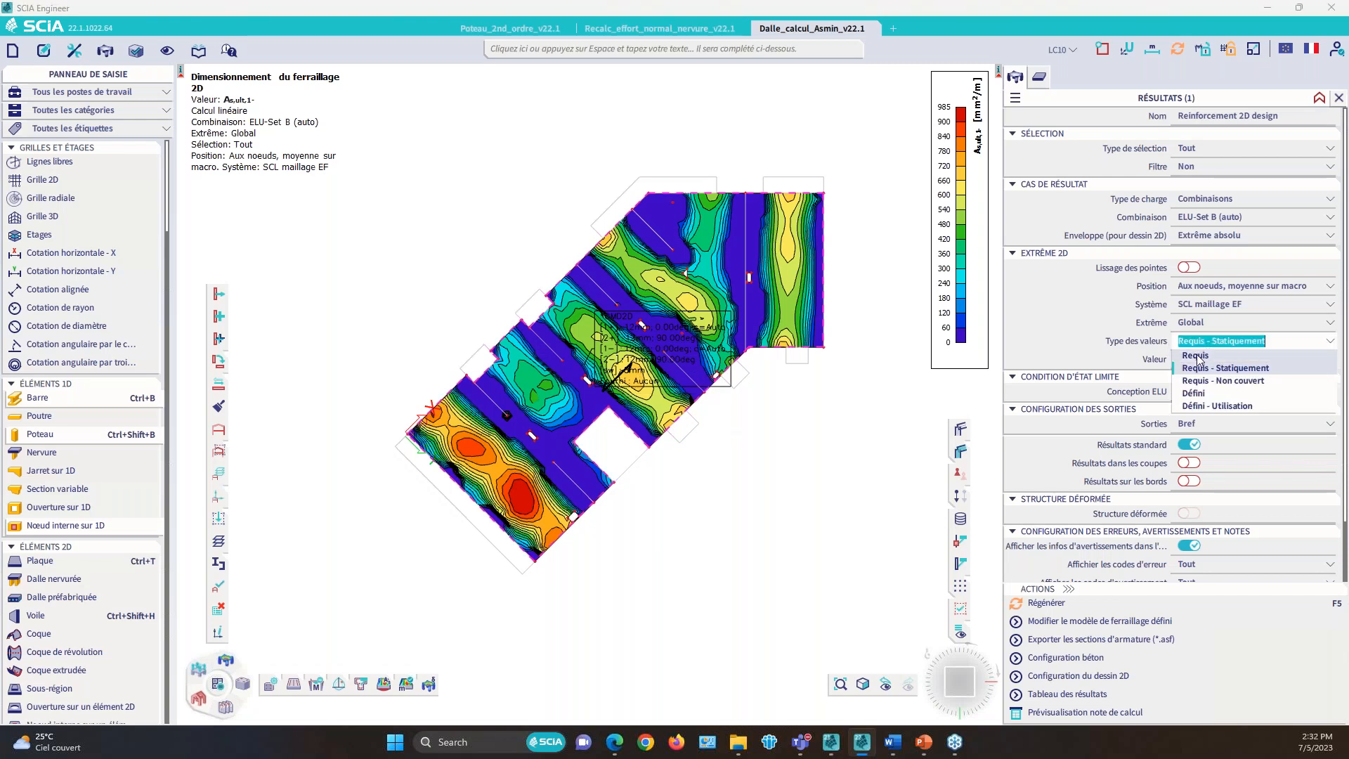
click(1197, 356)
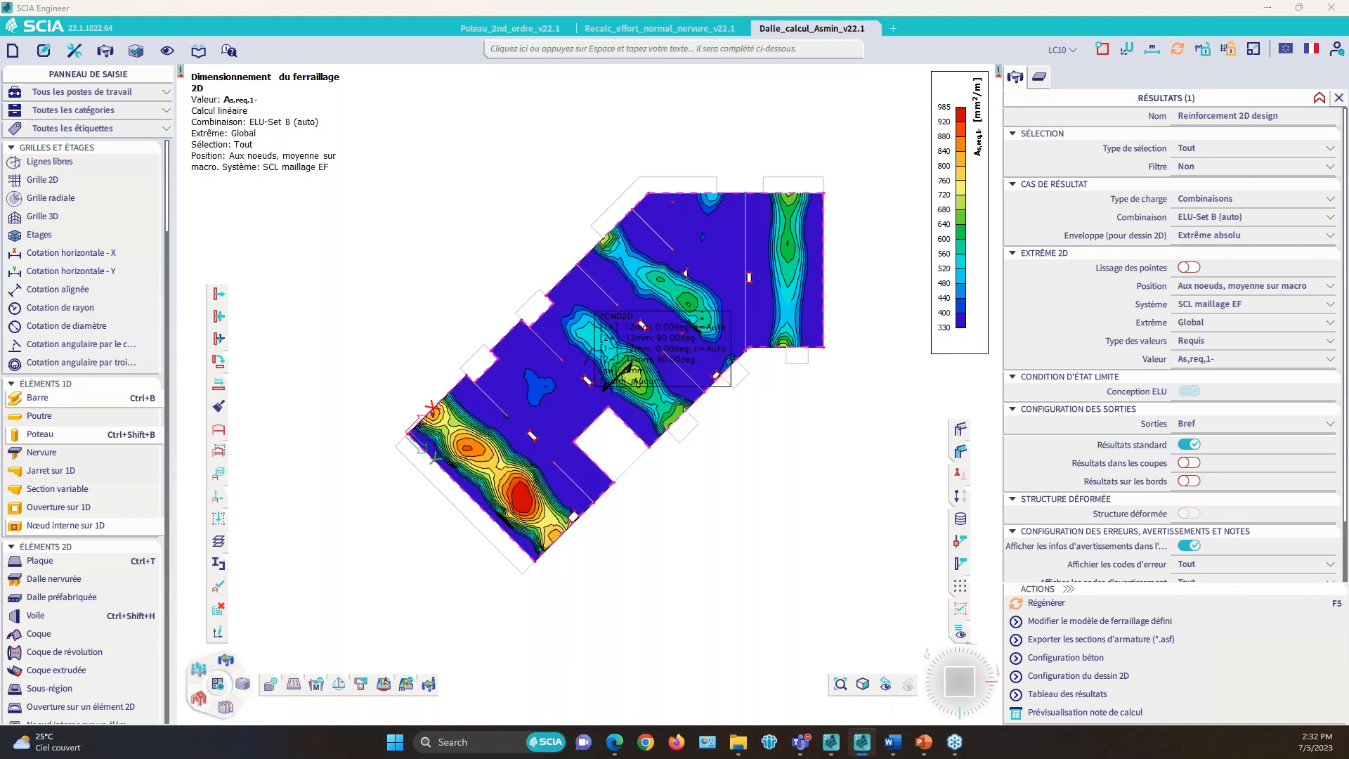
Step: Enable the provided reinforcement design (Conception de l'armature fournie) in slab S122's 2D concrete data
click(1040, 78)
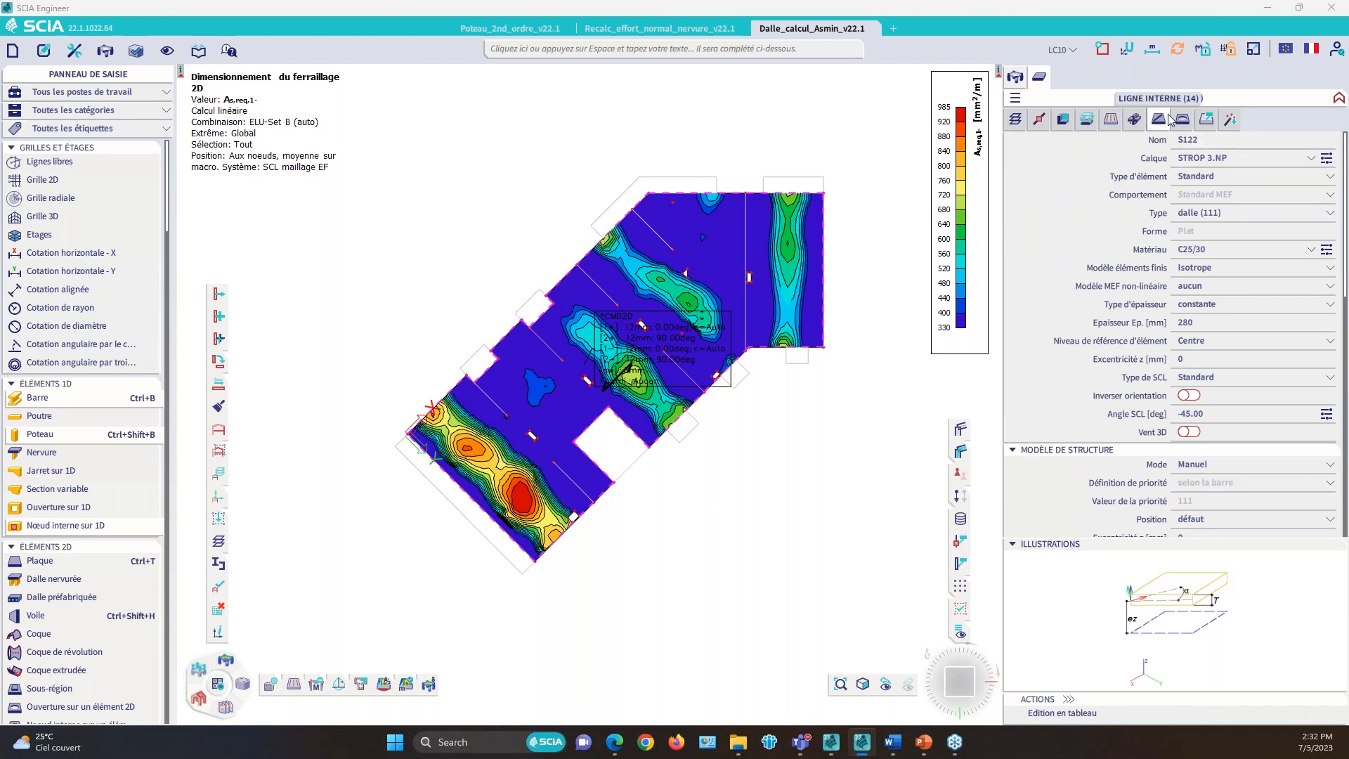
click(1208, 119)
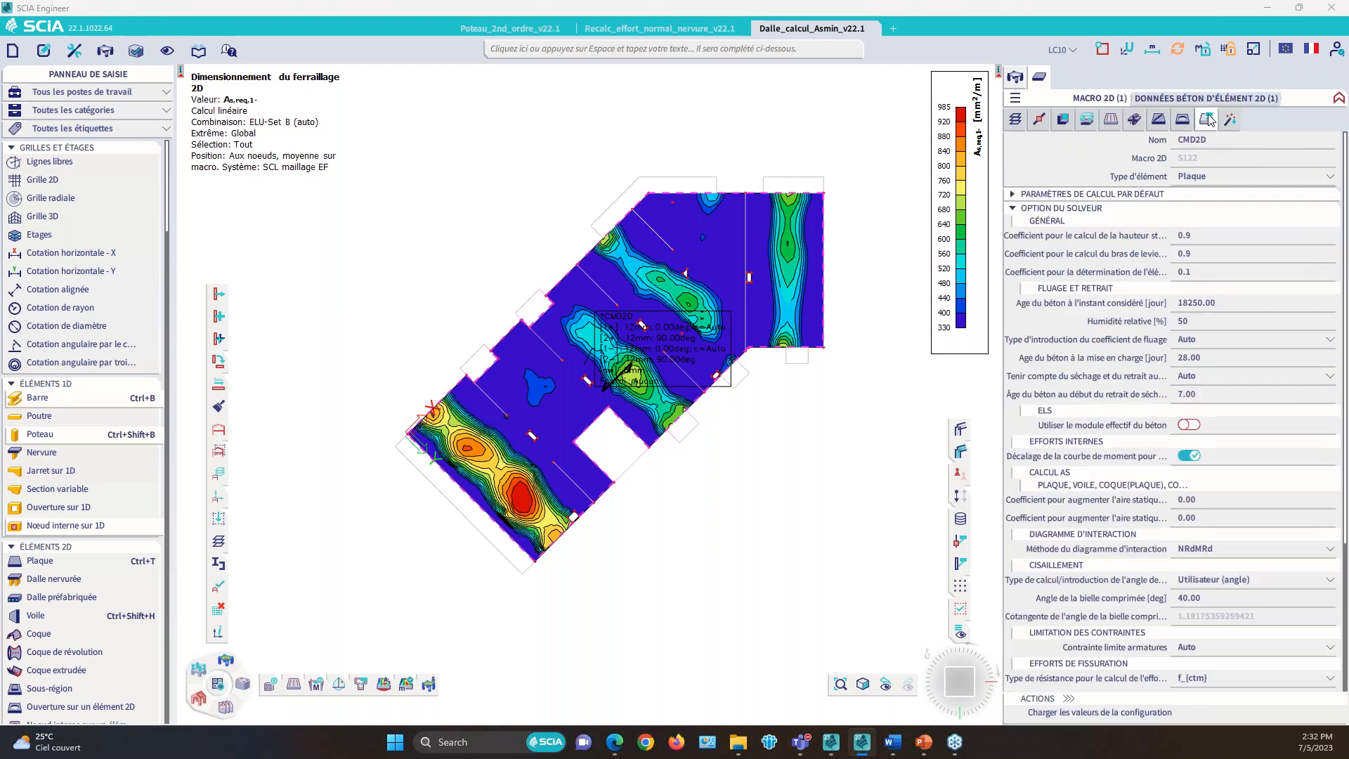
click(1151, 196)
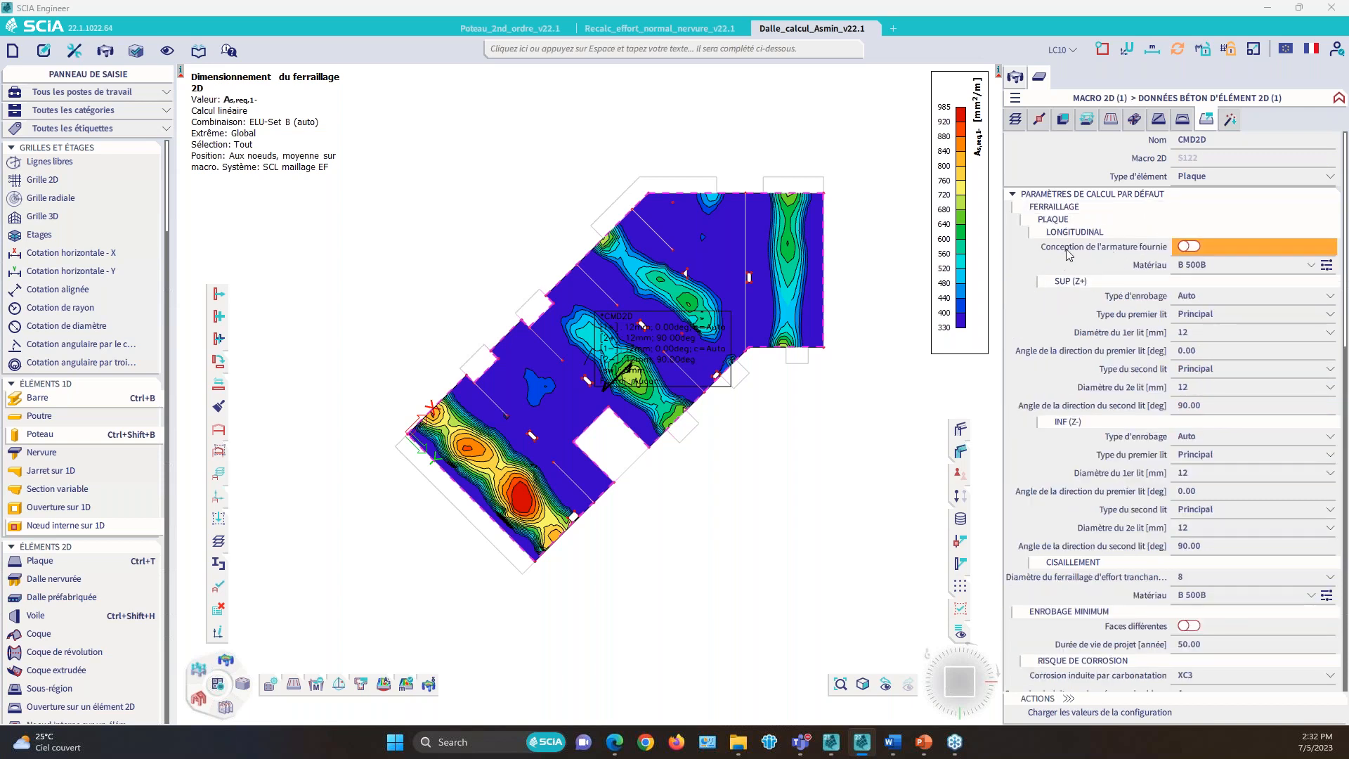
click(1192, 246)
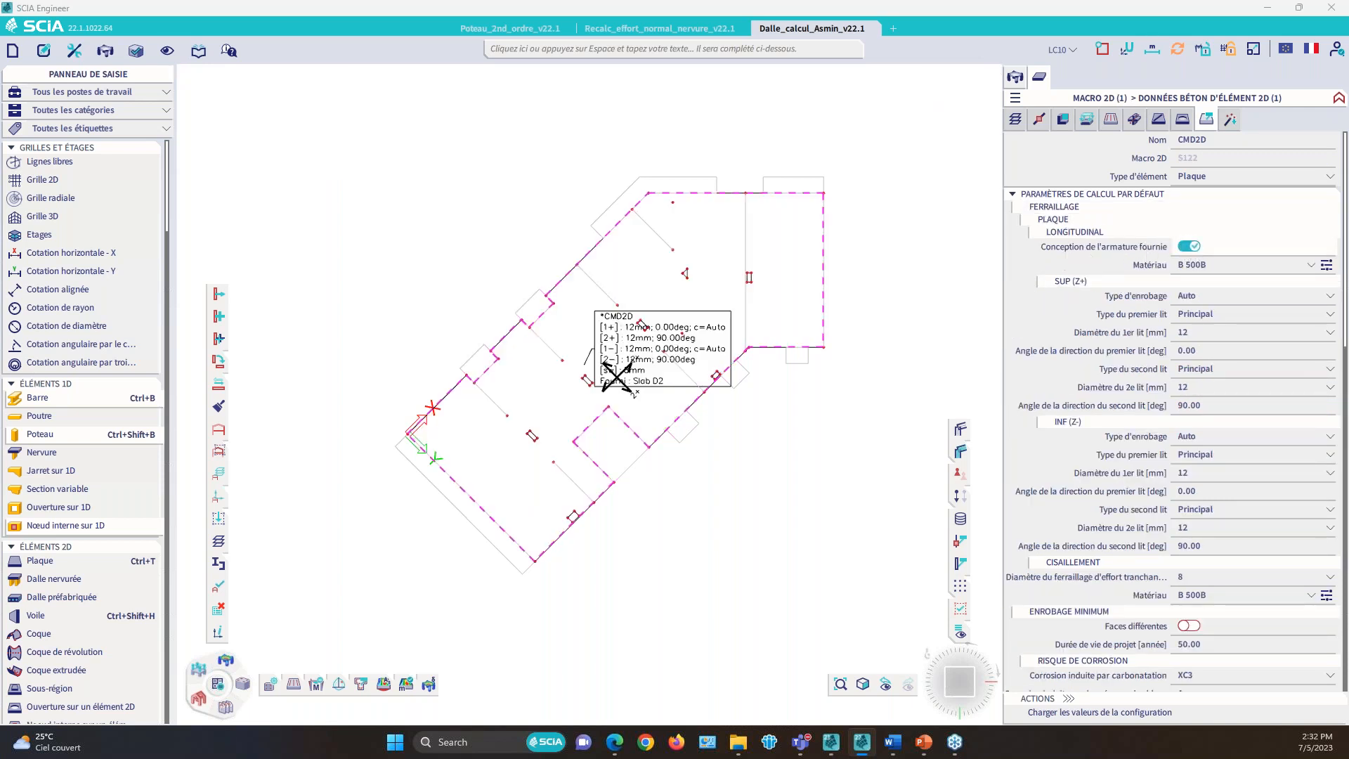
click(1015, 77)
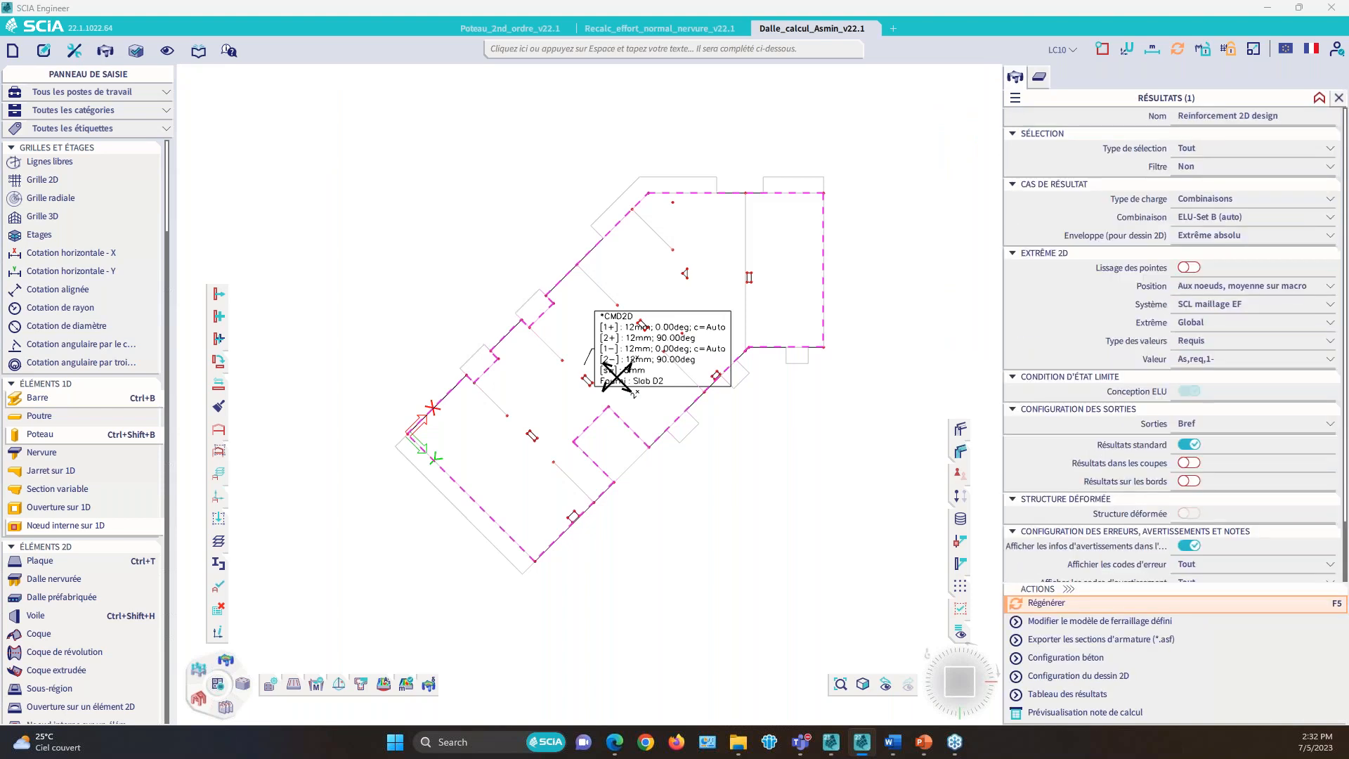
click(1040, 77)
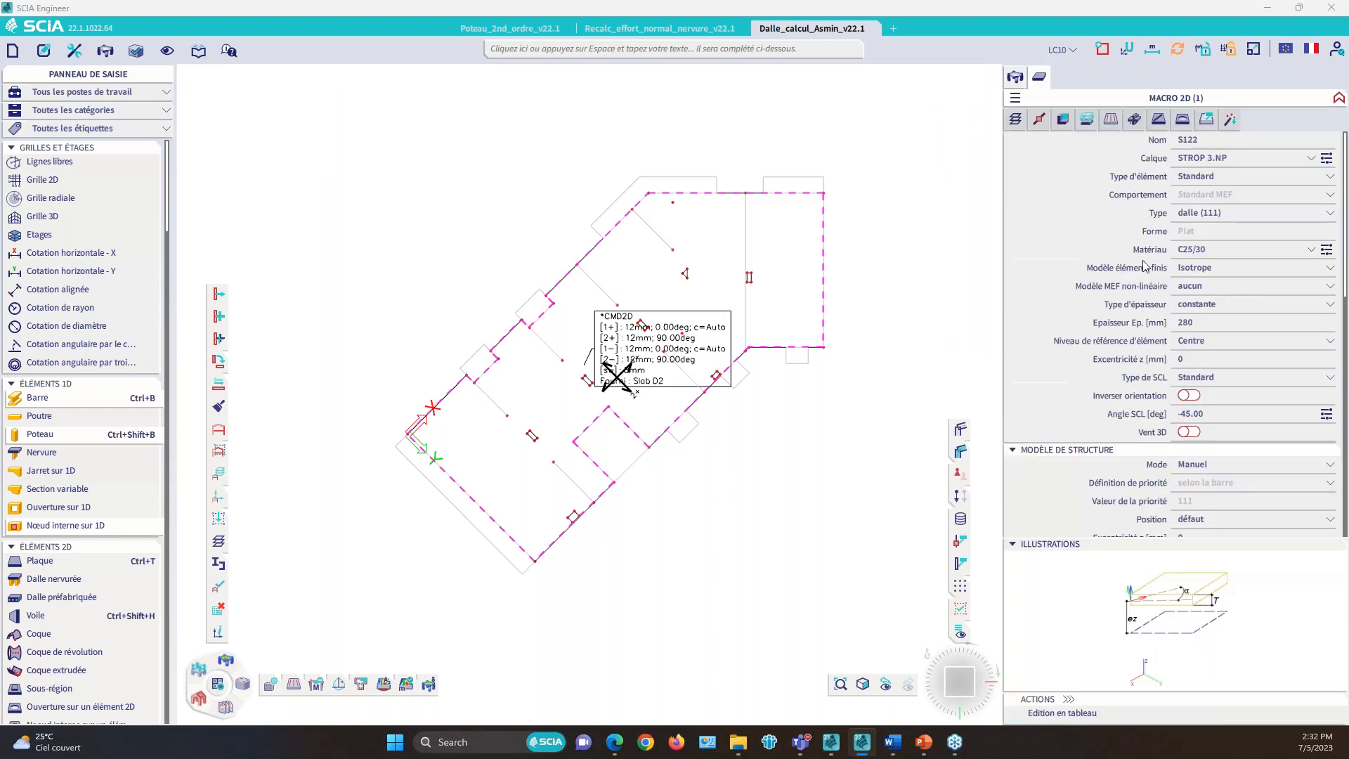
click(1206, 119)
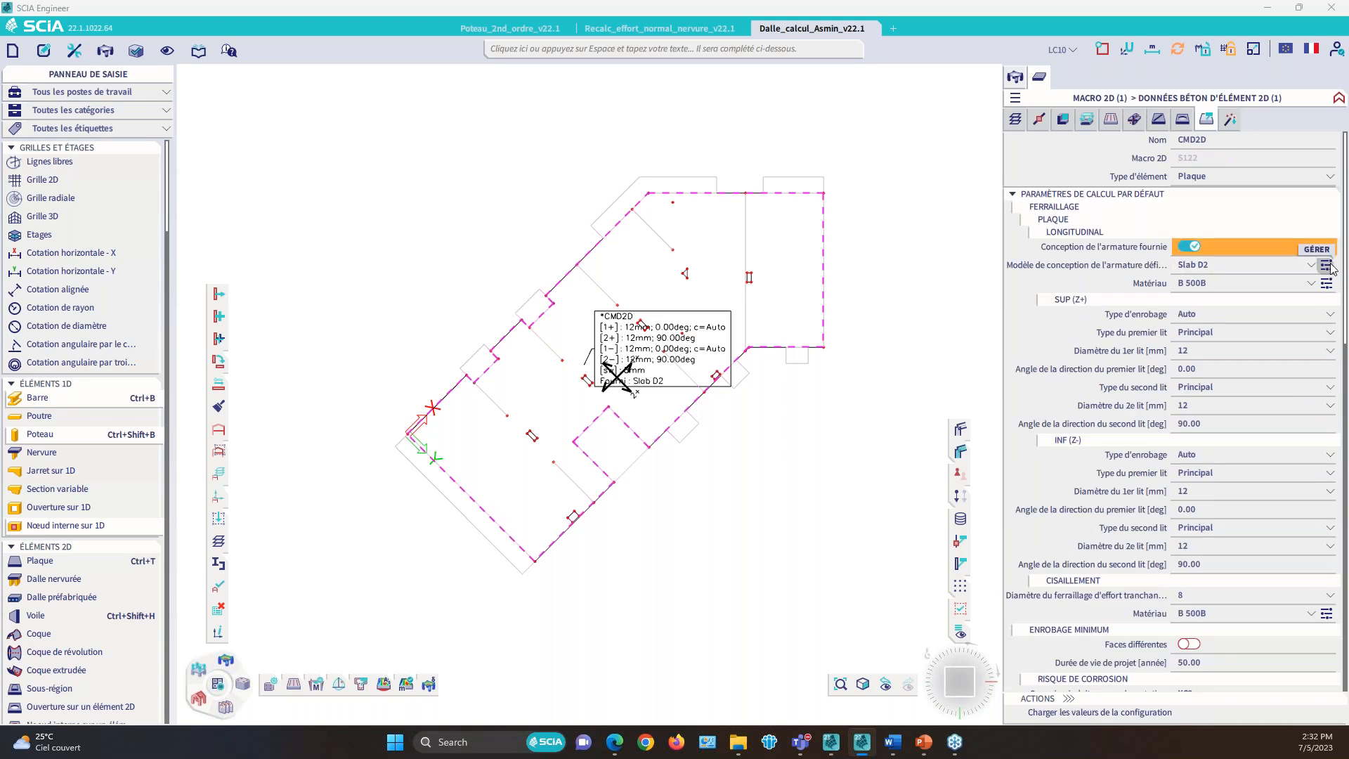
Step: Edit the Slab D2 reinforcement template, setting the additional reinforcement type of layers 1- and 2- to "Liste par diamètre"
click(1327, 266)
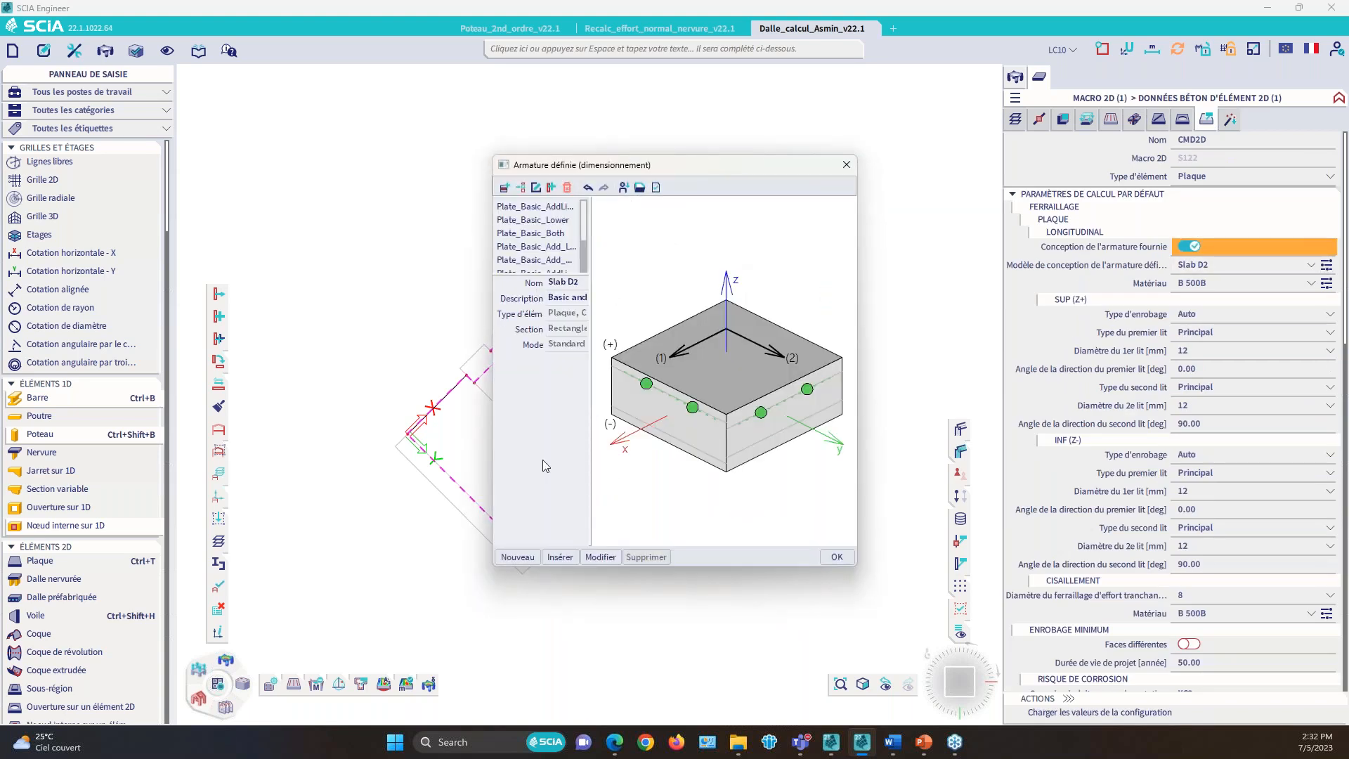
click(599, 557)
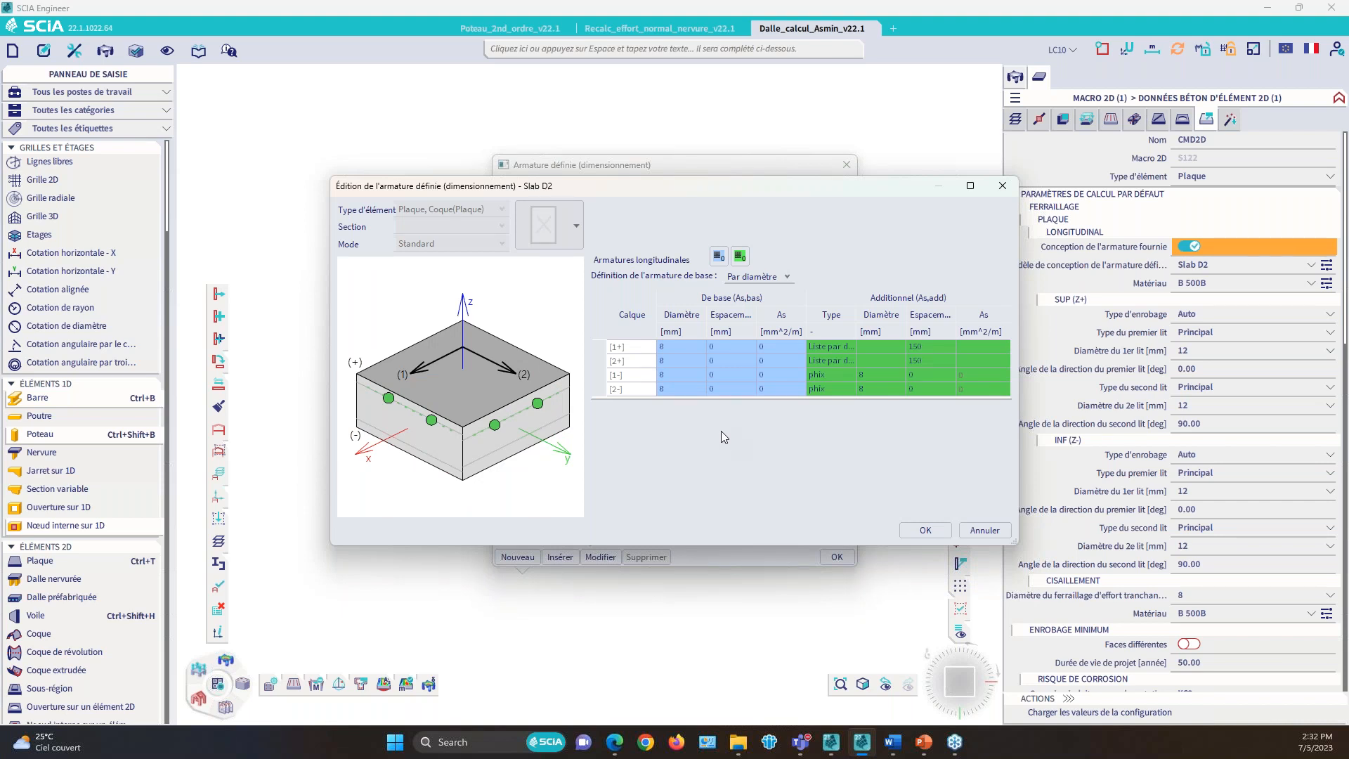
click(849, 374)
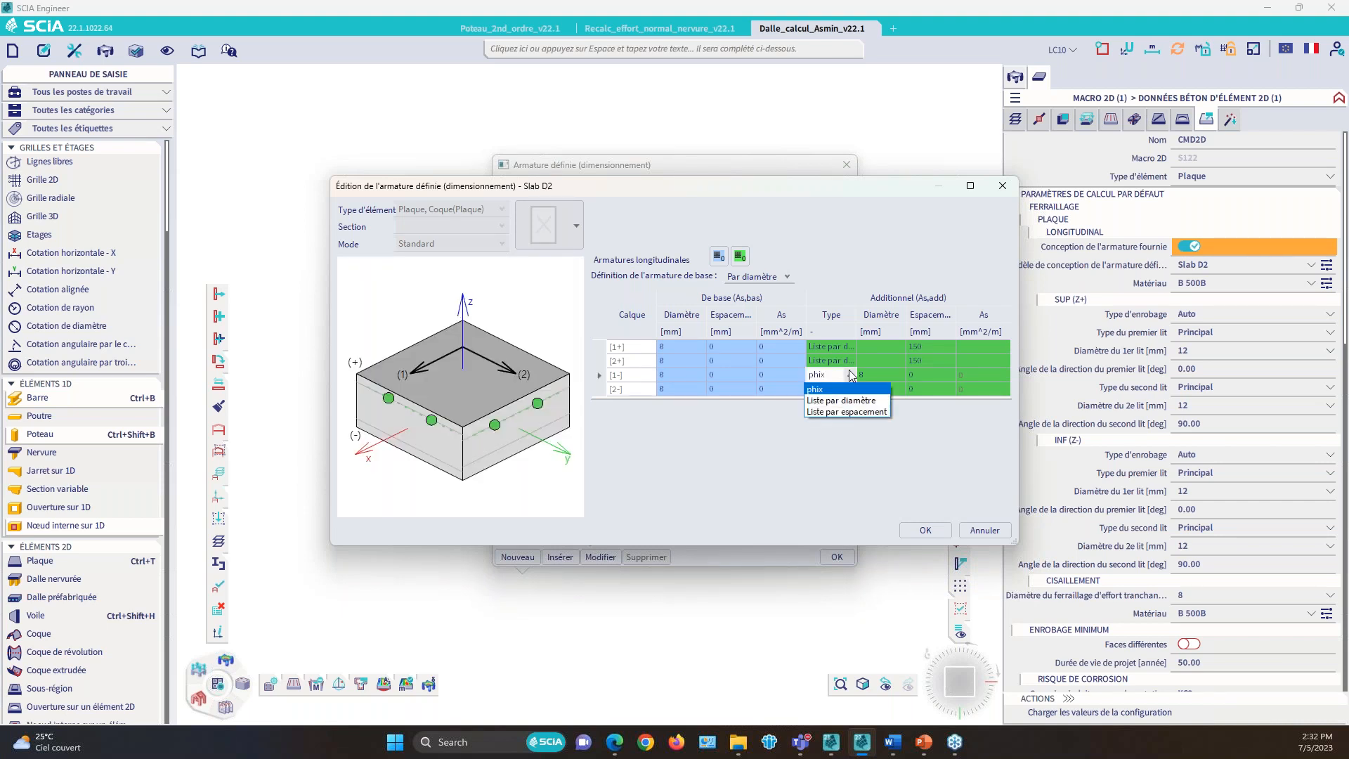
click(849, 402)
click(849, 389)
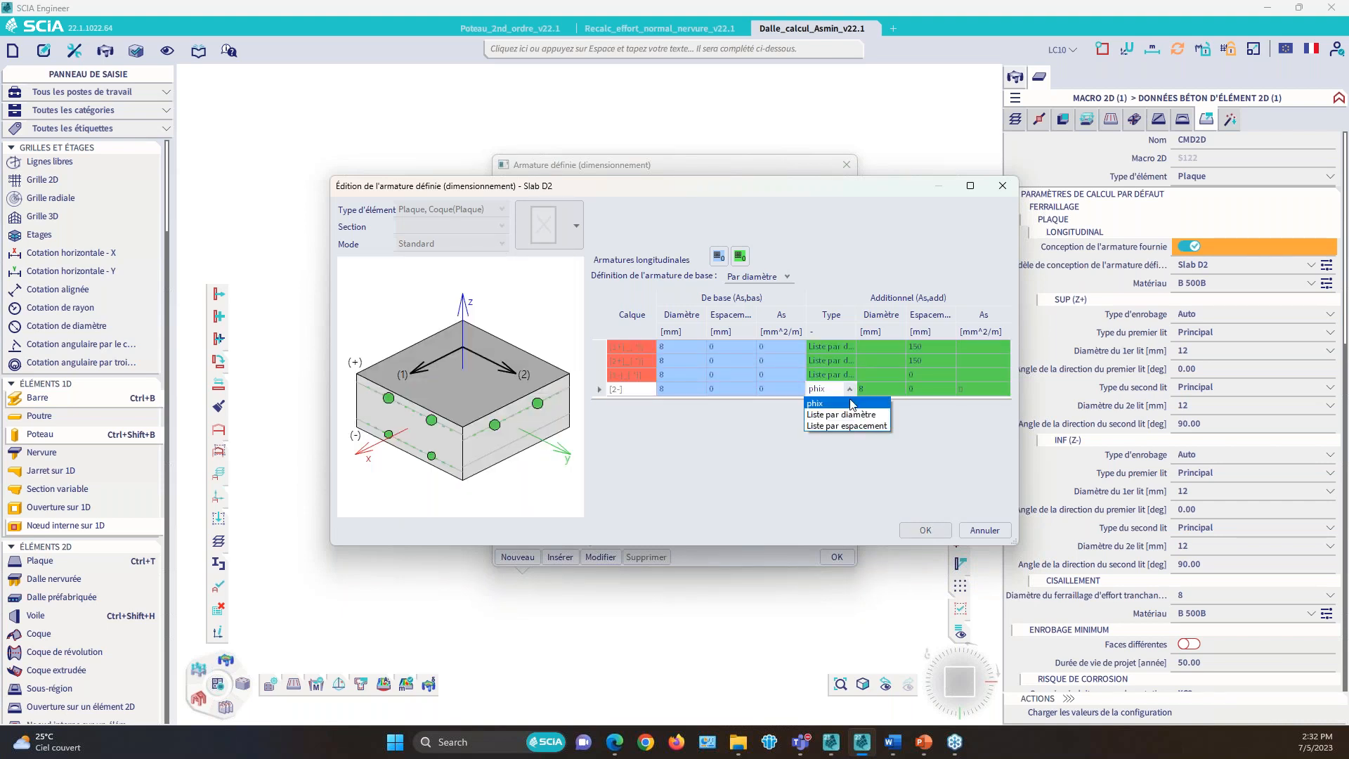
click(847, 415)
Step: Set the additional reinforcement diameters of layer 1+ to the list 8, 12 and 16 mm
click(886, 346)
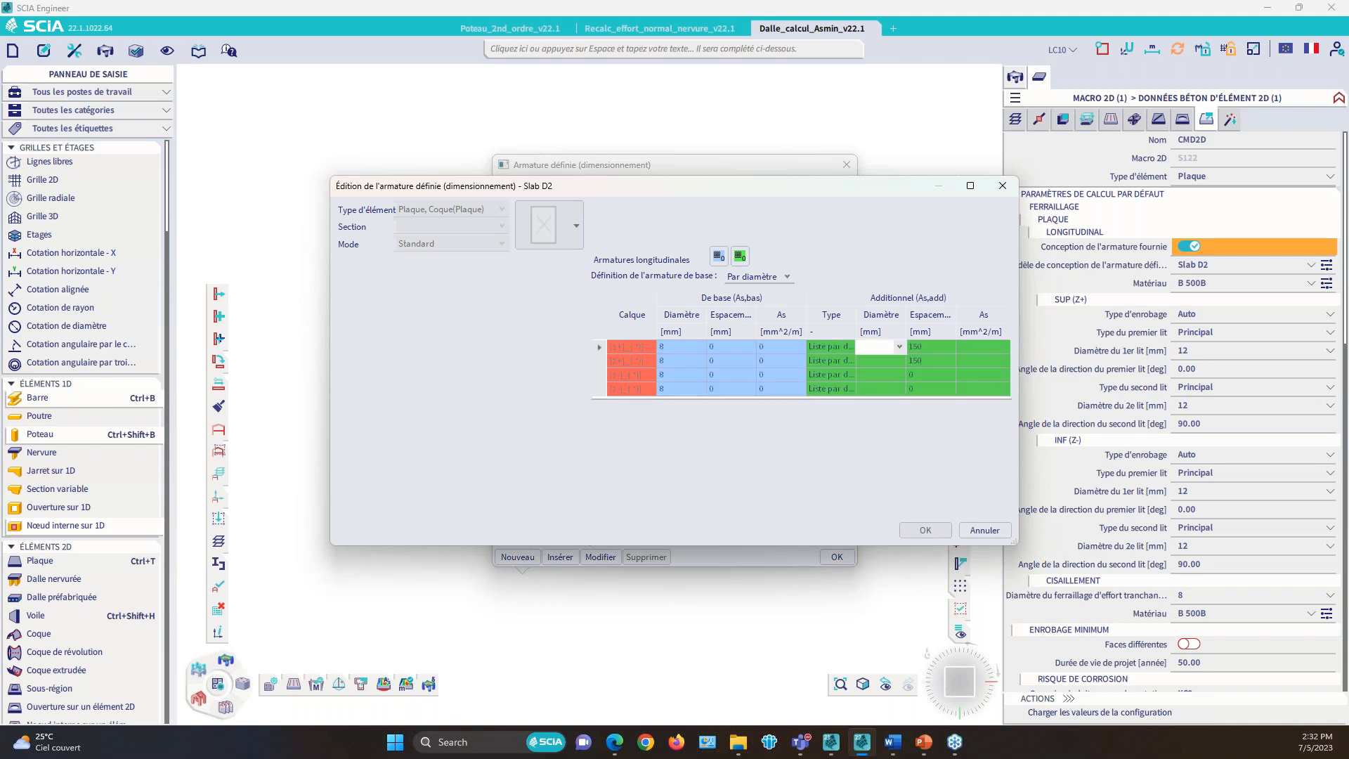
click(900, 346)
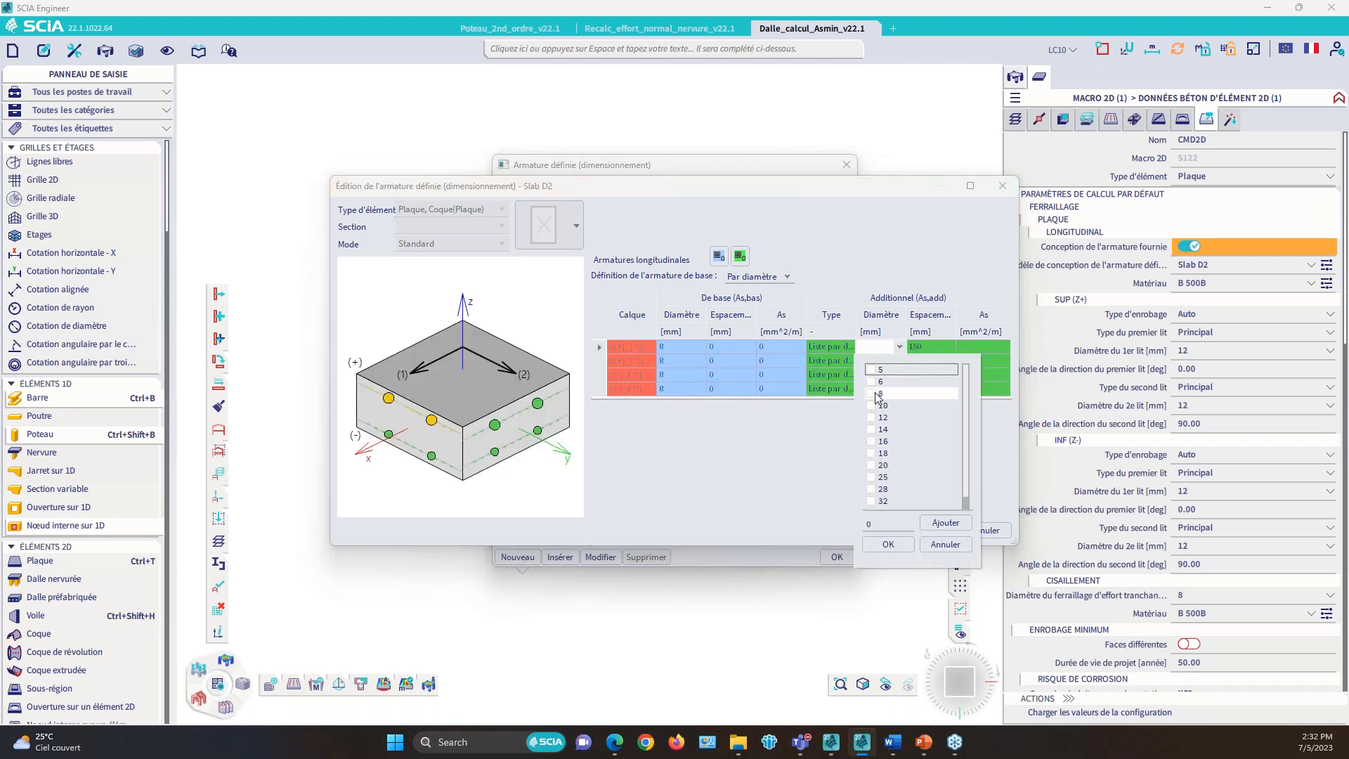
click(878, 395)
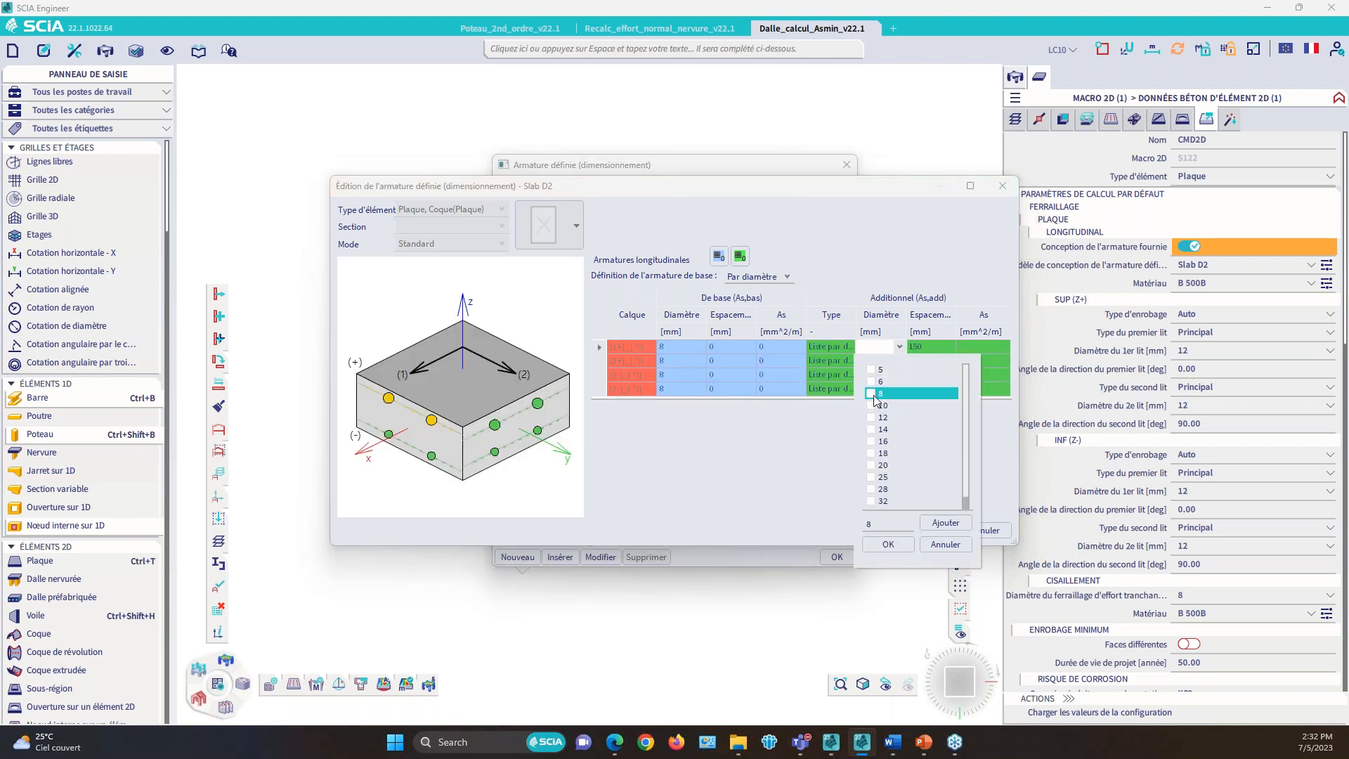
click(871, 417)
click(872, 442)
click(888, 544)
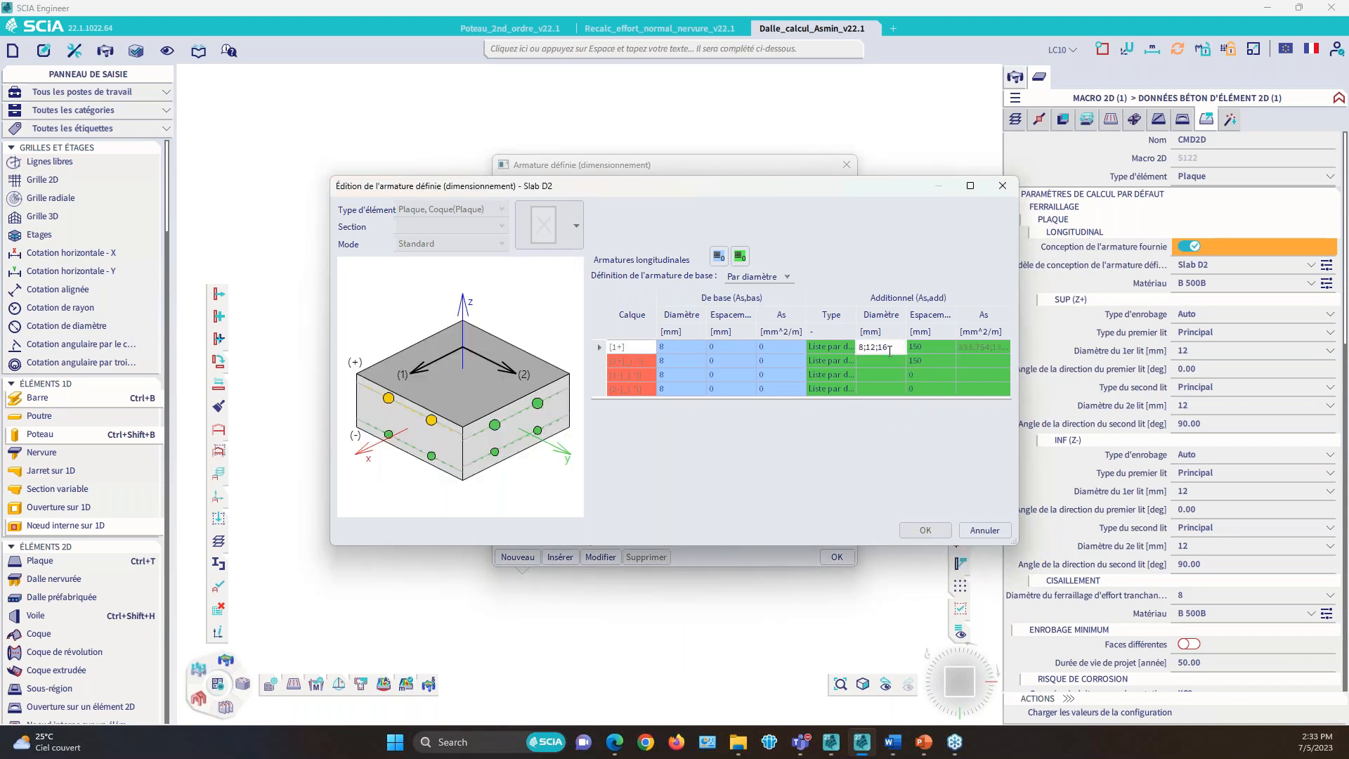
Step: Copy the diameter list 8;12;16 from layer 1+ to layers 2+, 1- and 2-
click(888, 352)
key(ctrl+c)
click(886, 361)
key(ctrl+v)
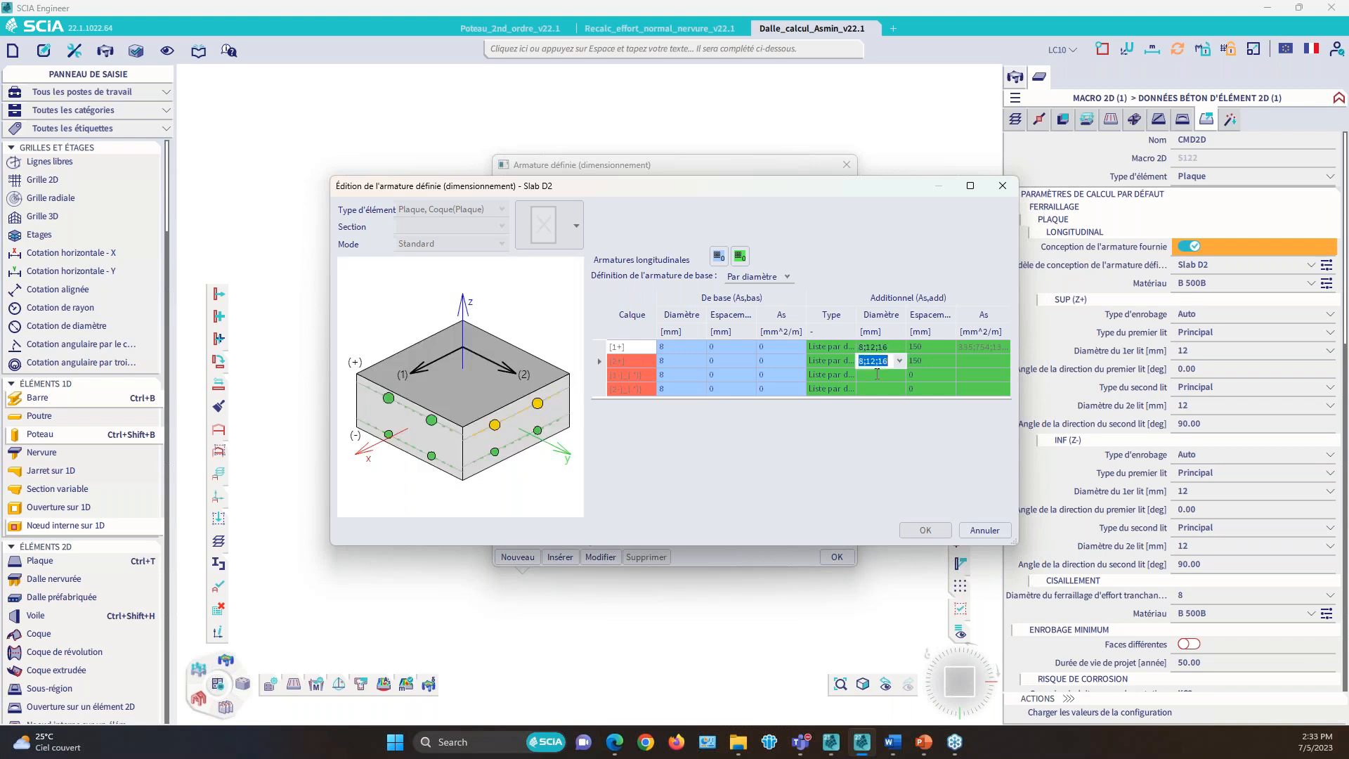
key(Return)
click(877, 375)
key(ctrl+v)
key(Return)
key(ctrl+v)
Step: Set the additional reinforcement spacing of layers 1- and 2- to 150 mm
click(925, 376)
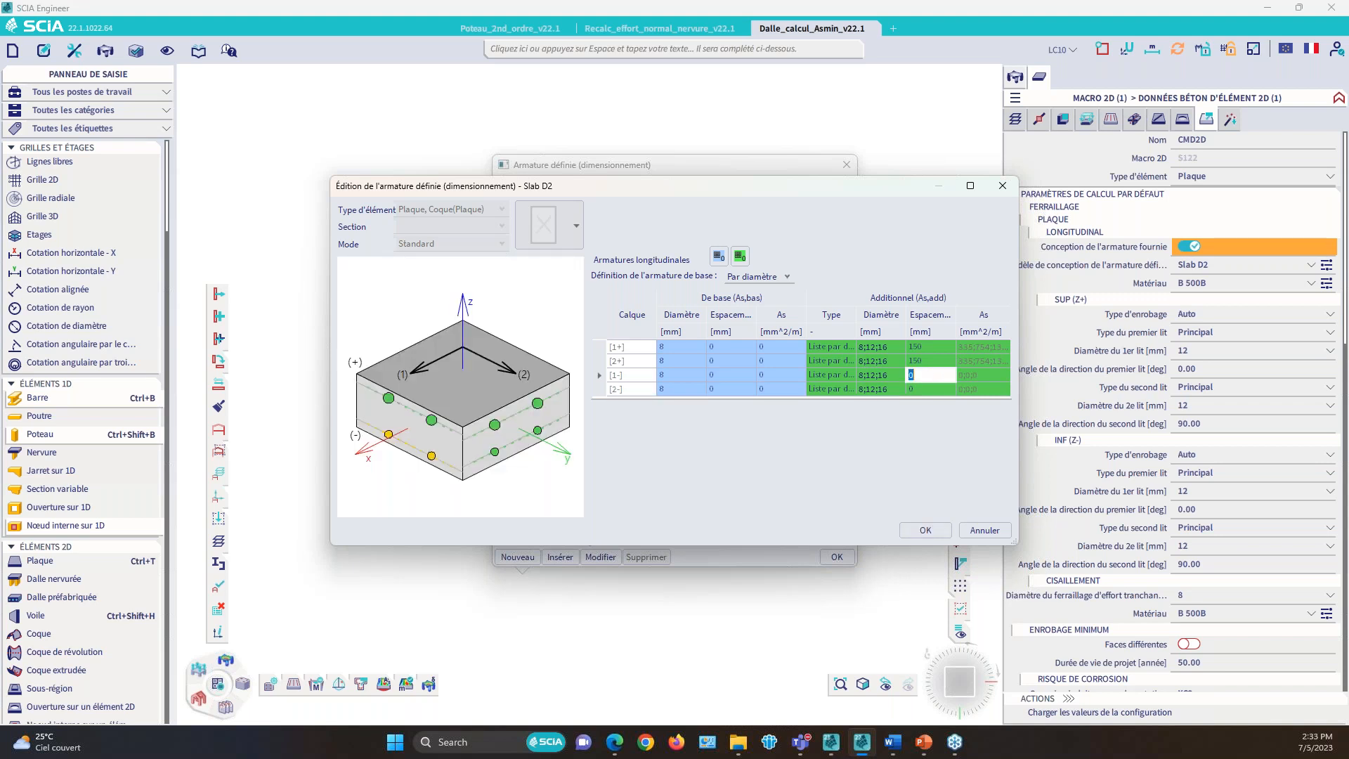
text(150)
click(920, 390)
text(150)
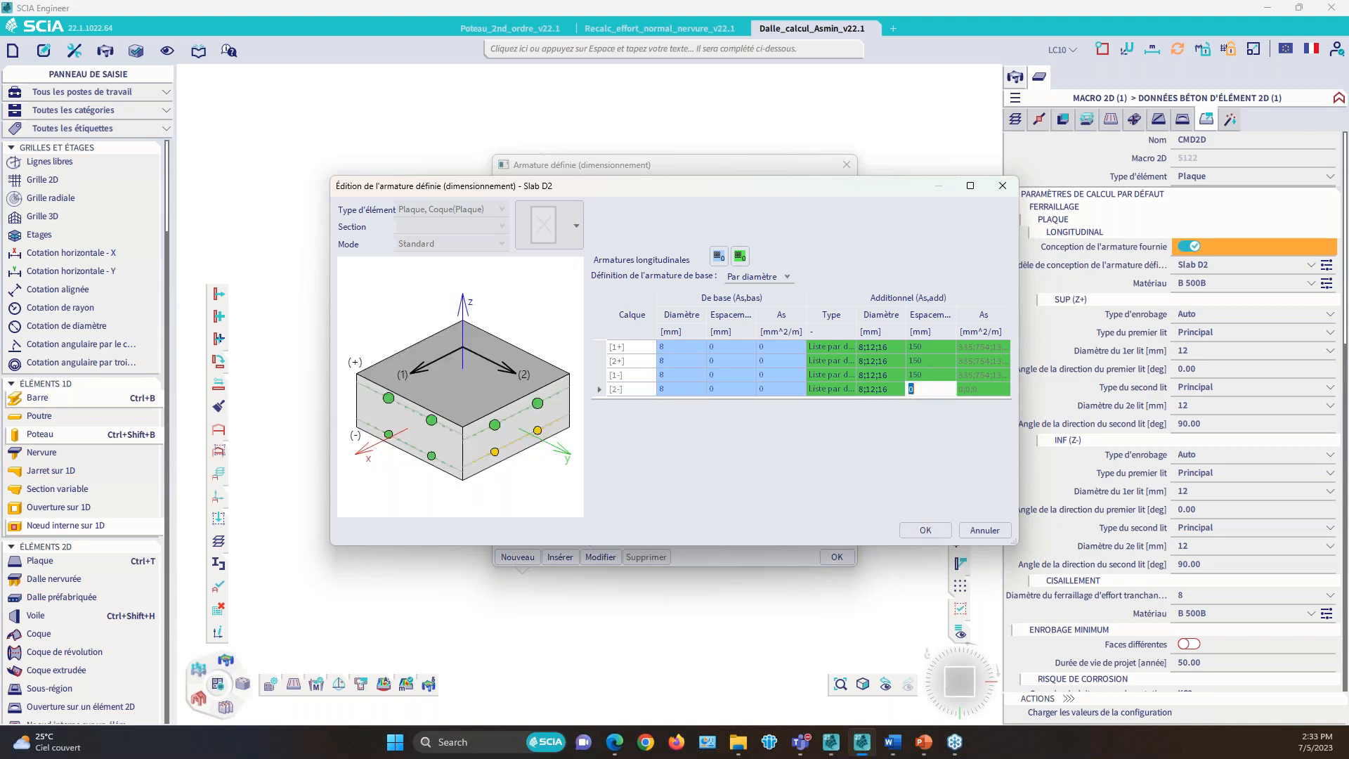
click(920, 375)
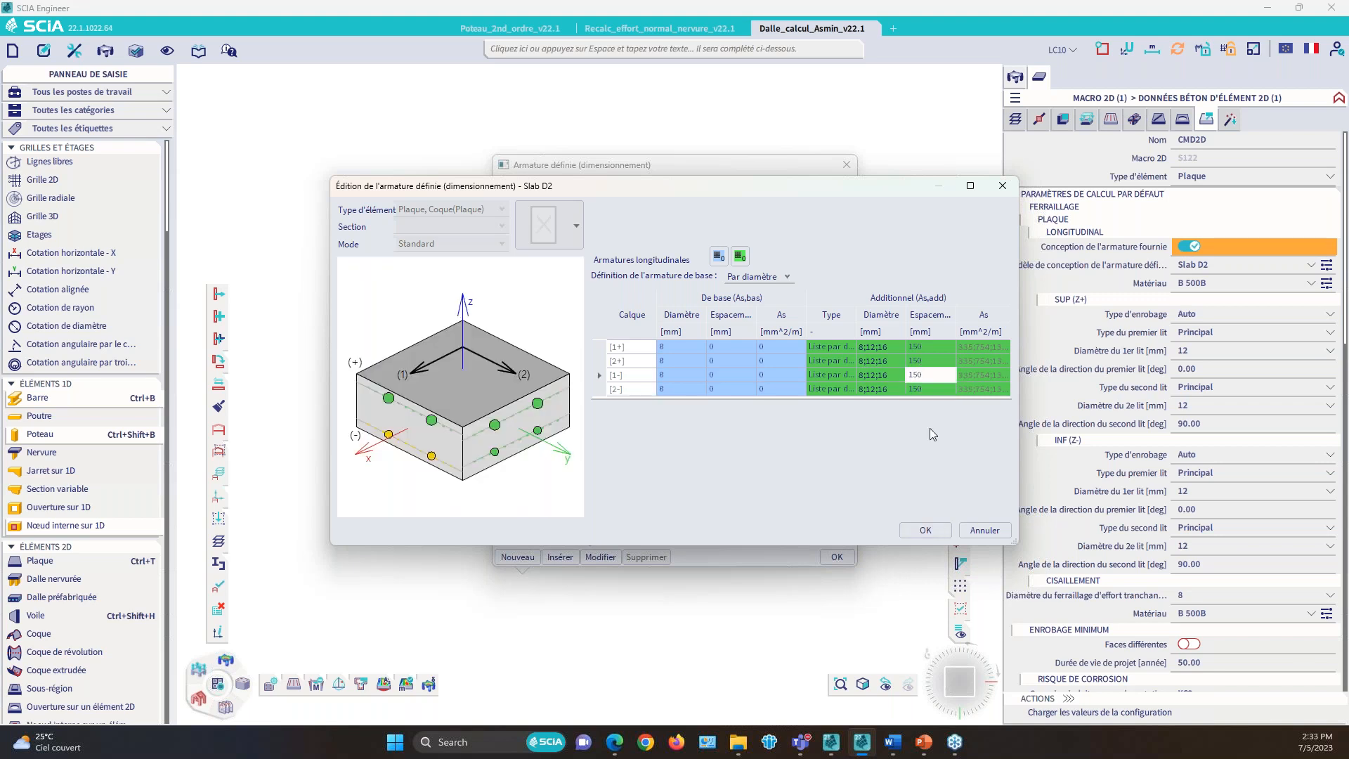
Step: Accept the Slab D2 template edits and regenerate the 2D reinforcement results with value type "Défini" and value Nø,prov,1-
click(922, 528)
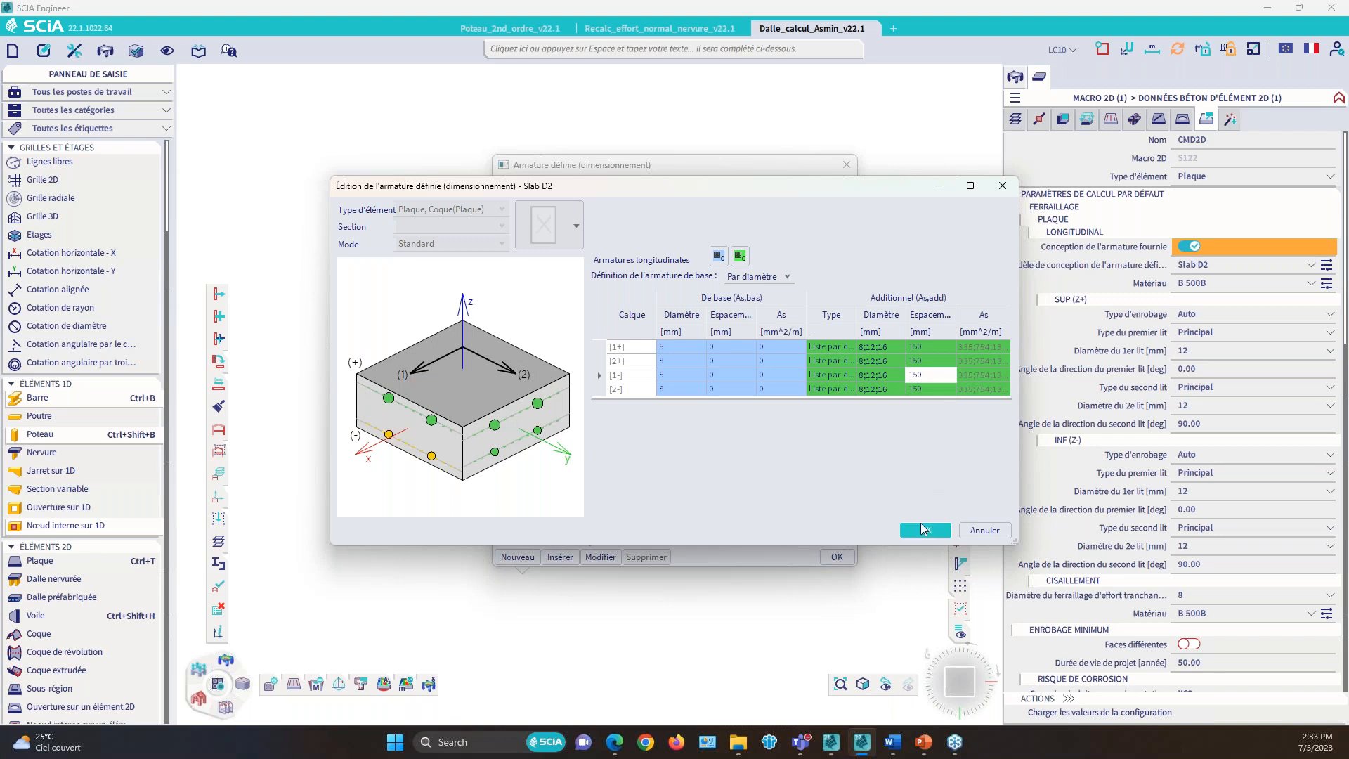
click(837, 558)
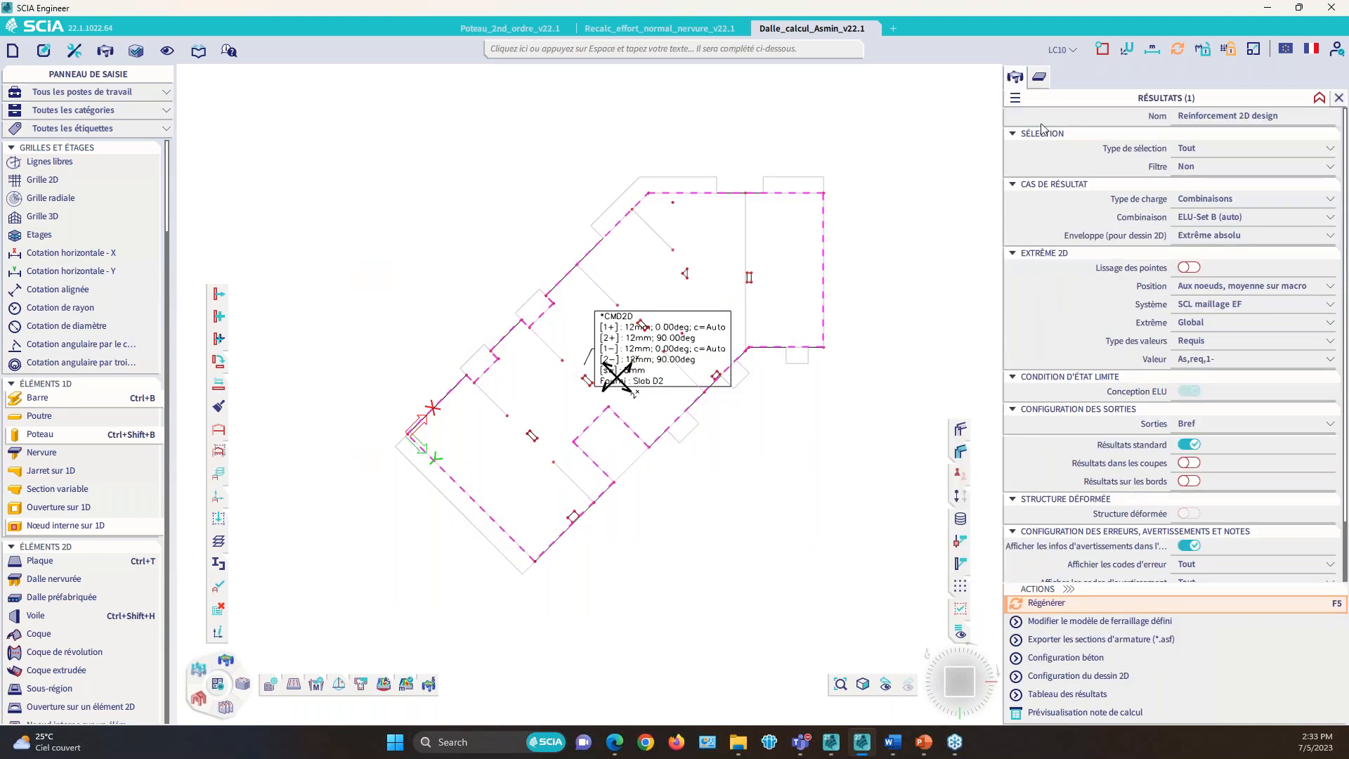
click(1236, 341)
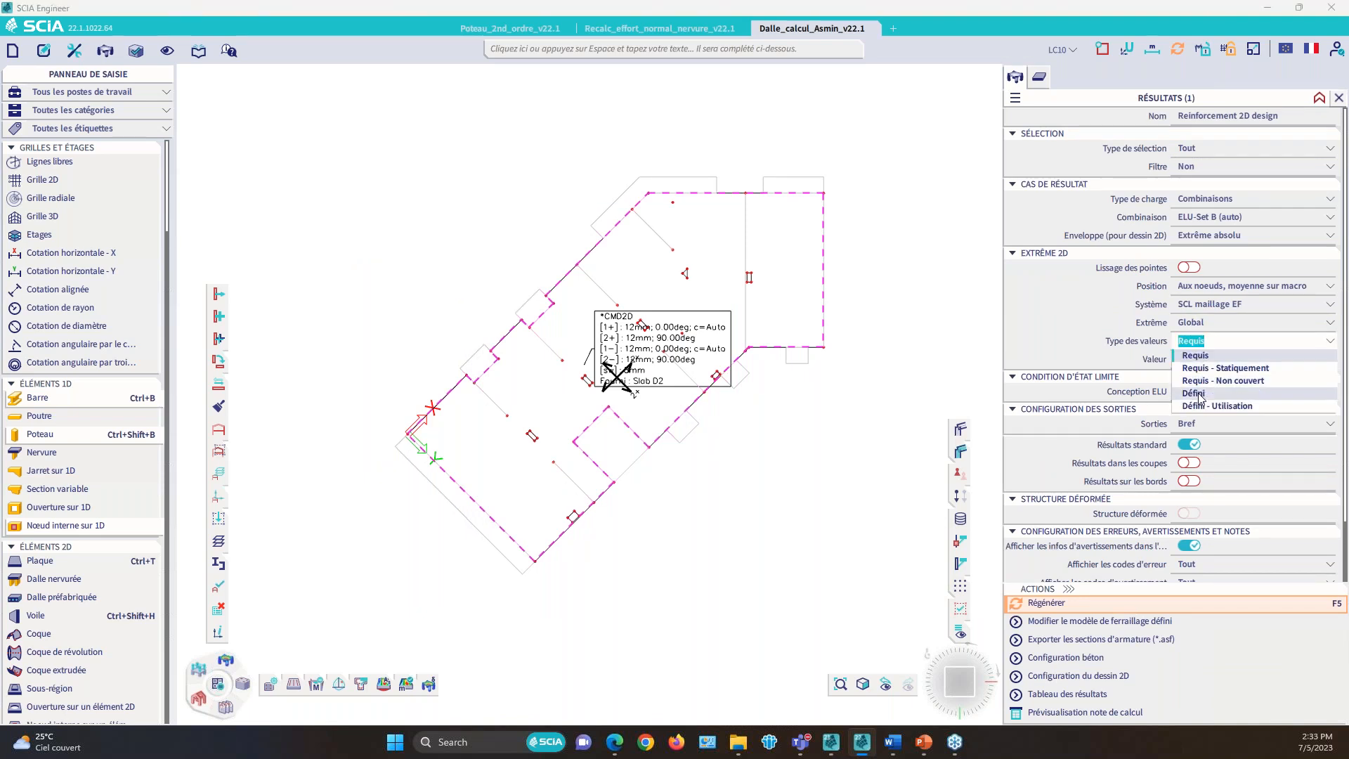
click(1200, 395)
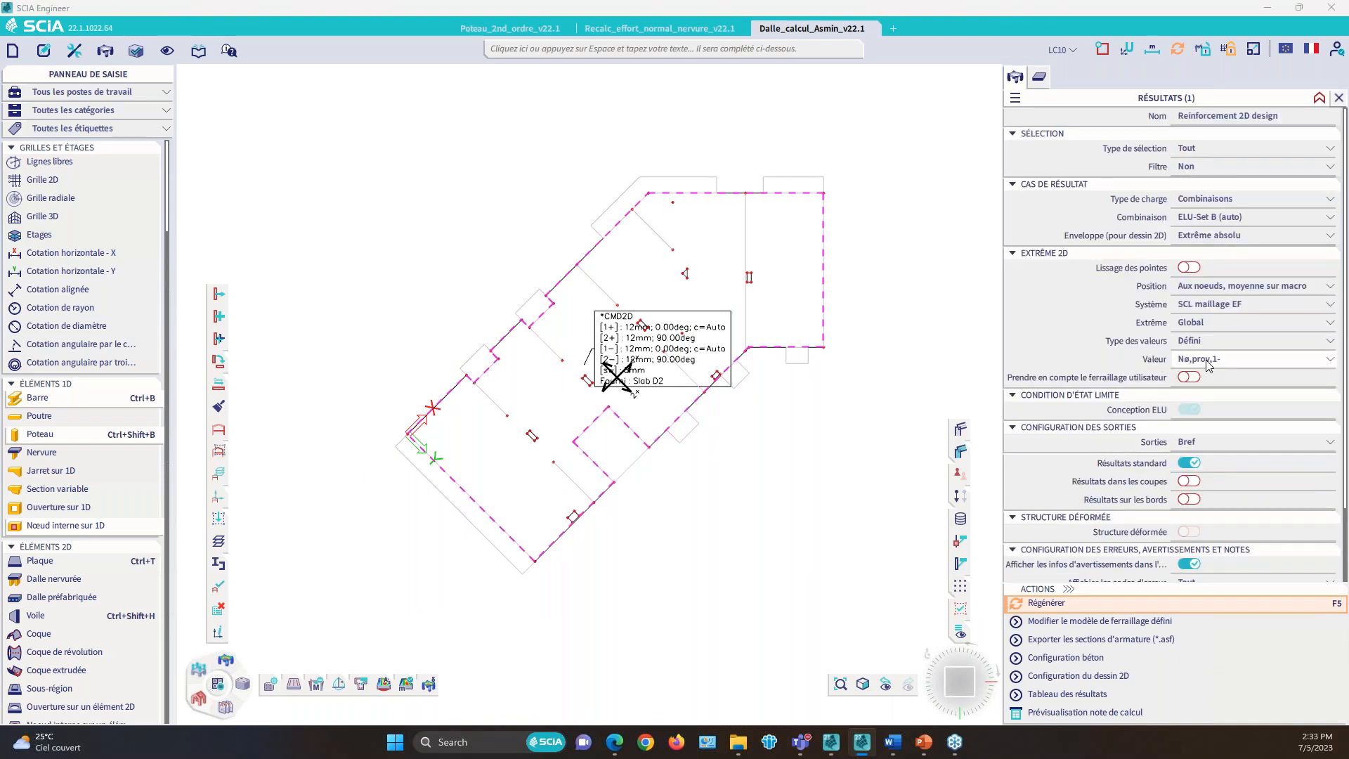
click(1206, 364)
click(1225, 399)
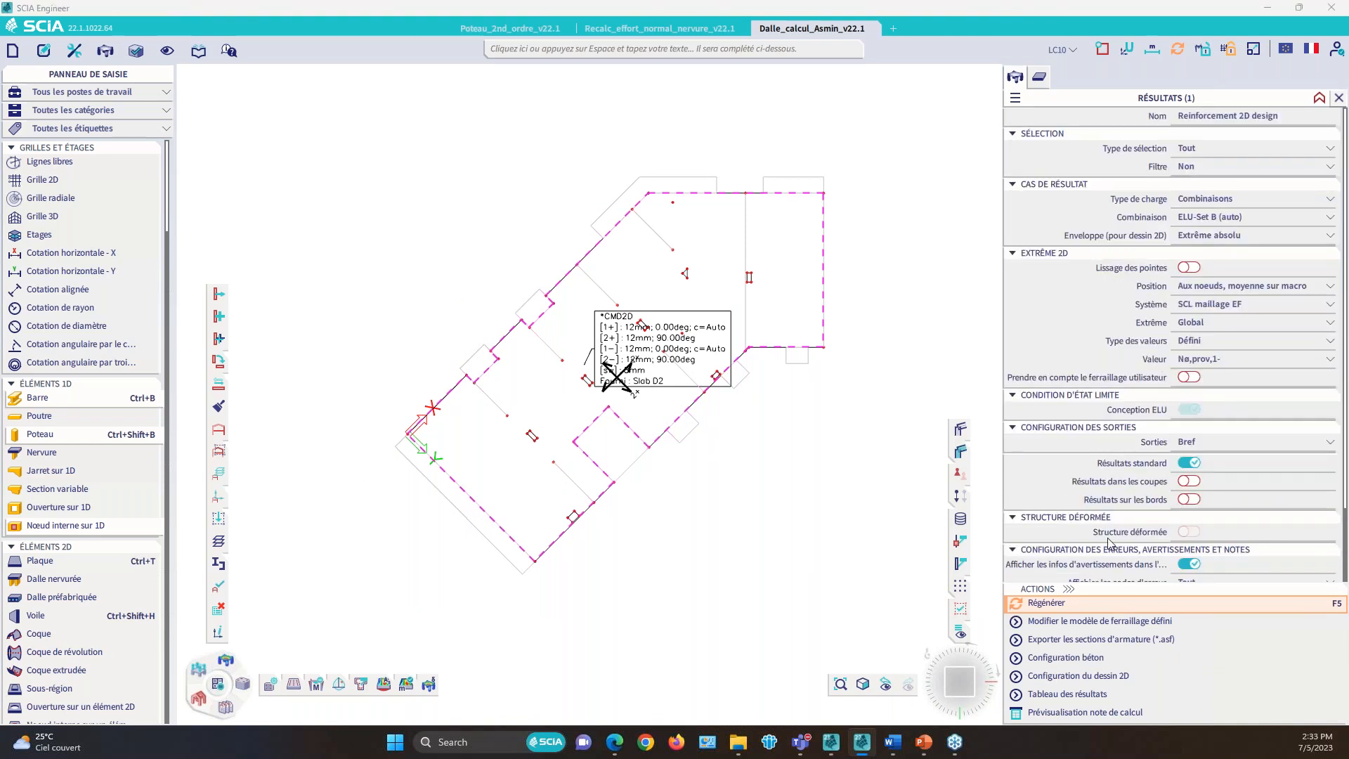
click(1058, 603)
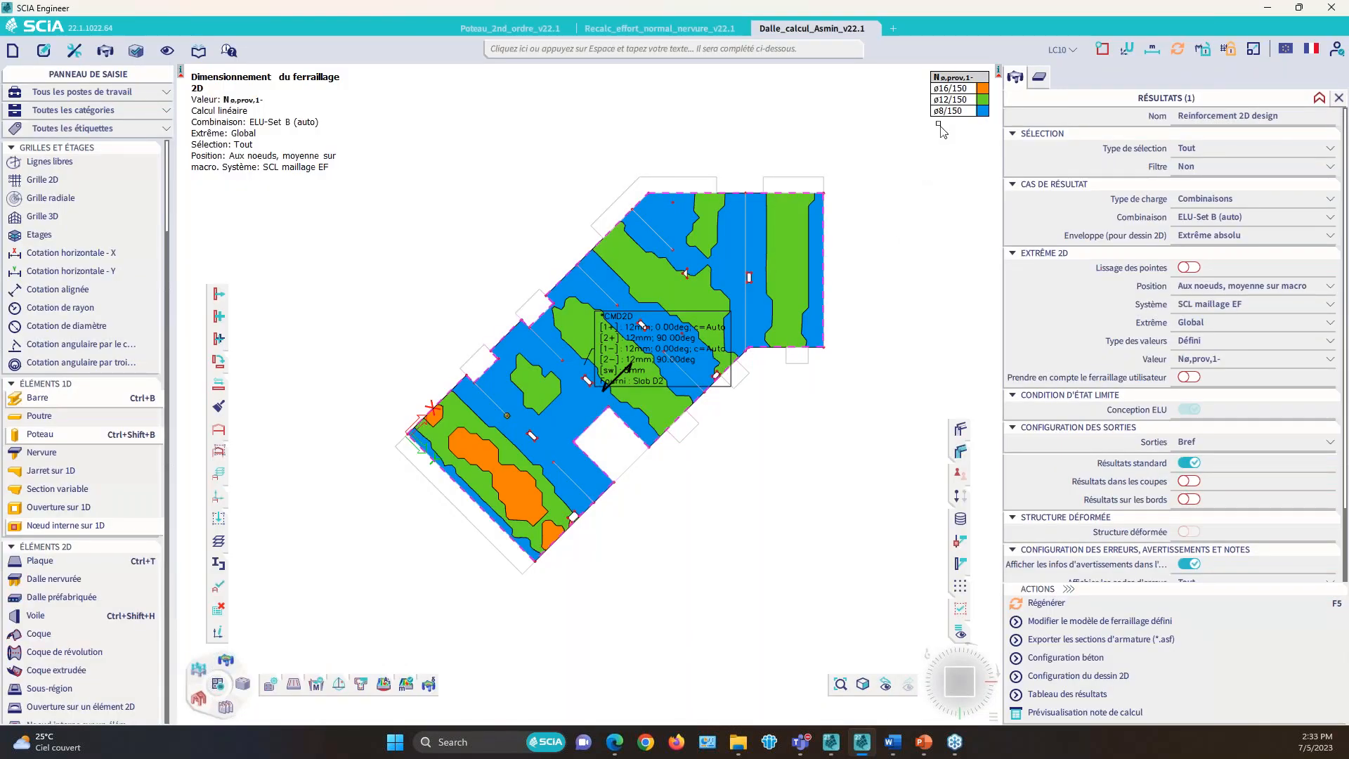
Step: Add the 6 mm diameter to layer 1-'s additional reinforcement list in template Slab D2 and regenerate the results
click(1040, 77)
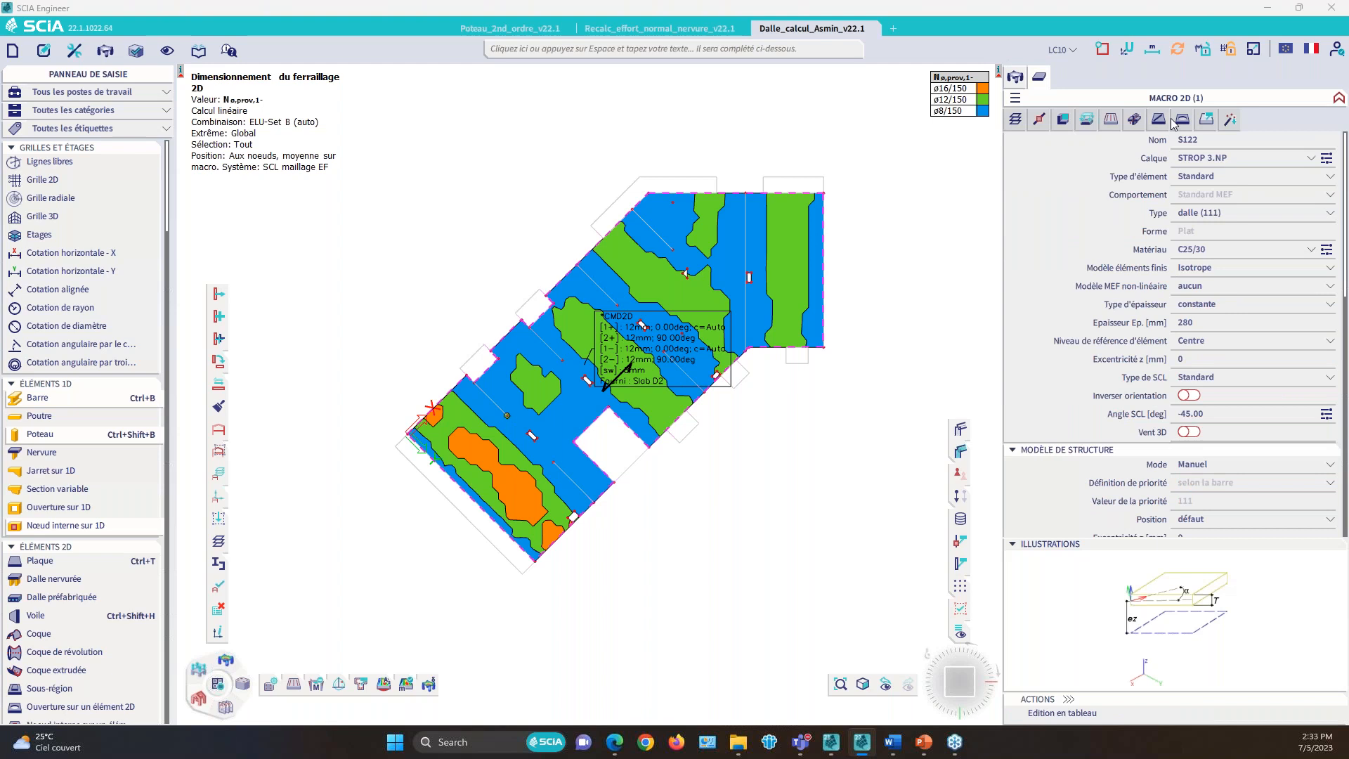
click(1206, 119)
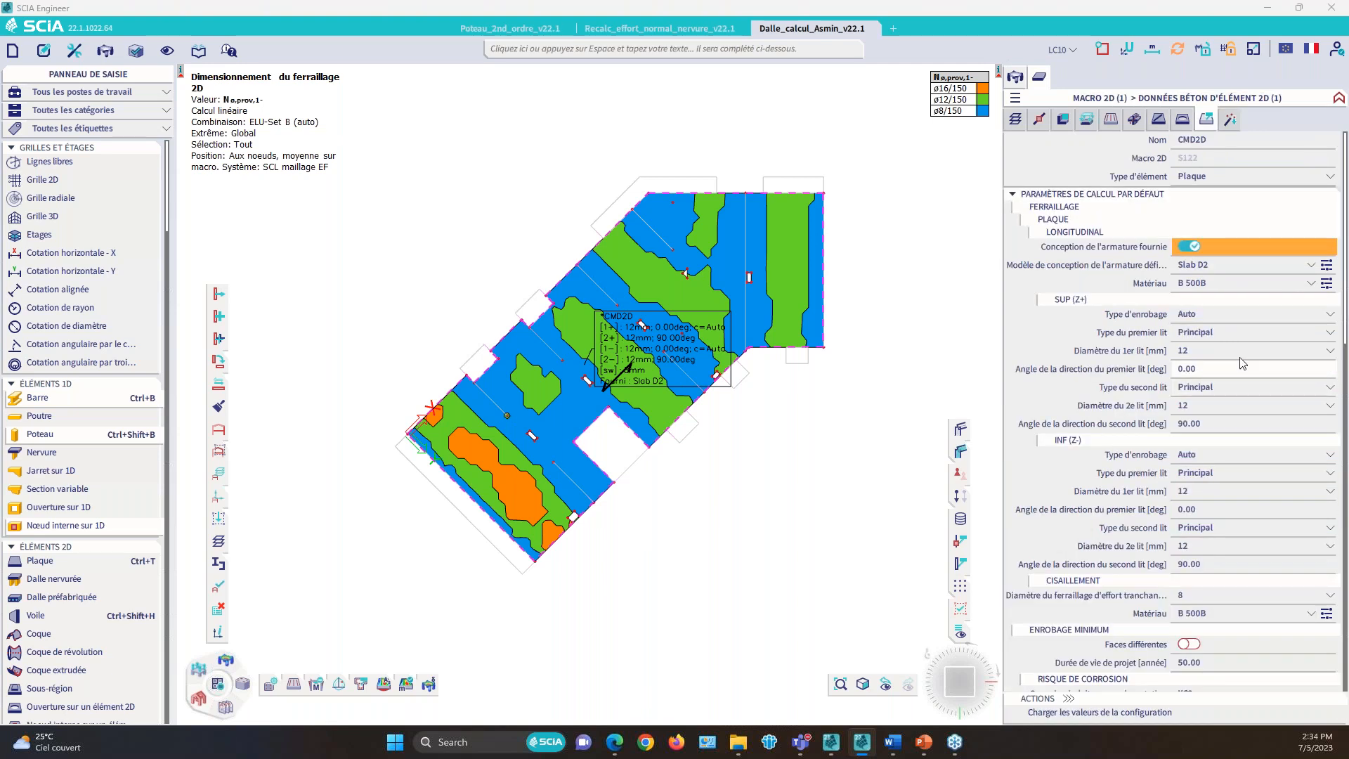
click(1327, 267)
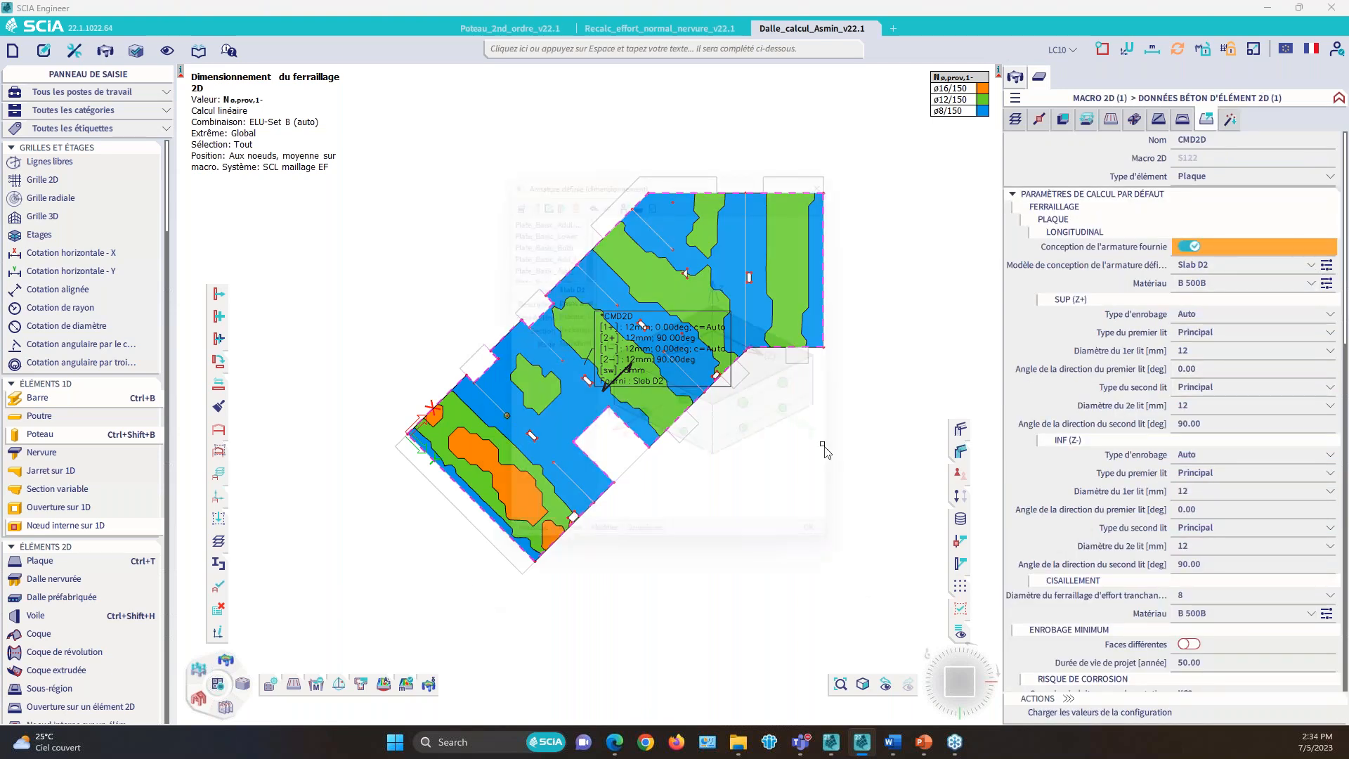
click(601, 557)
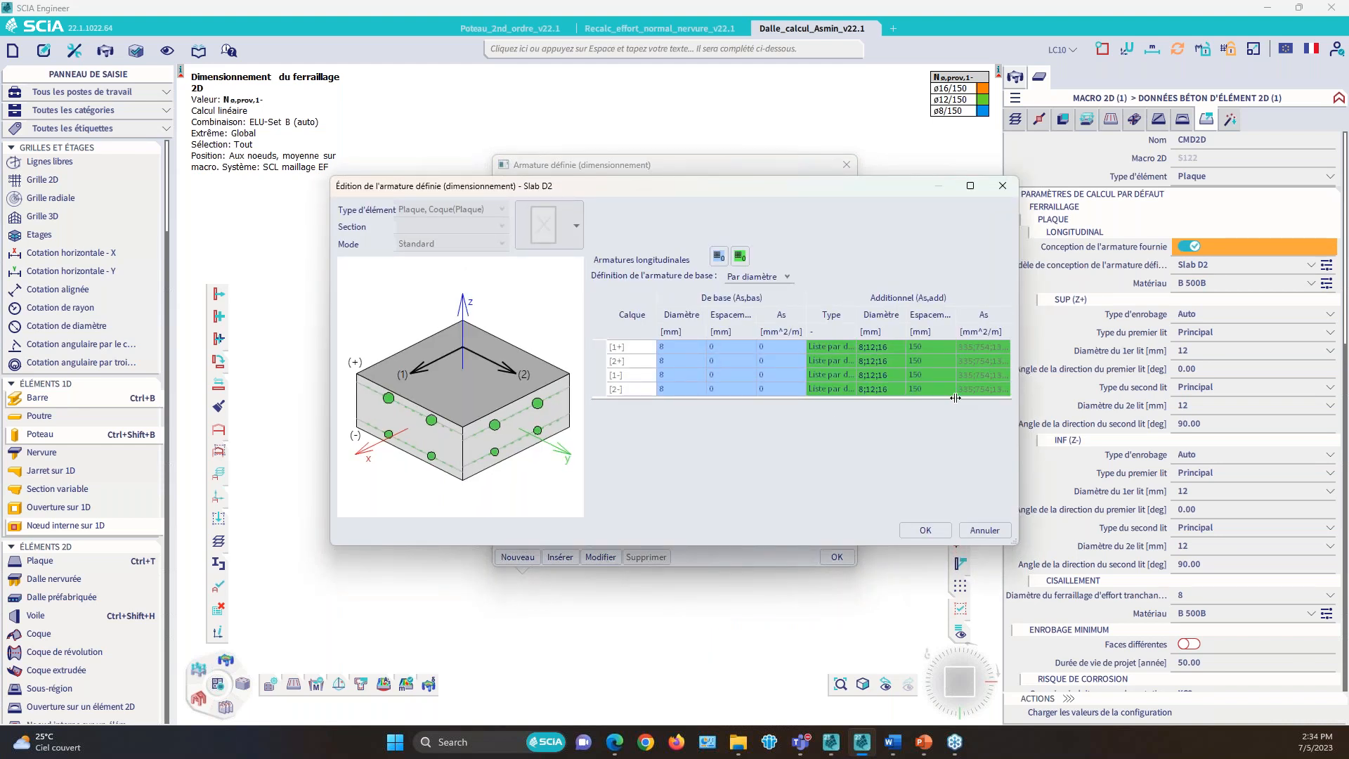
click(878, 375)
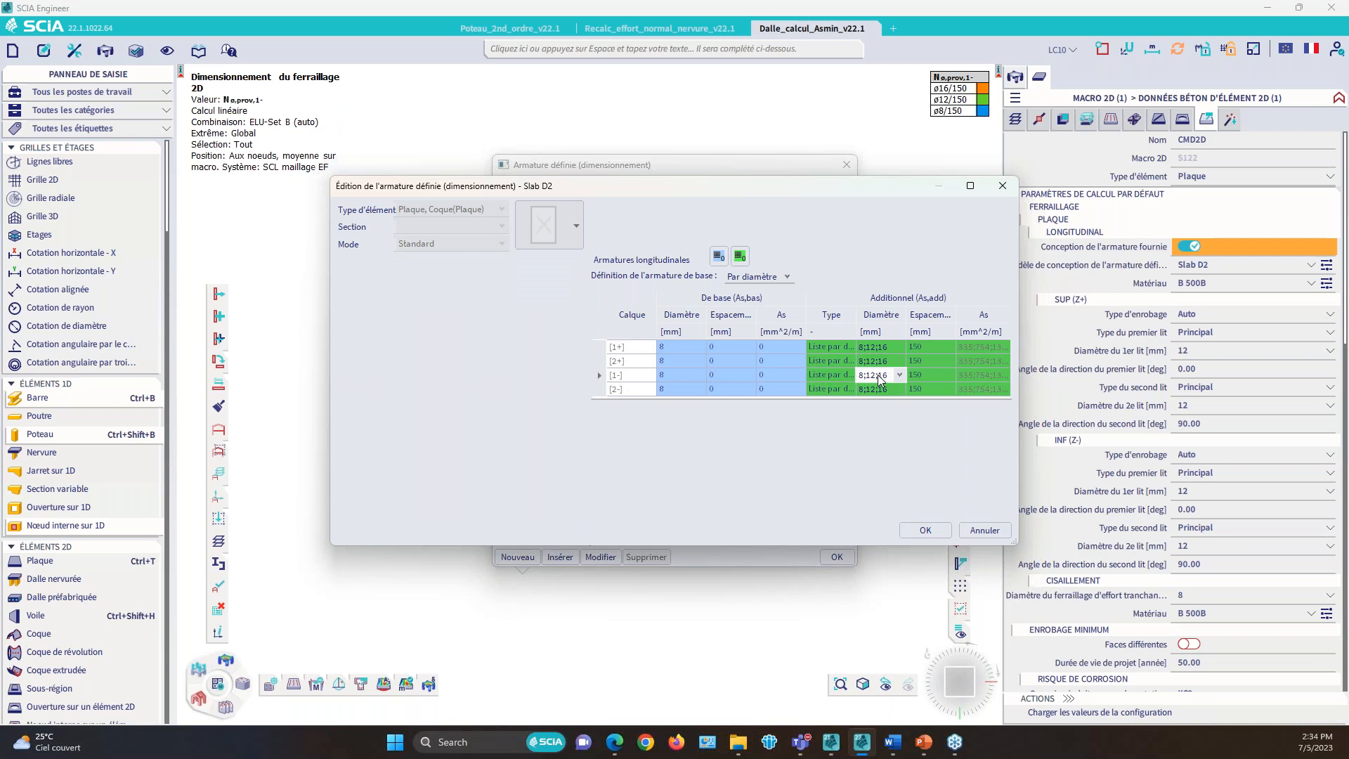
click(900, 375)
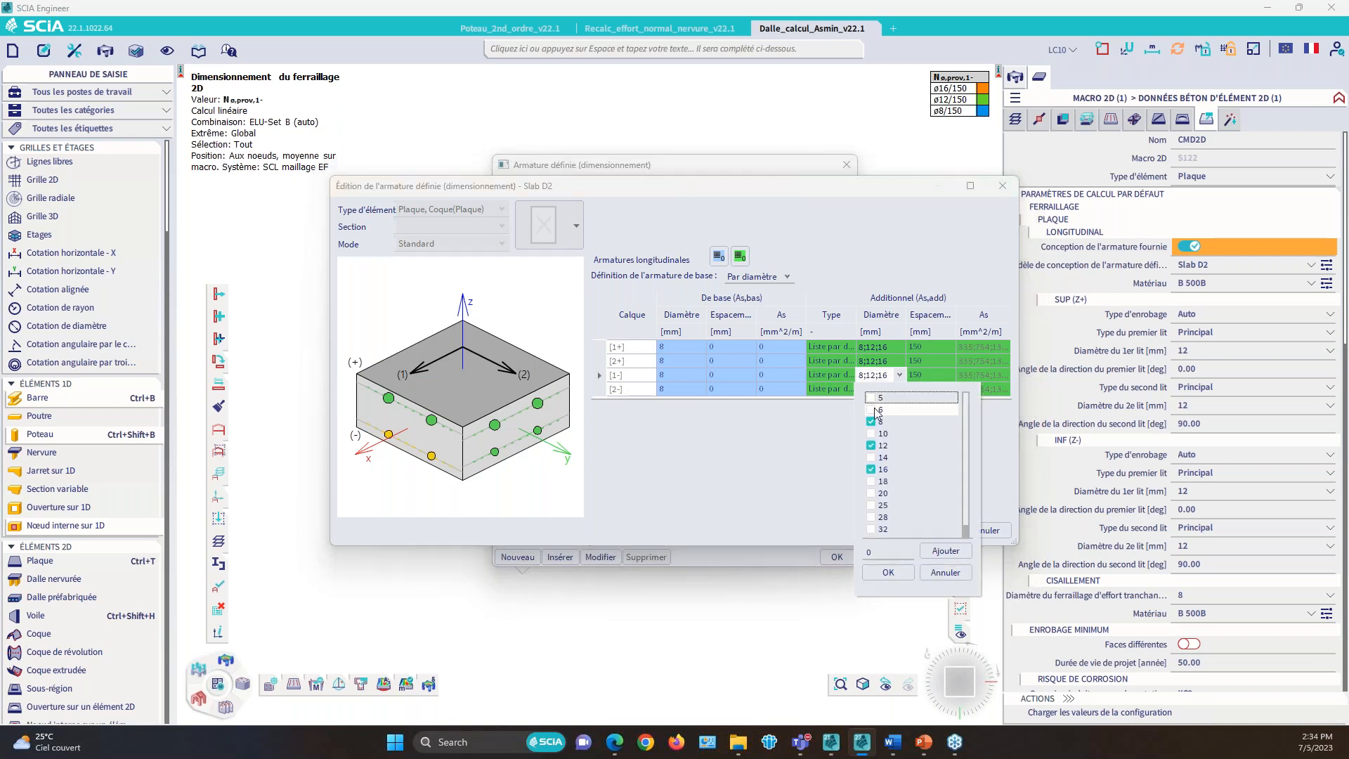
click(871, 410)
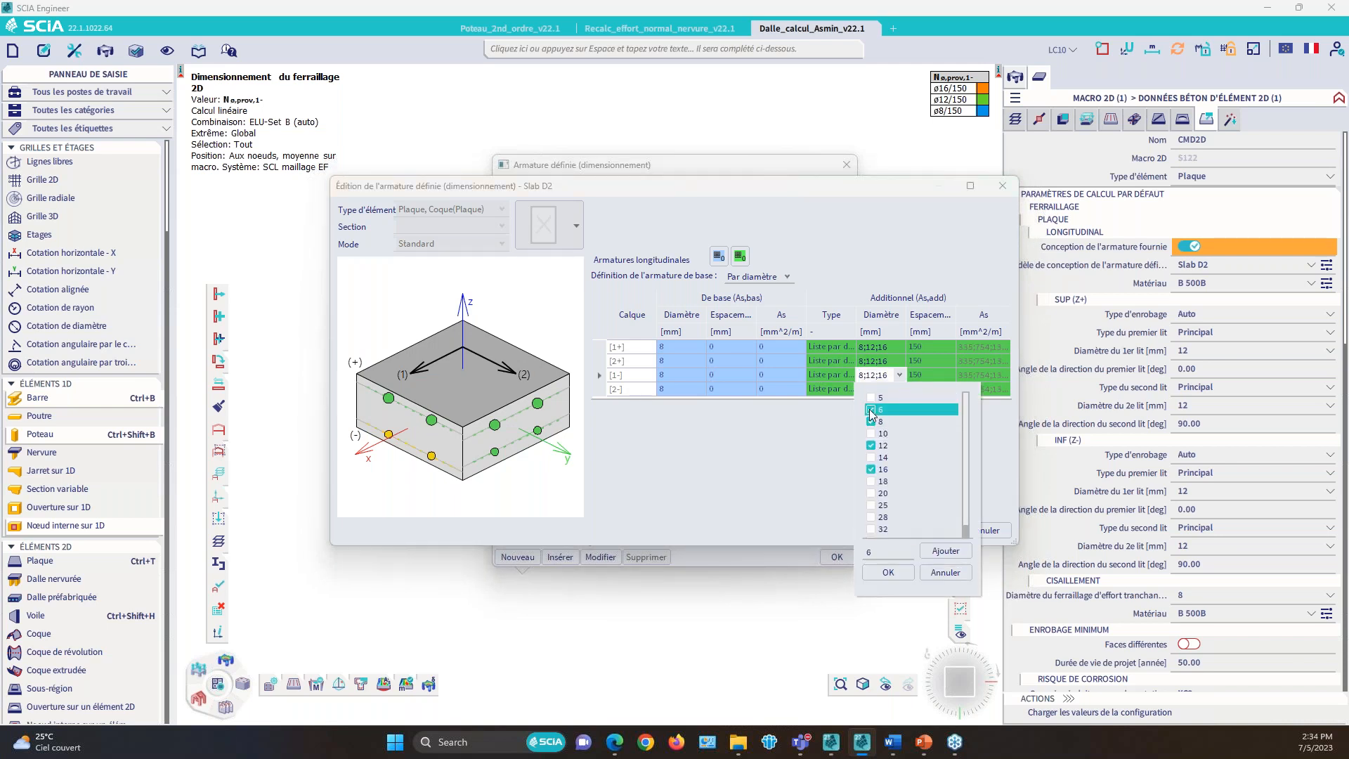
click(888, 572)
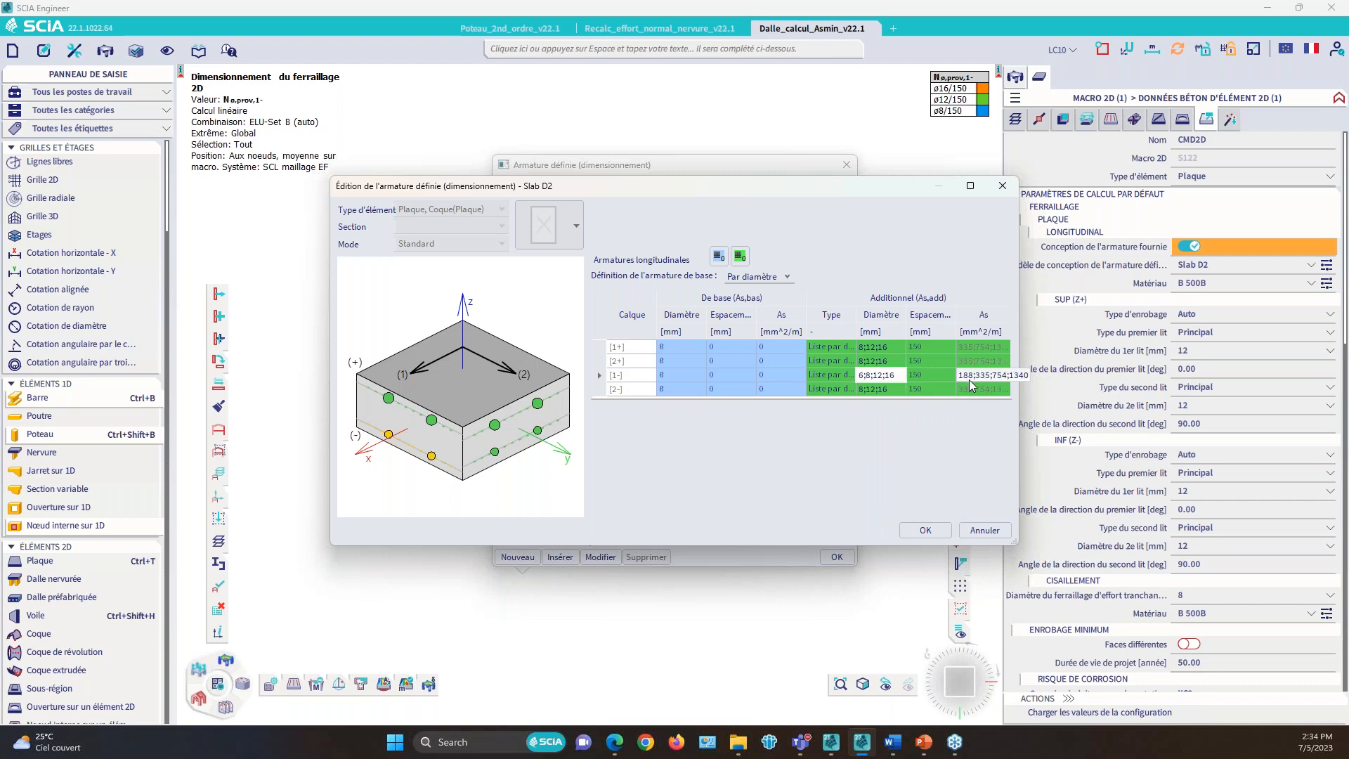
click(924, 530)
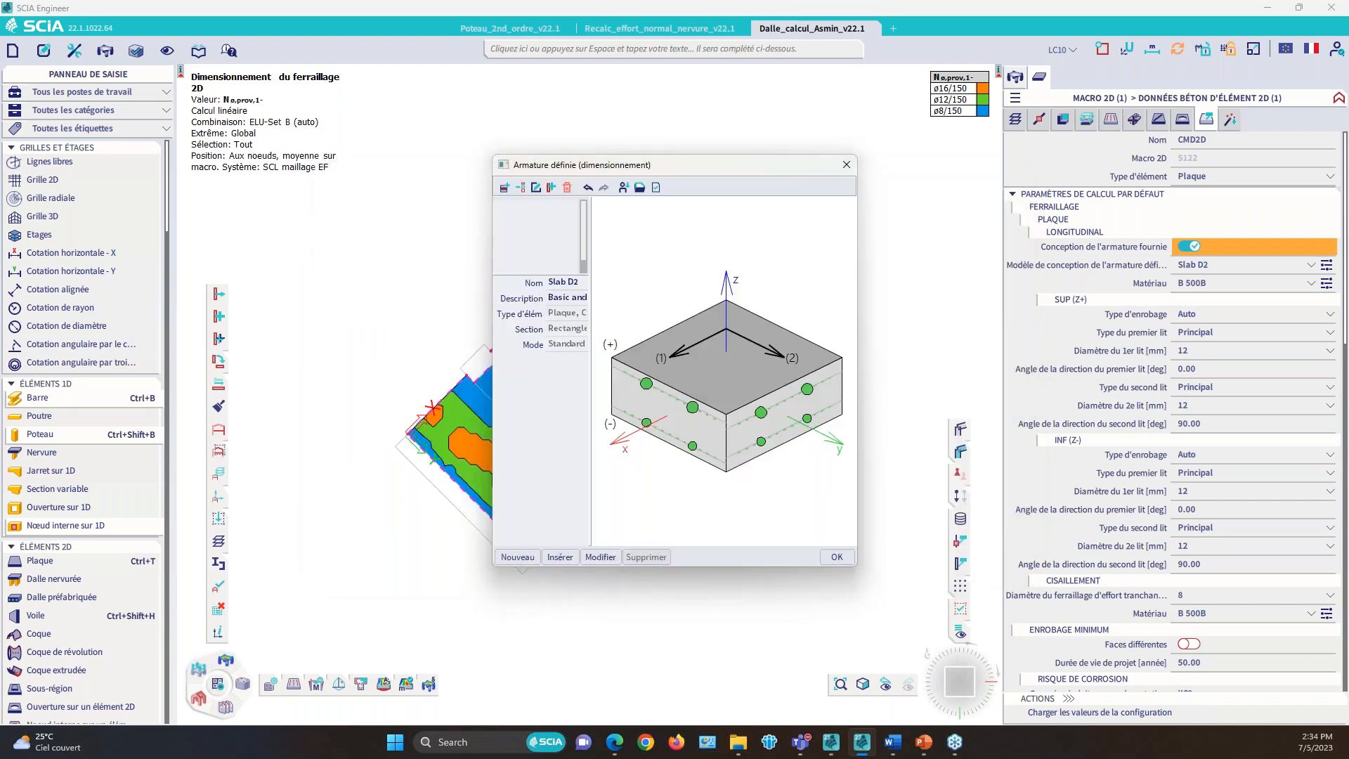
click(835, 557)
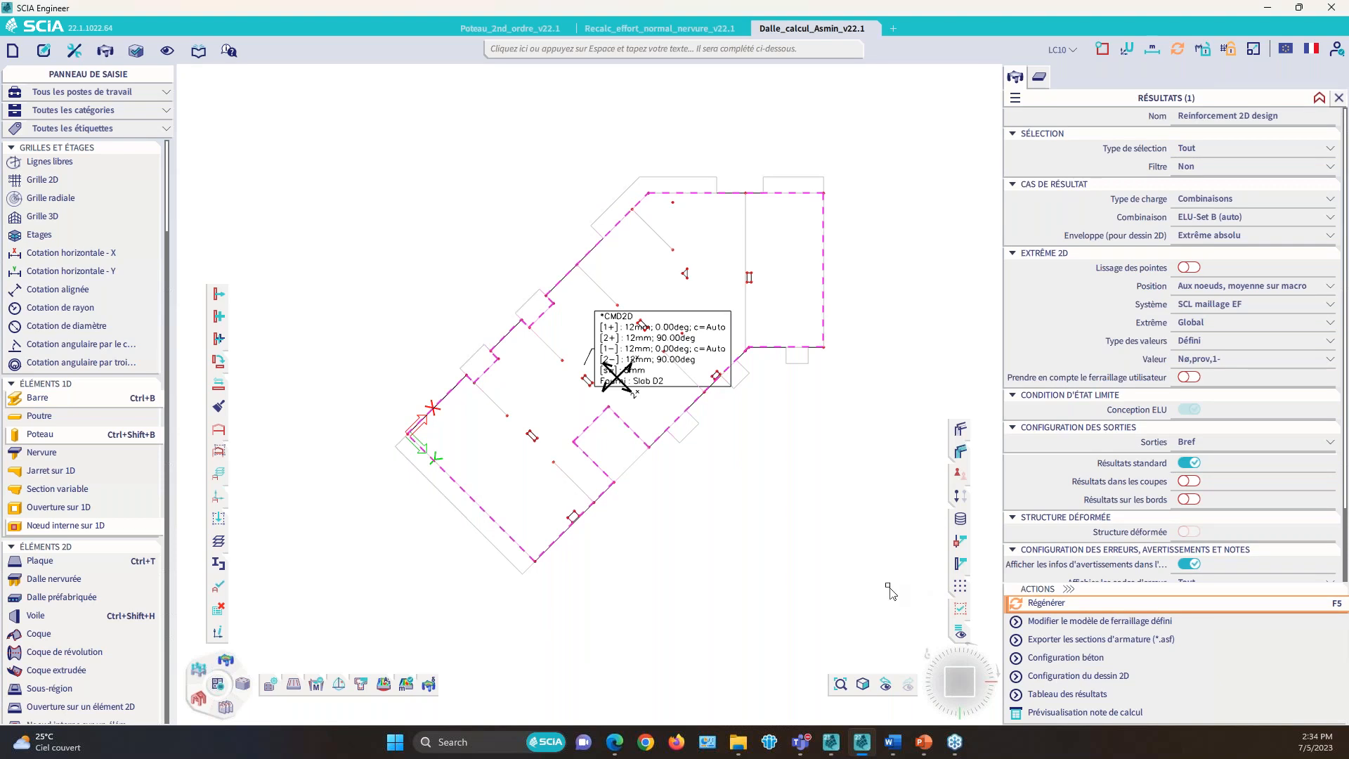
key(F5)
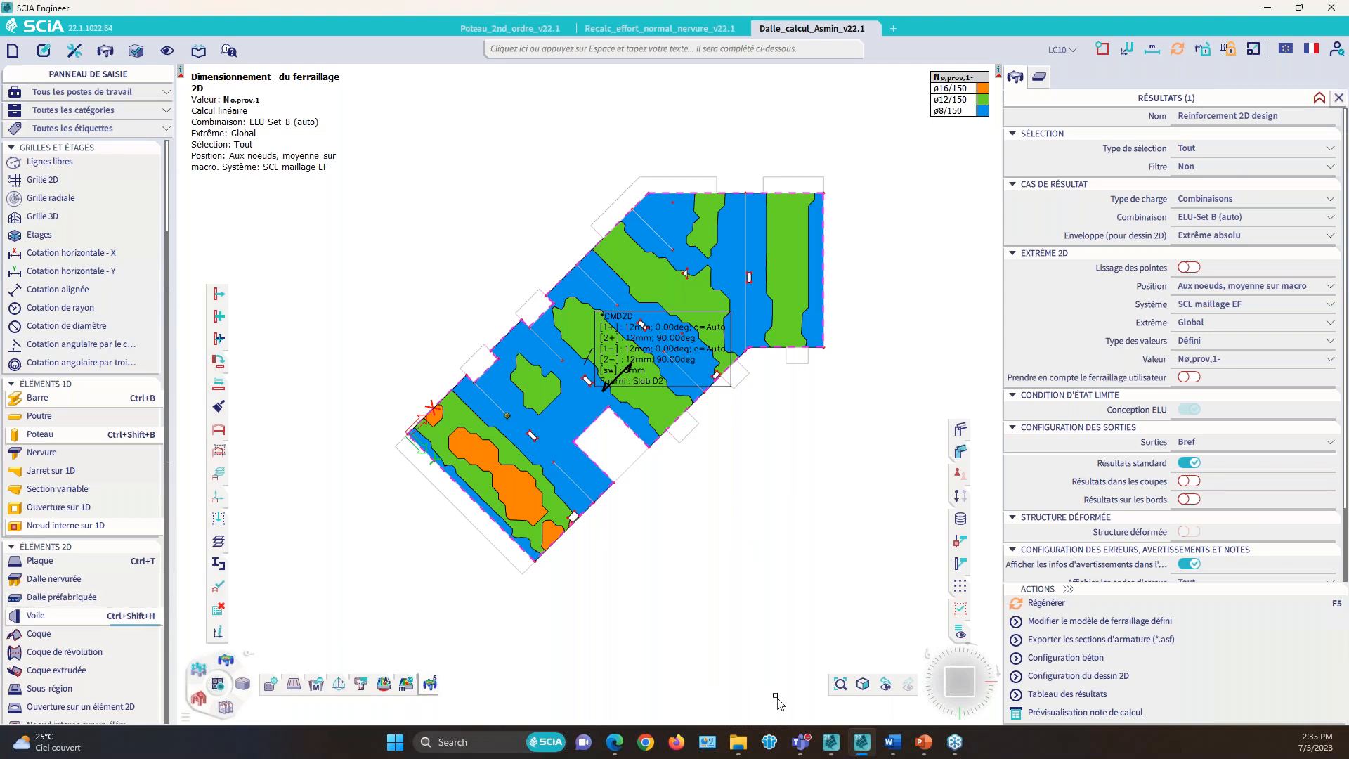
Step: Switch to PowerPoint to view the "Métré incluant le ferraillage 2D" slide, and return to SCIA Engineer
click(928, 746)
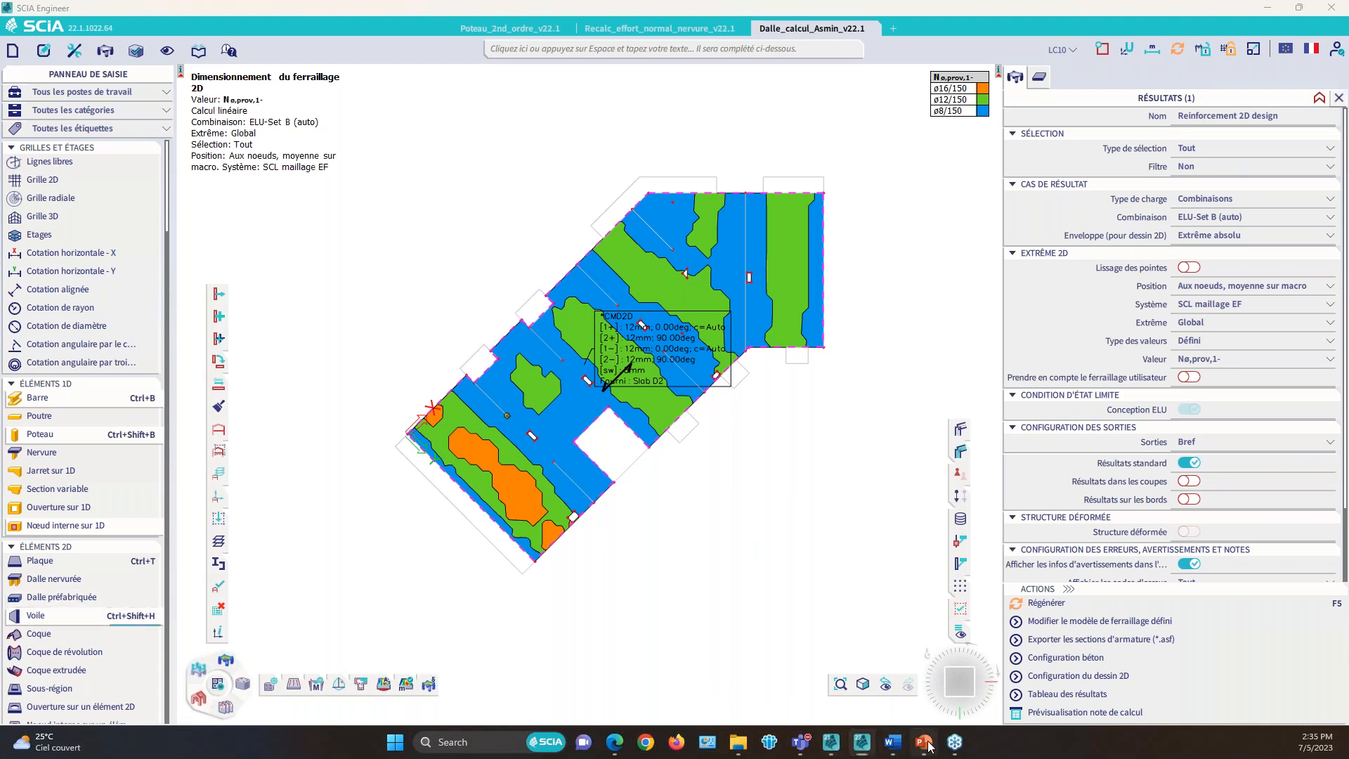
scroll(245, 491, down, 1)
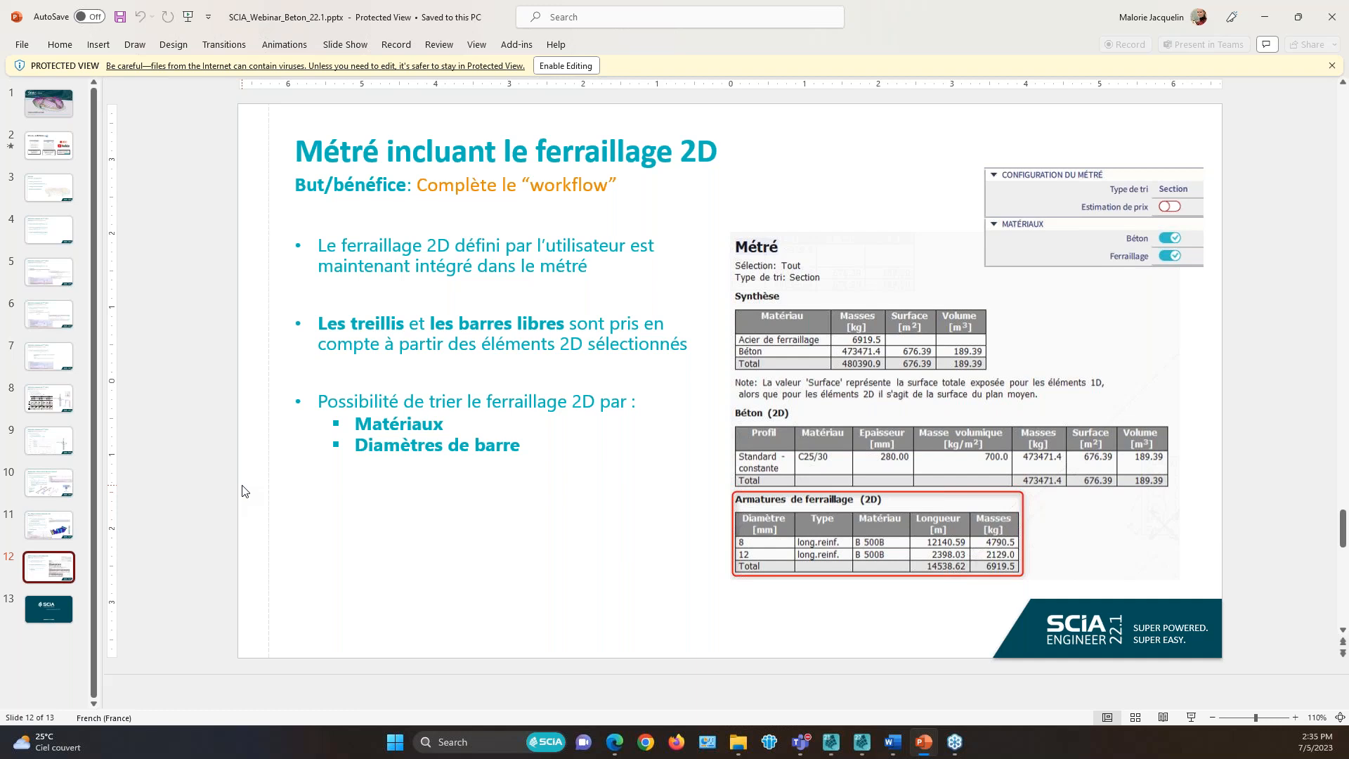
click(862, 743)
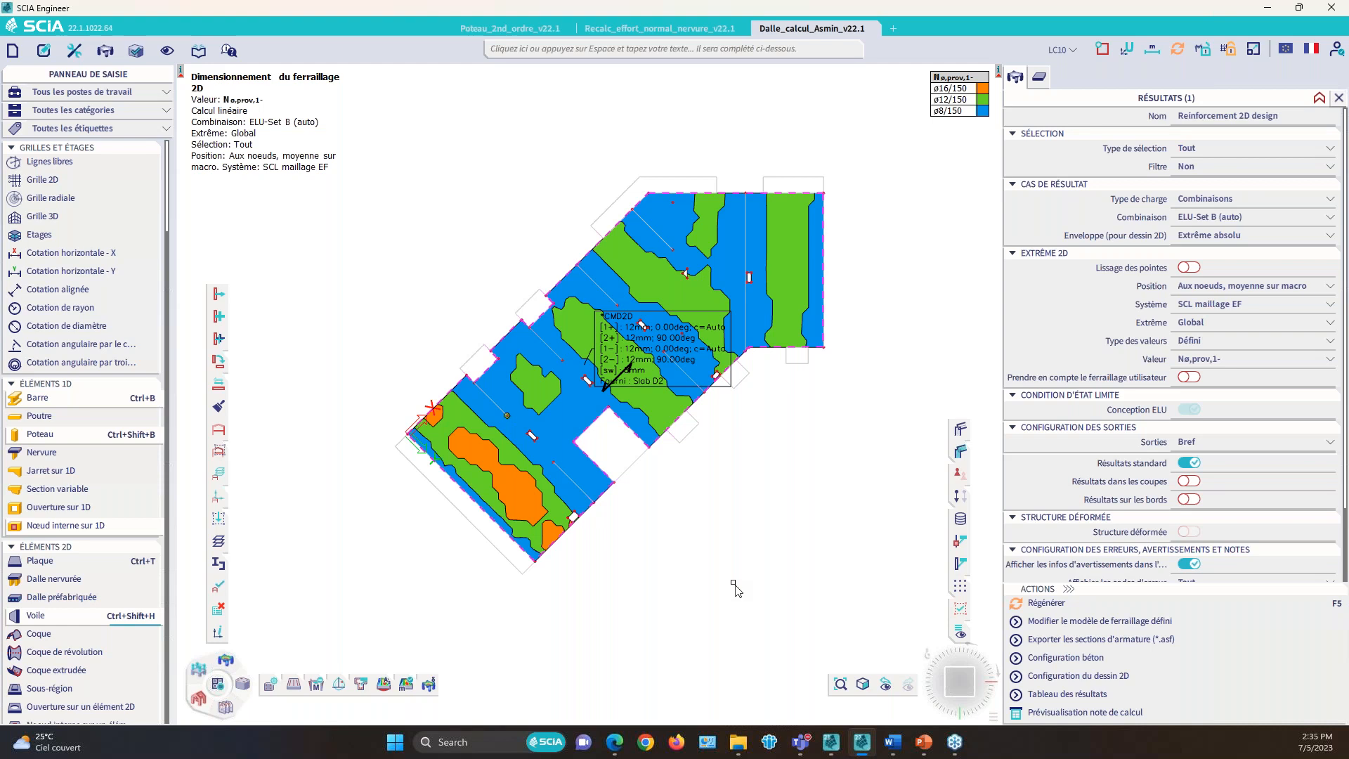
Step: Display the reinforcement area As,déf,1- on the slab and check its calculation report preview
click(1209, 359)
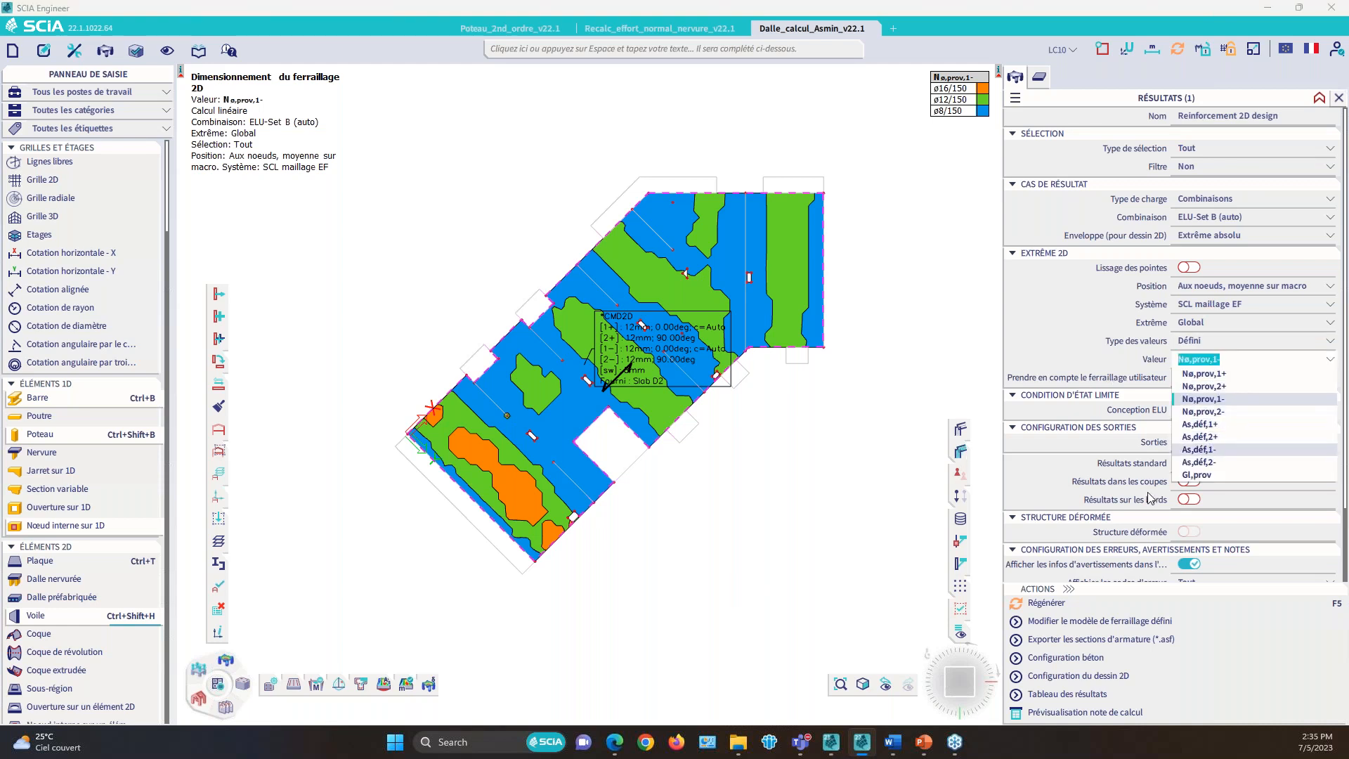
click(1047, 603)
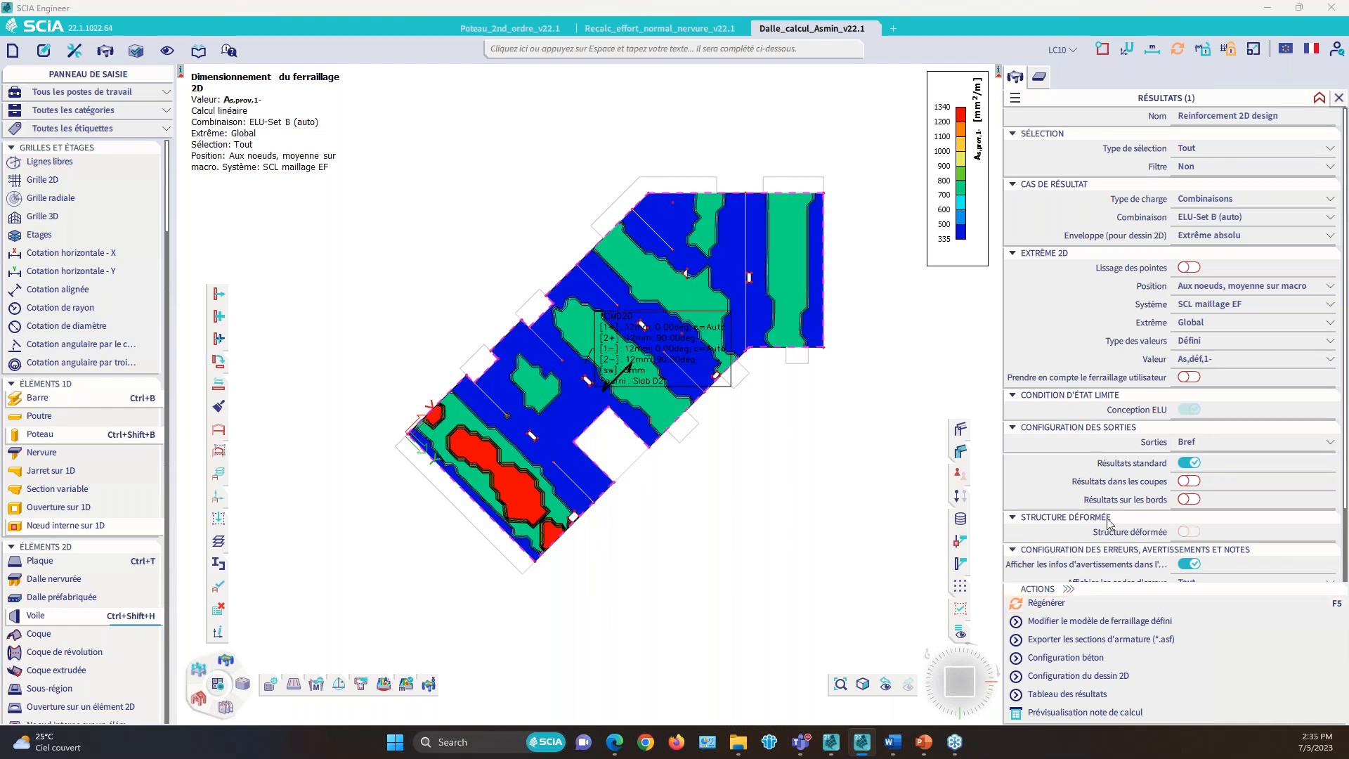
click(1072, 712)
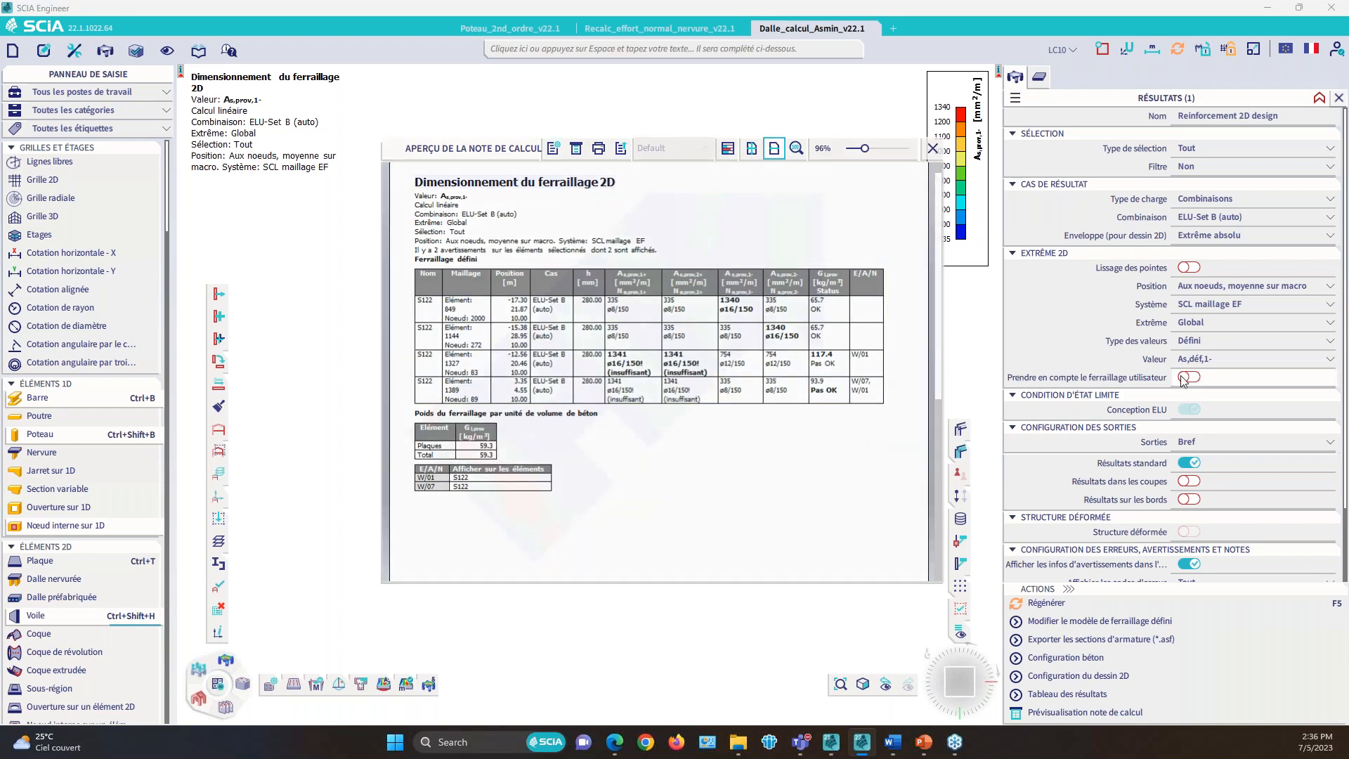
click(932, 148)
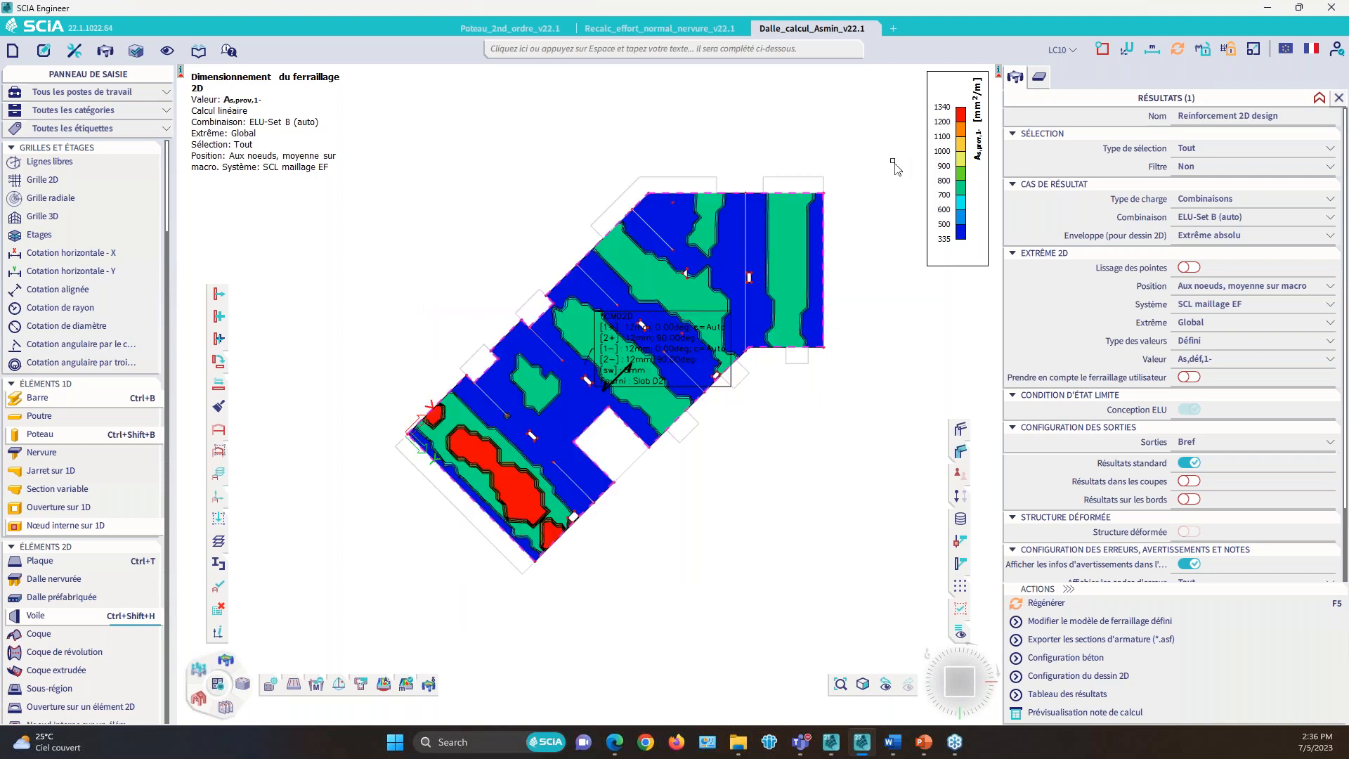
Step: Set the reinforcement zone display to hide the upper layer (Lit supérieur) and show the lower layer (Lit inférieur)
right_click(488, 202)
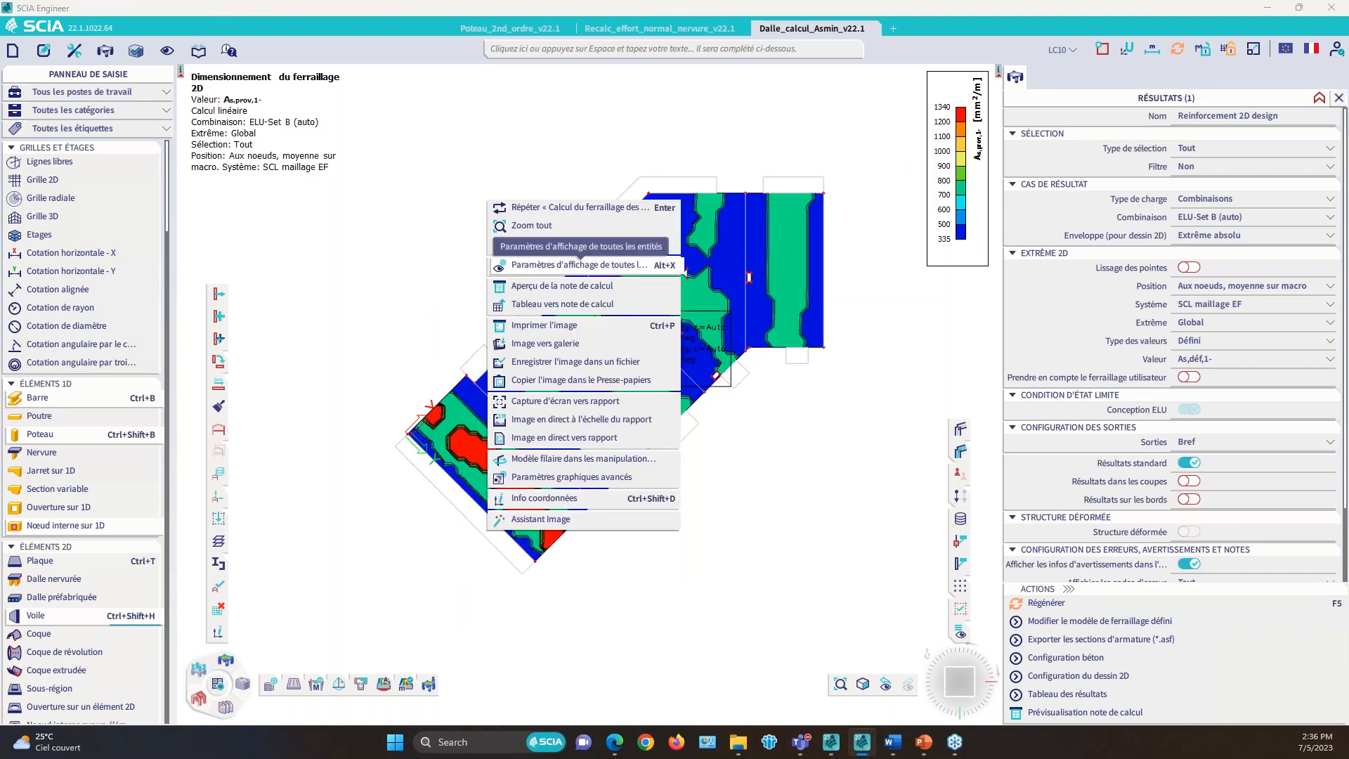
click(580, 265)
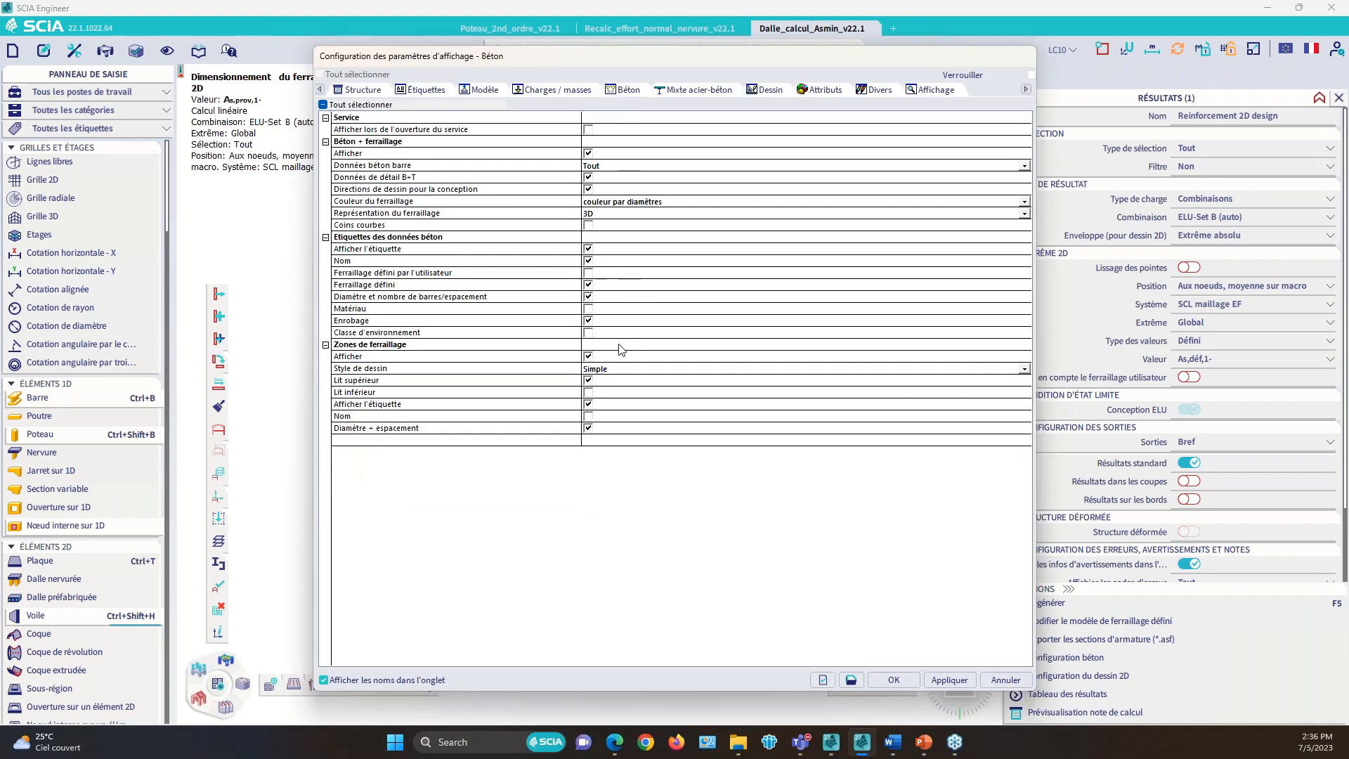
click(588, 381)
click(589, 393)
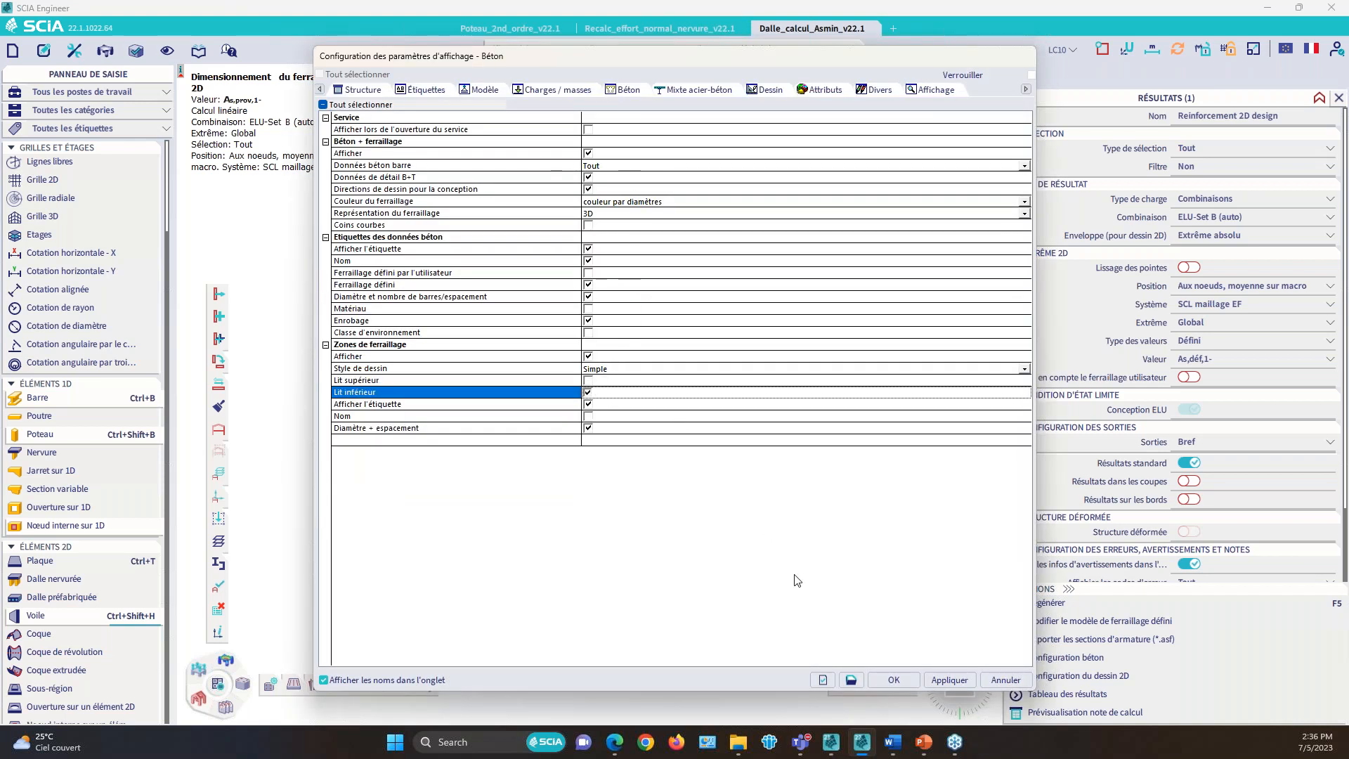
click(890, 680)
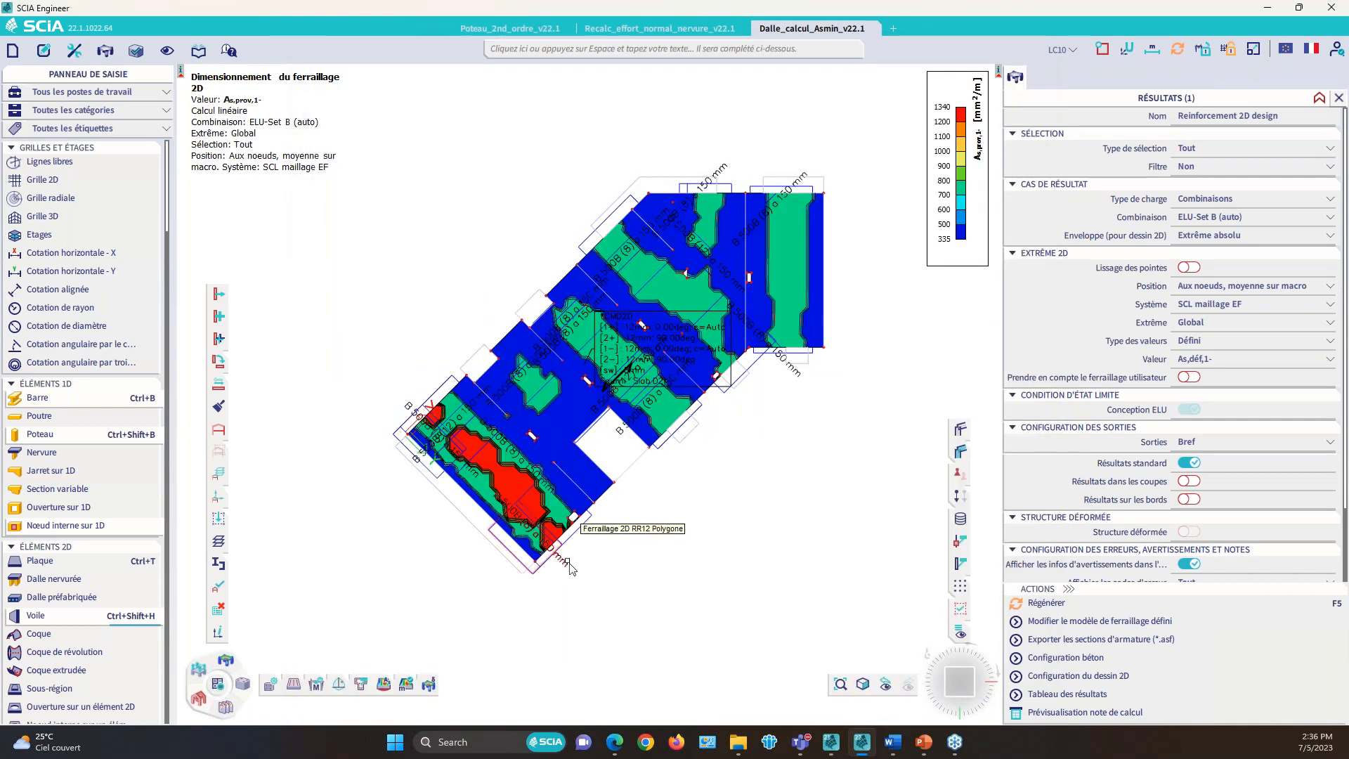
Step: Inspect the lower-layer reinforcement zone polygon at the slab's lower corner up close
click(570, 568)
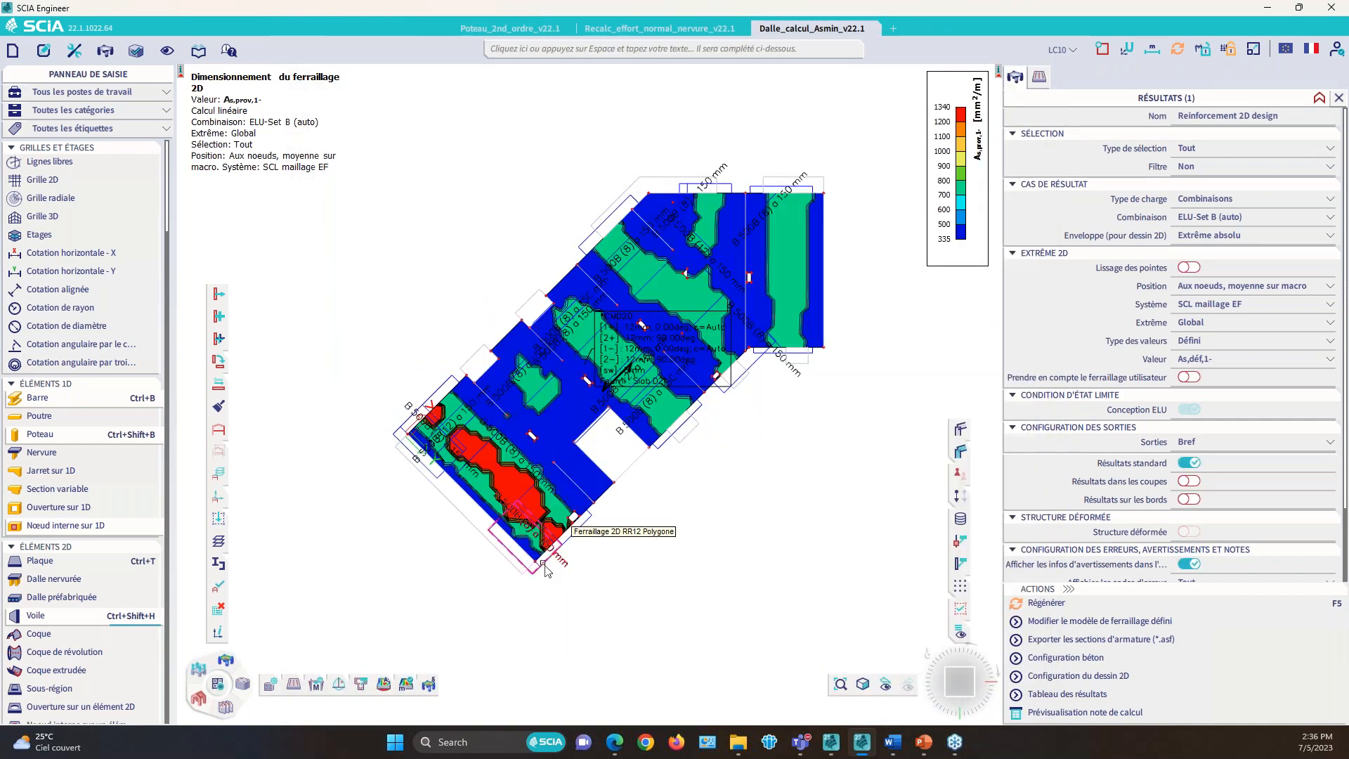
scroll(540, 569, up, 4)
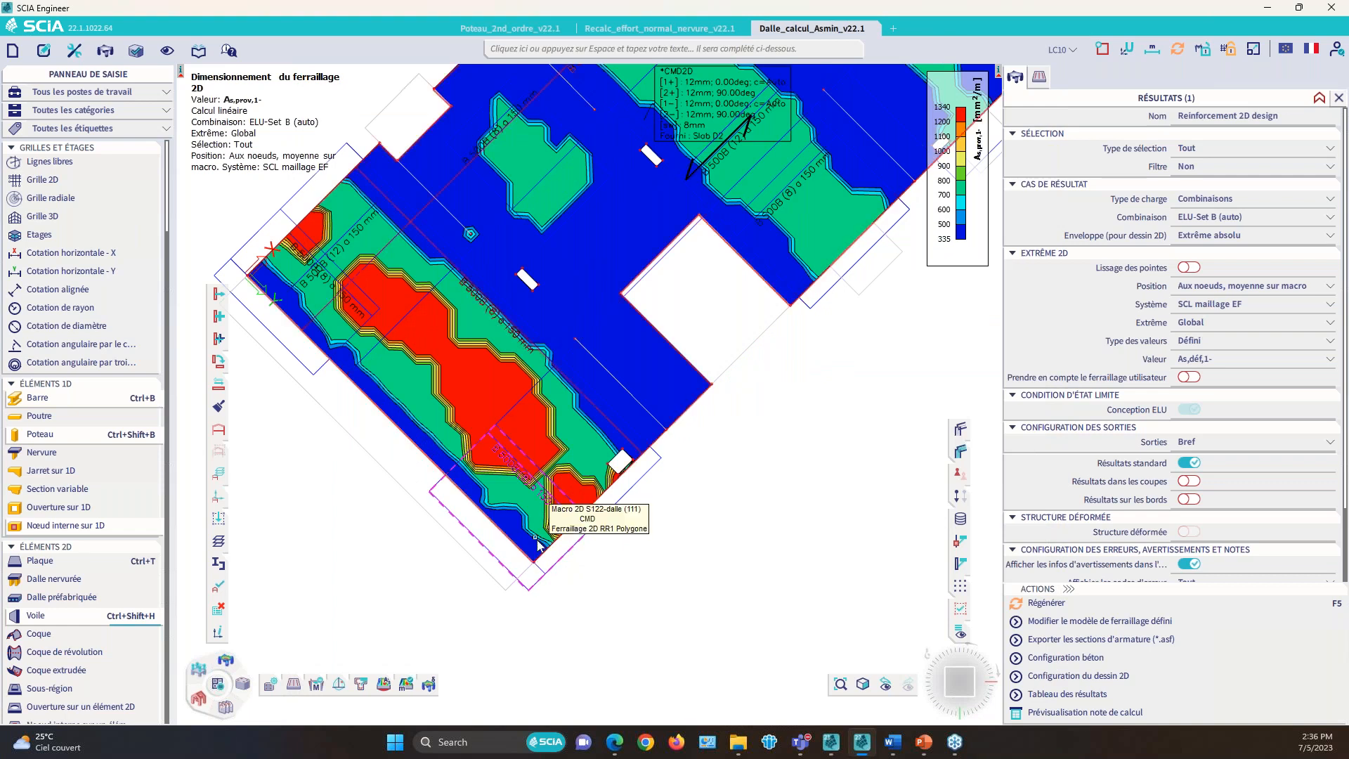
scroll(531, 524, down, 2)
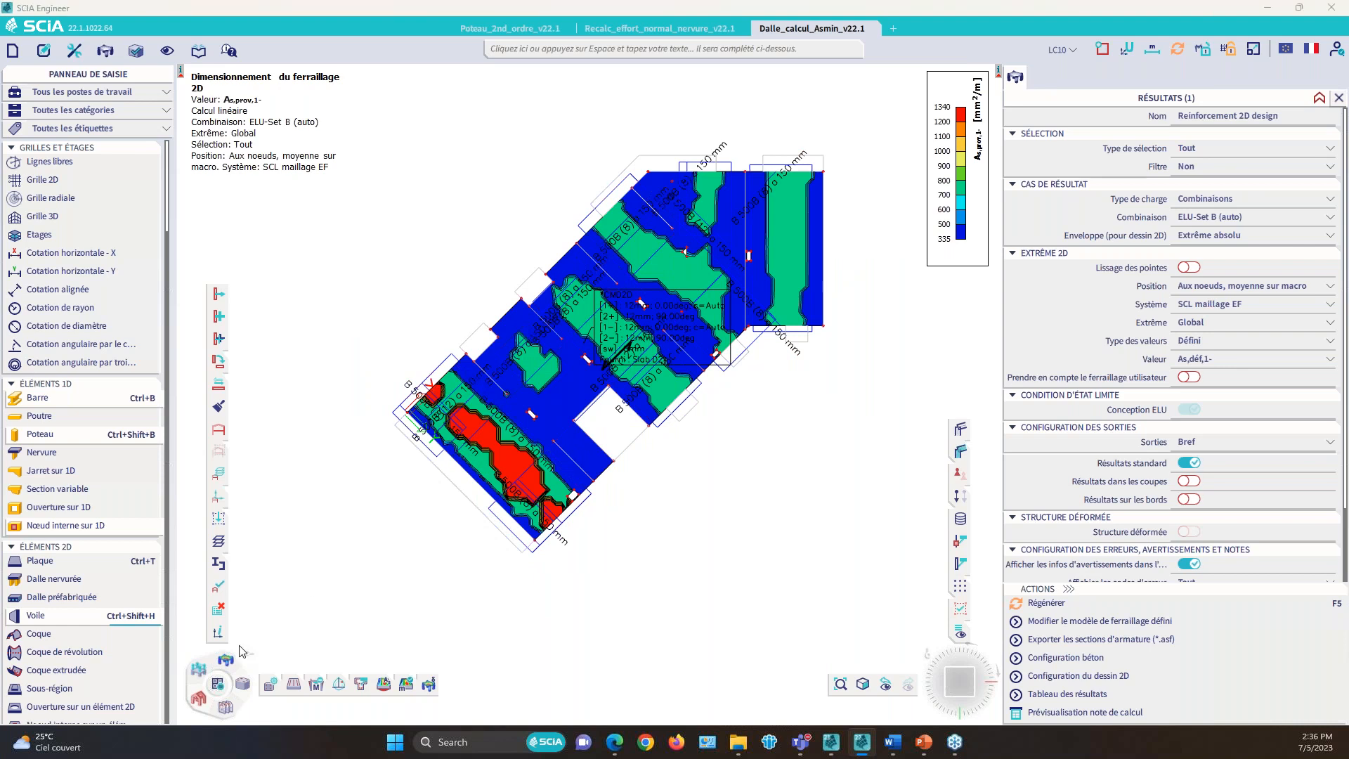
Step: Open the Métré (bill of quantities) results and set the sort type to "Section"
click(226, 661)
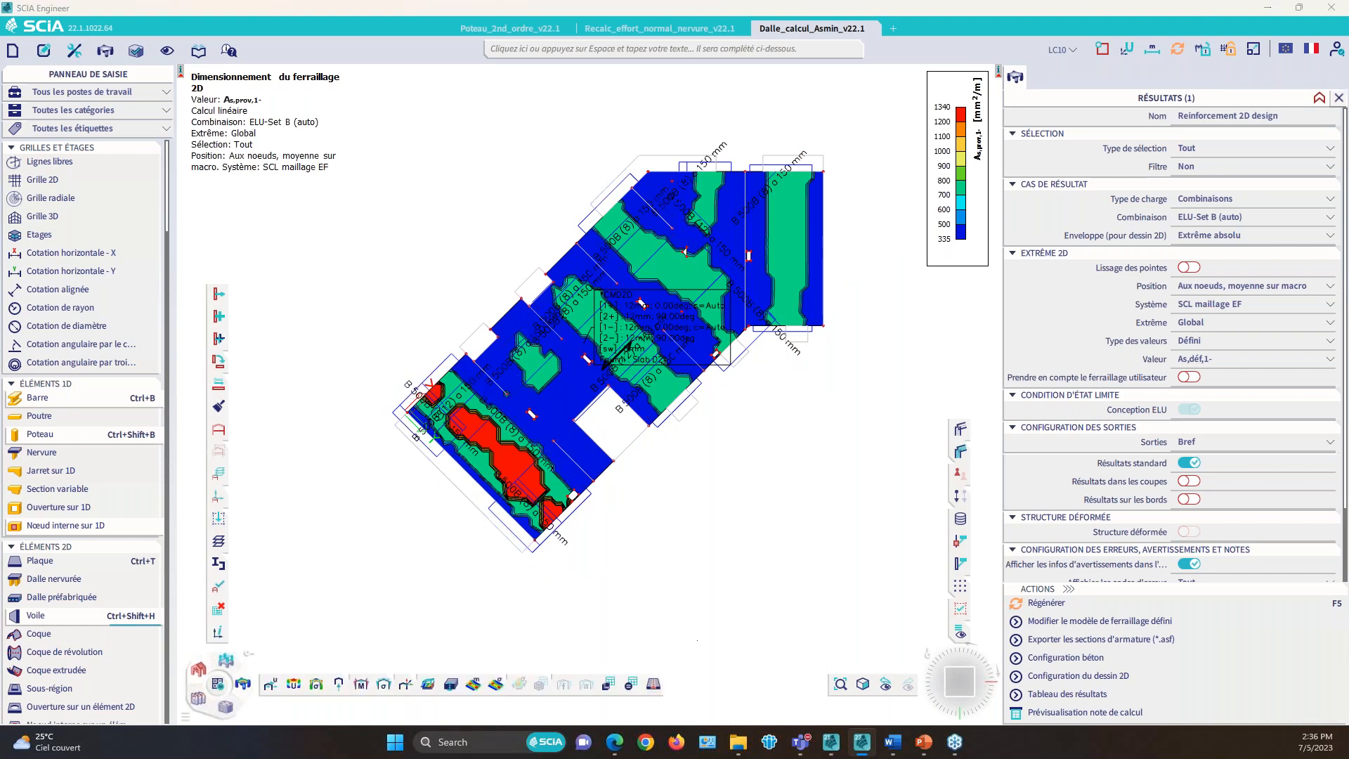
click(610, 682)
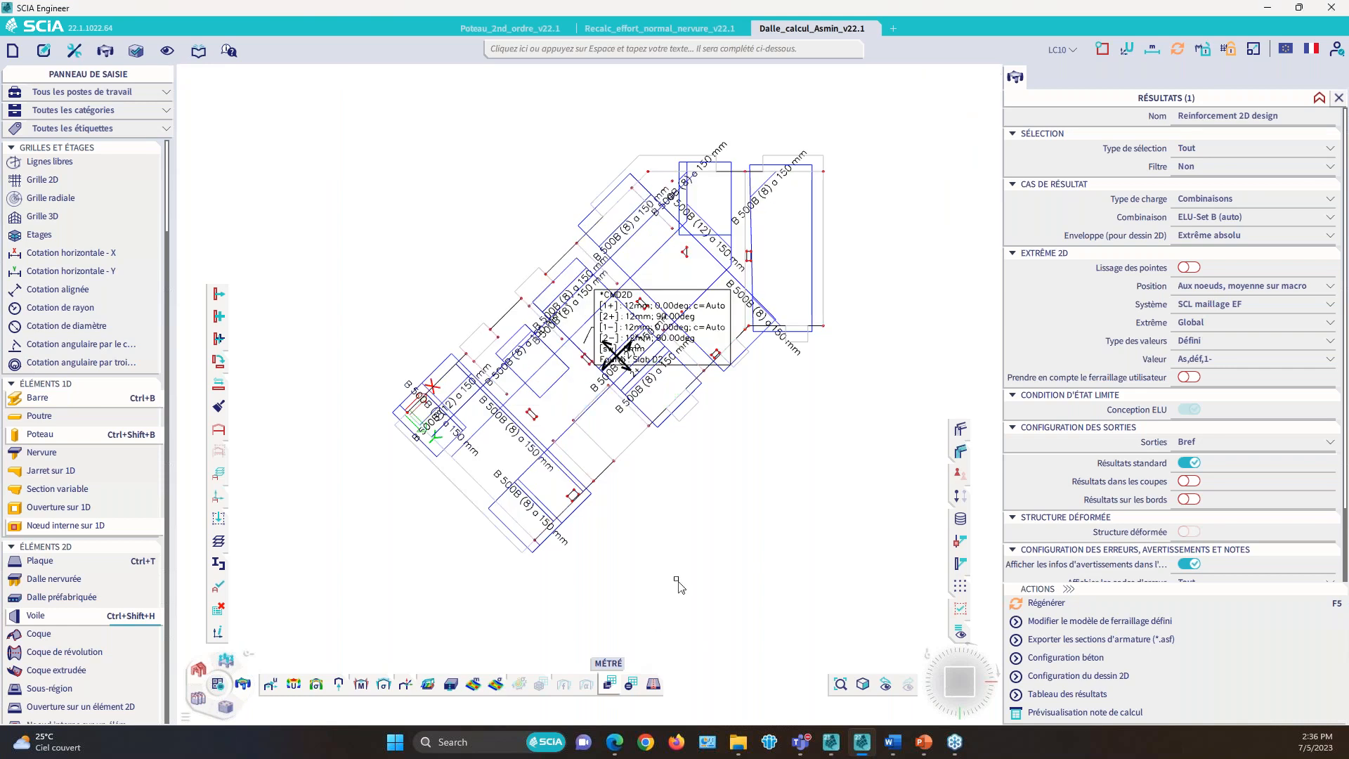
click(1231, 200)
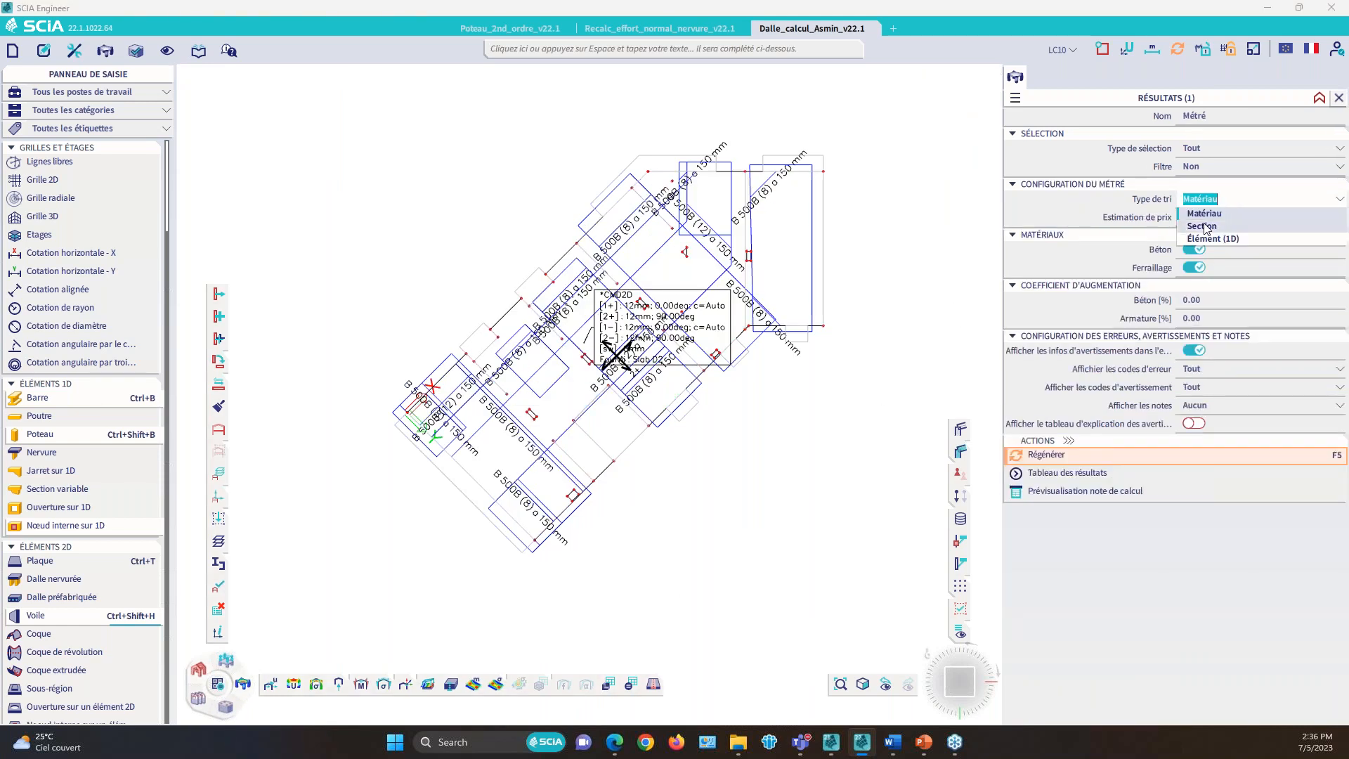
click(1203, 226)
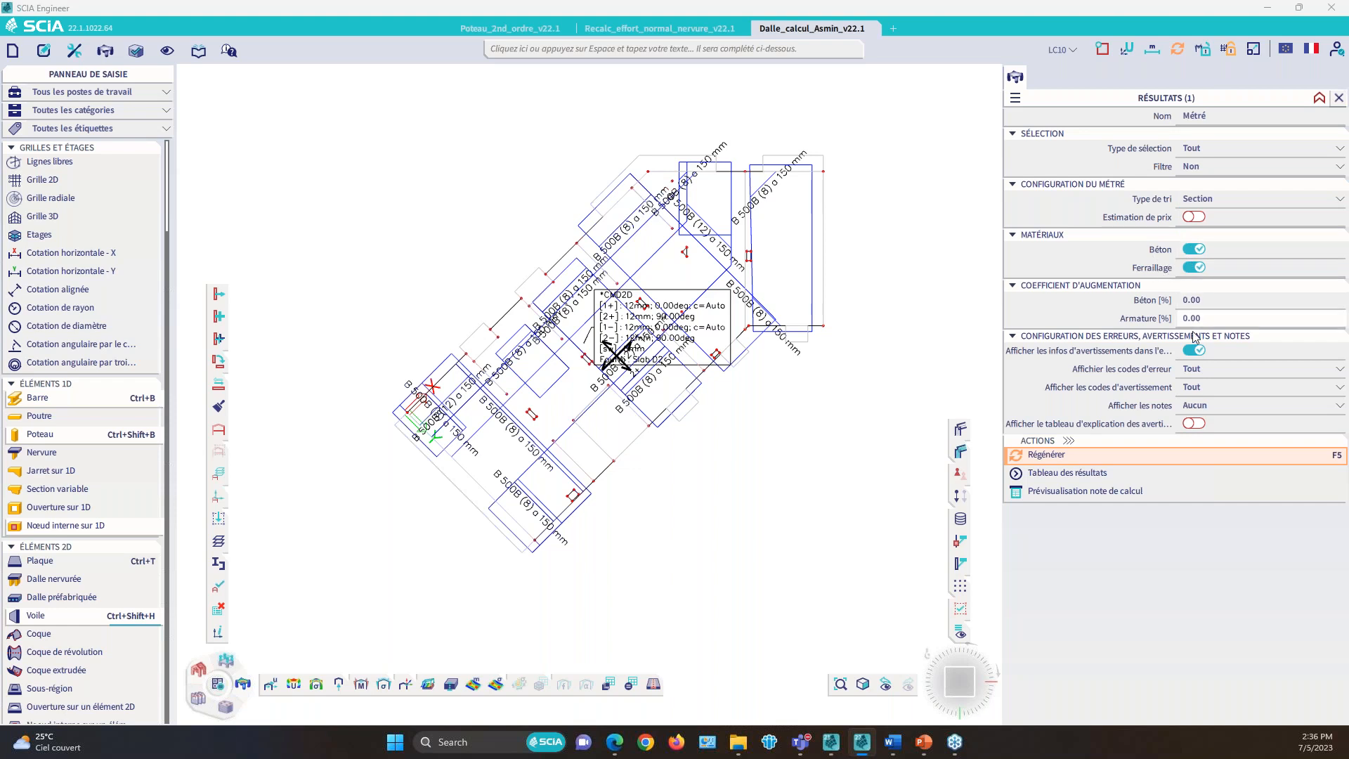
Step: Regenerate the Métré results sorted by section and examine the quantity tables in the calculation report preview
click(1053, 457)
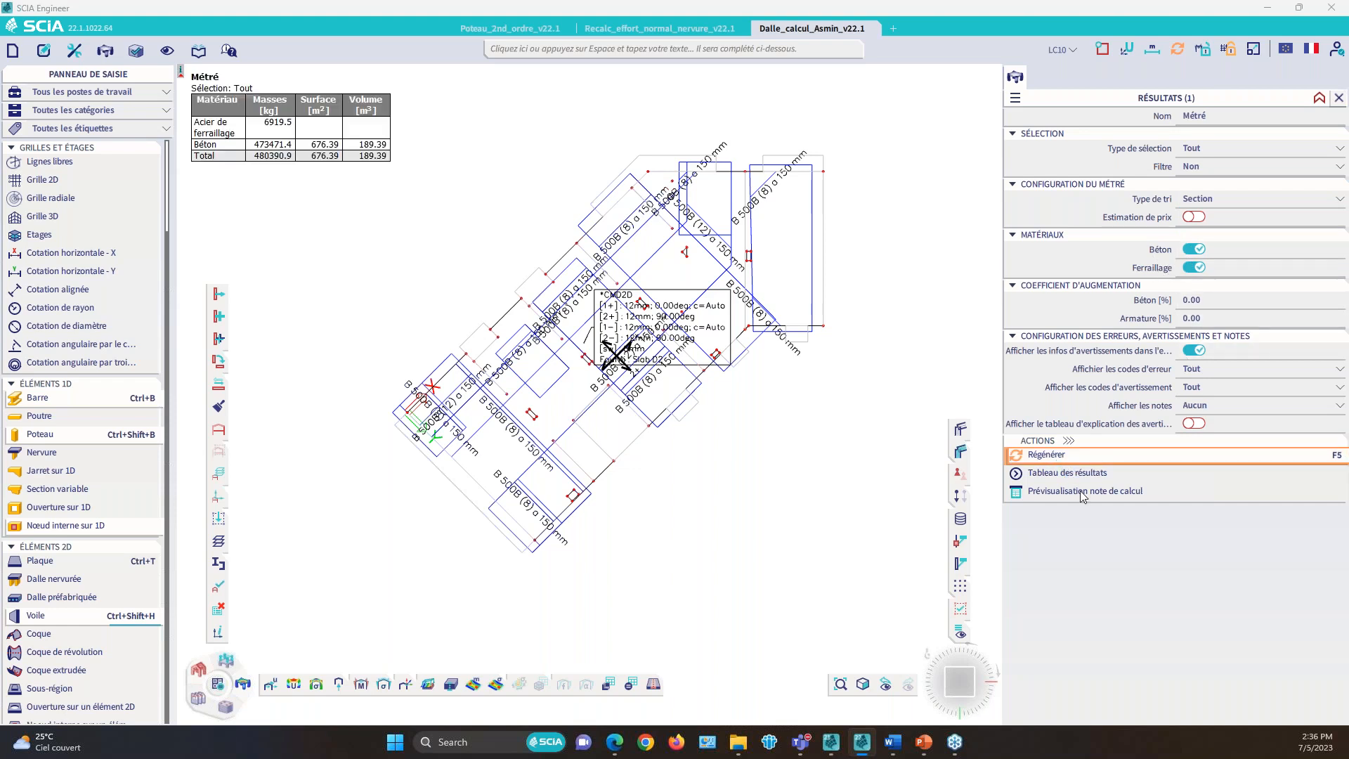
click(1092, 492)
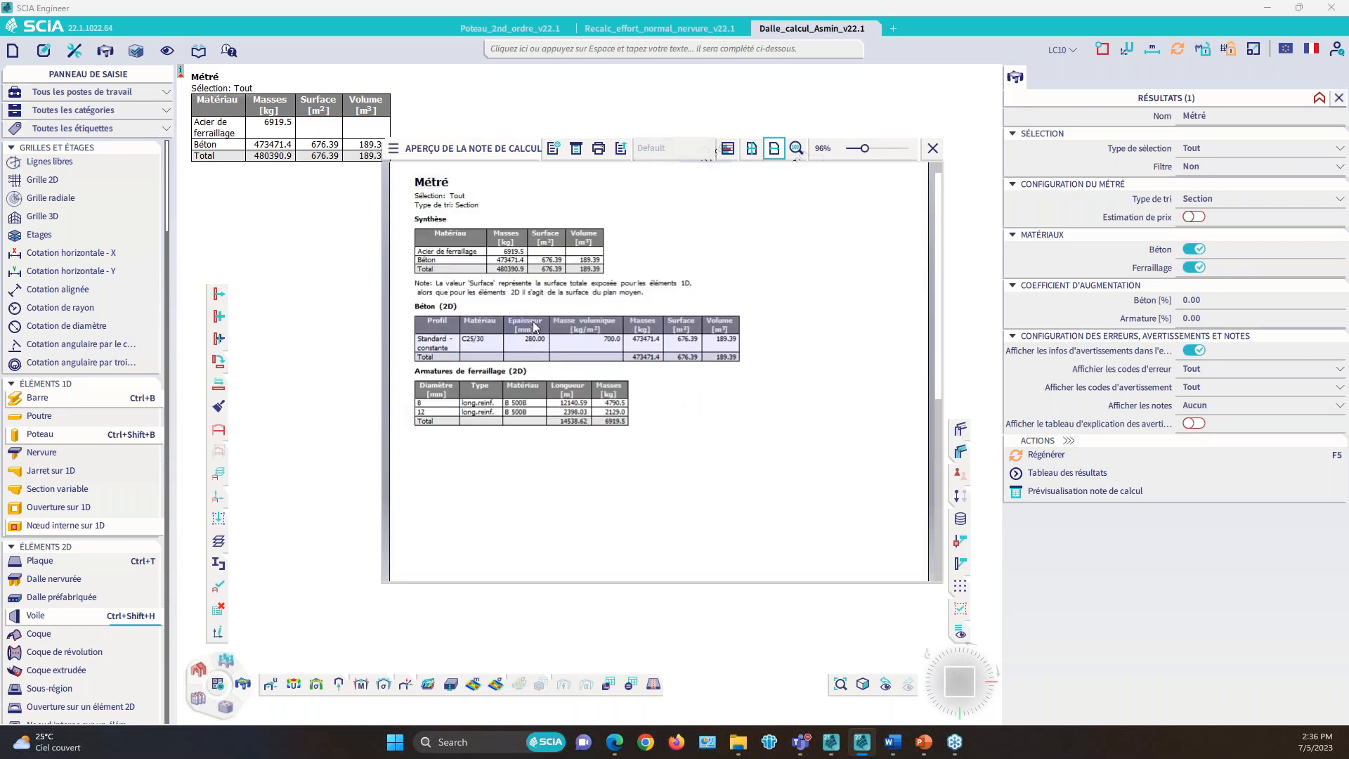
ctrl+scroll(532, 322, up, 2)
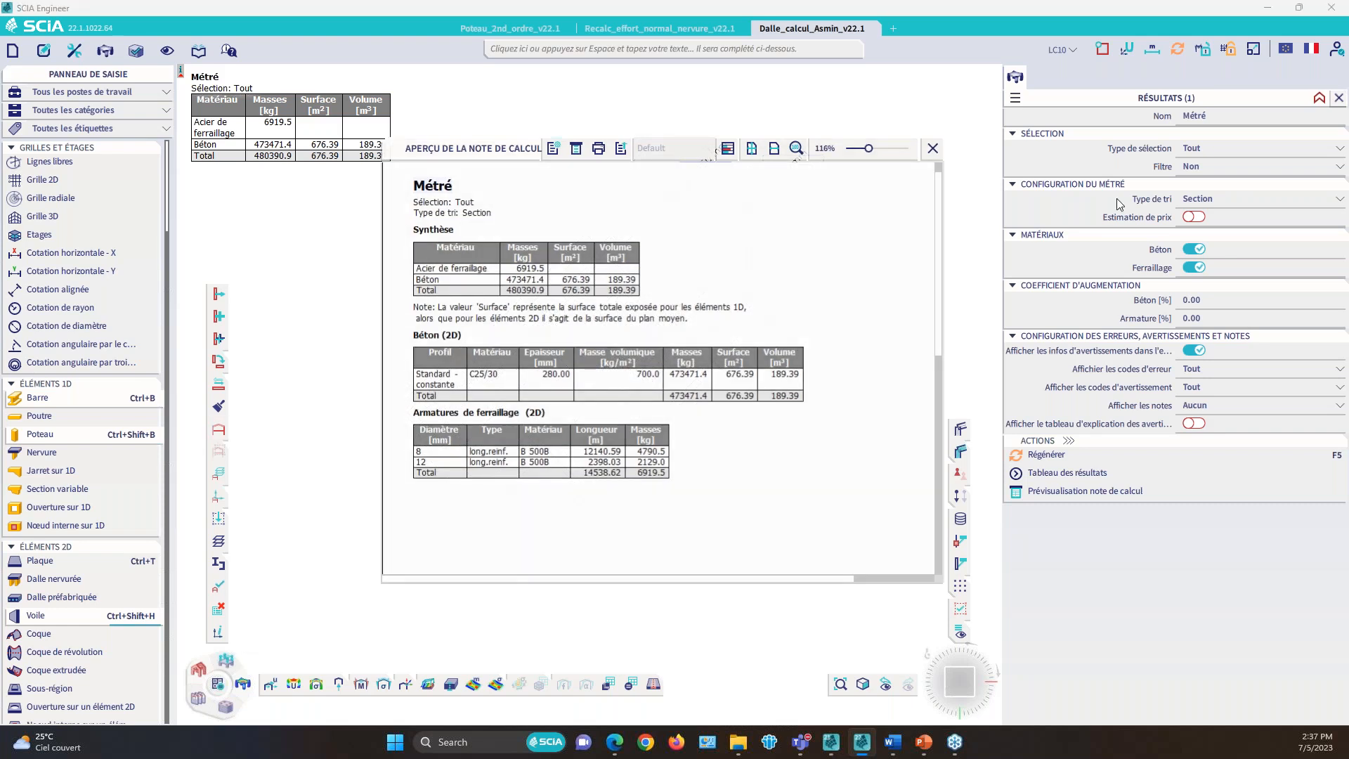
Step: Set the Métré sort type to "Matériau" and regenerate the results and report preview
click(1198, 199)
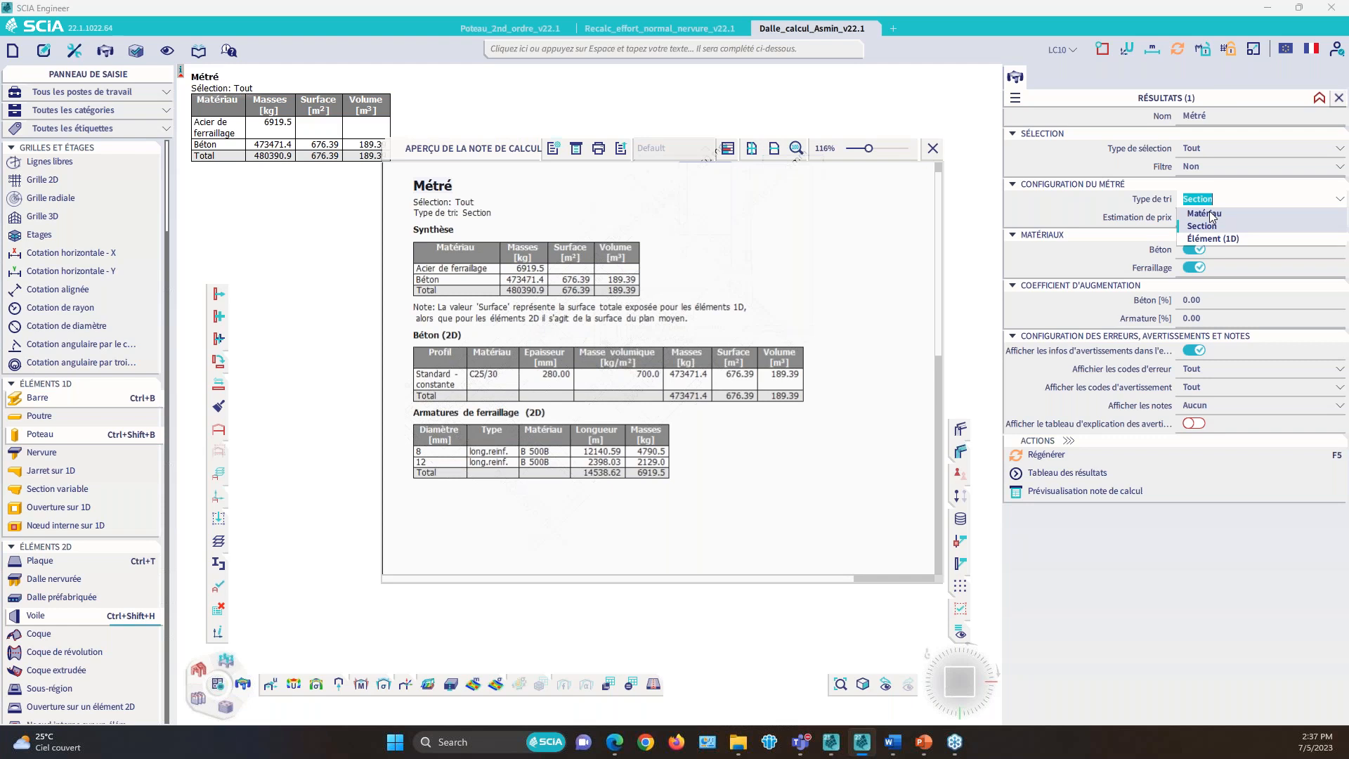
click(1205, 214)
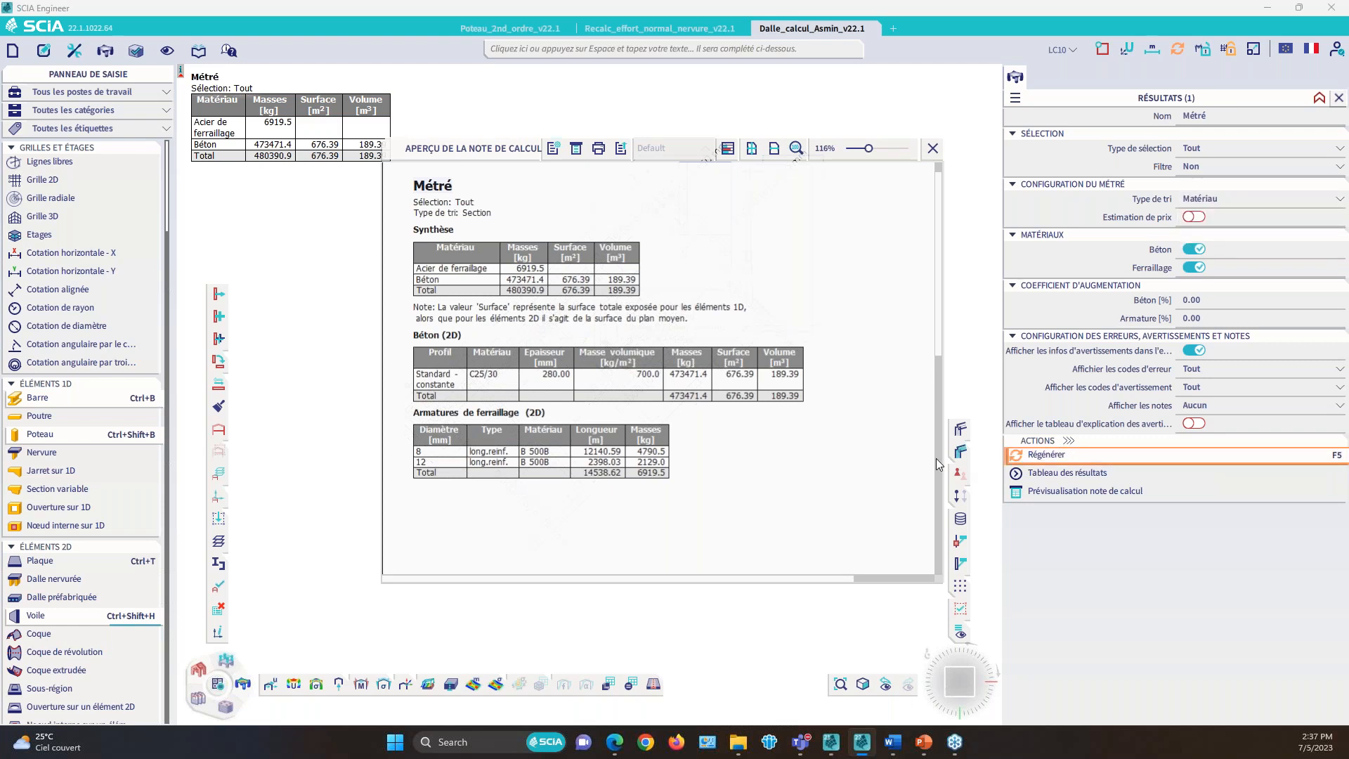
key(F5)
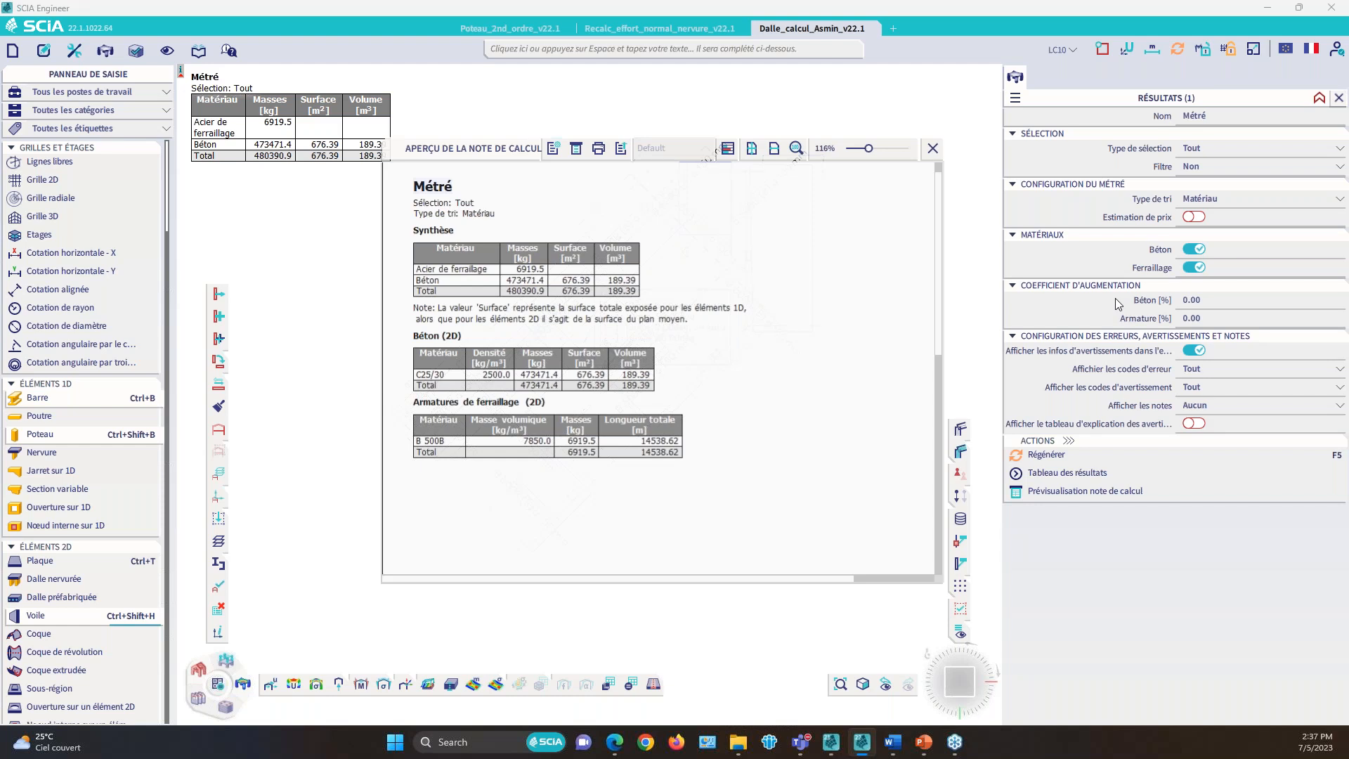
Step: Set the reinforcement (Armature) increase coefficient to 10 %, regenerate the Métré results and preview, and close the report preview
click(1192, 320)
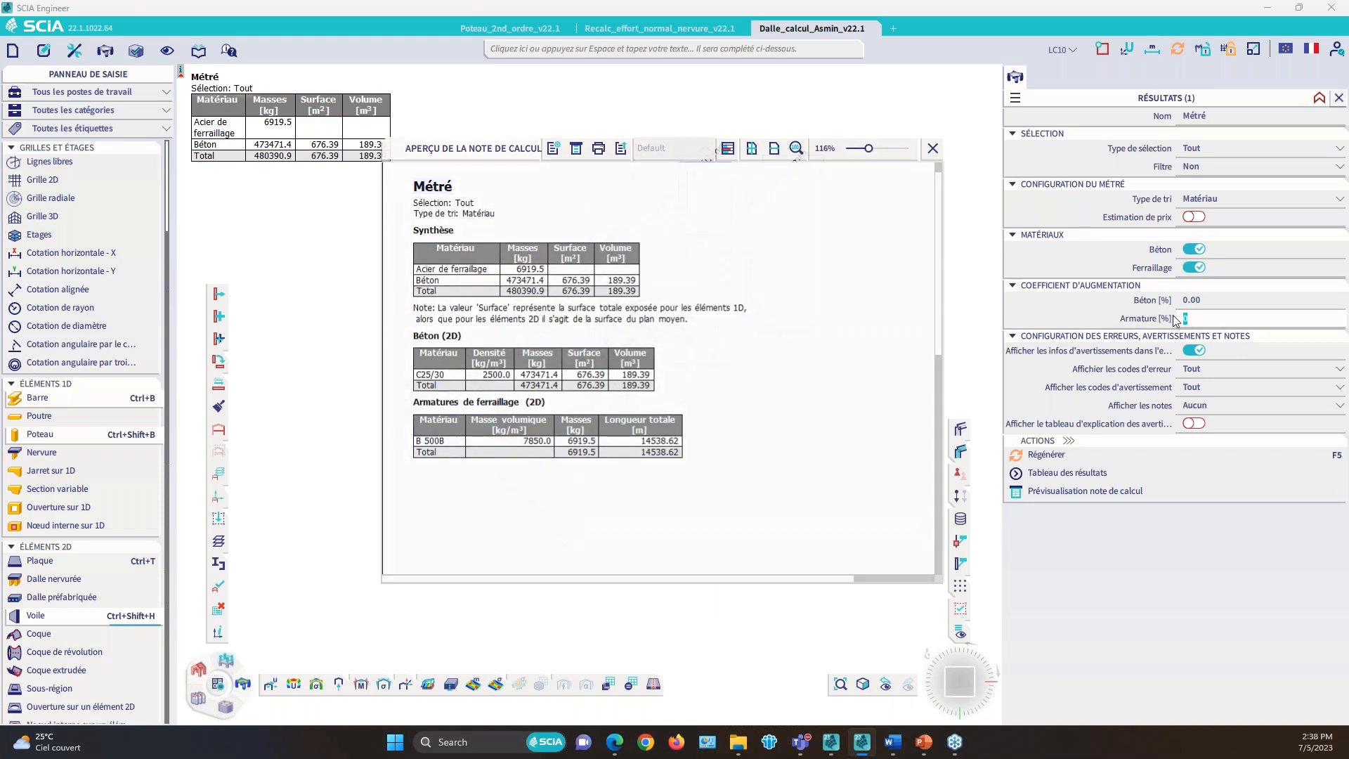
key(Return)
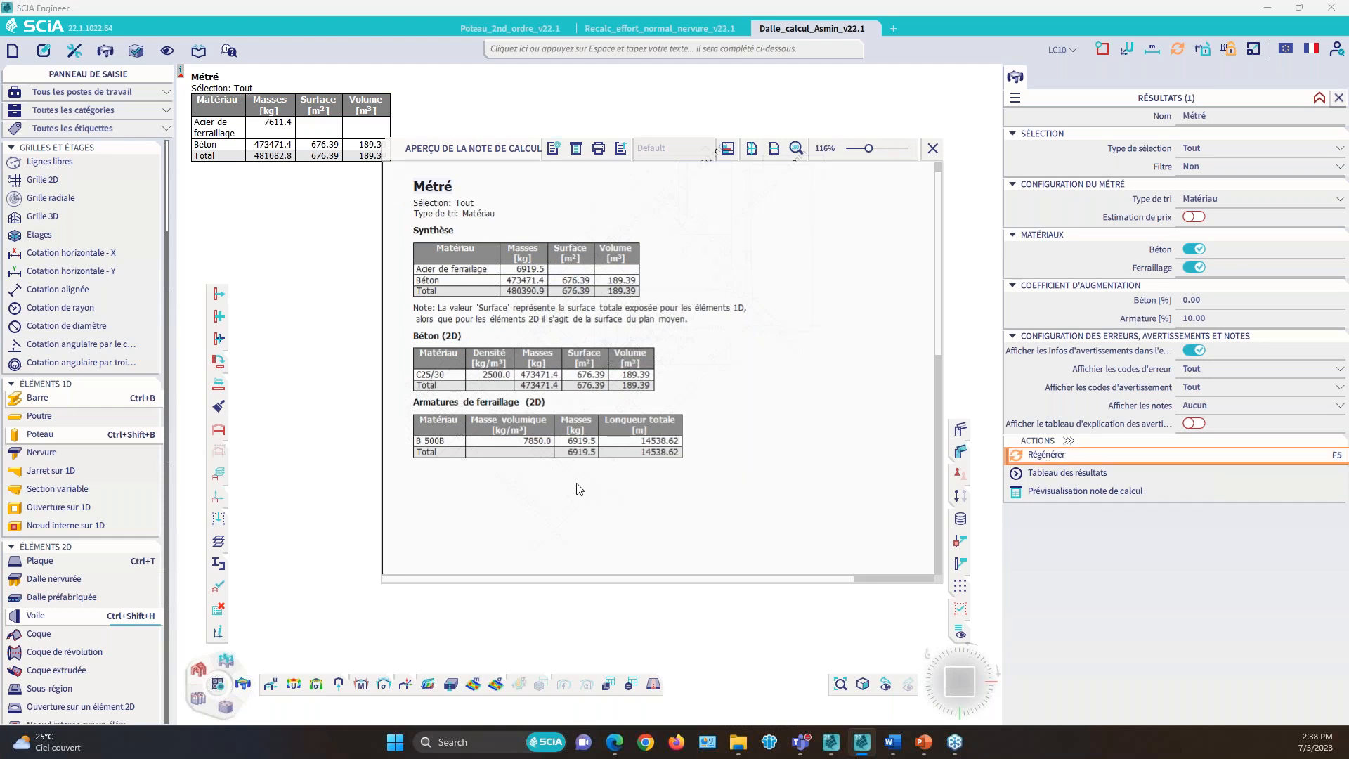
key(F5)
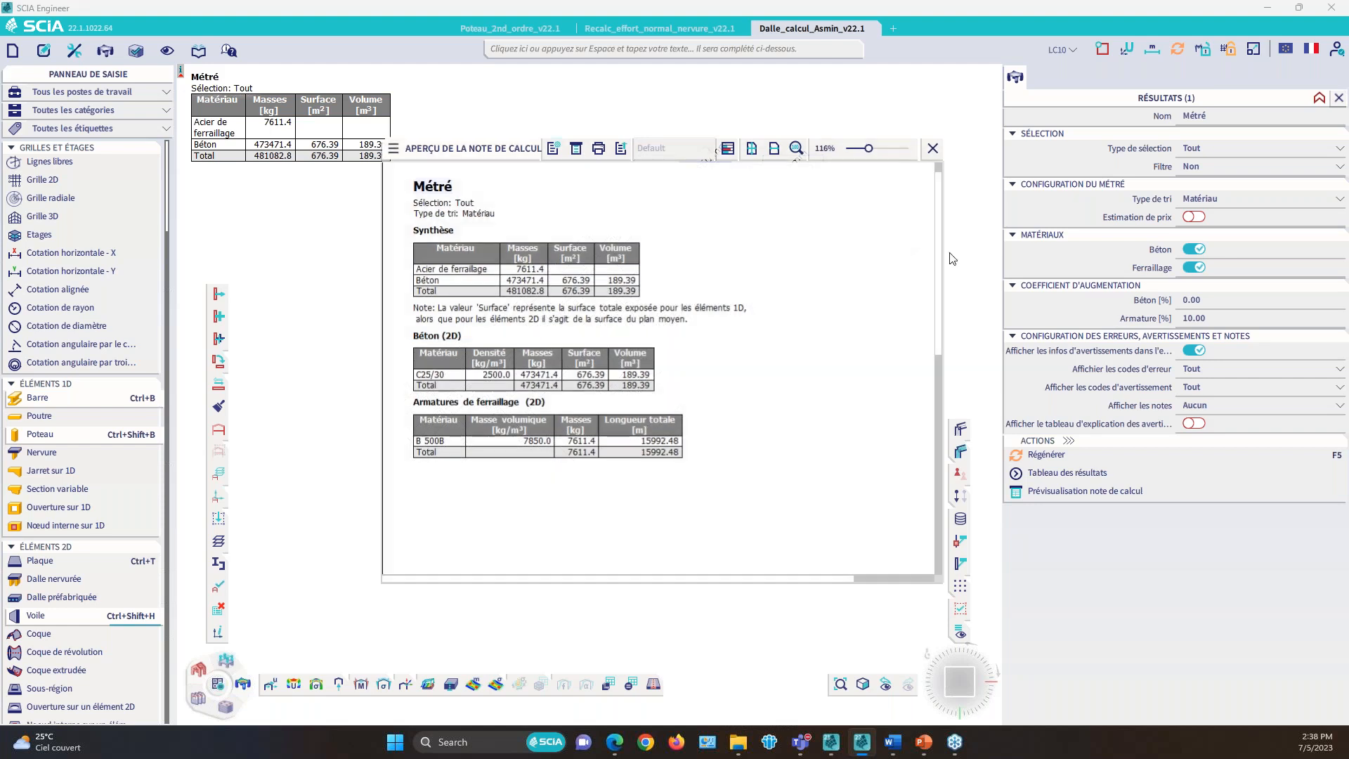
click(932, 148)
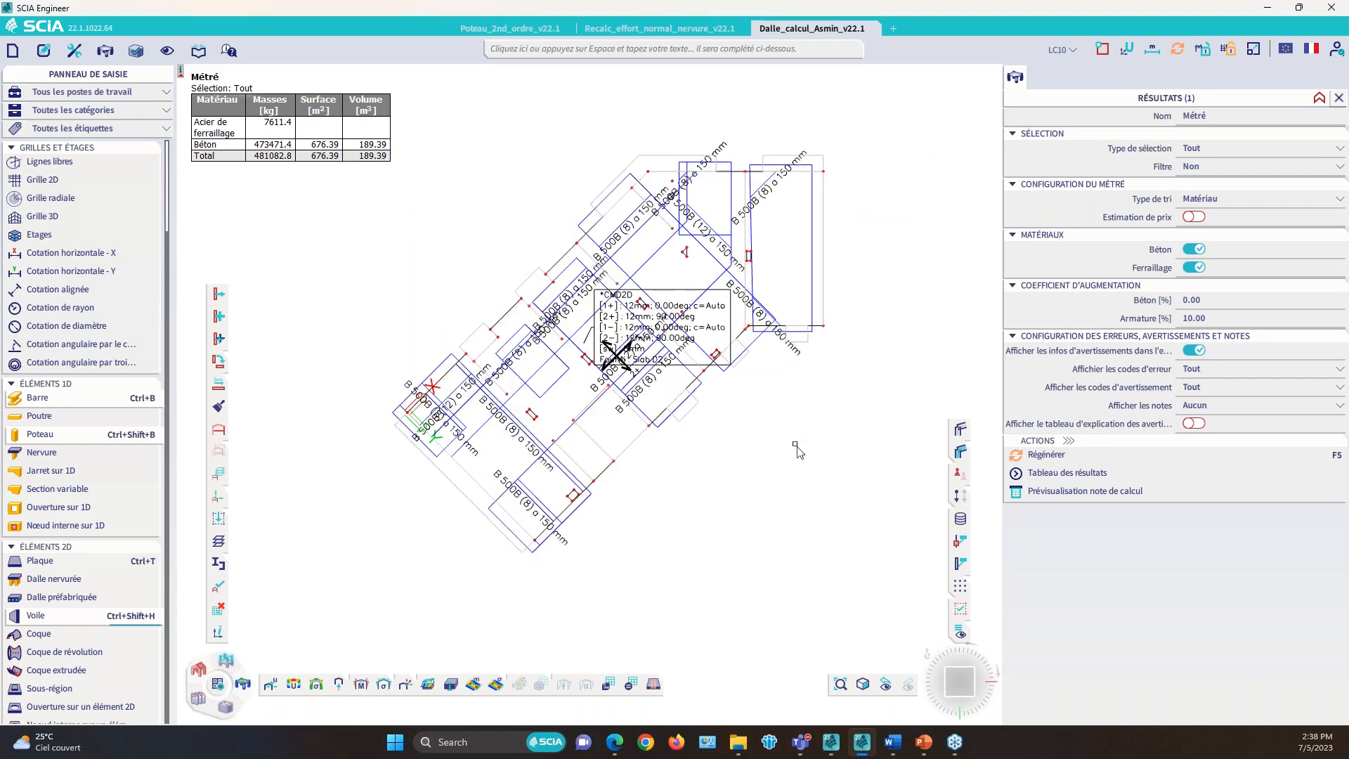
Step: Switch to the SCIA_Webinar_Beton_22.1 presentation in PowerPoint and show the closing slide
click(923, 741)
scroll(161, 544, down, 1)
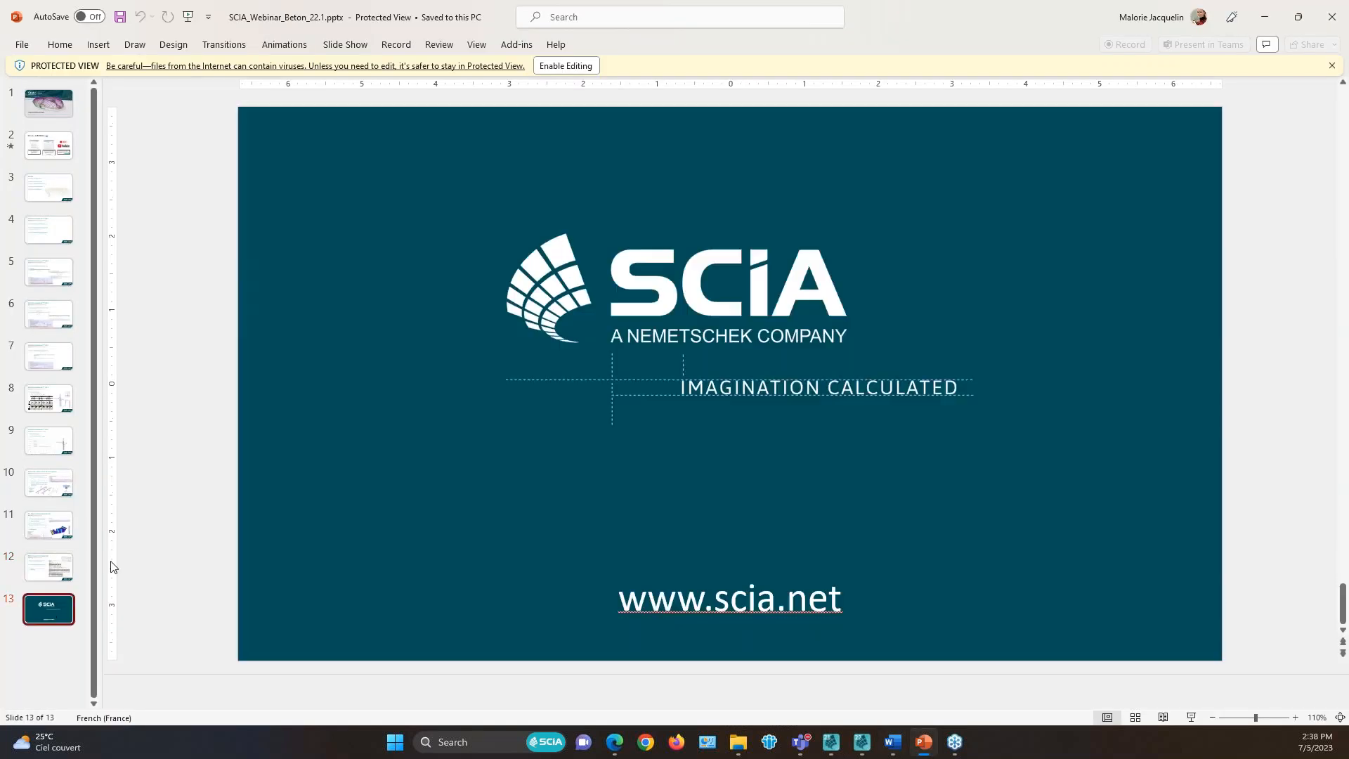